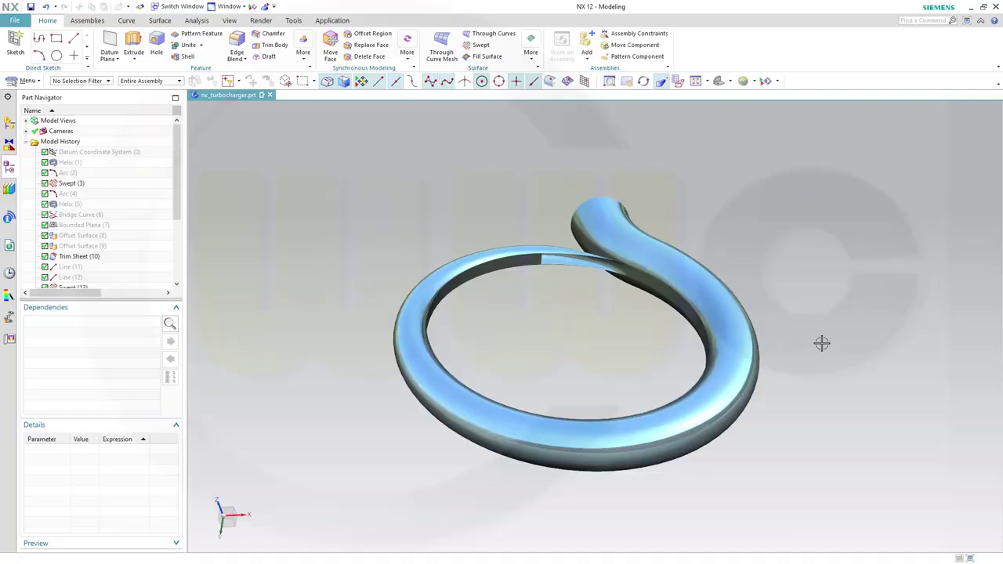
Orbit the finished turbocharger ring, then orbit the empty nx_12_turbosnail.prt view.
middle_drag(821, 343, 777, 361)
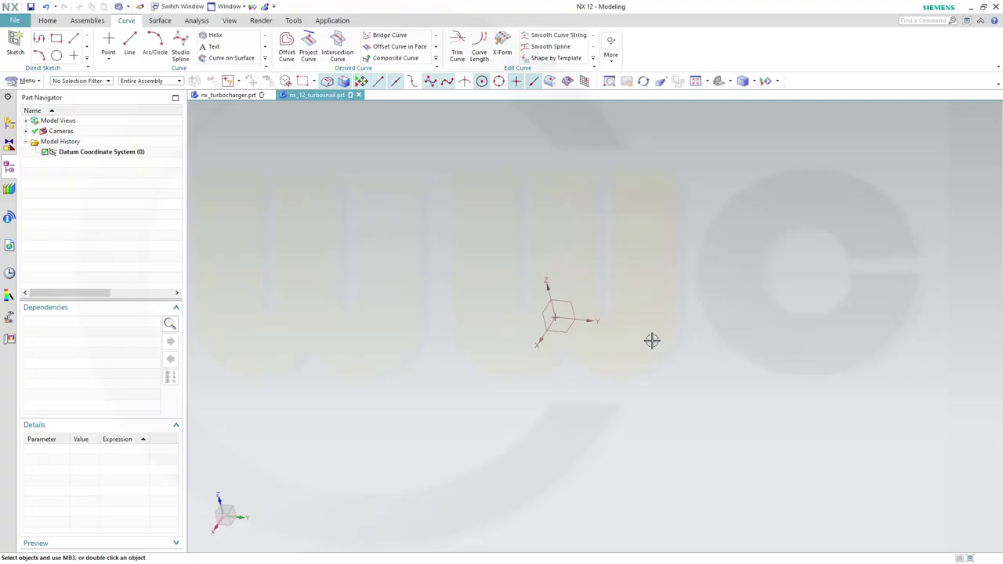
mouse_move(651, 340)
middle_down()
mouse_move(635, 311)
mouse_move(647, 346)
middle_up()
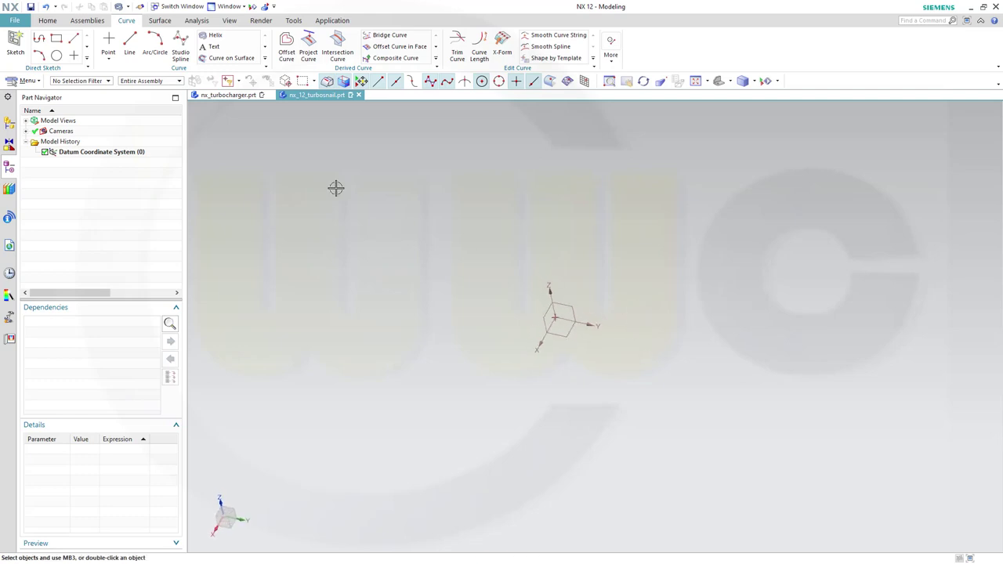
Start a helix with a linear diameter law from 235 to 235+46 and select the pitch value.
click(212, 36)
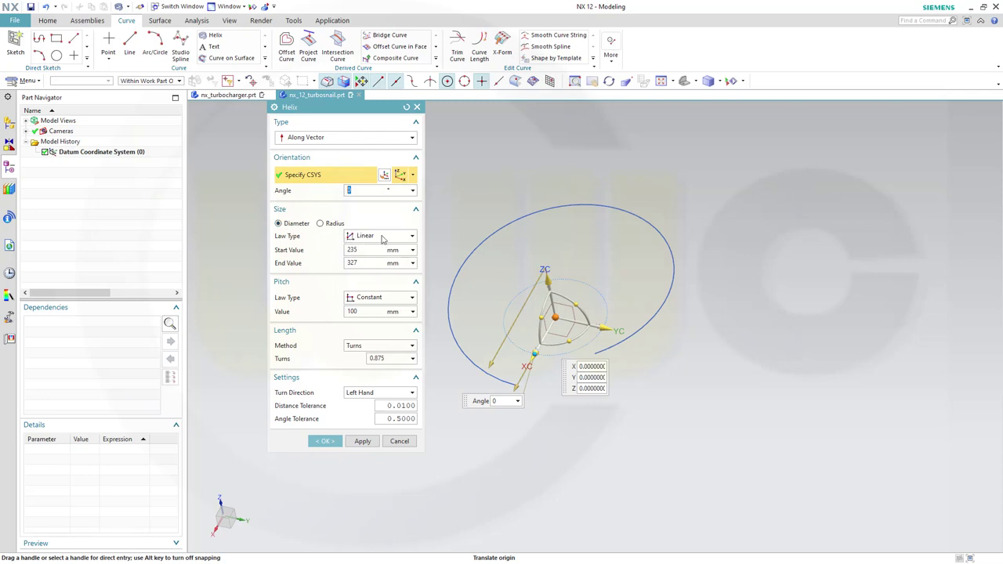
click(361, 249)
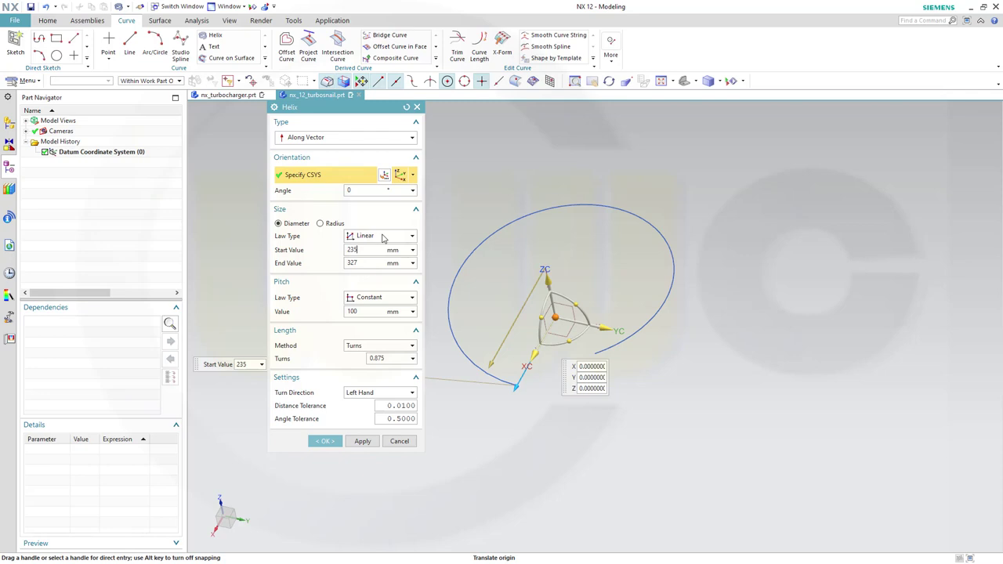
key(Tab)
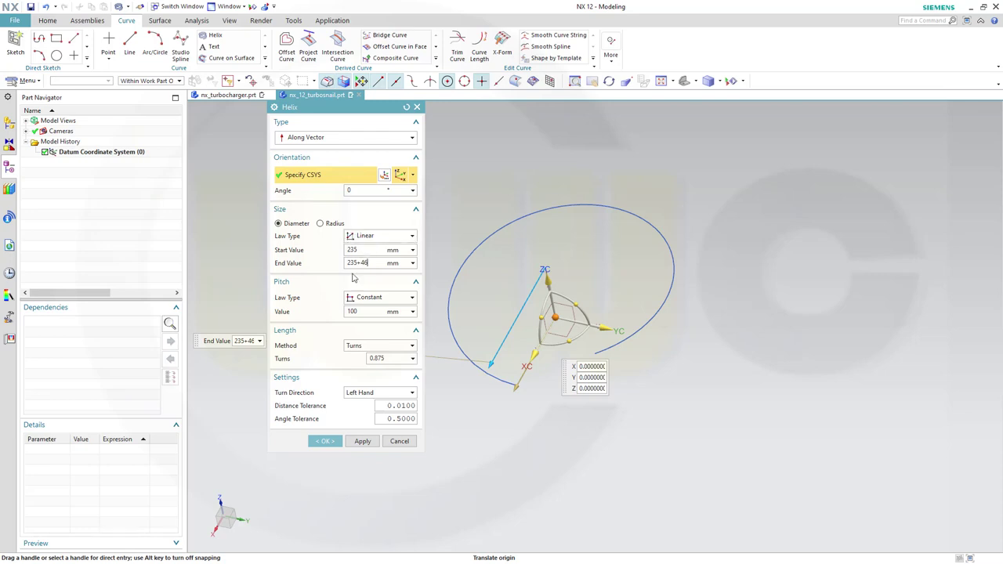
click(333, 289)
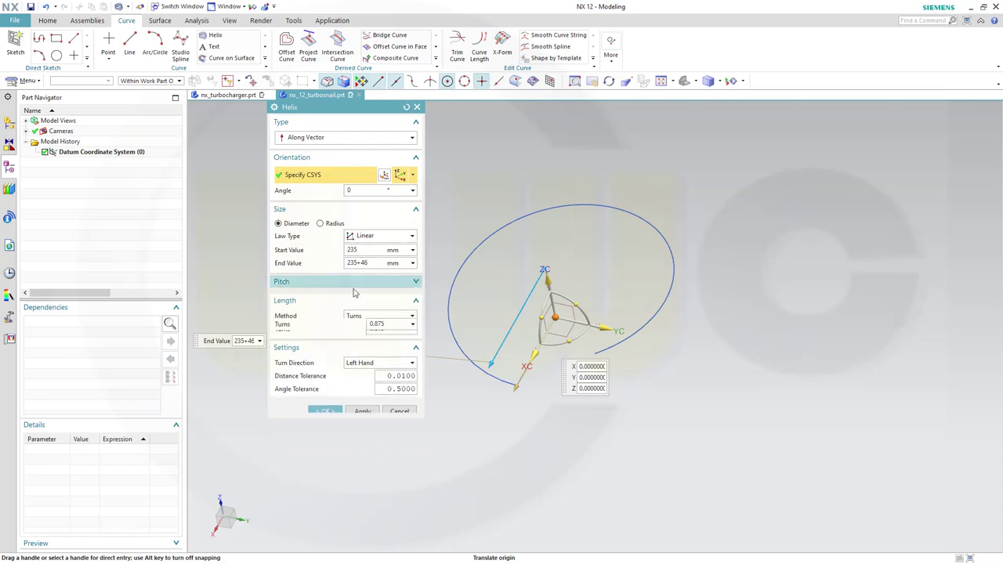
click(416, 282)
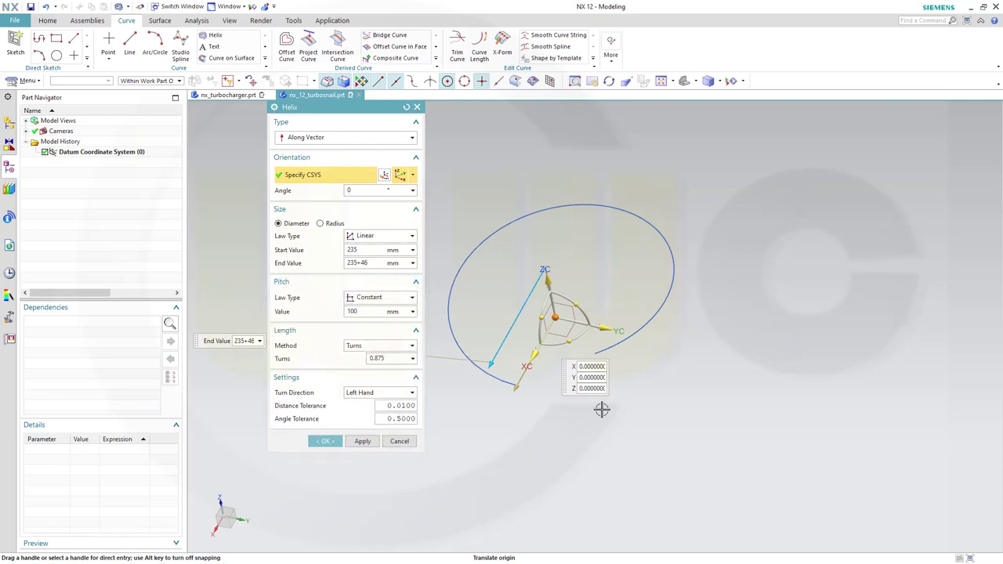
middle_drag(597, 413, 656, 382)
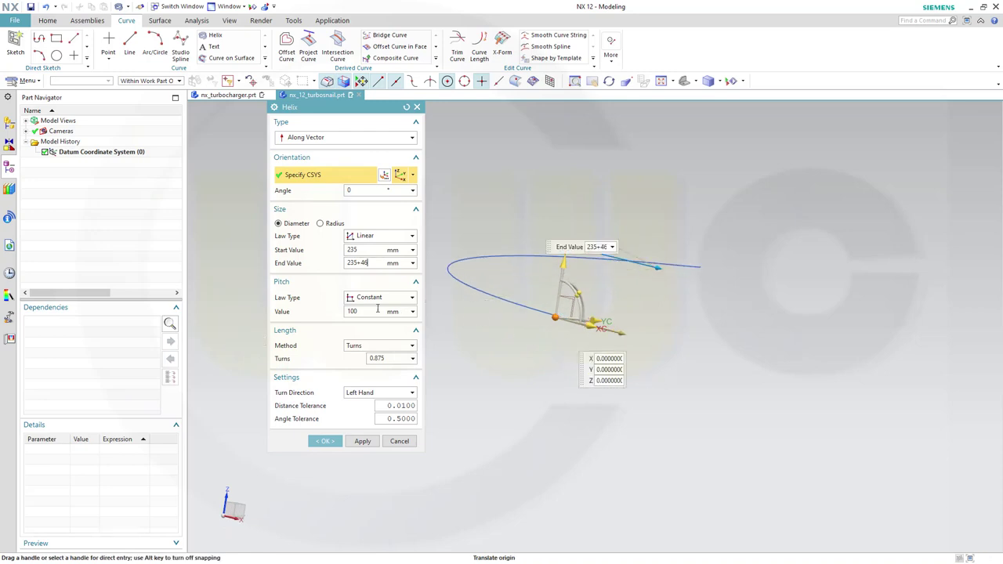
drag(376, 311, 345, 311)
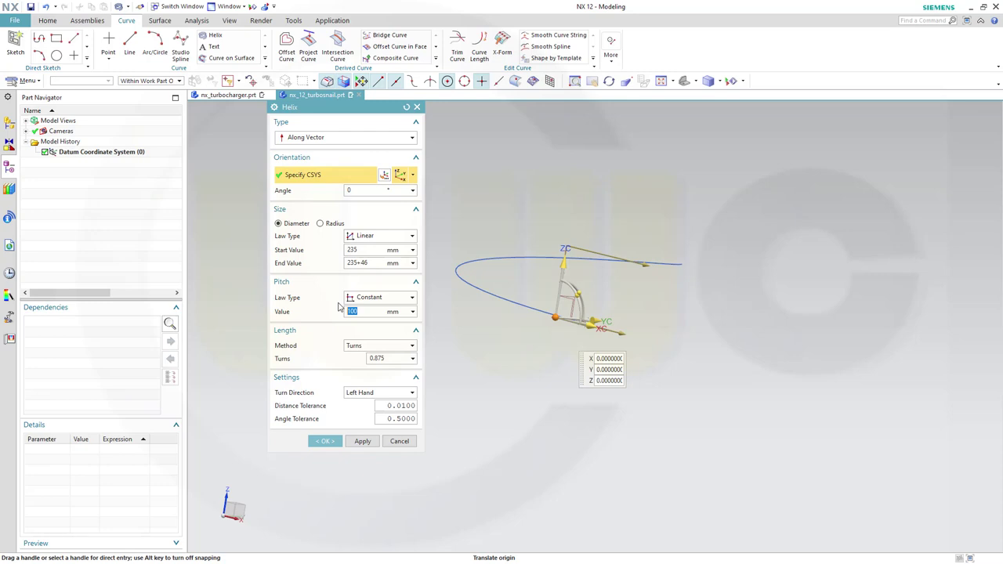
Set pitch 0 and 7/8 turns, make the helix right-handed, and create Helix (1).
key(Tab)
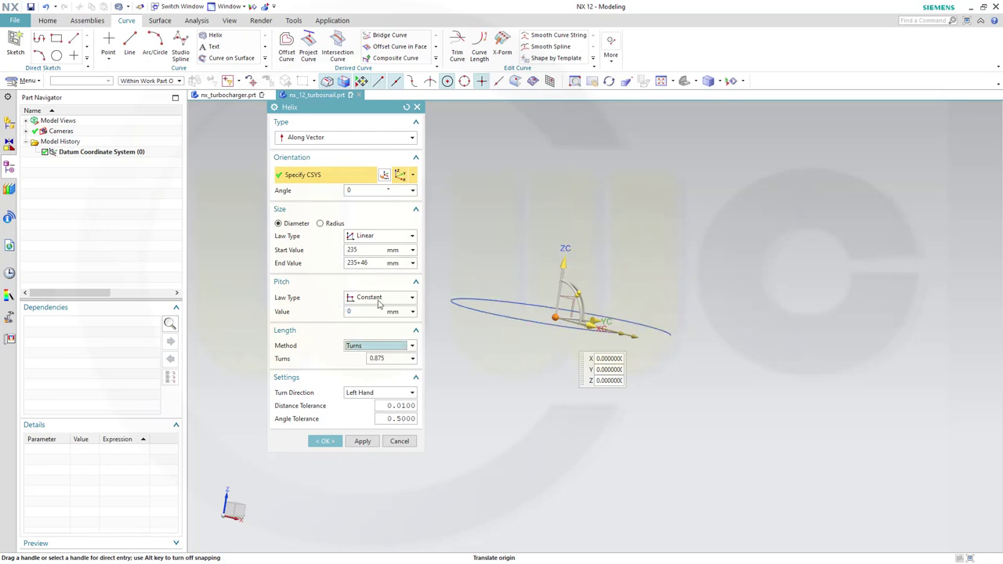
middle_drag(448, 358, 457, 403)
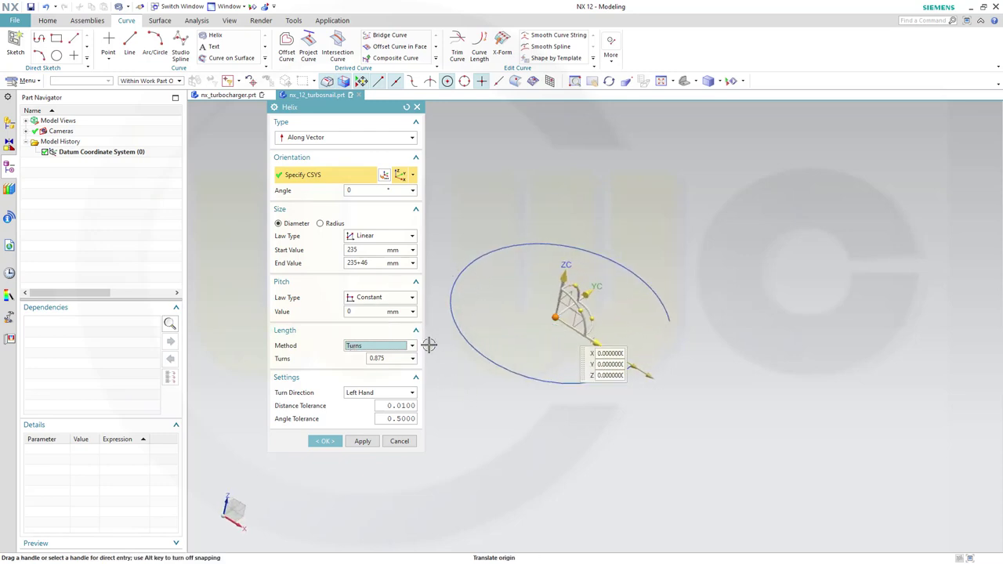
drag(402, 358, 359, 355)
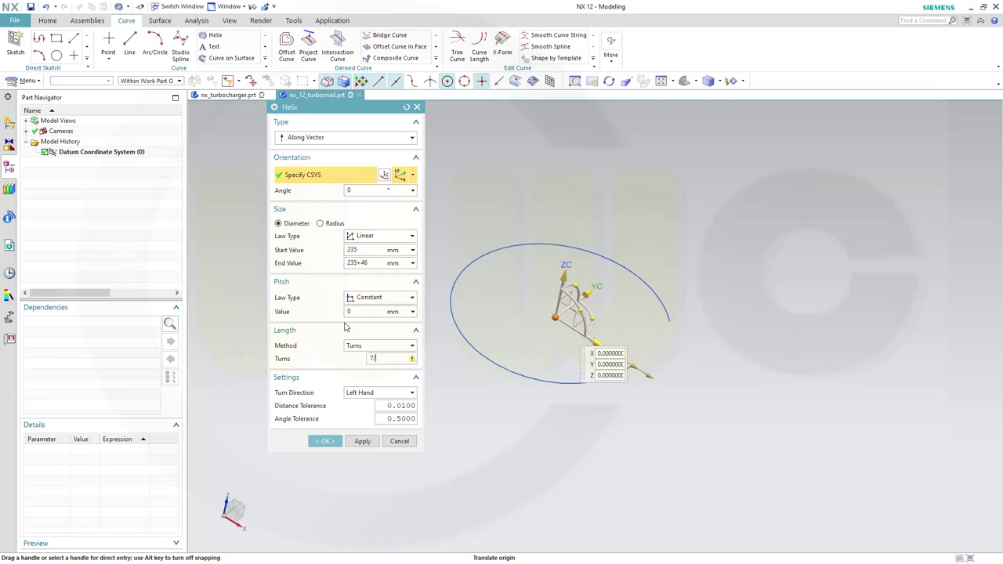
key(Tab)
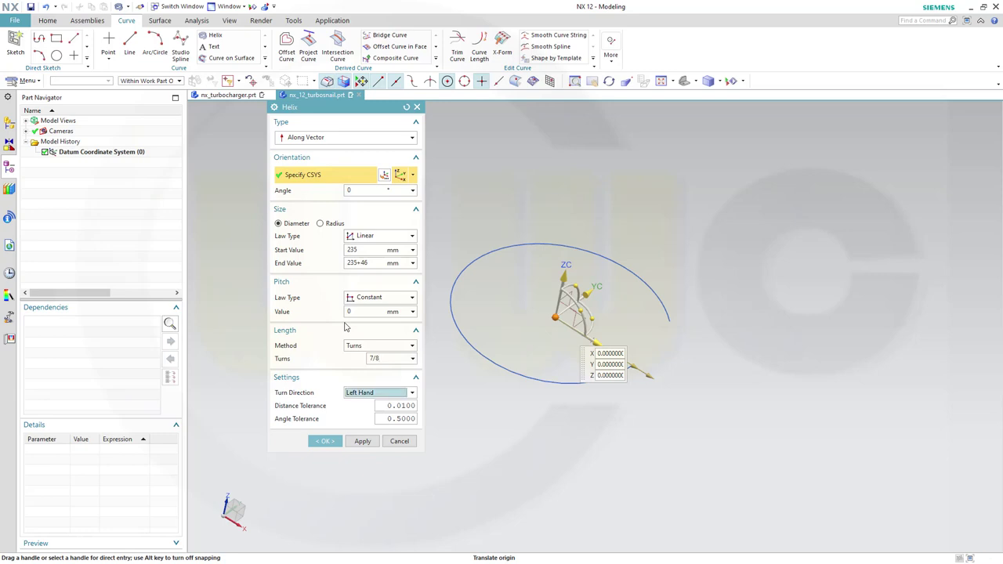
middle_drag(566, 400, 647, 429)
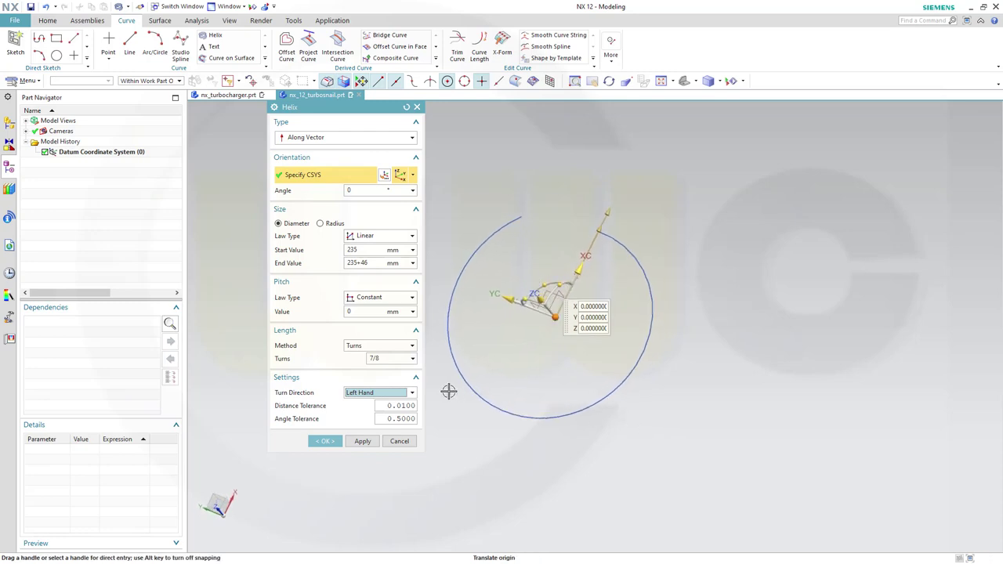
click(410, 393)
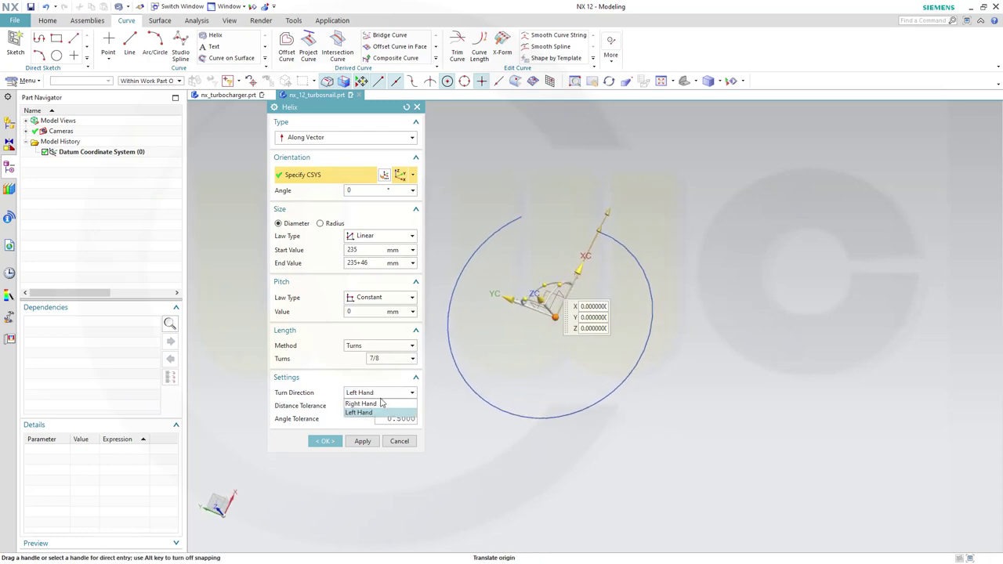
click(382, 403)
middle_drag(636, 437, 657, 437)
click(325, 441)
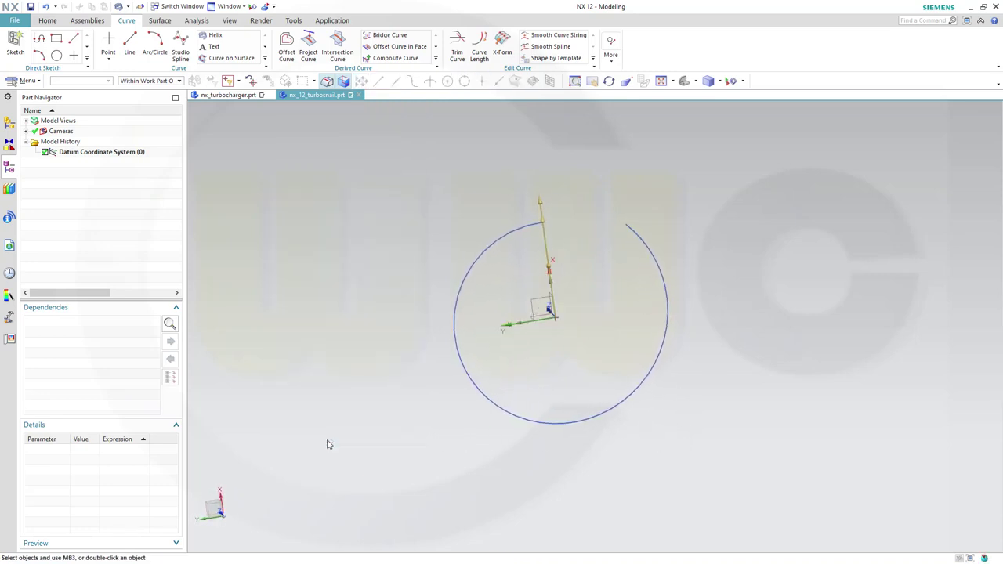
Orbit down onto the helix, then start an Arc/Circle from Center.
middle_drag(571, 391, 557, 364)
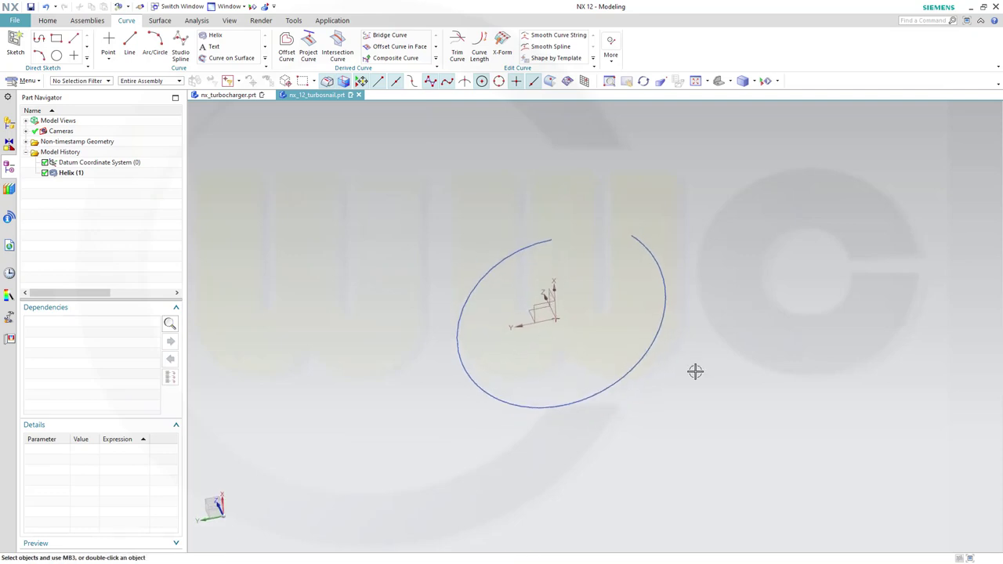
middle_drag(694, 372, 622, 211)
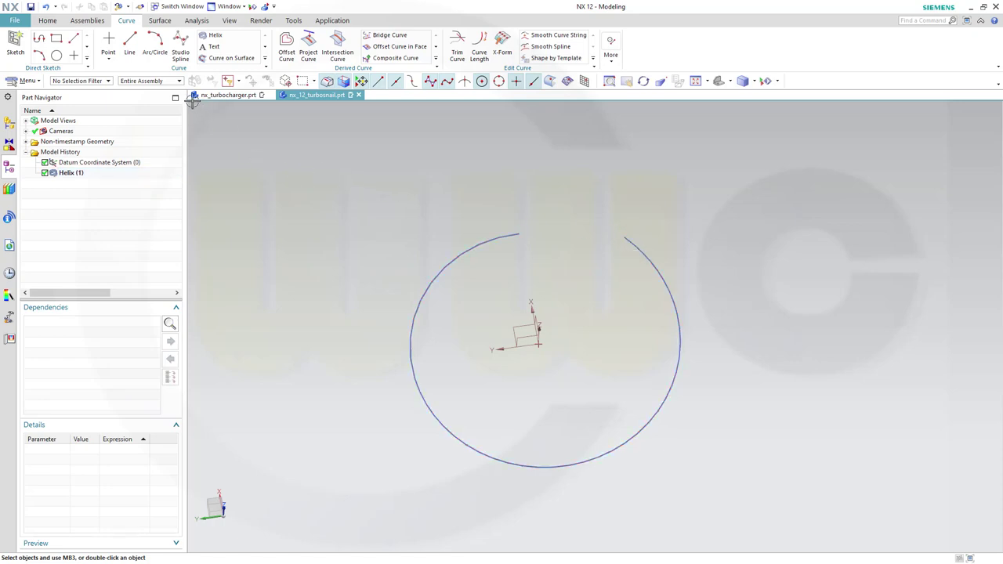
click(155, 43)
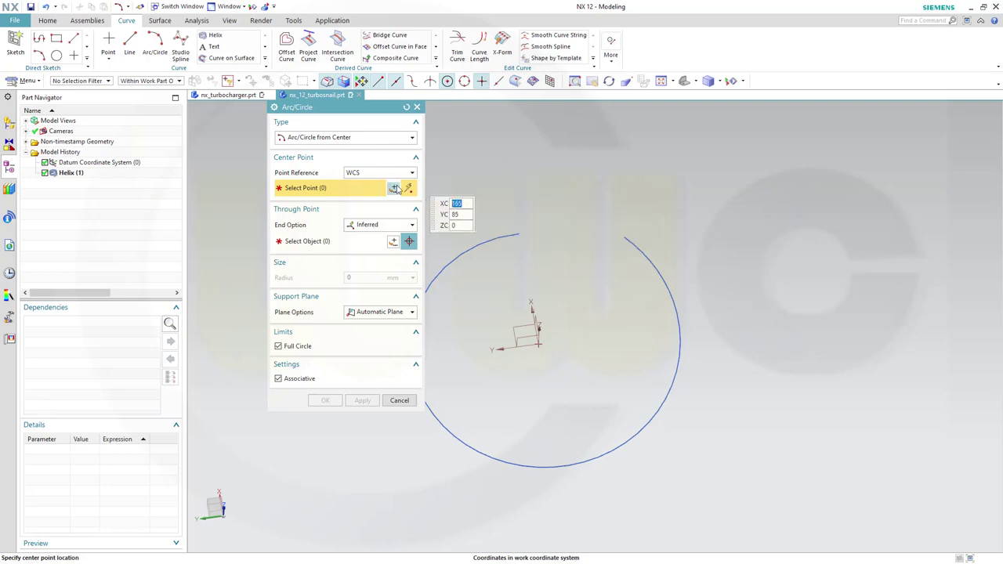
Place the circle centre on the helix end point via the Point dialog.
click(394, 189)
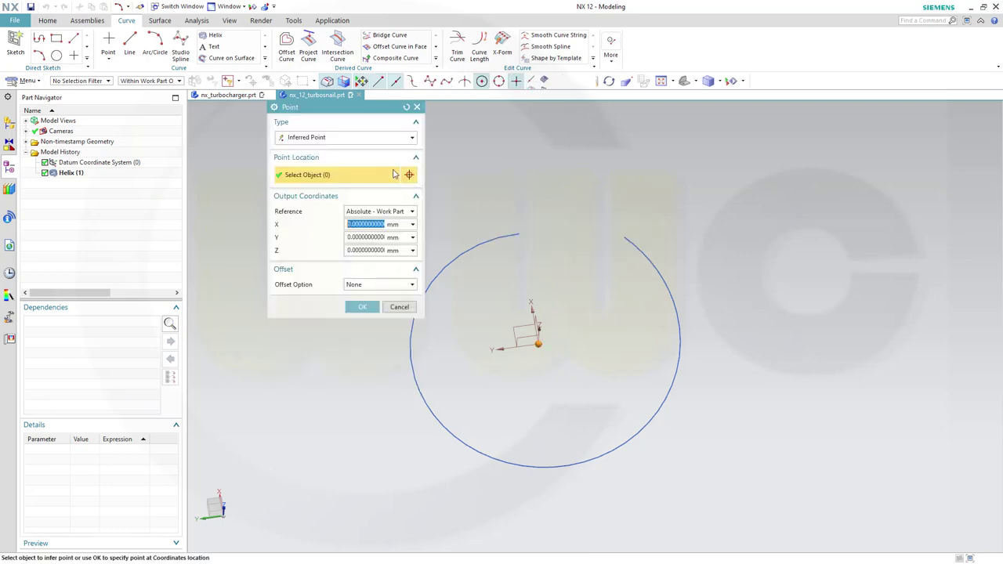
click(414, 138)
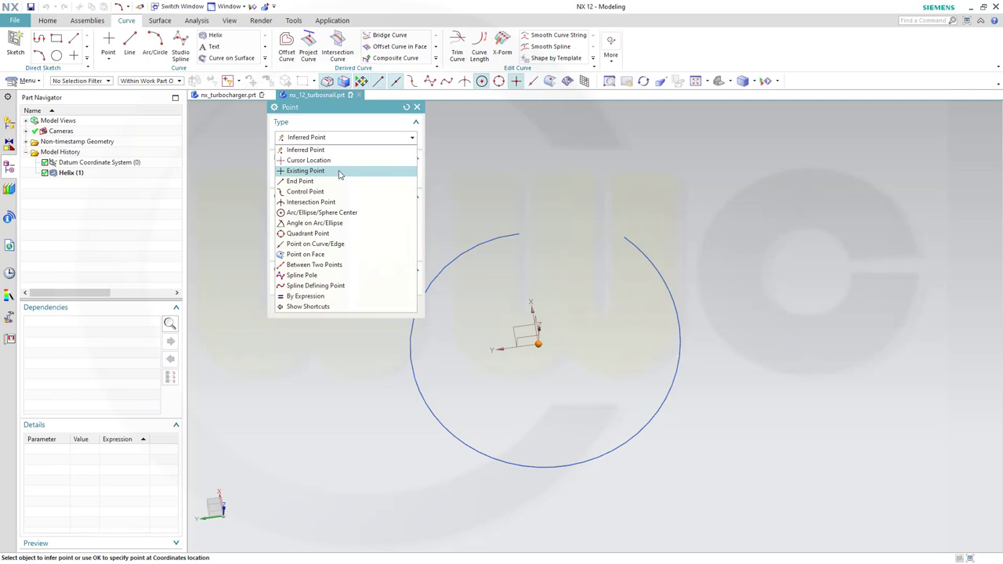
click(309, 181)
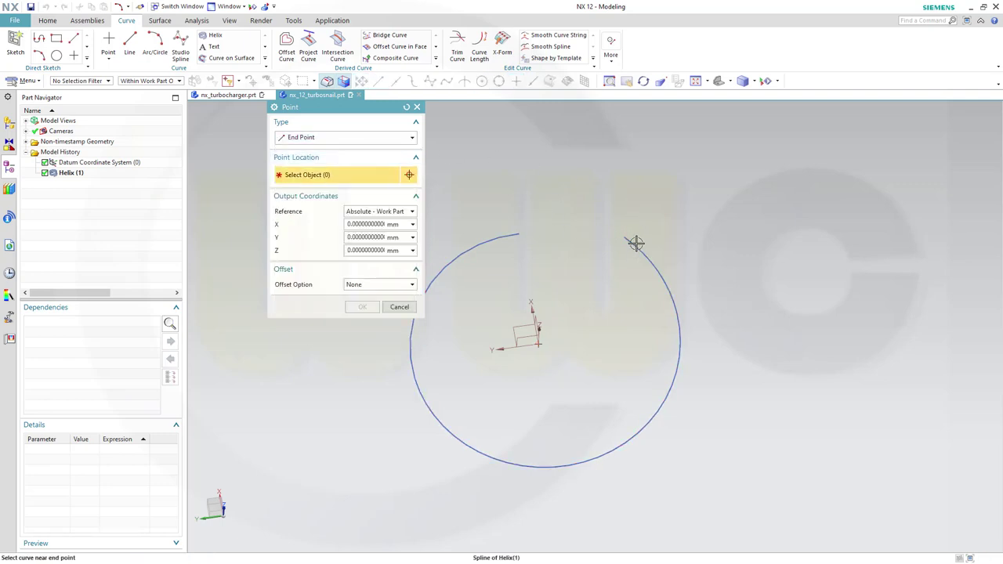
click(635, 243)
click(359, 307)
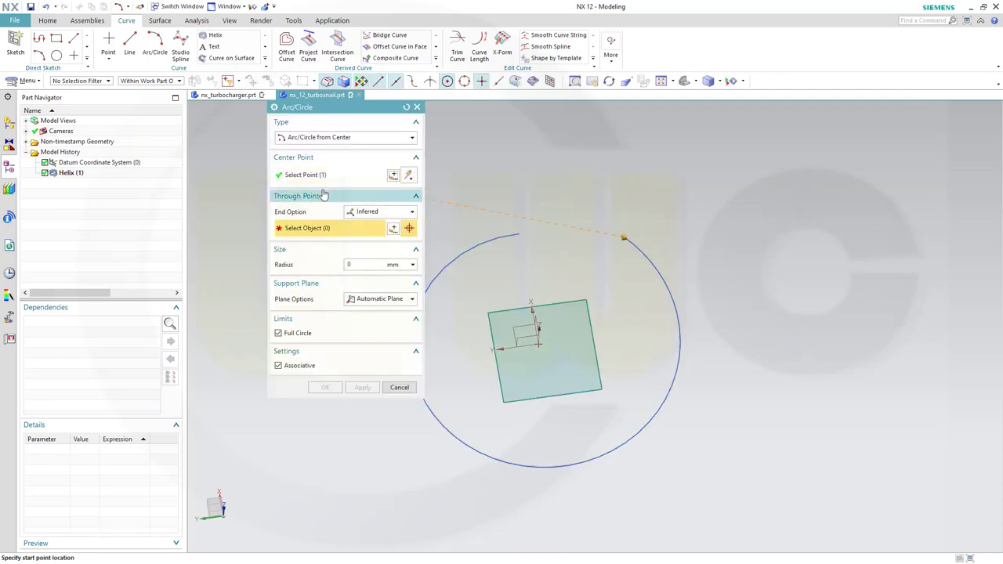
Give the circle a 25 mm radius and an explicitly selected support plane.
click(412, 213)
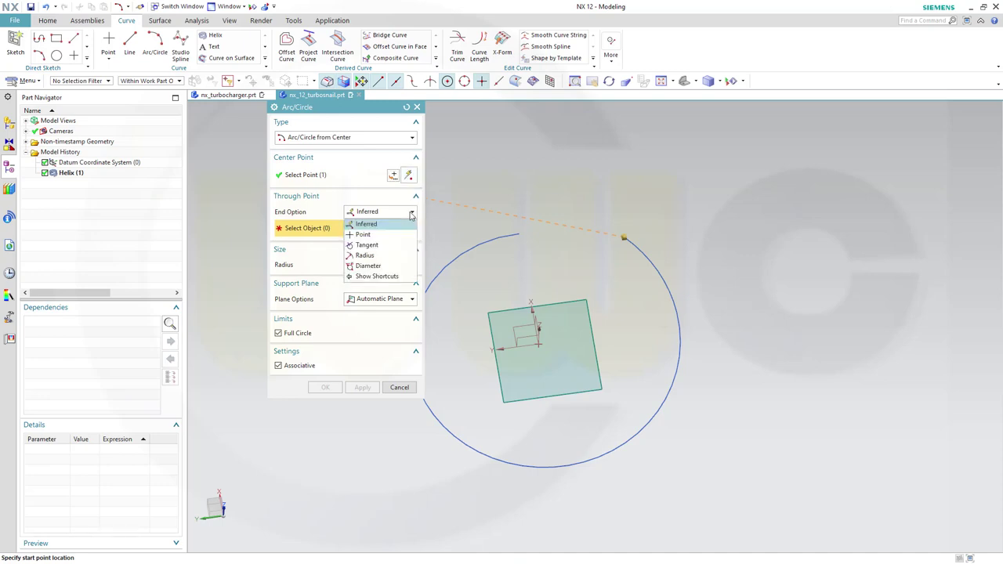
click(373, 255)
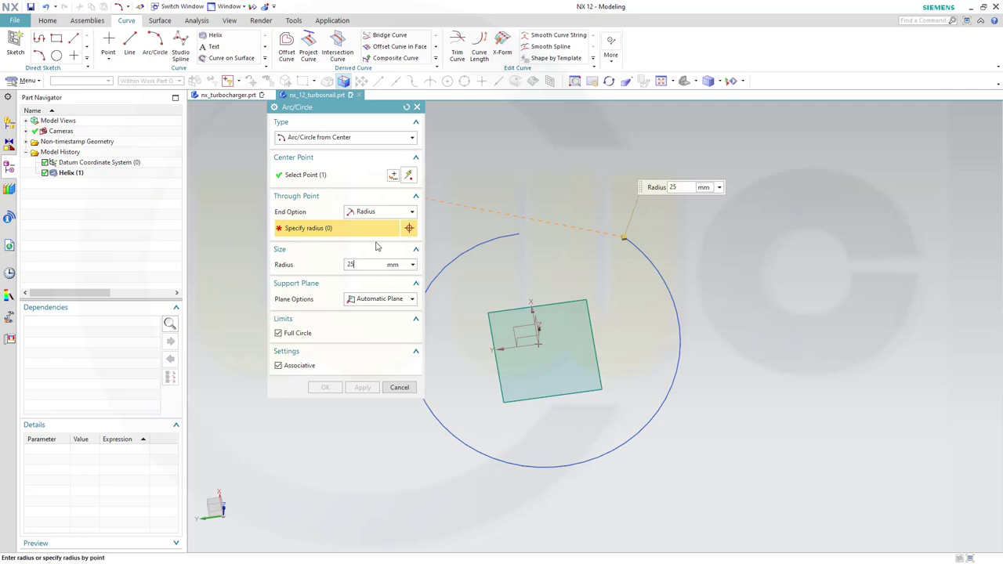
click(350, 264)
click(409, 301)
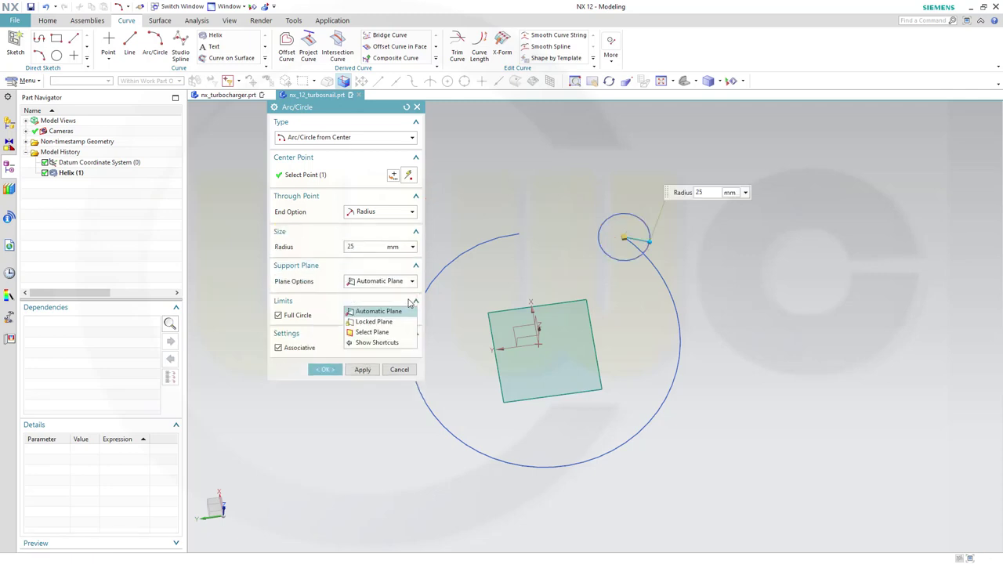
click(379, 333)
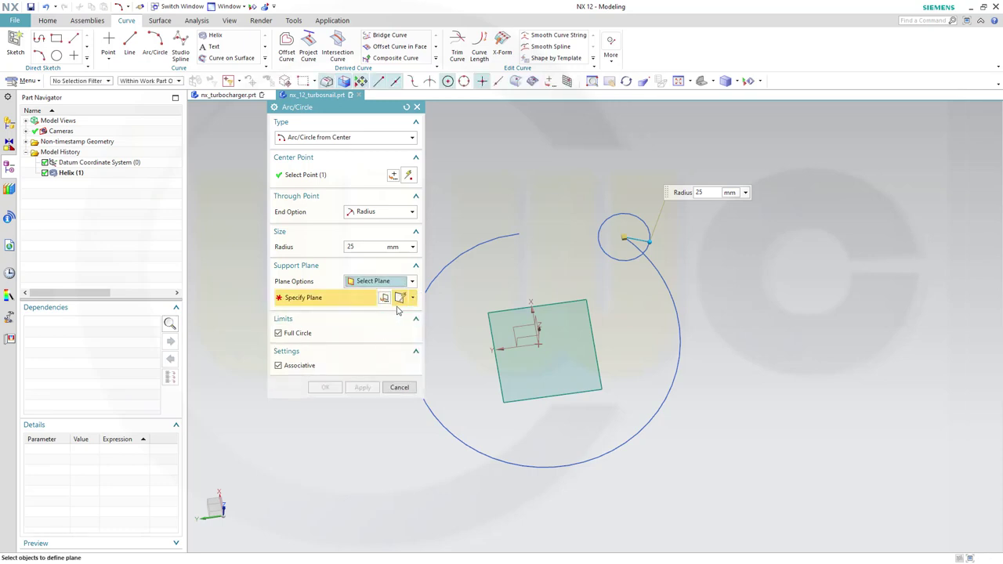
click(385, 298)
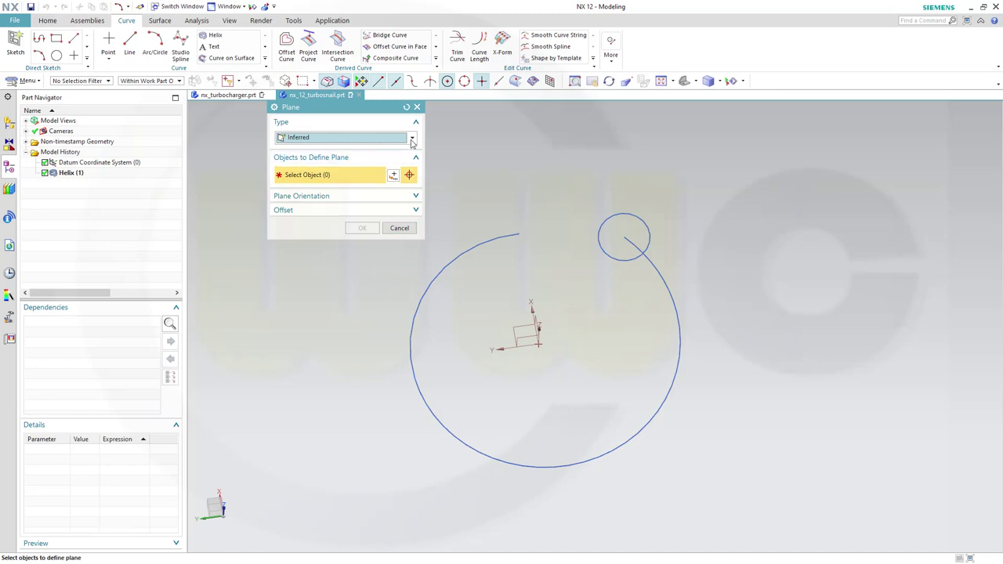
Define the circle plane on the helix at arc length 0, normal to path.
click(411, 139)
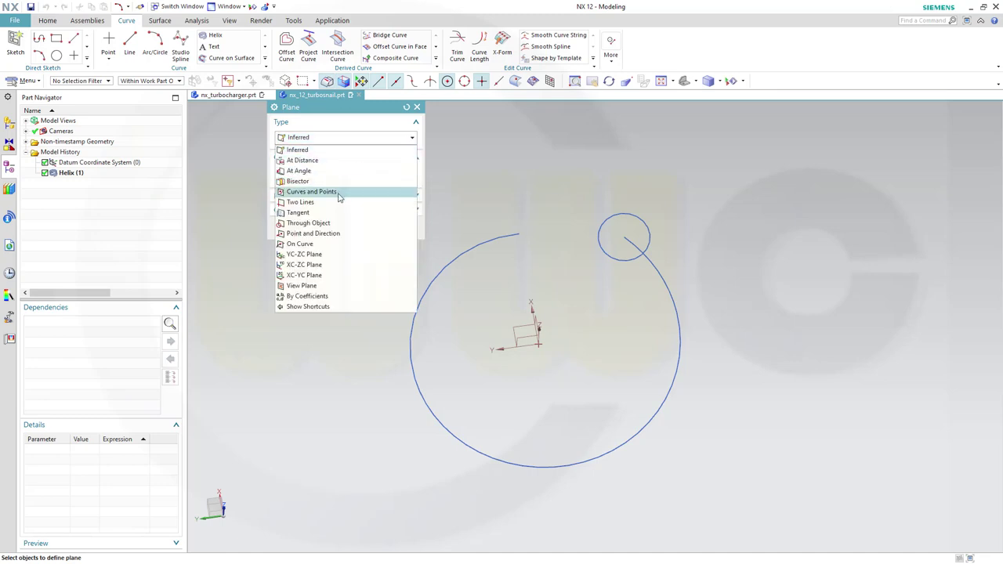
click(302, 243)
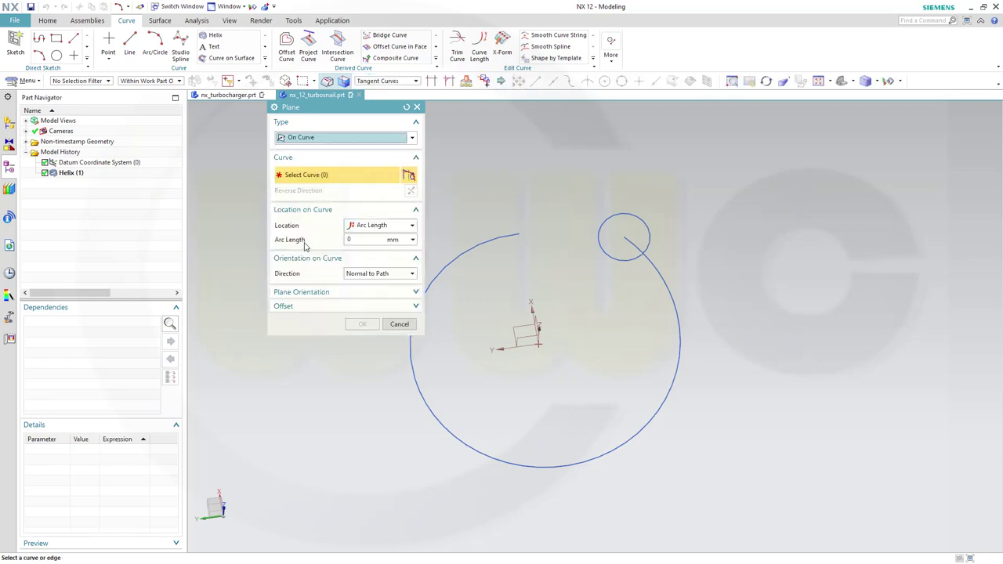
click(648, 261)
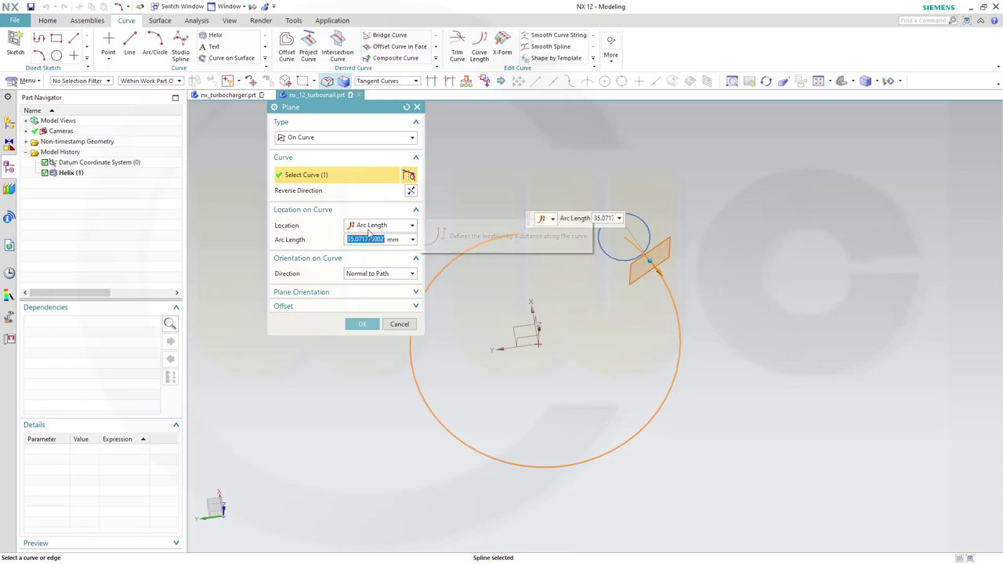
text(0)
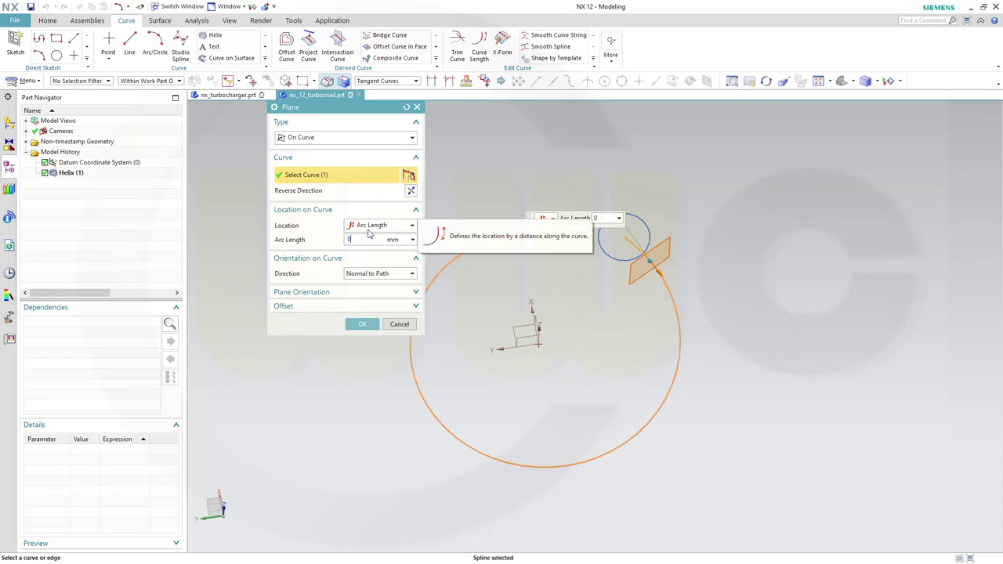
key(Tab)
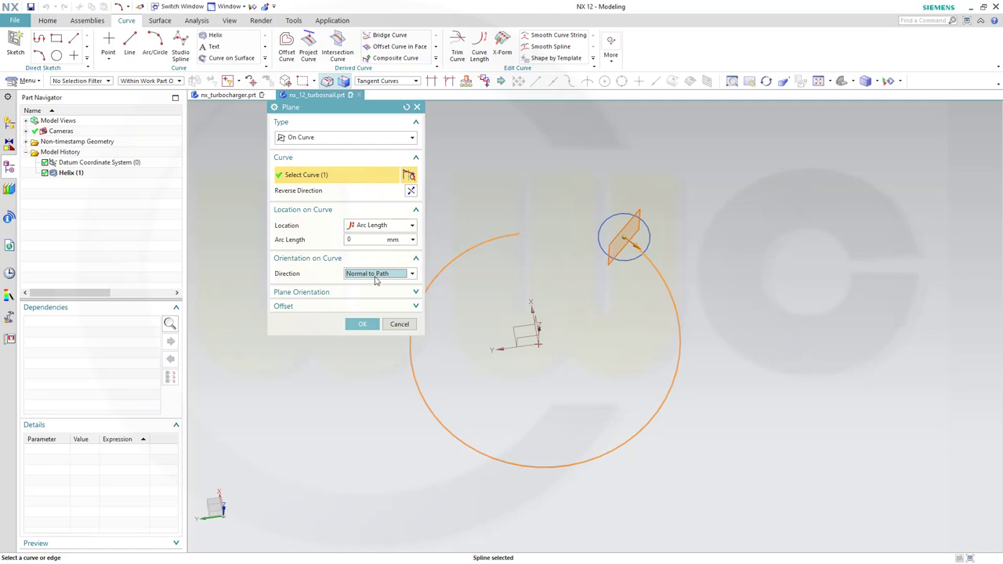
click(361, 325)
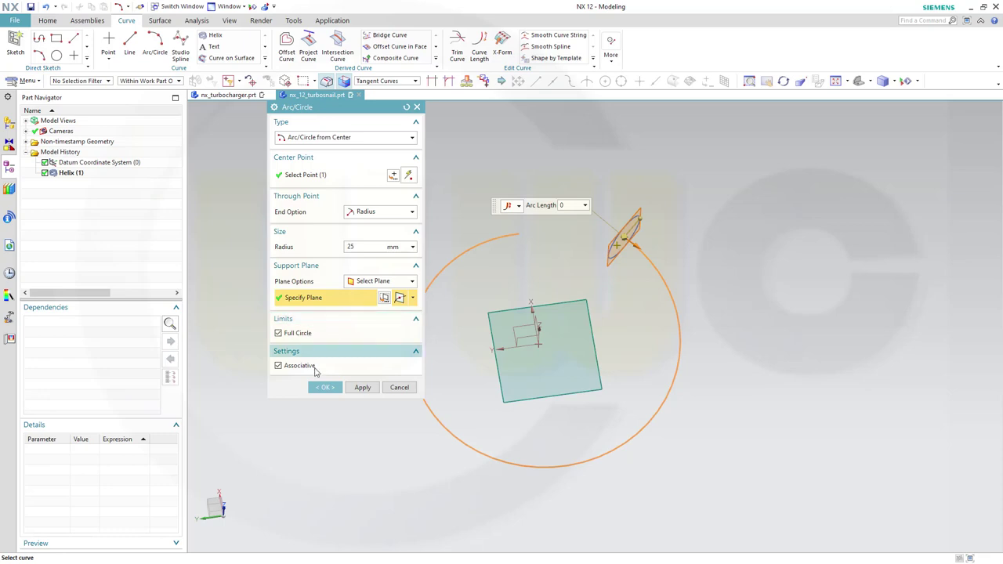
Create the 25 mm circle and set up a sweep with it as section, helix as guide.
click(325, 388)
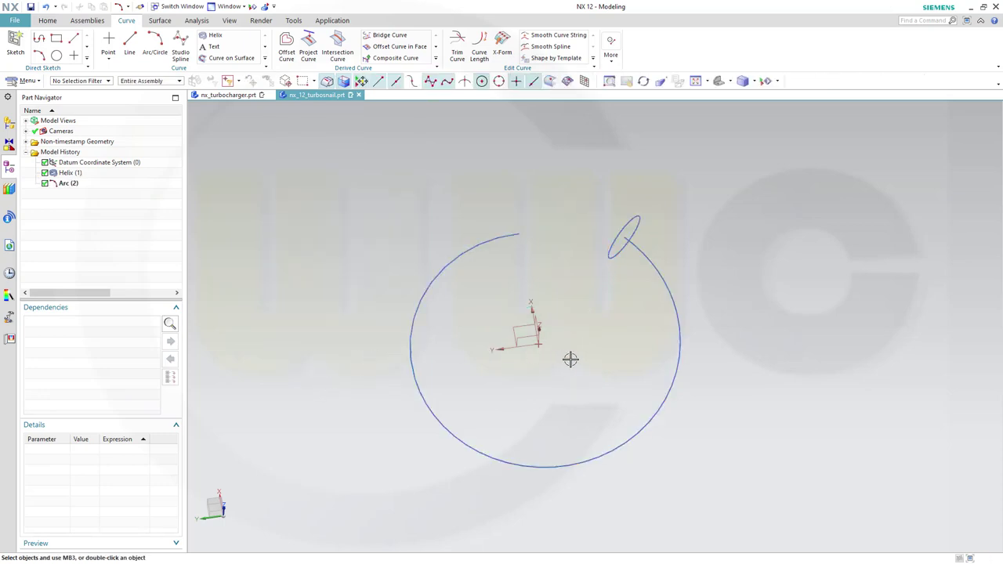
middle_drag(573, 337, 544, 298)
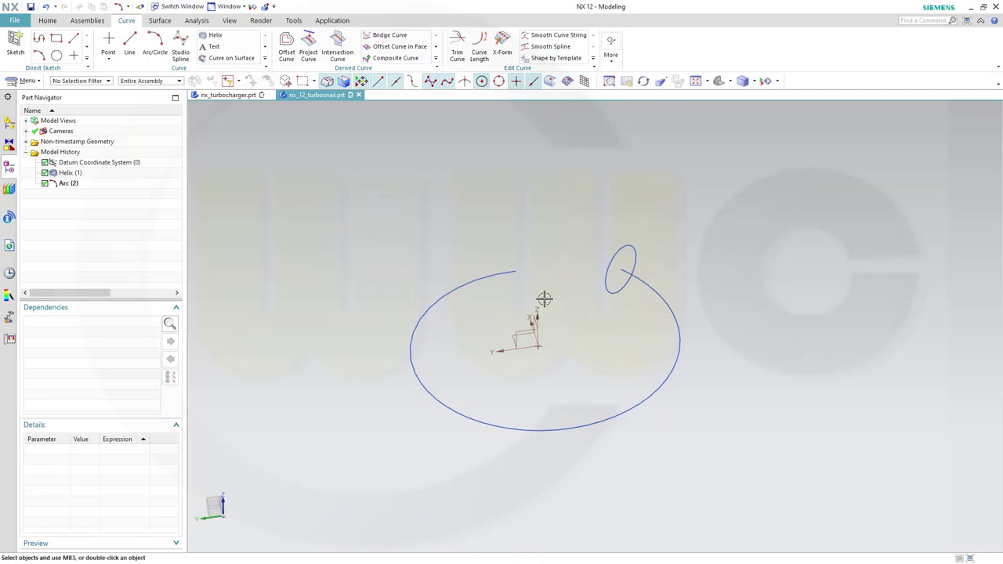
click(159, 20)
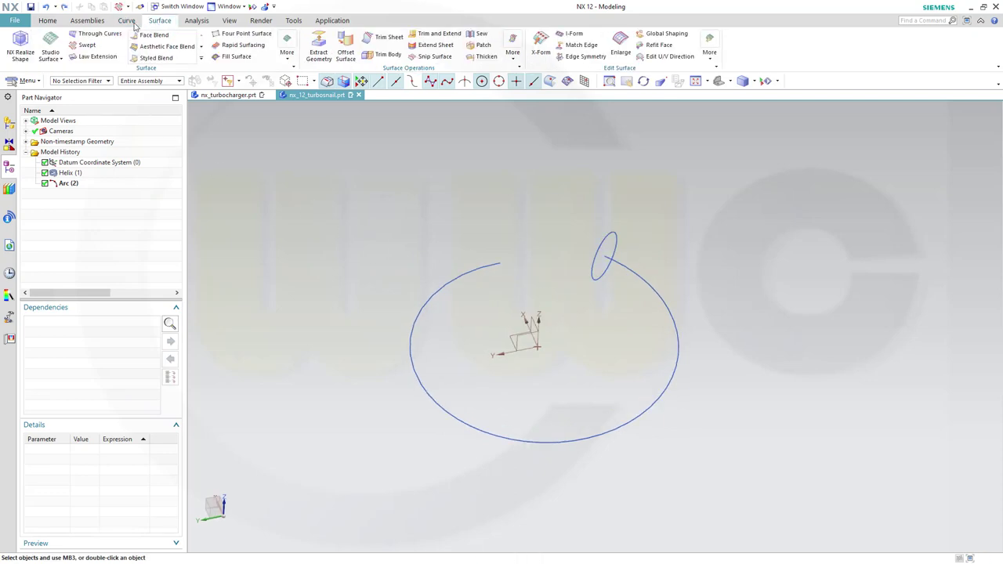
click(88, 46)
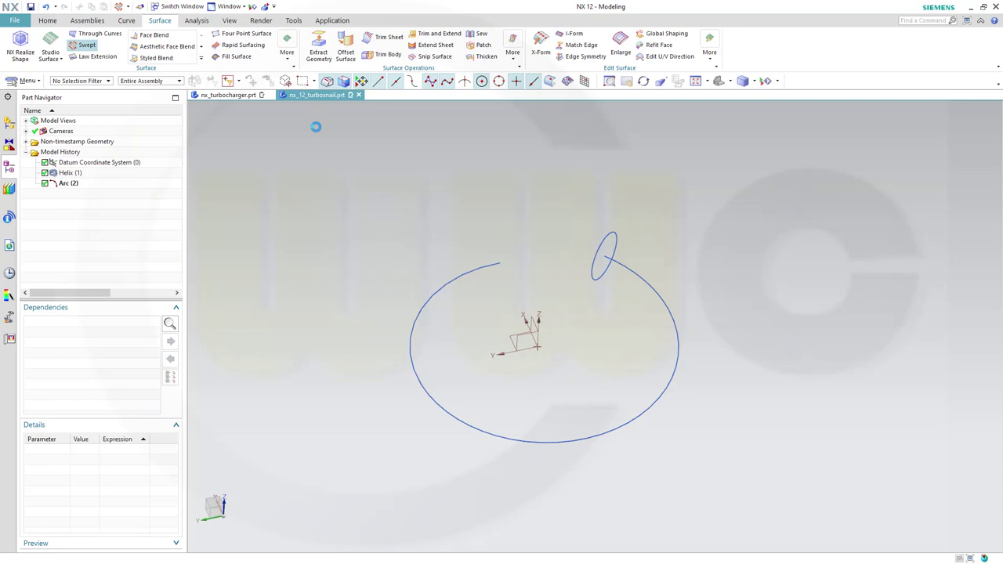
click(602, 239)
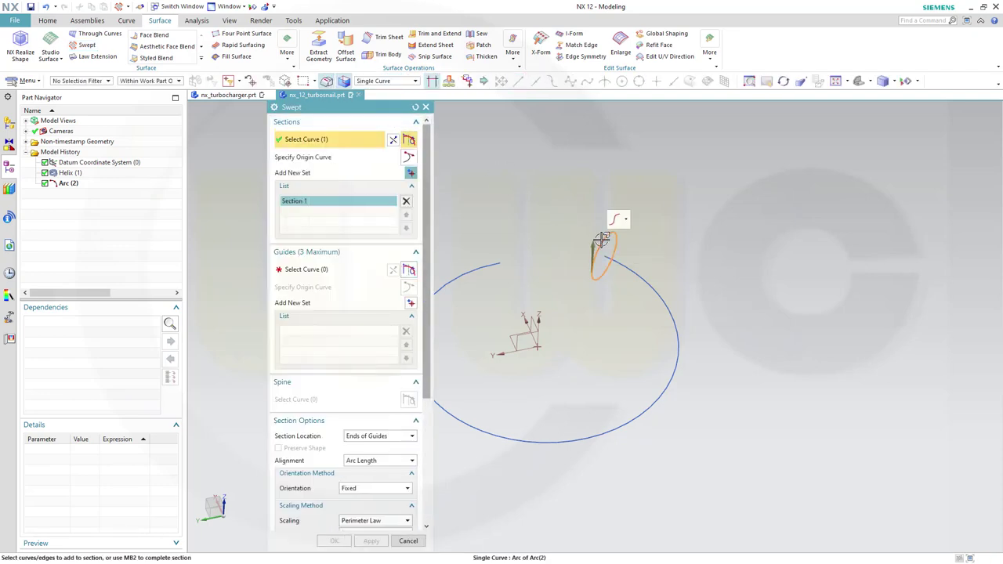
click(321, 269)
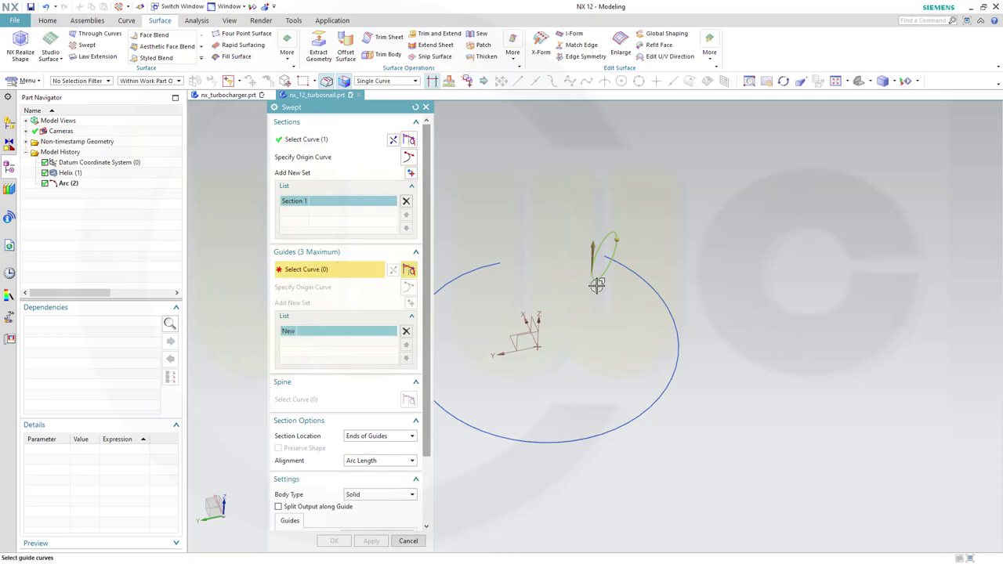
click(632, 271)
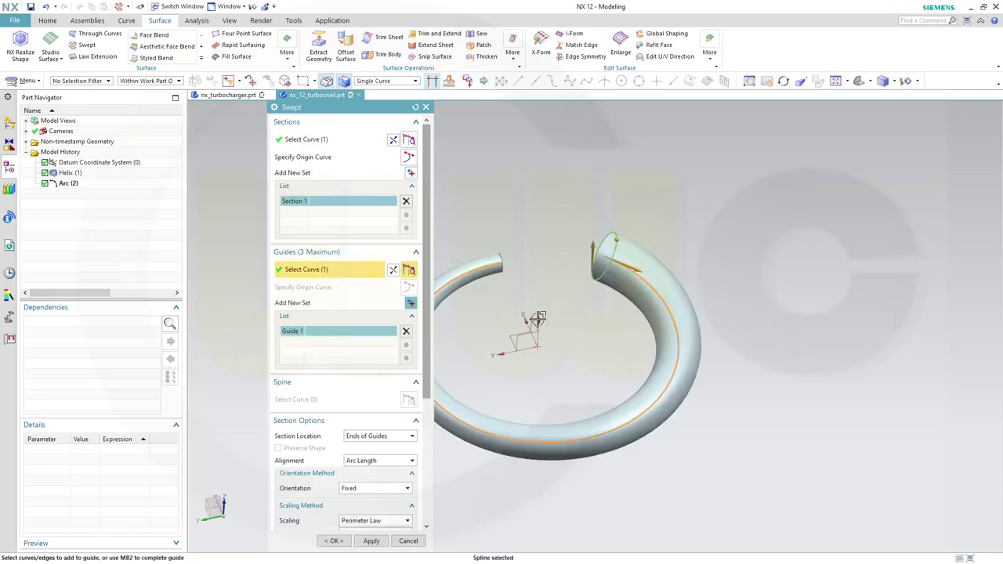
Taper the sweep perimeter linearly from 25*2*pi() to 9*2*pi() and create it as a sheet.
scroll(385, 402, down, 3)
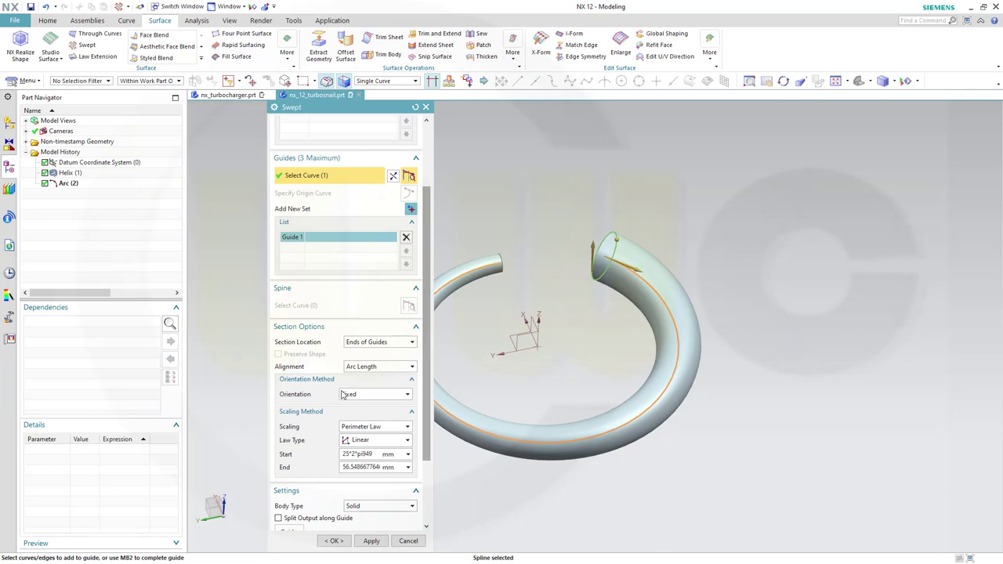
text(i)
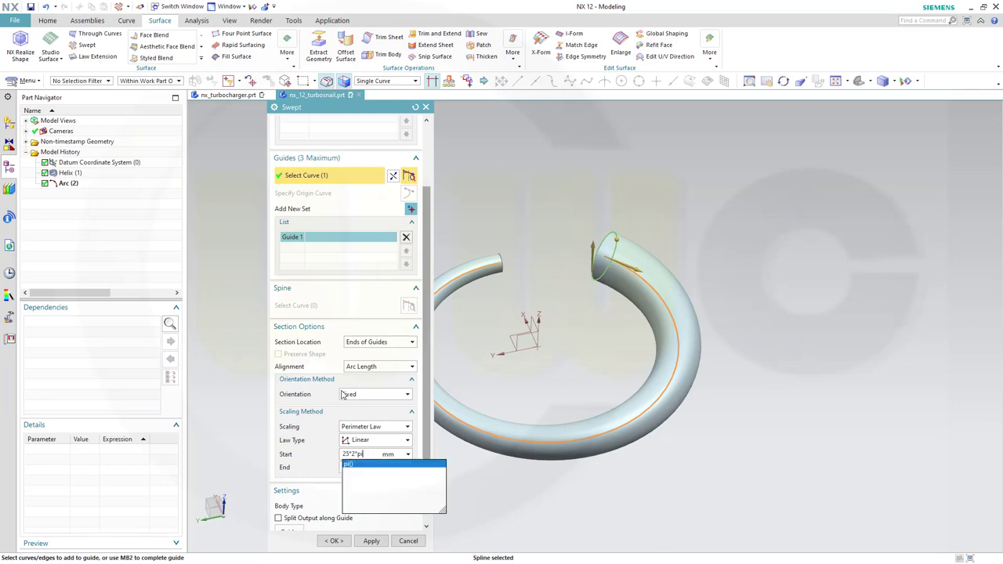
key(Return)
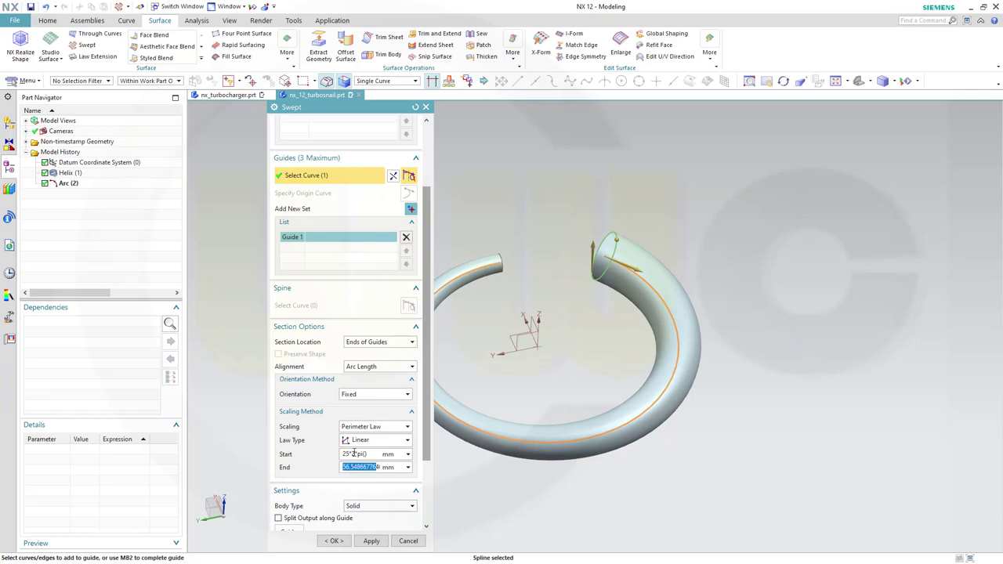
text(163)
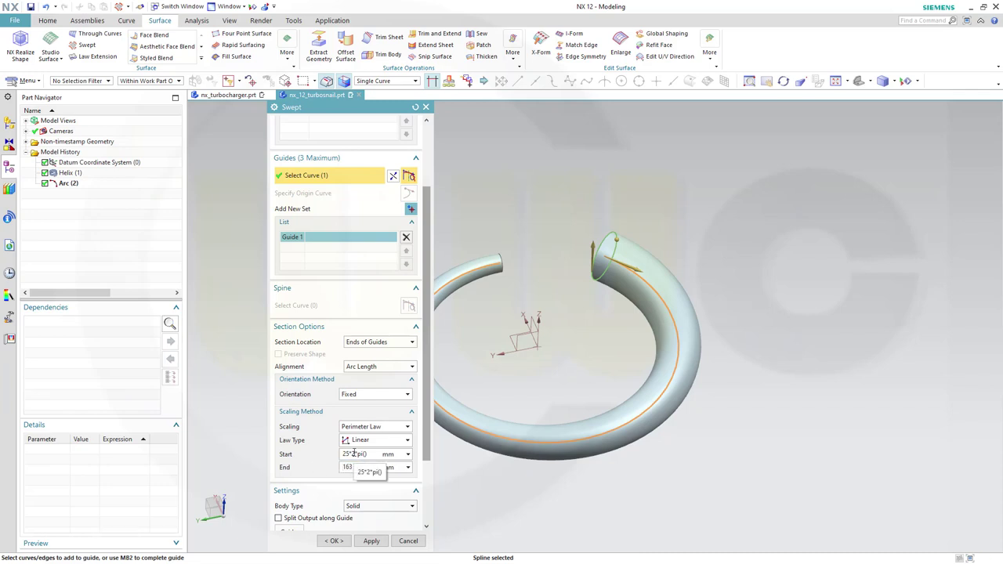
key(ctrl+a)
text(3)
text(9*2*)
text(pi())
click(412, 506)
click(377, 529)
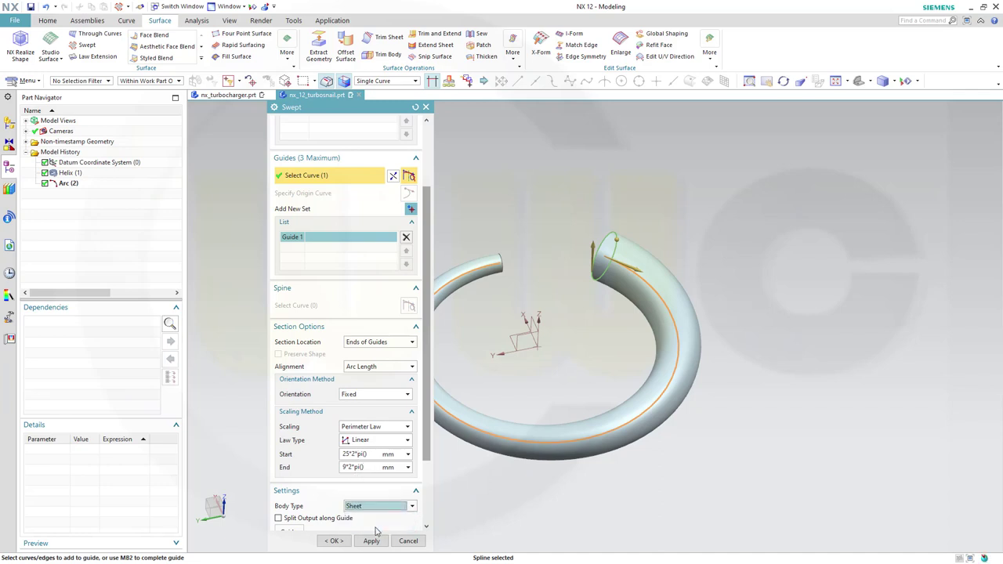
click(336, 542)
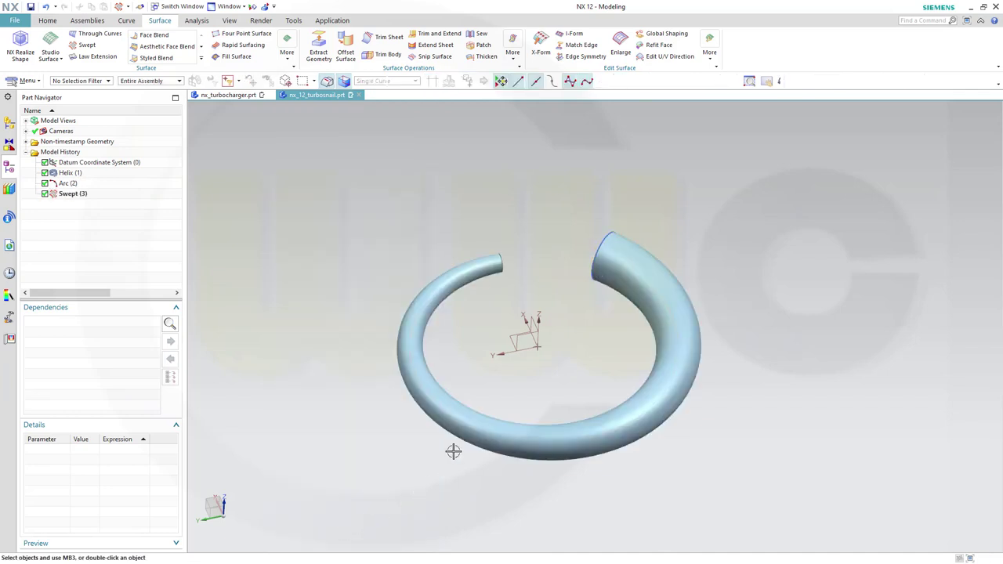
Hide circle Arc (2) and orbit around the swept tube.
right_click(87, 184)
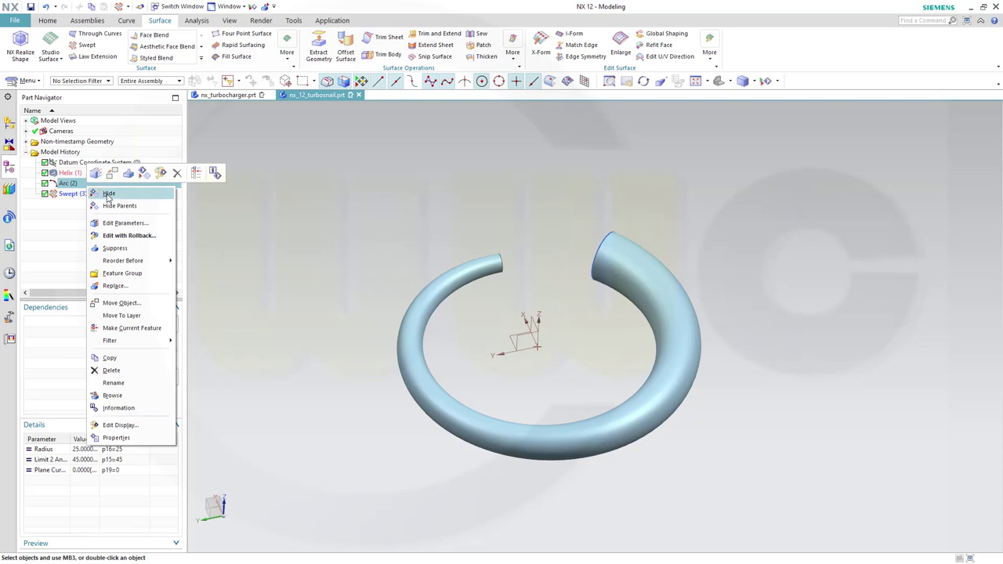
click(108, 194)
middle_drag(324, 215, 316, 239)
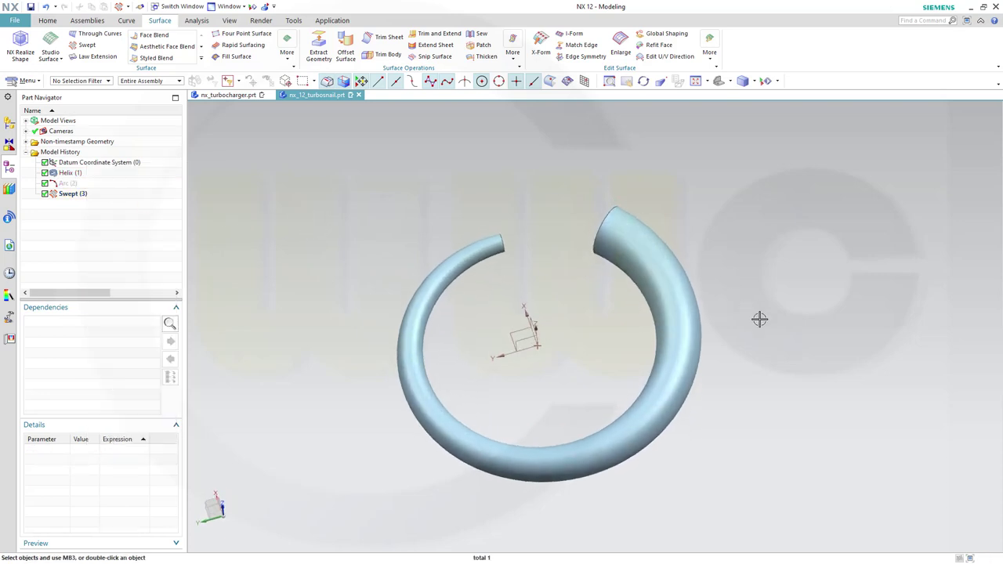
mouse_move(759, 324)
middle_down()
mouse_move(754, 253)
mouse_move(743, 303)
mouse_move(765, 318)
mouse_move(768, 356)
mouse_move(756, 324)
middle_up()
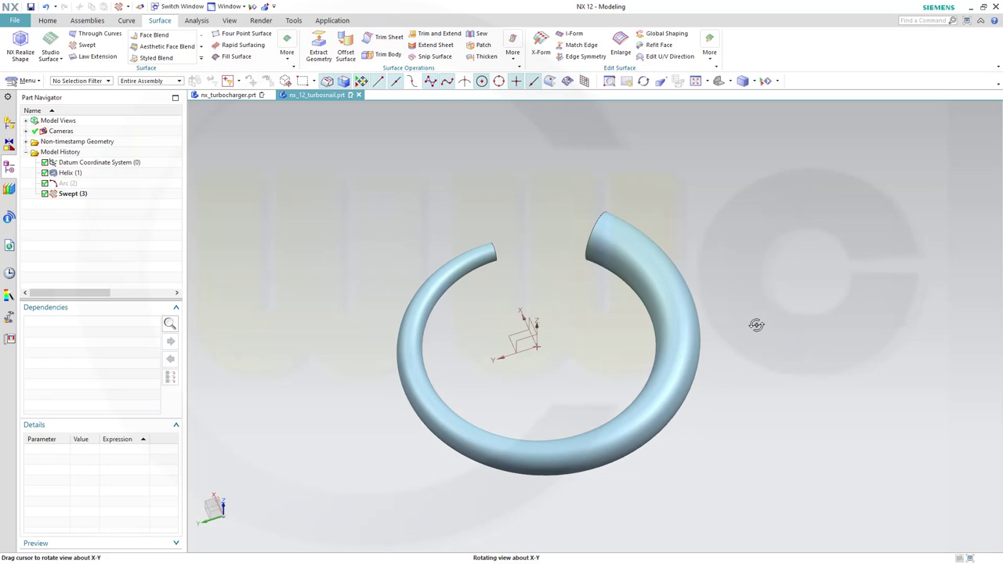
Create an At Distance datum plane 6 mm from a CSYS plane.
click(49, 21)
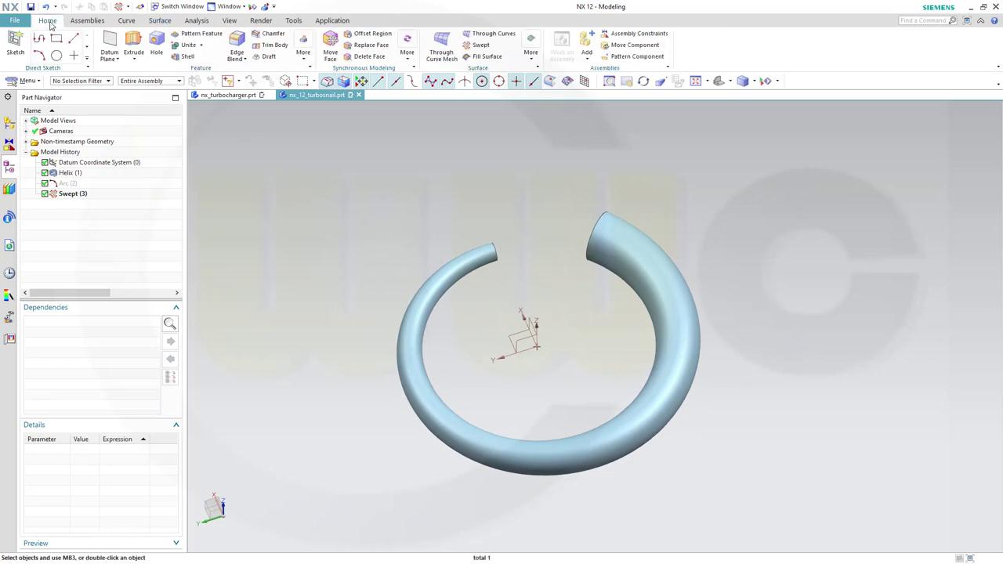
click(108, 39)
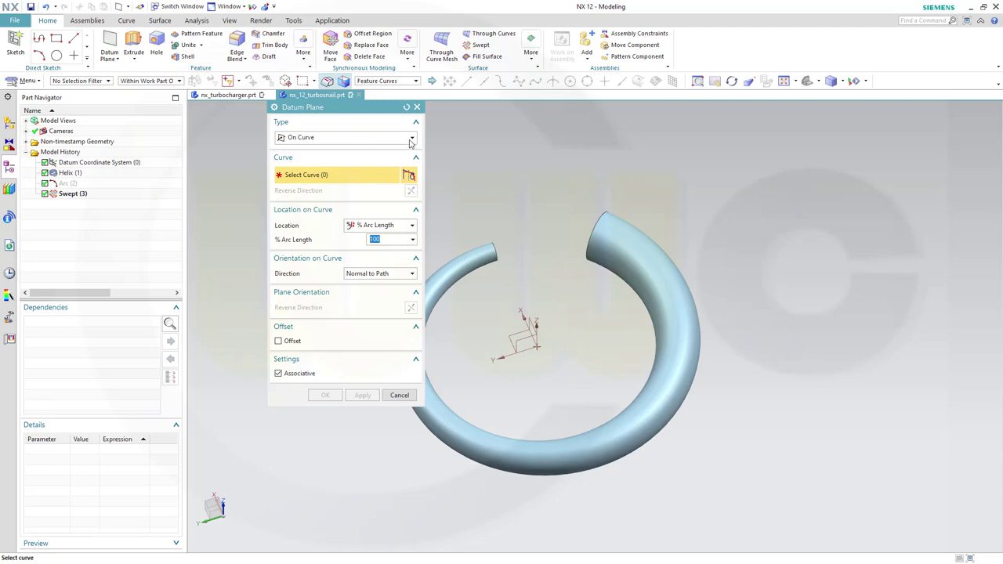
click(410, 141)
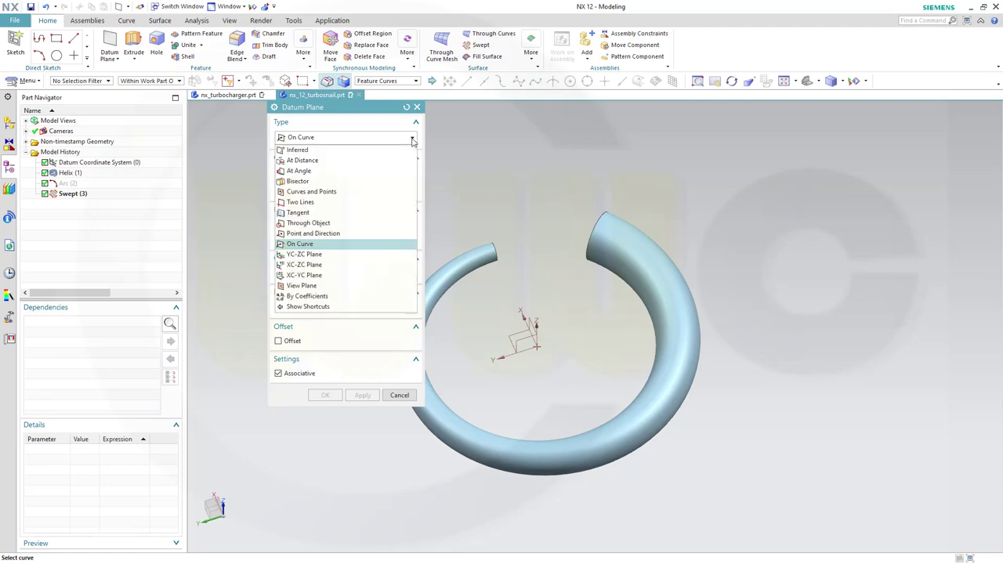
click(317, 162)
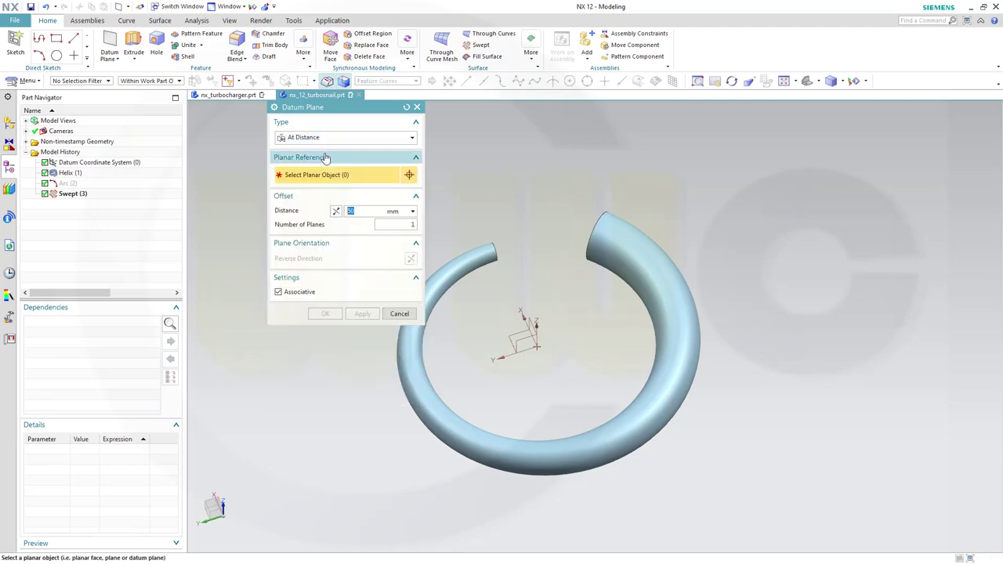
click(512, 331)
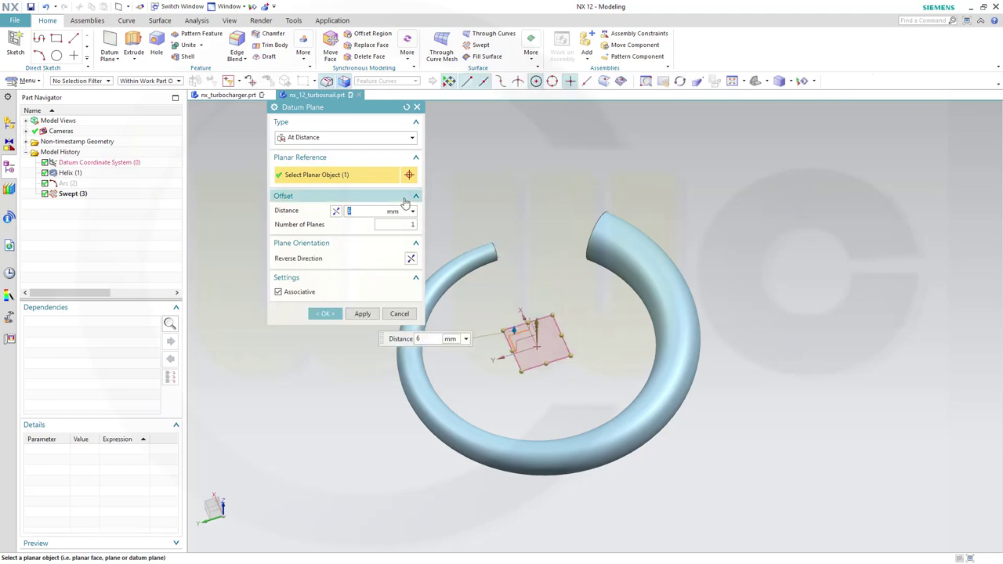
click(369, 311)
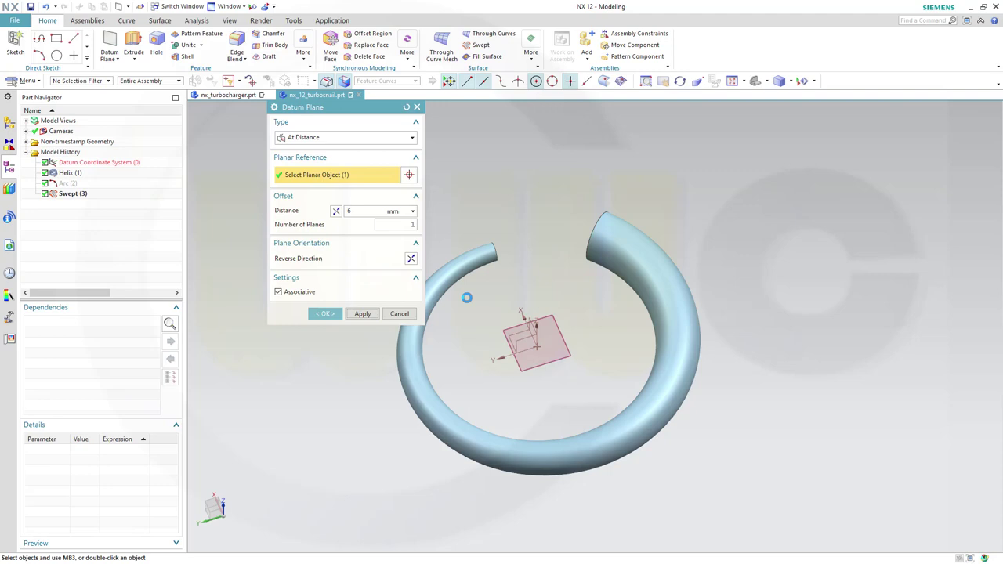
Add a second datum plane offset 6 mm from XY in the reversed direction.
middle_drag(537, 285, 533, 233)
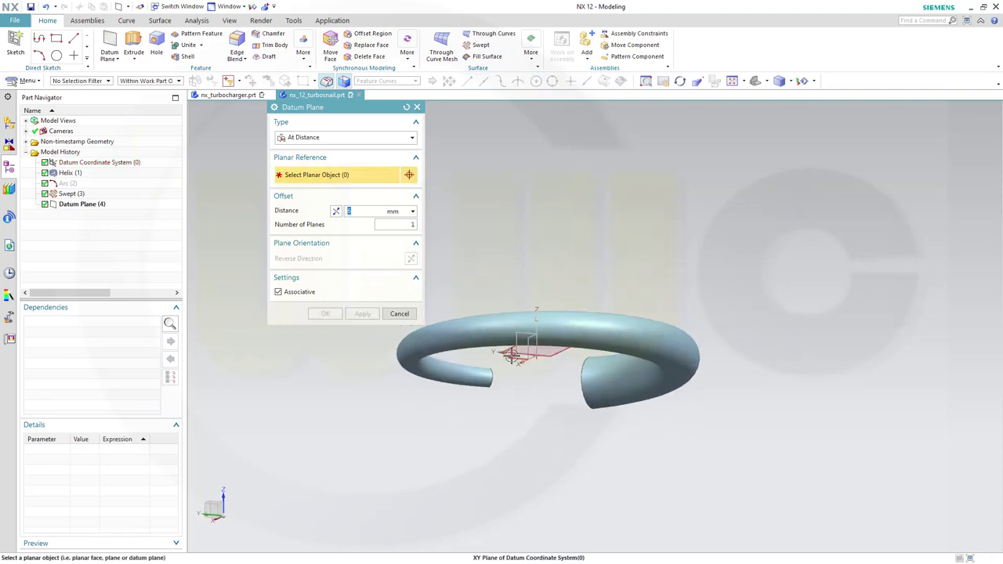
click(510, 354)
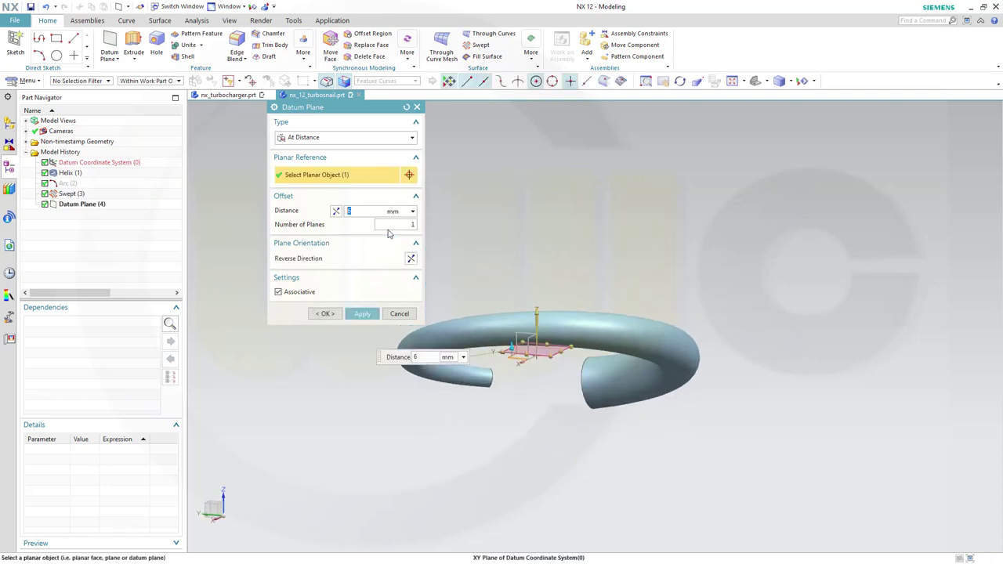
click(335, 212)
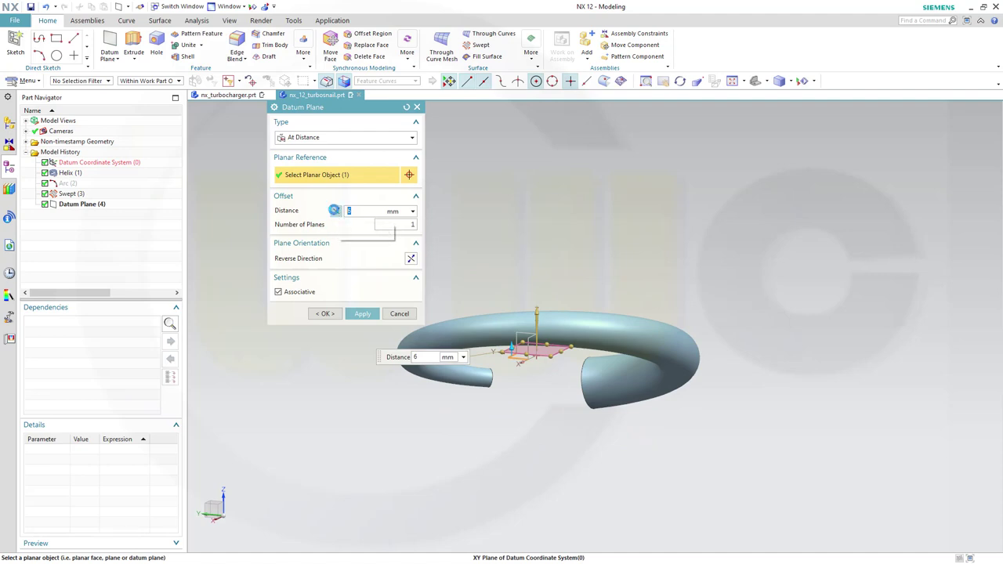
click(326, 313)
middle_drag(499, 273, 476, 291)
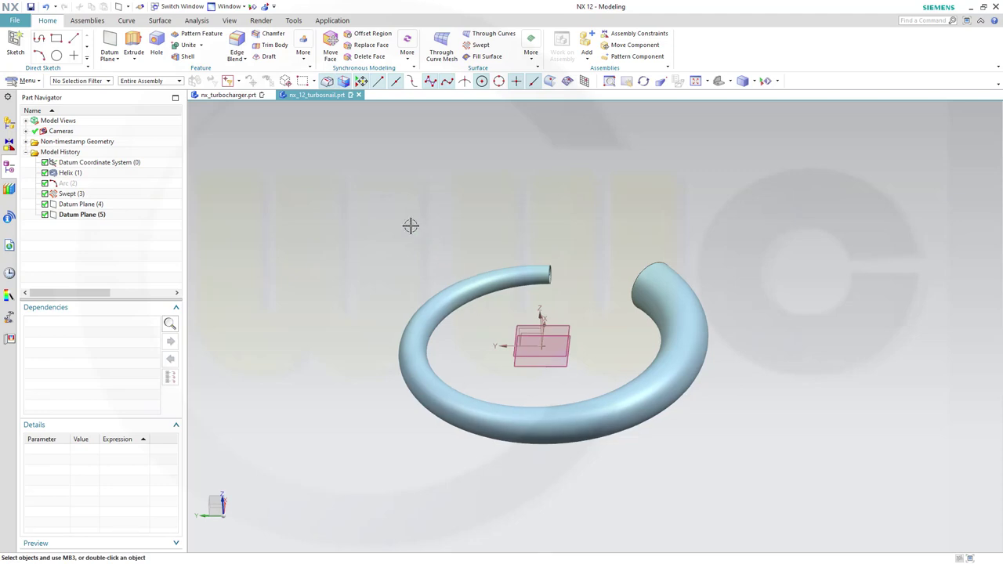
Start a Trim Sheet on the swept tube with both datum planes as boundaries.
click(160, 20)
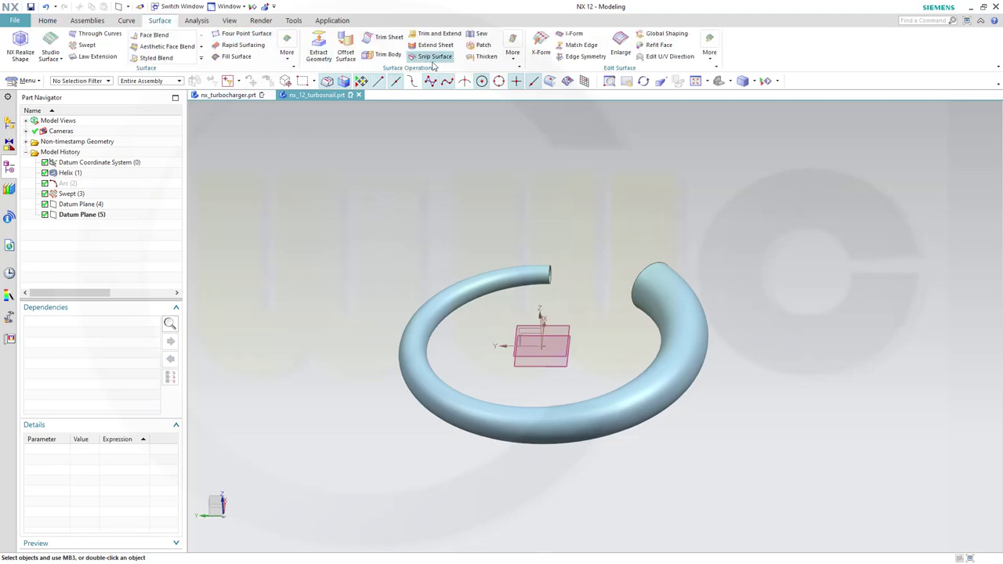
click(389, 39)
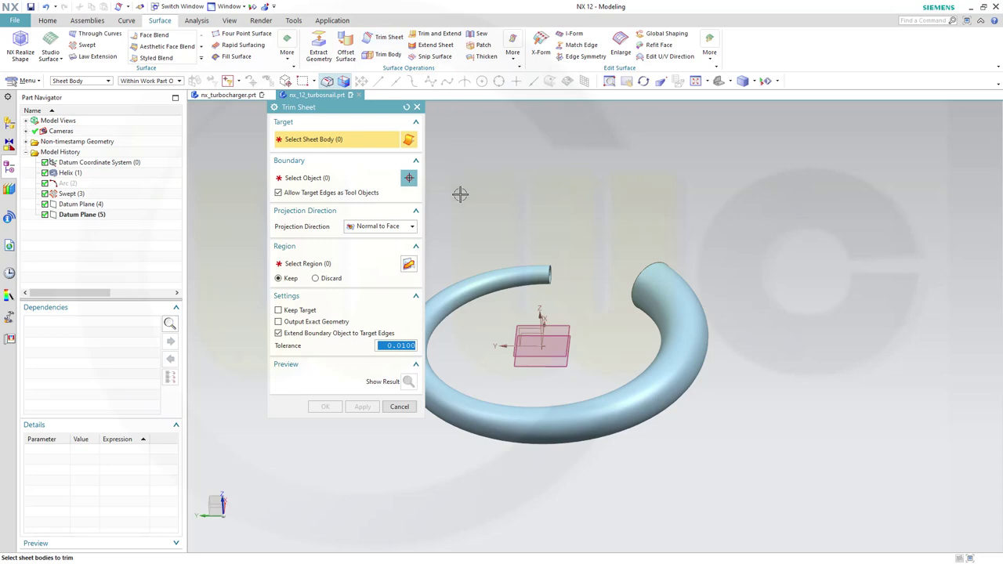
click(468, 276)
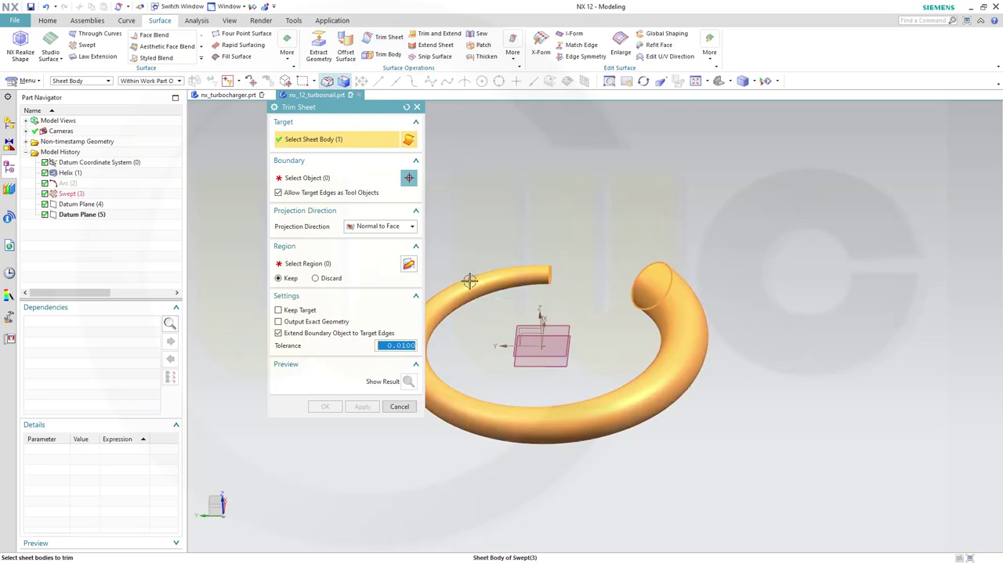
click(307, 179)
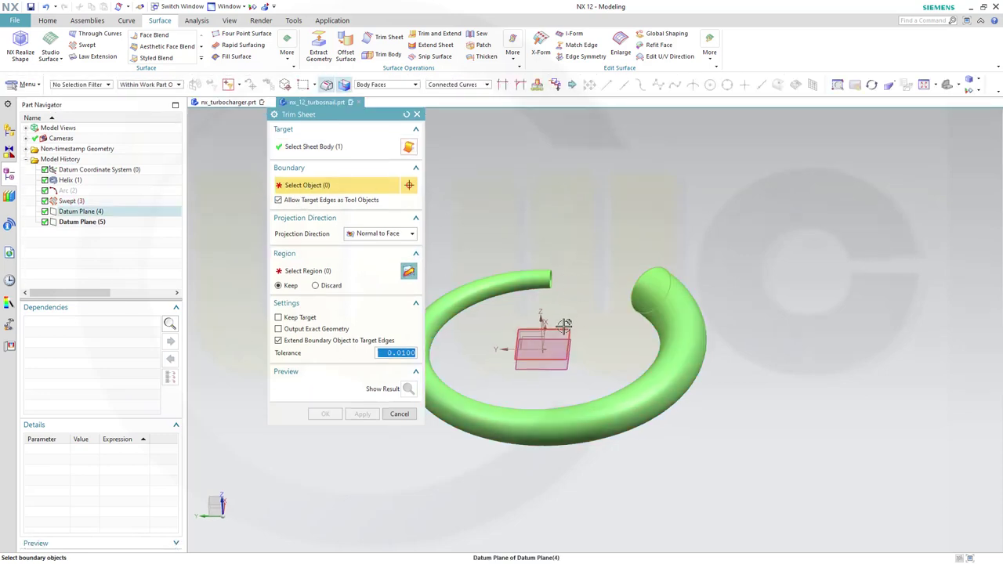
click(540, 338)
click(557, 373)
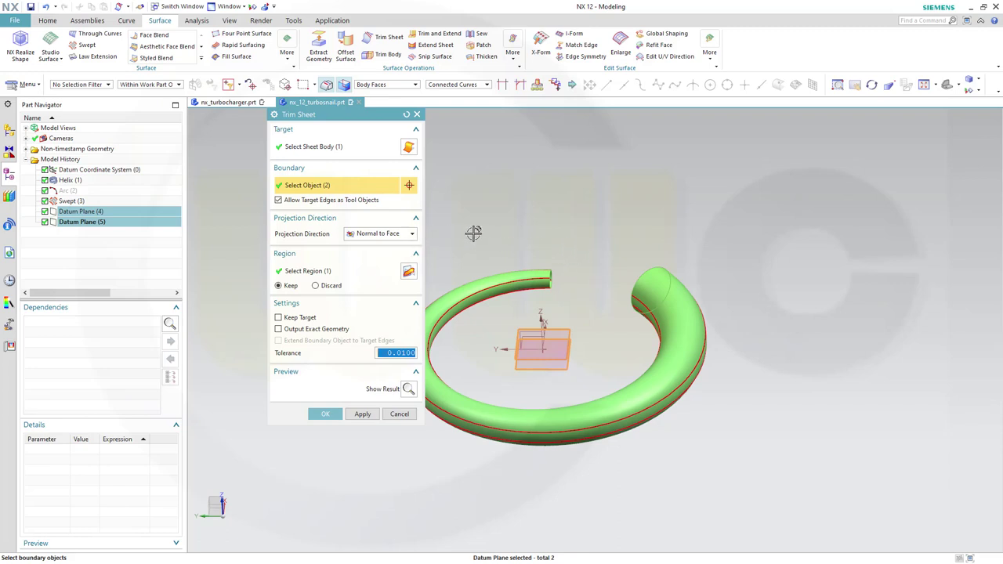
middle_drag(475, 232, 470, 213)
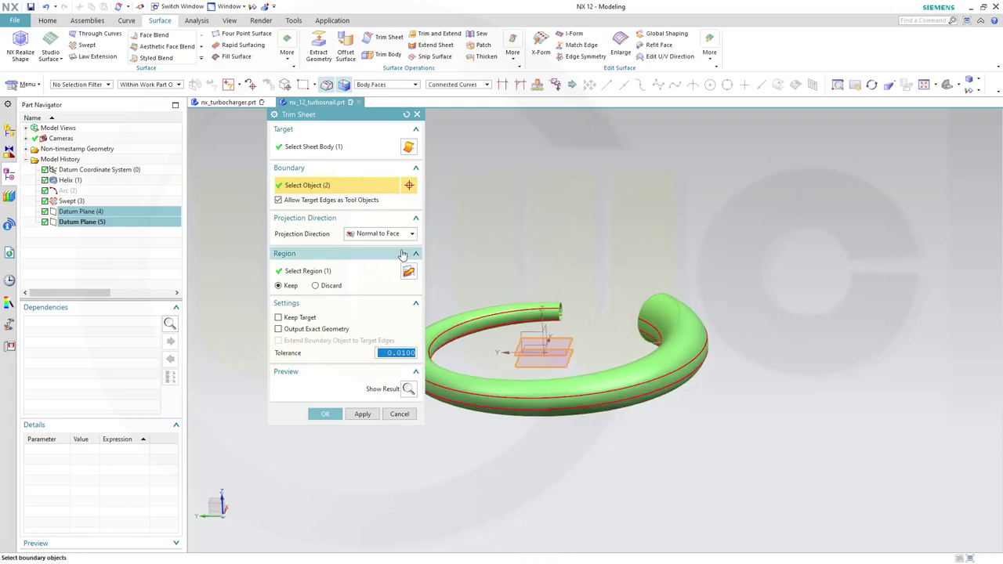
Set the region option back to Keep and preview the trimmed tube.
click(316, 285)
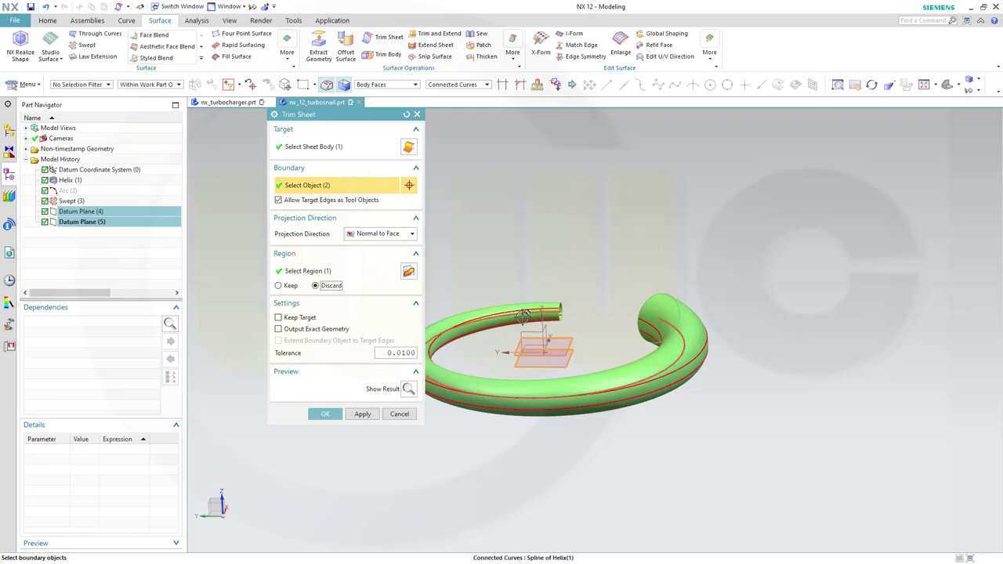
click(279, 287)
middle_drag(493, 254, 532, 262)
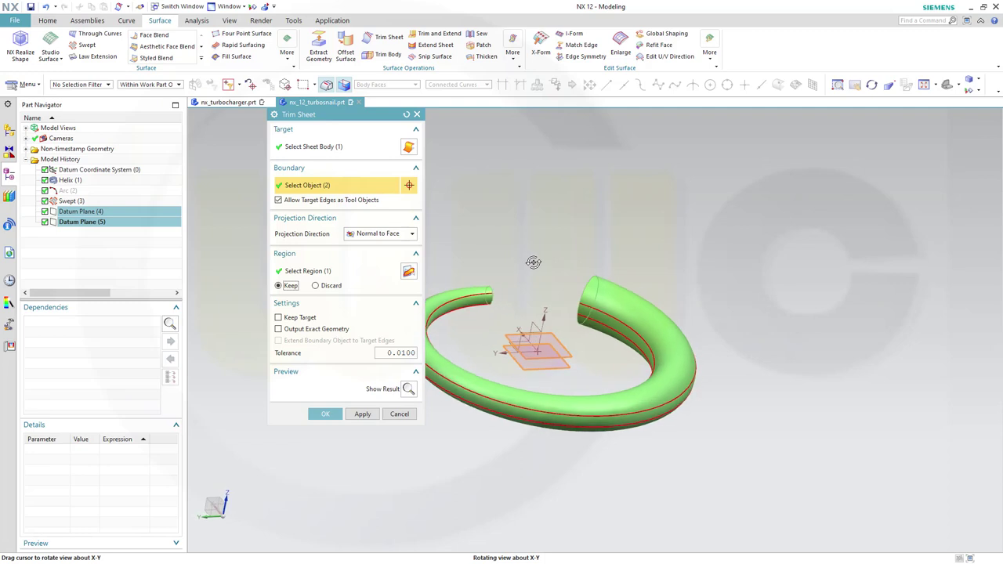
click(408, 389)
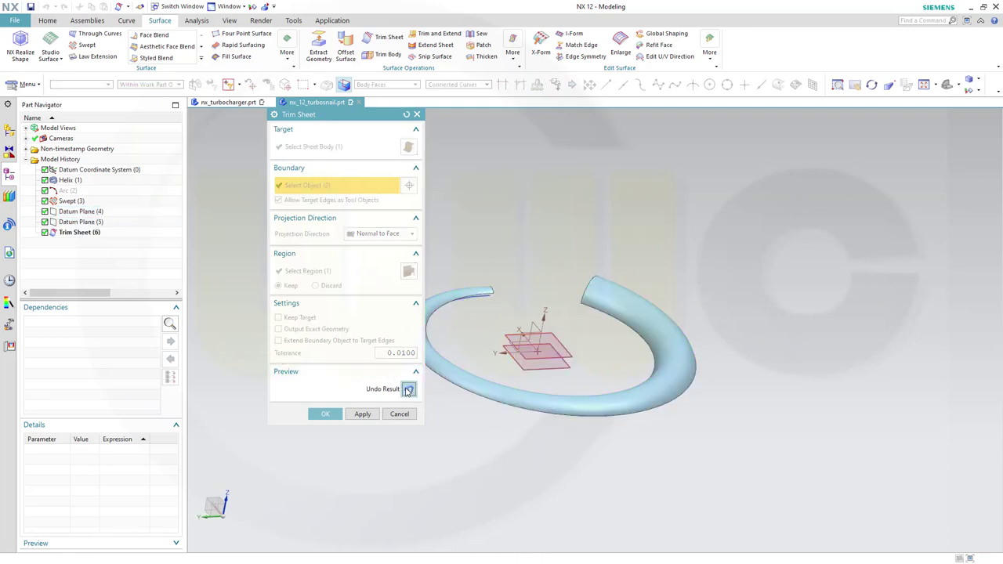
click(409, 389)
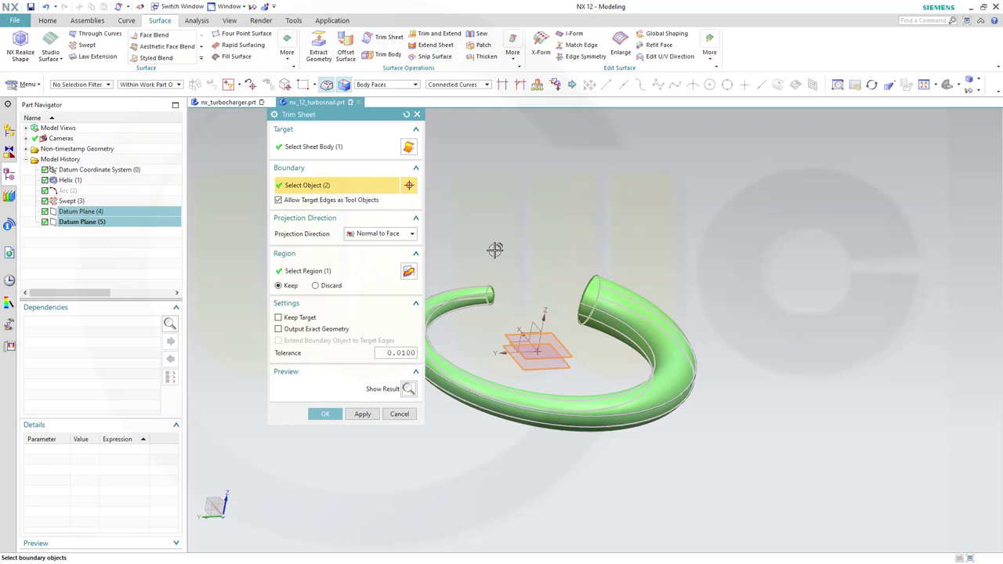
middle_drag(513, 249, 517, 215)
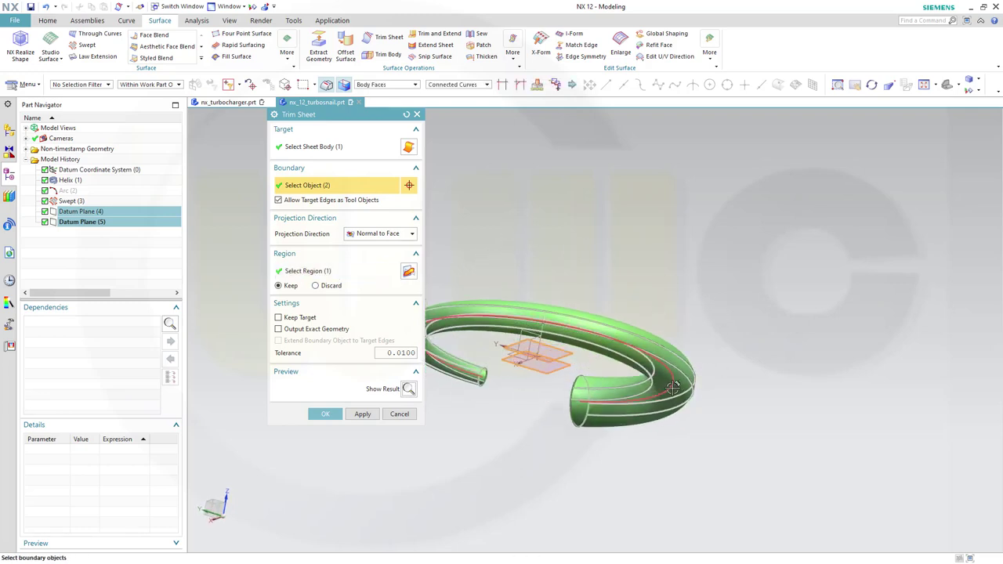
middle_drag(631, 298, 608, 375)
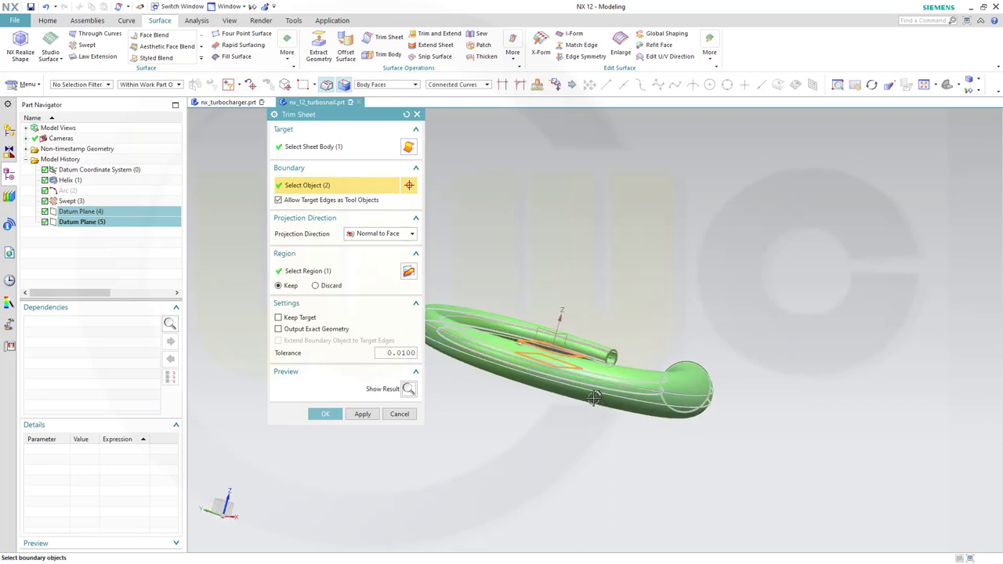
Keep three tube regions to create Trim Sheet (6), then inspect the slit ring.
middle_click(594, 398)
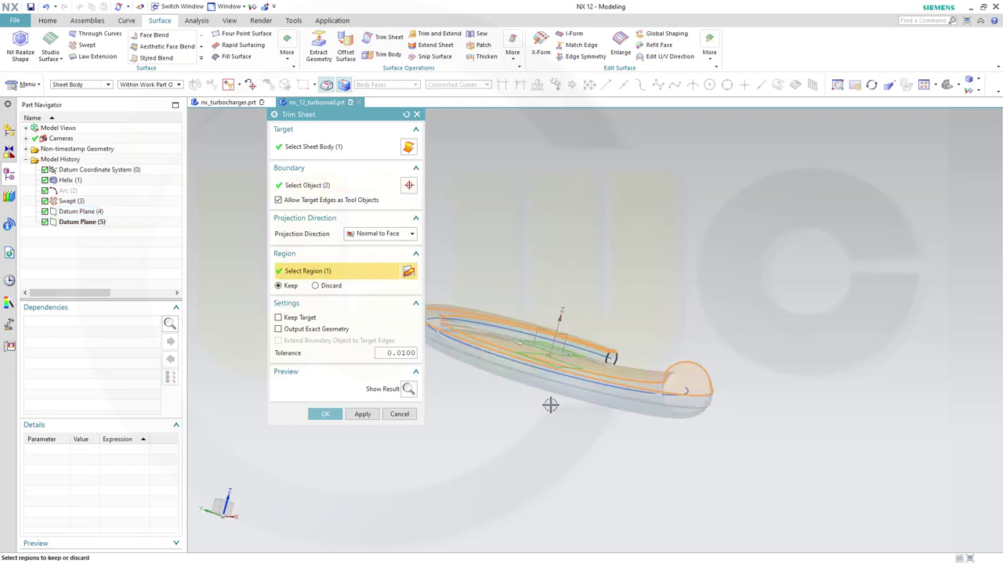
click(580, 394)
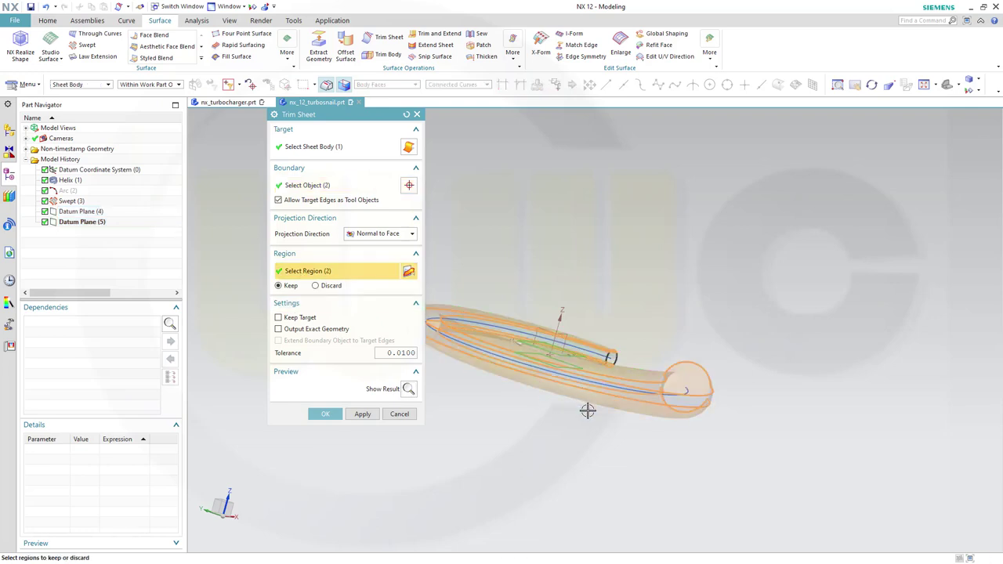
click(682, 400)
middle_drag(782, 398, 456, 408)
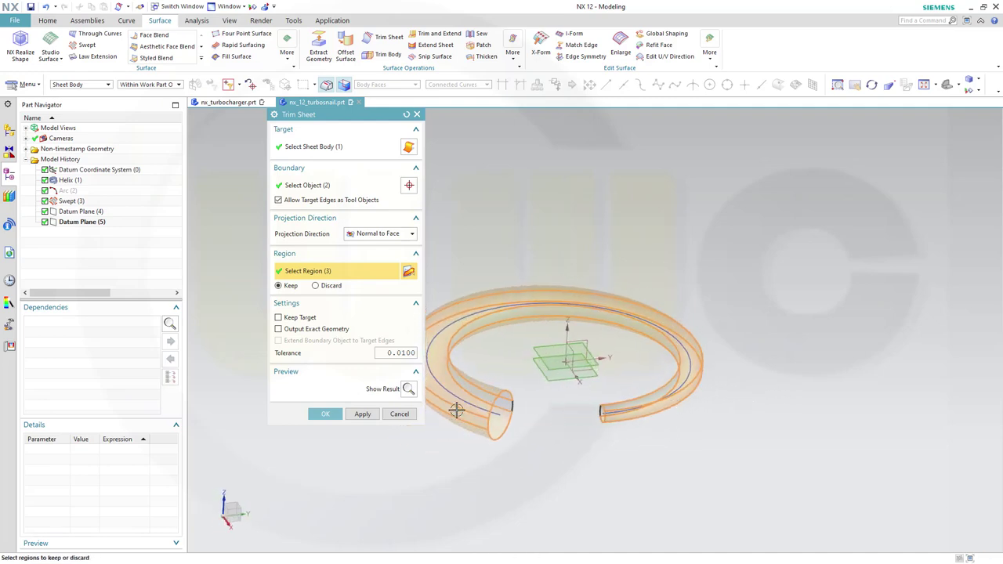
click(325, 415)
middle_drag(530, 441, 371, 461)
scroll(581, 349, up, 2)
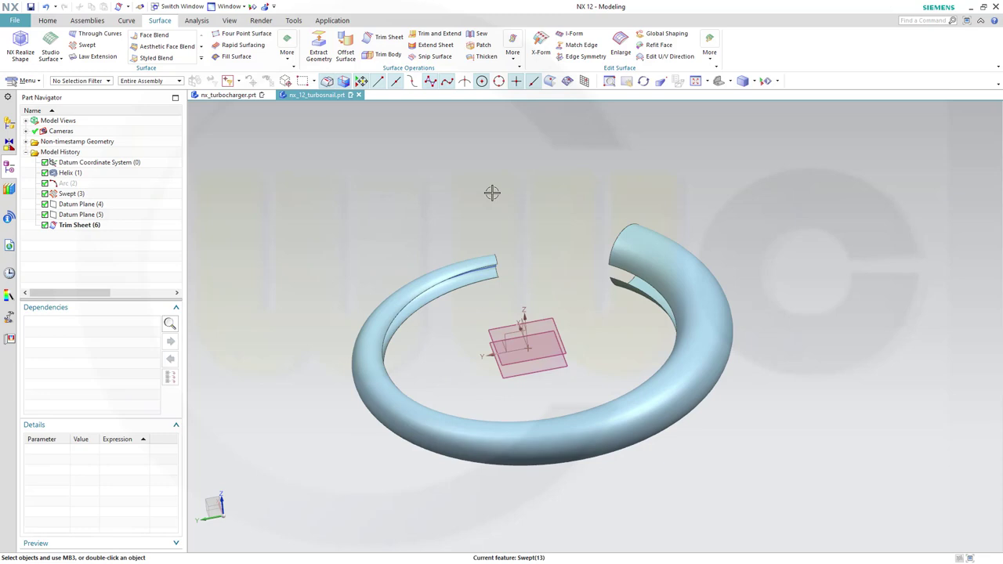
middle_drag(506, 226, 530, 269)
scroll(538, 259, up, 2)
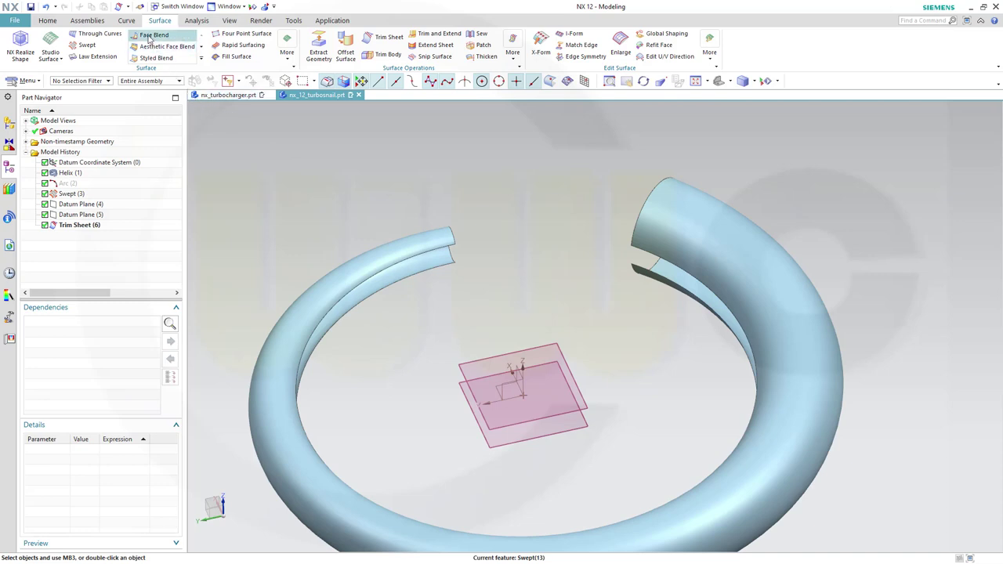
click(128, 23)
Draw Line (7) between the two End Point snaps on the cut tube end.
click(130, 43)
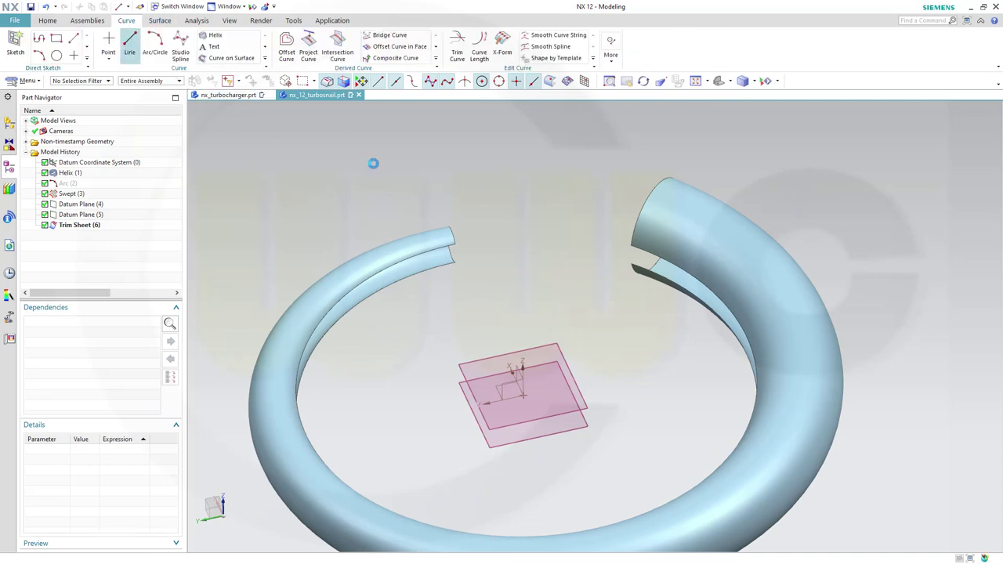
middle_drag(490, 285, 456, 264)
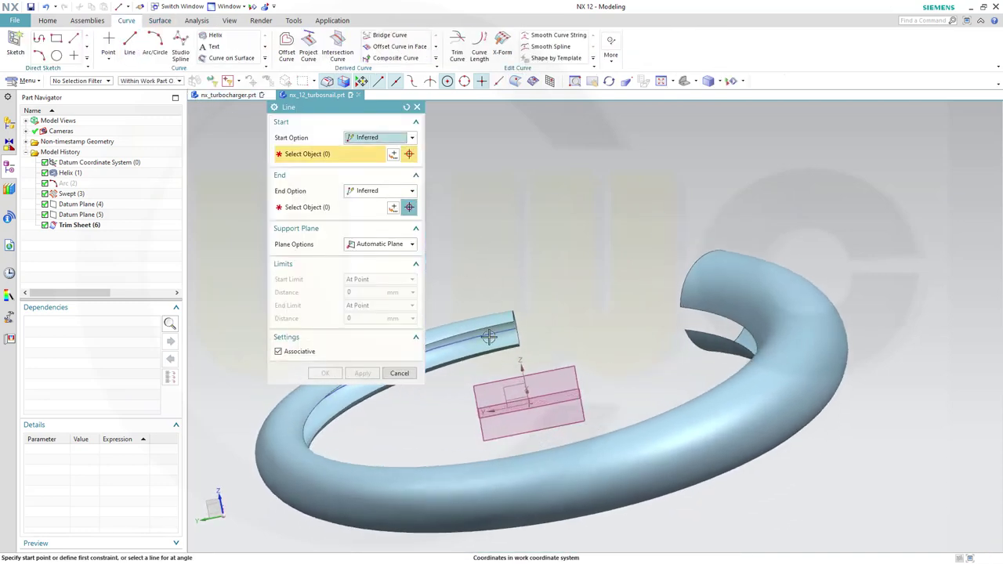
scroll(528, 338, up, 4)
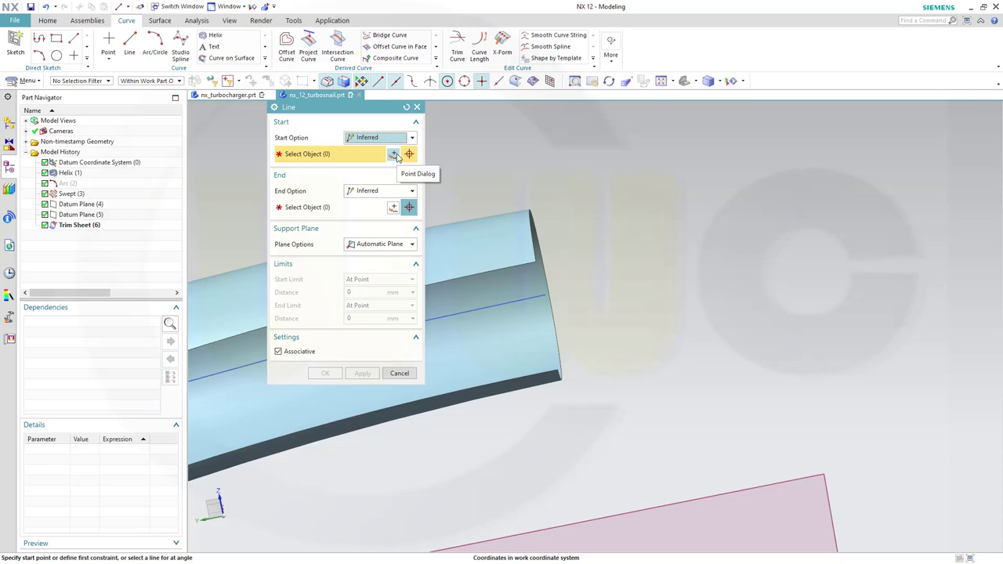
click(394, 154)
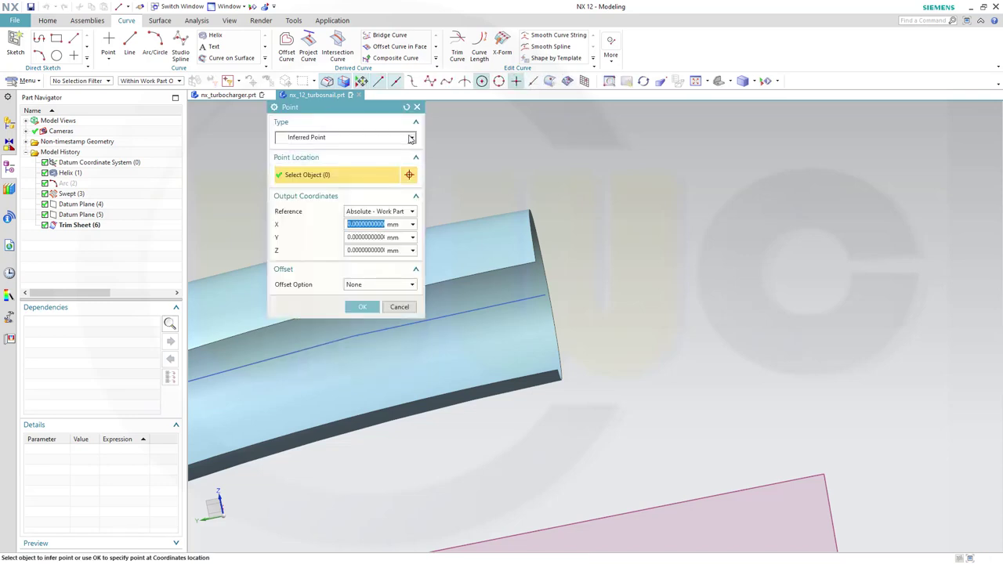
click(410, 138)
click(383, 183)
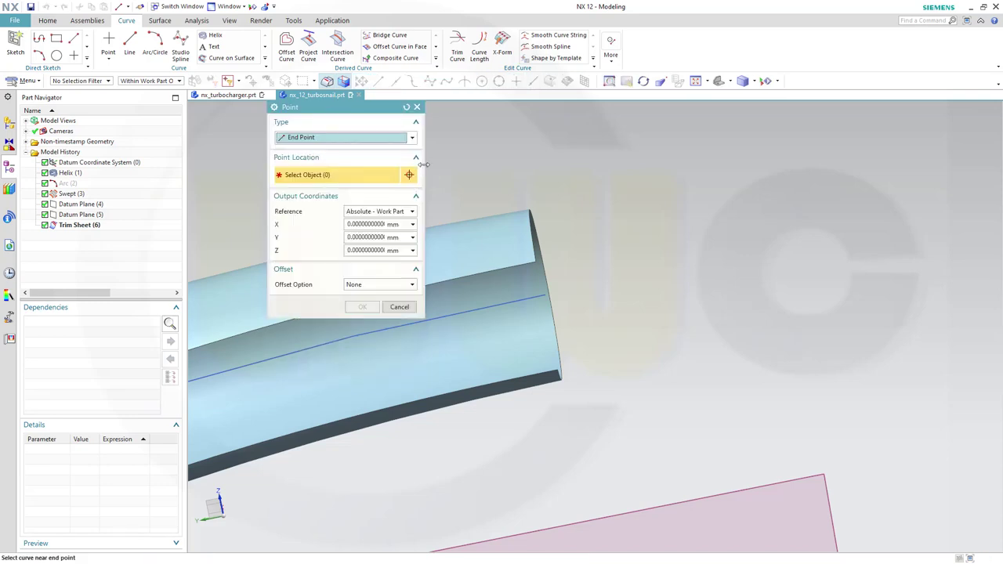
click(531, 251)
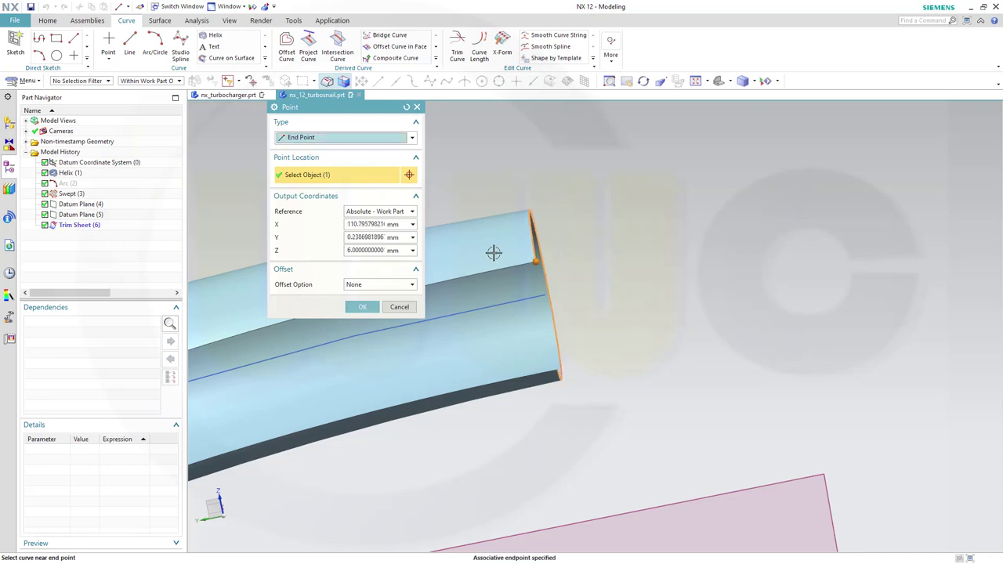
click(363, 306)
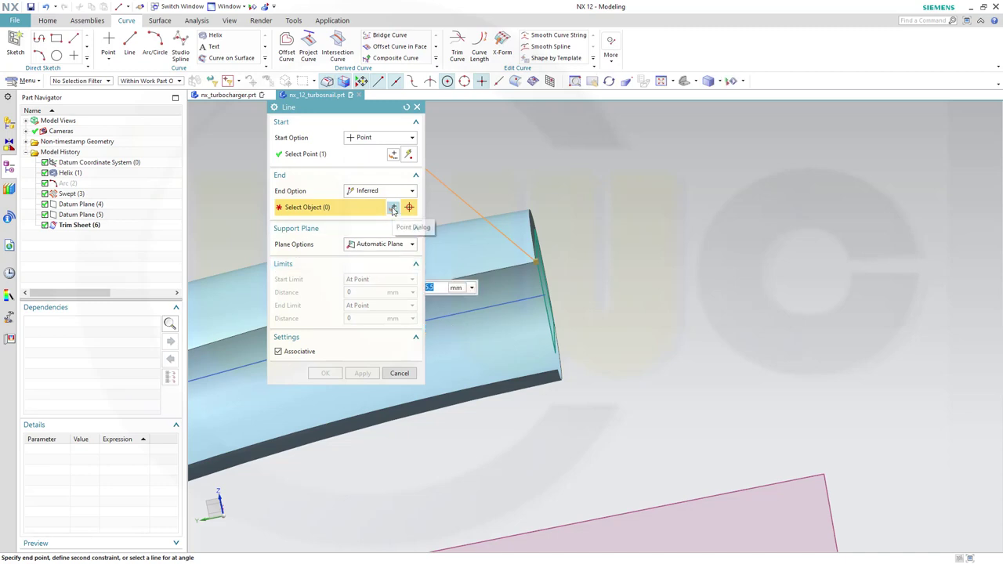
click(392, 207)
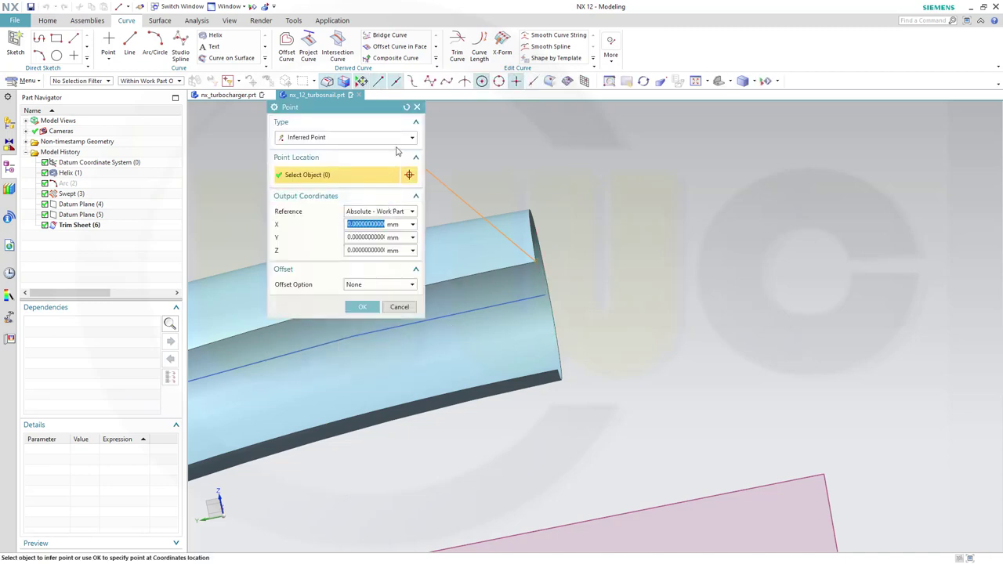
click(411, 139)
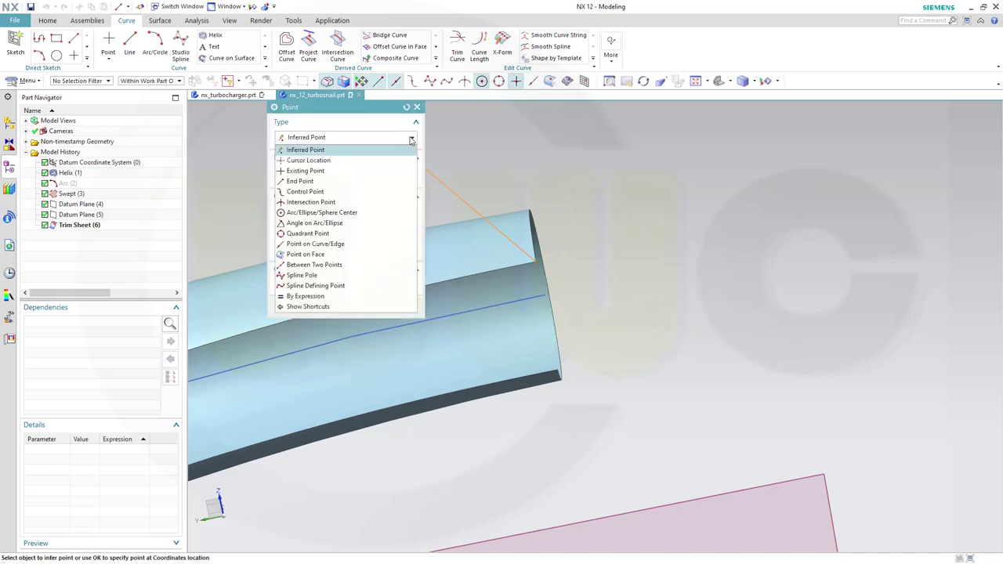
click(353, 184)
middle_drag(619, 408, 580, 321)
scroll(596, 298, down, 4)
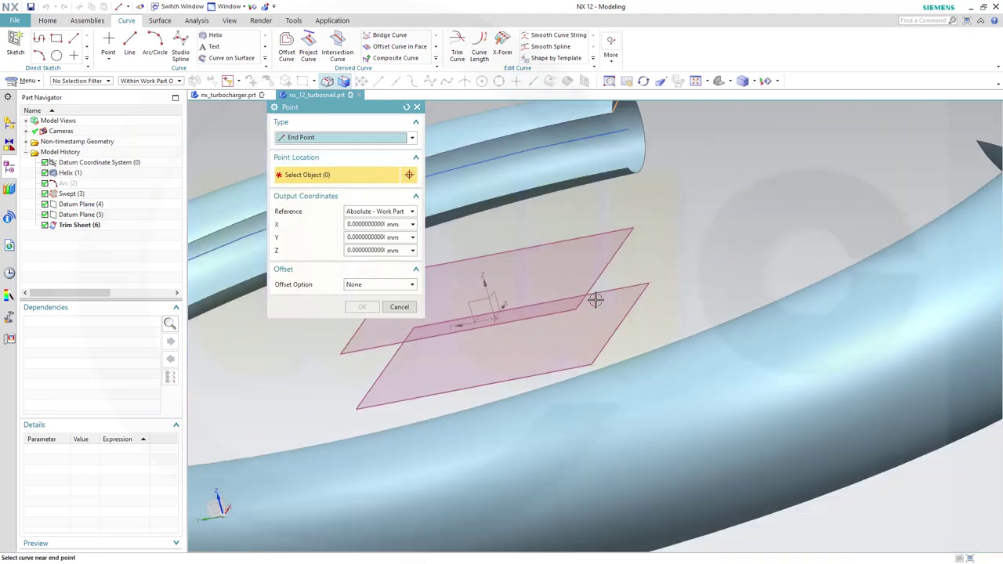
scroll(616, 216, down, 2)
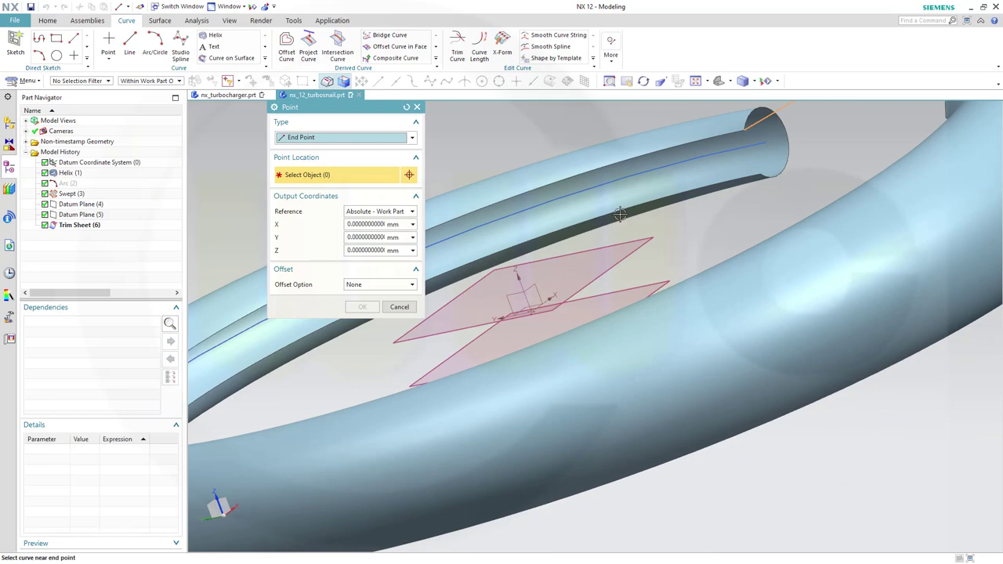
scroll(768, 176, up, 6)
click(768, 186)
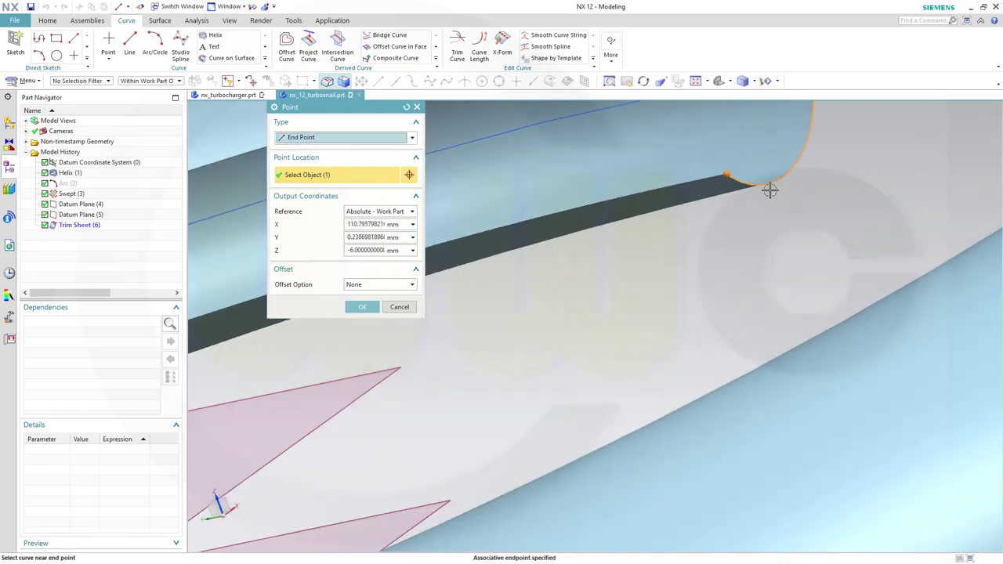
click(362, 306)
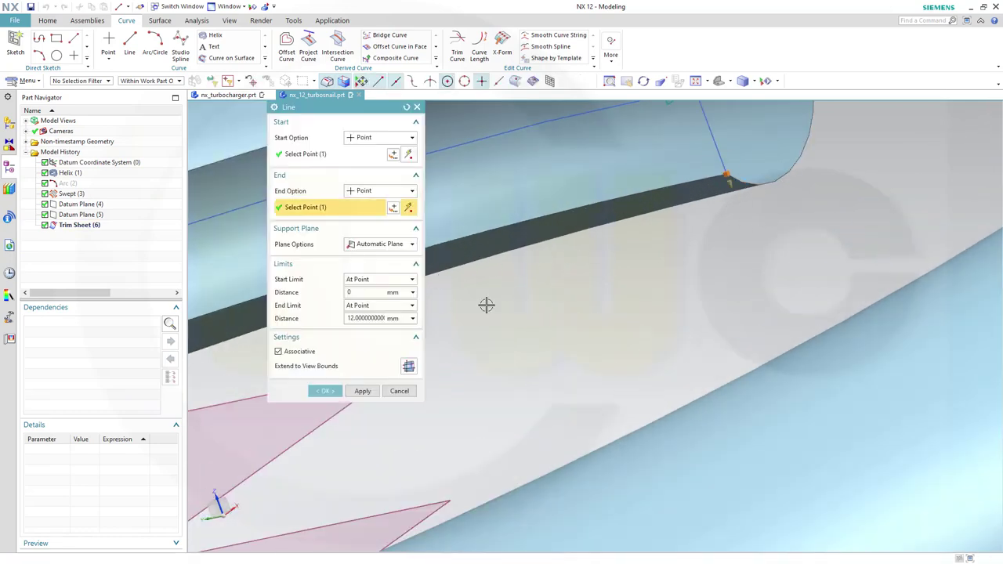
click(362, 391)
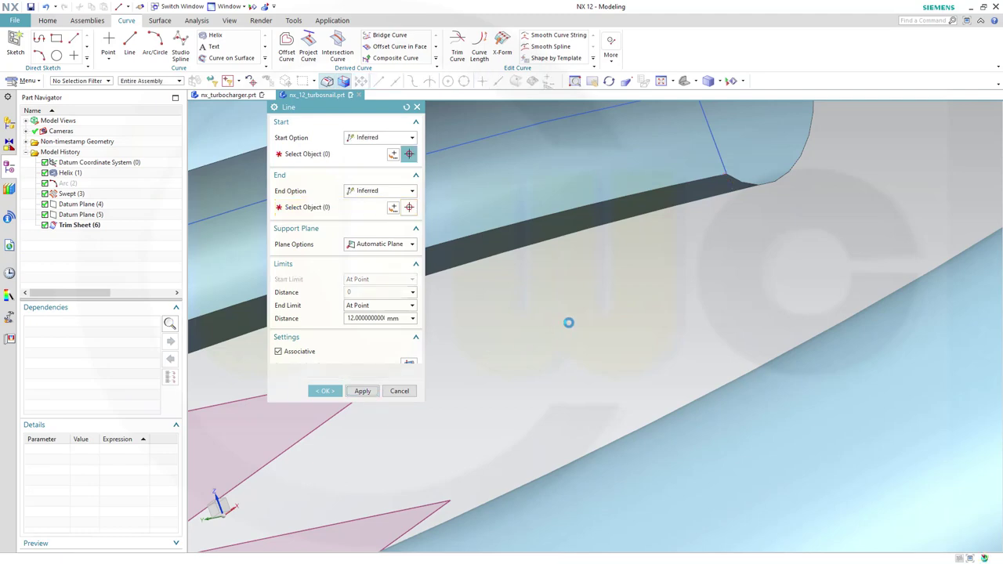
Draw Line (8) from the upper to the lower end point of the trimmed sheet's open edge.
scroll(568, 321, down, 3)
middle_drag(601, 311, 715, 270)
middle_click(715, 269)
scroll(476, 263, up, 2)
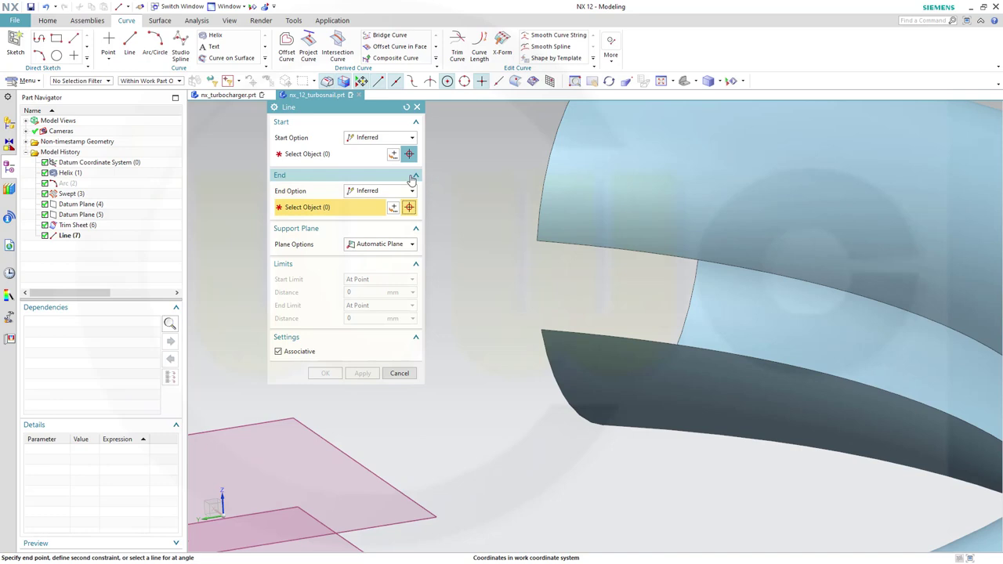
click(393, 155)
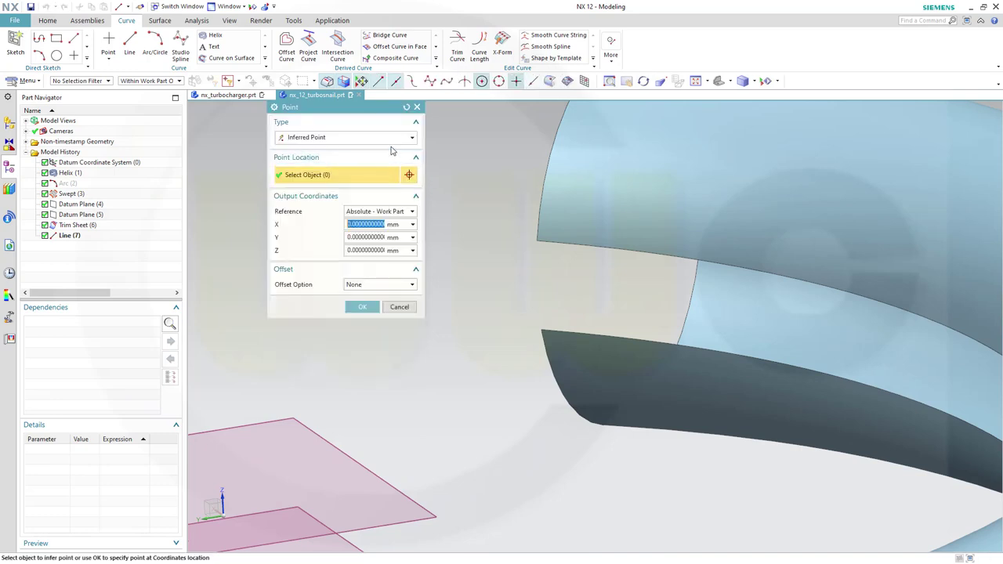
click(405, 140)
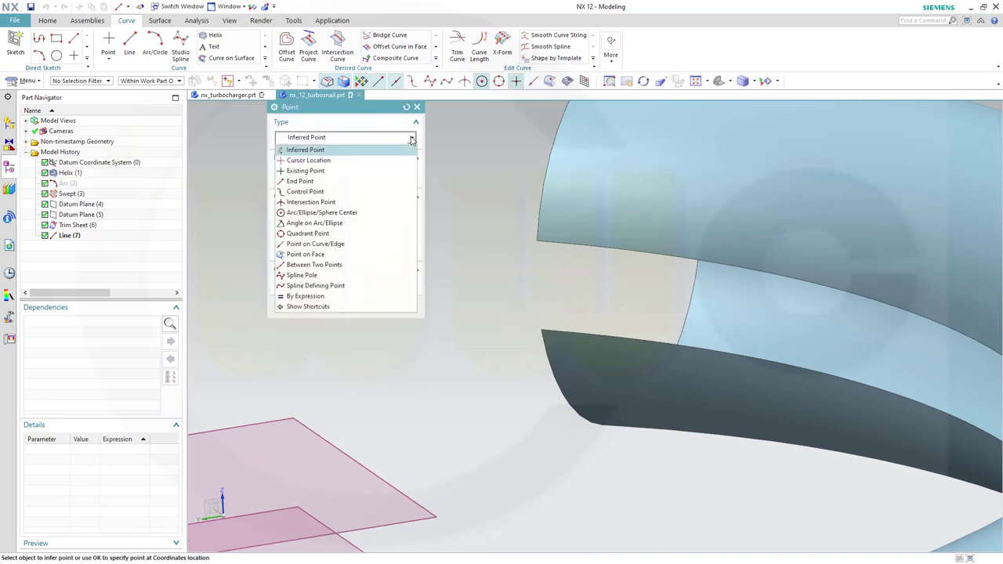
click(379, 181)
click(533, 212)
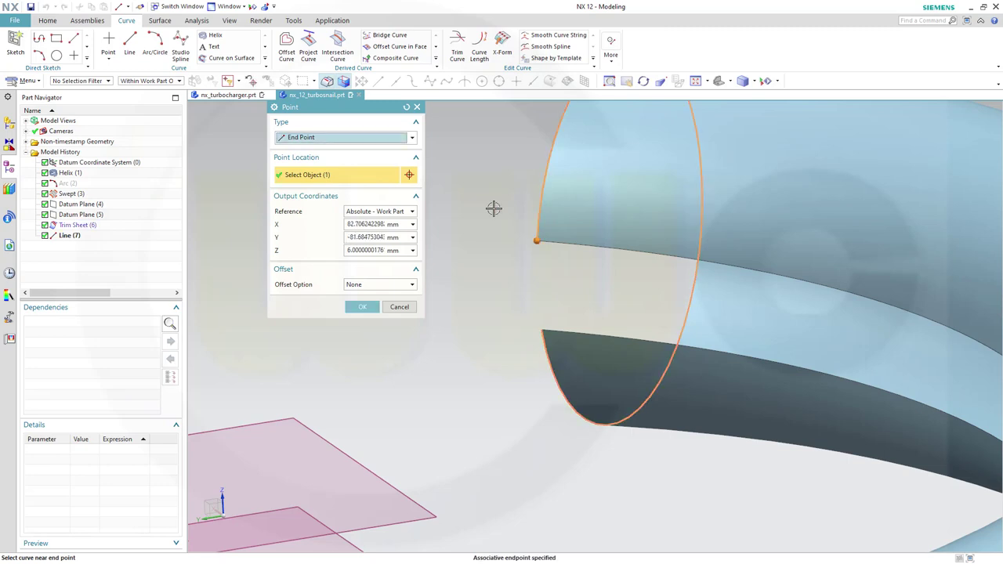
click(362, 306)
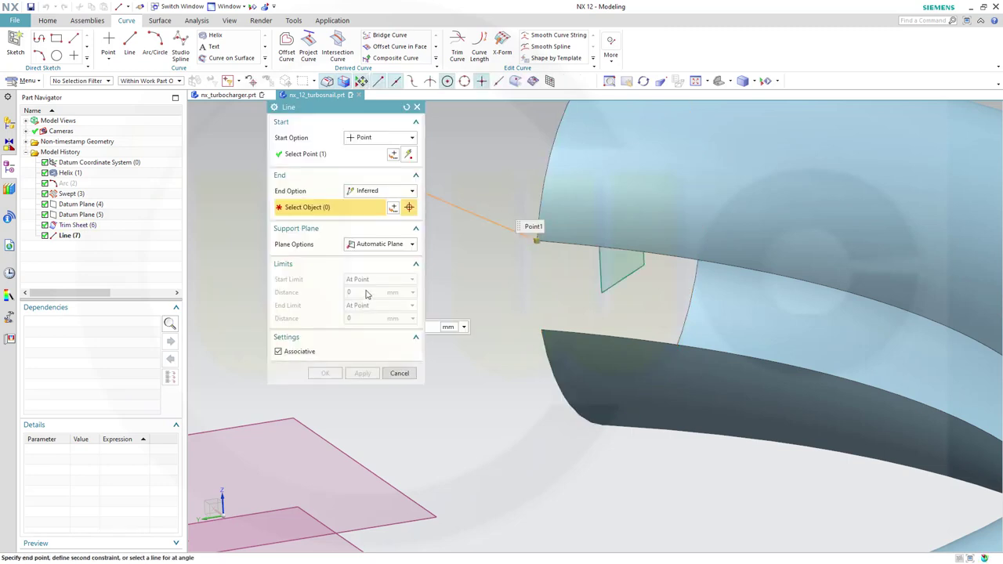
click(393, 207)
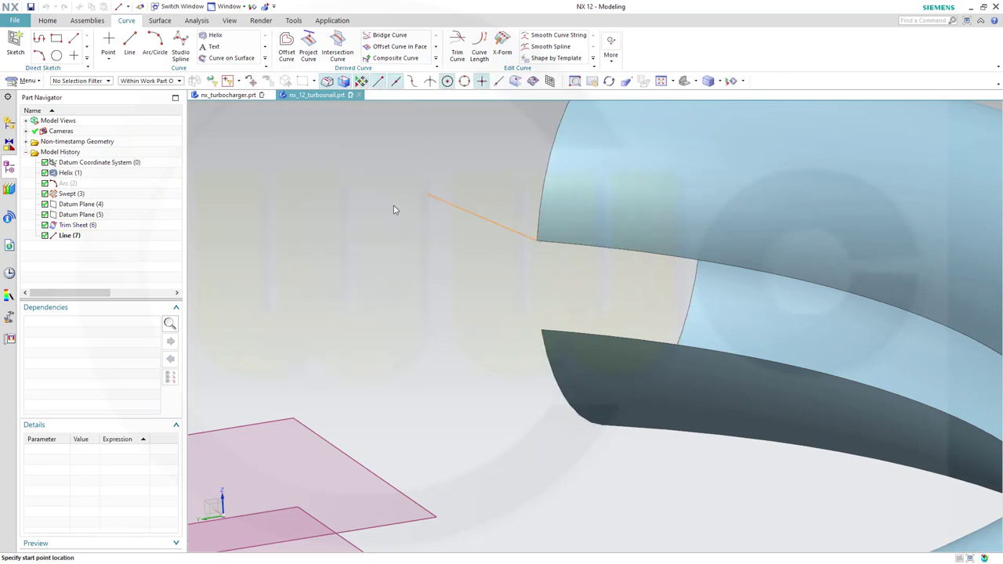
click(412, 138)
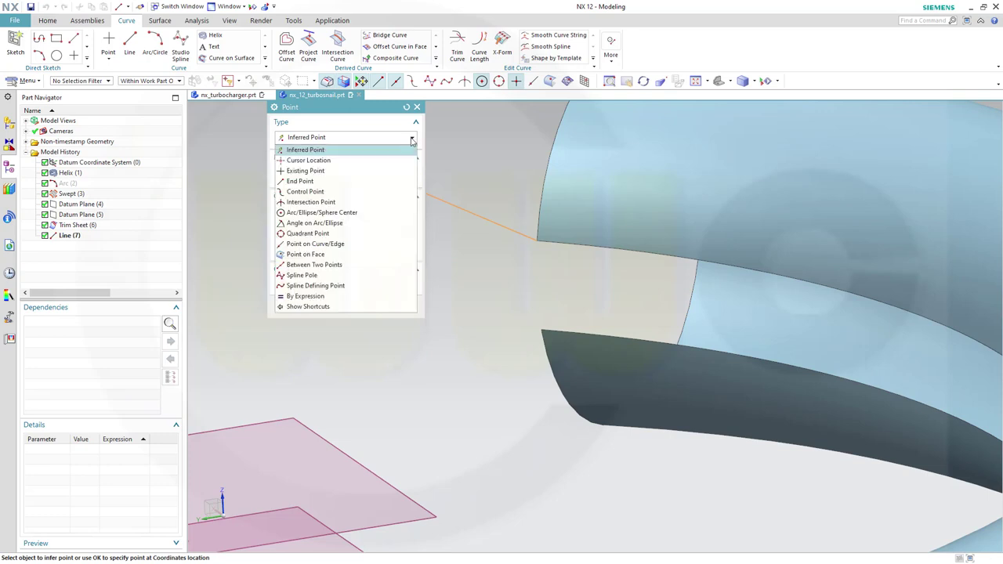
click(381, 182)
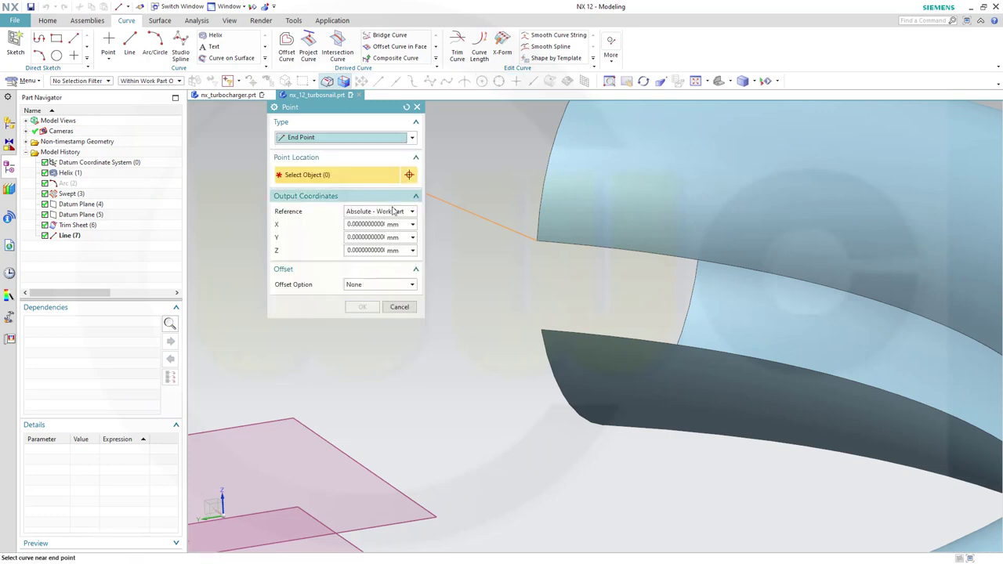
click(537, 337)
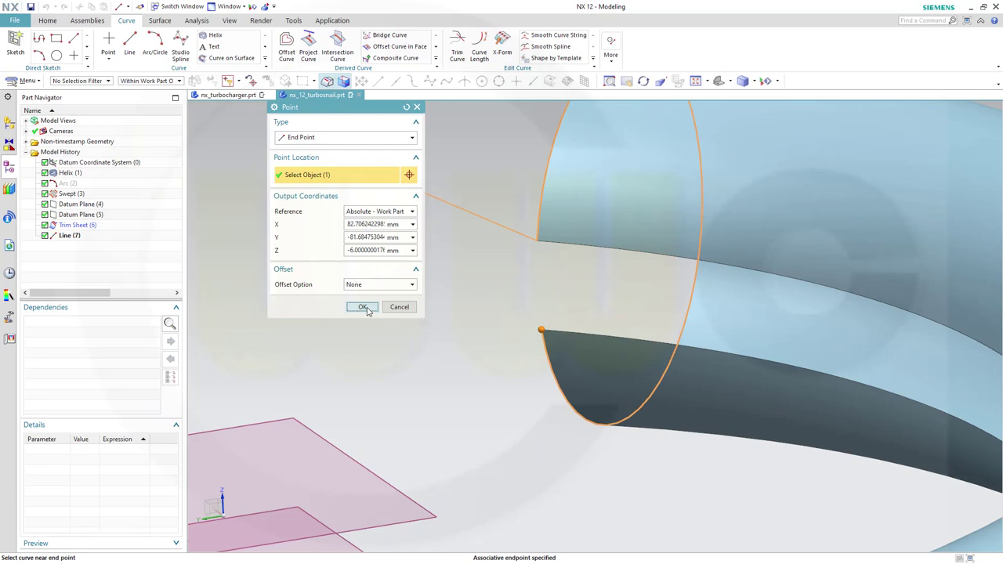
click(361, 307)
click(323, 392)
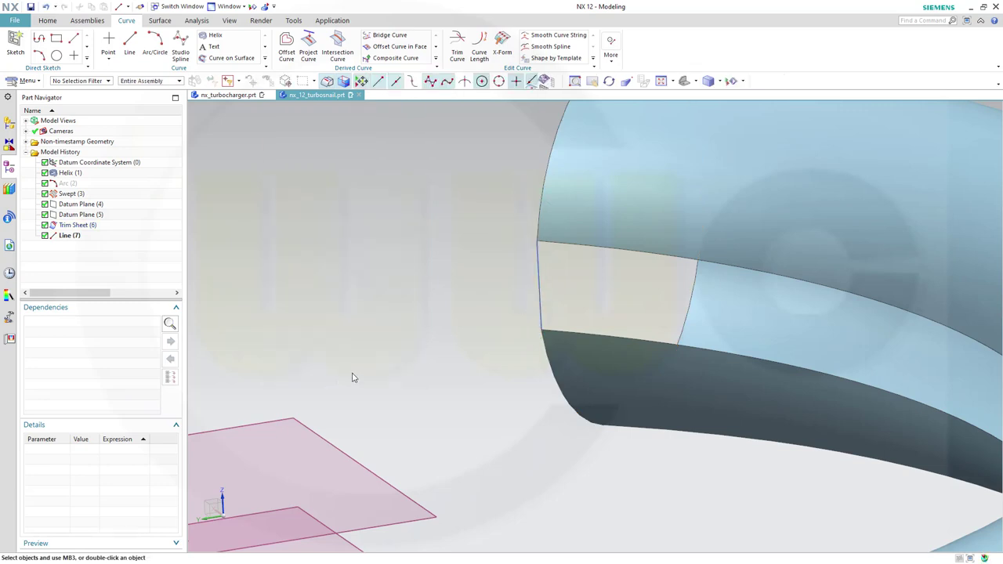
scroll(426, 331, down, 5)
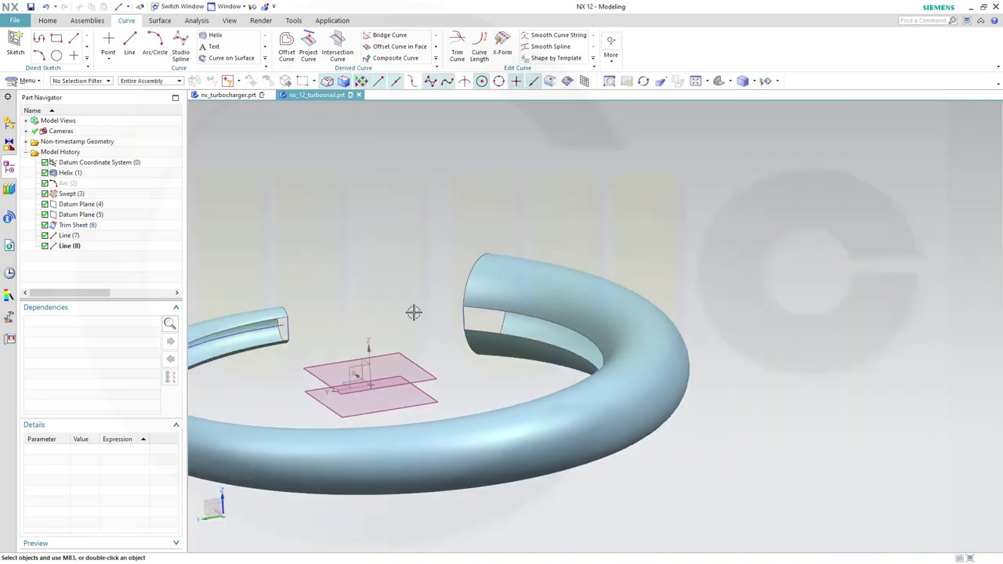
Sweep Line (7) and Line (8) along the two ring edges as guides, creating Swept (9).
middle_drag(385, 304, 492, 269)
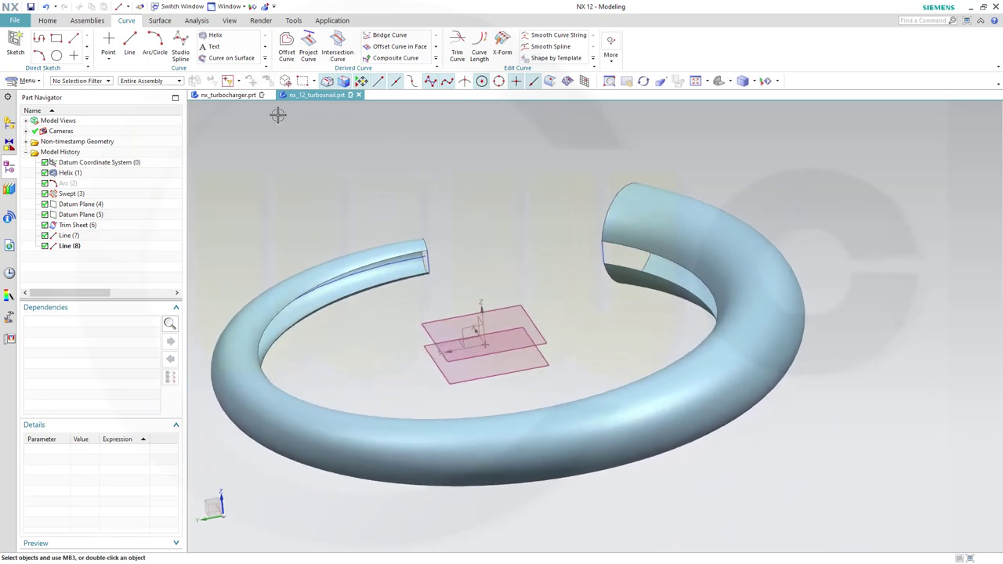
click(159, 20)
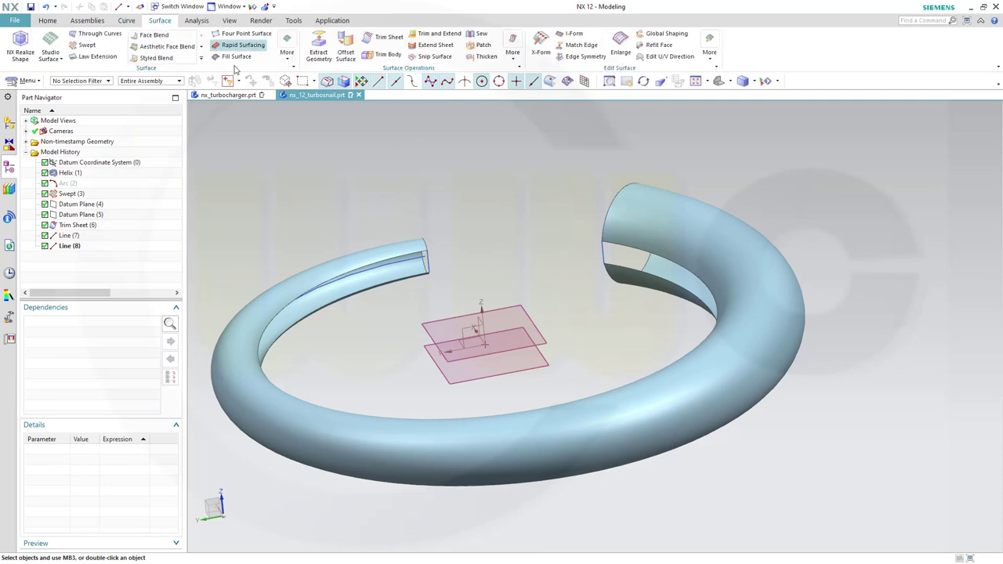
click(90, 47)
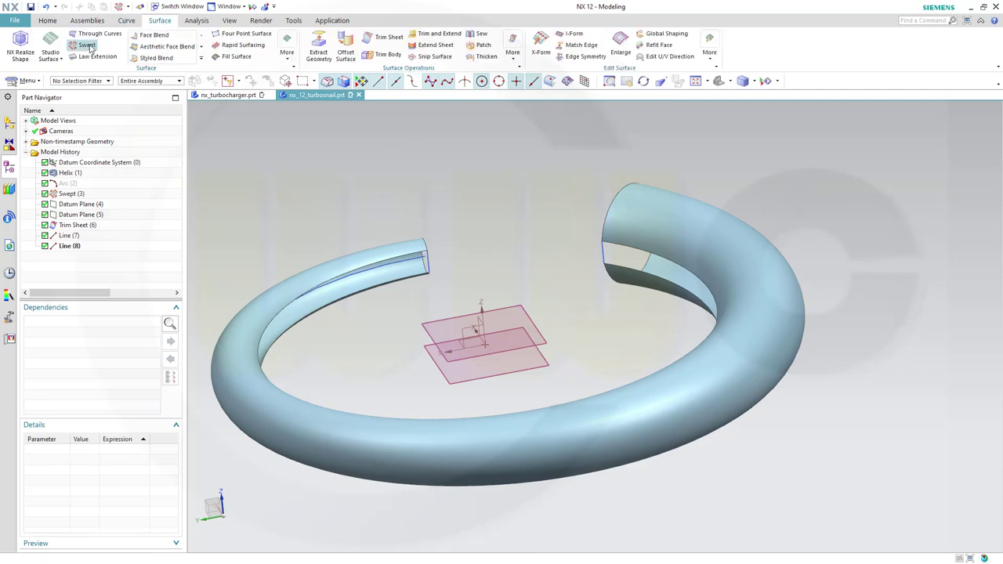
drag(328, 110, 144, 80)
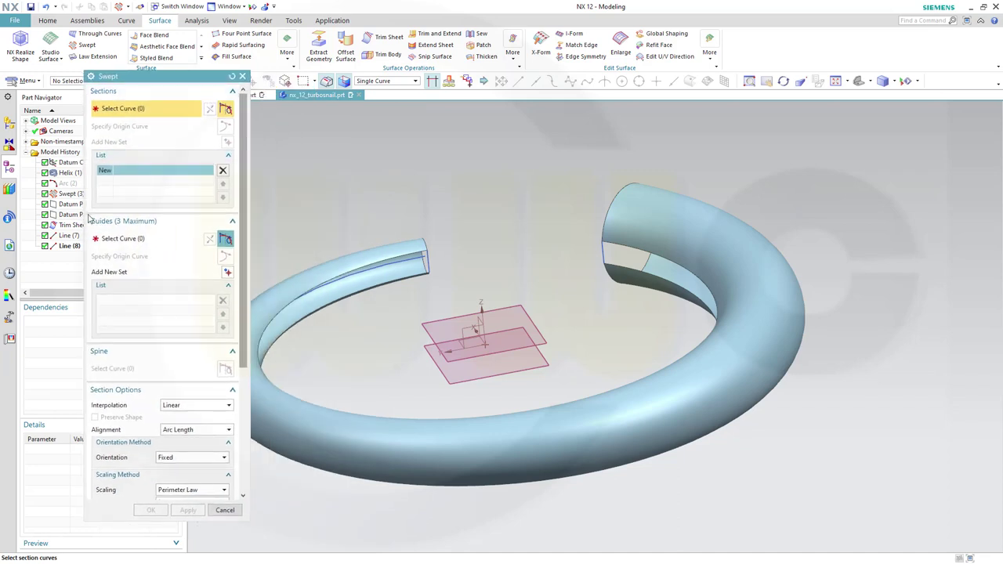
click(69, 238)
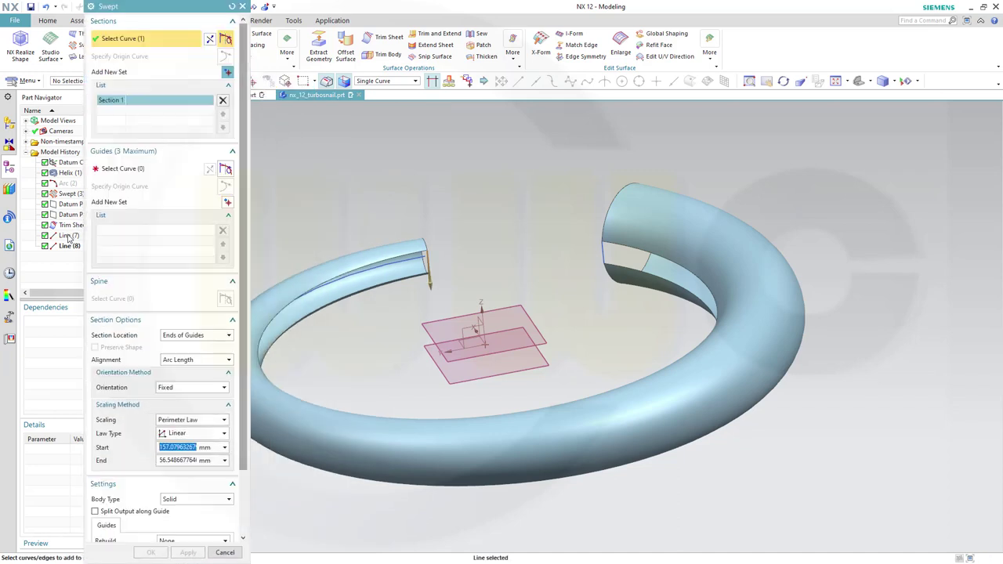
click(228, 72)
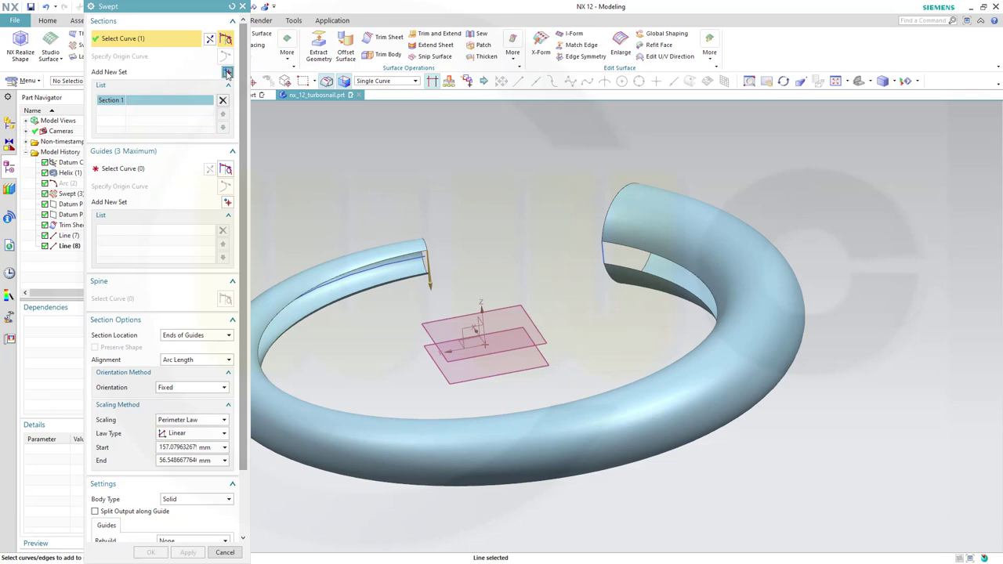
click(68, 246)
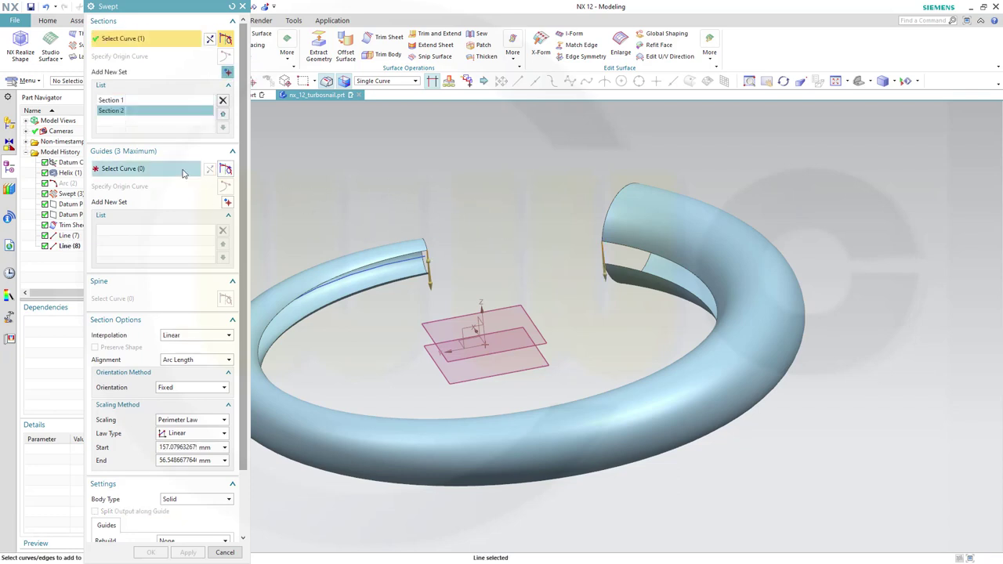
click(132, 171)
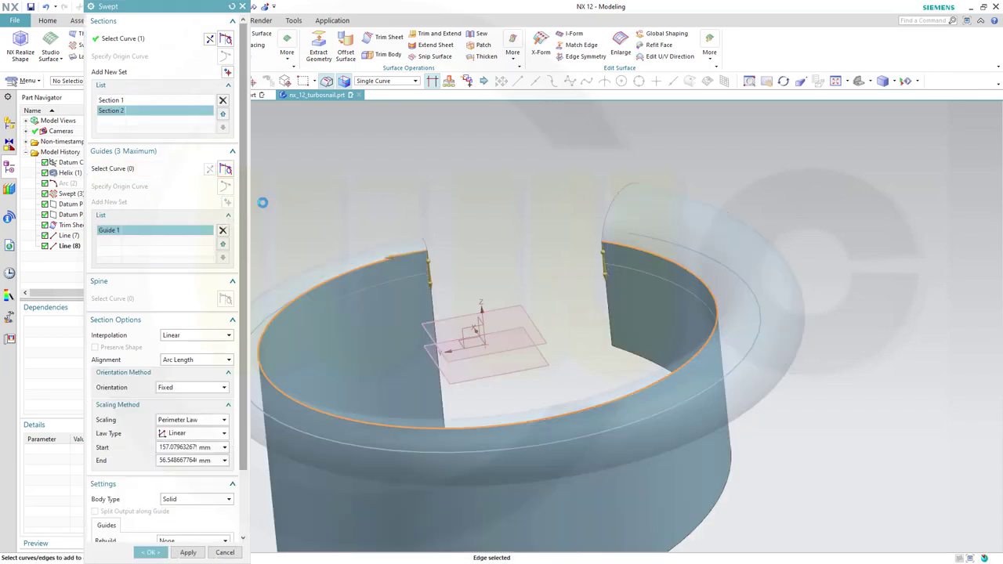
middle_click(263, 202)
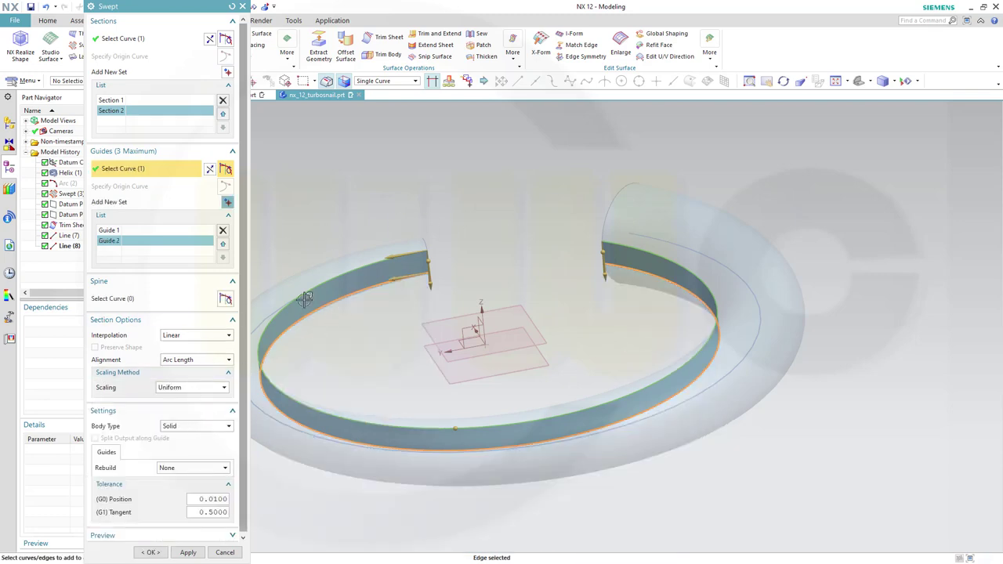
click(152, 552)
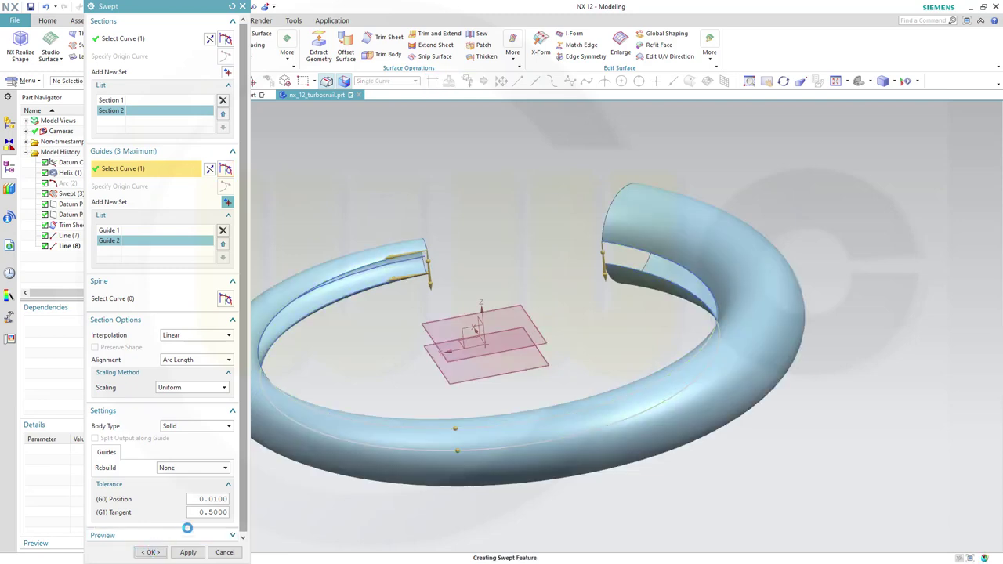
middle_drag(458, 347, 422, 329)
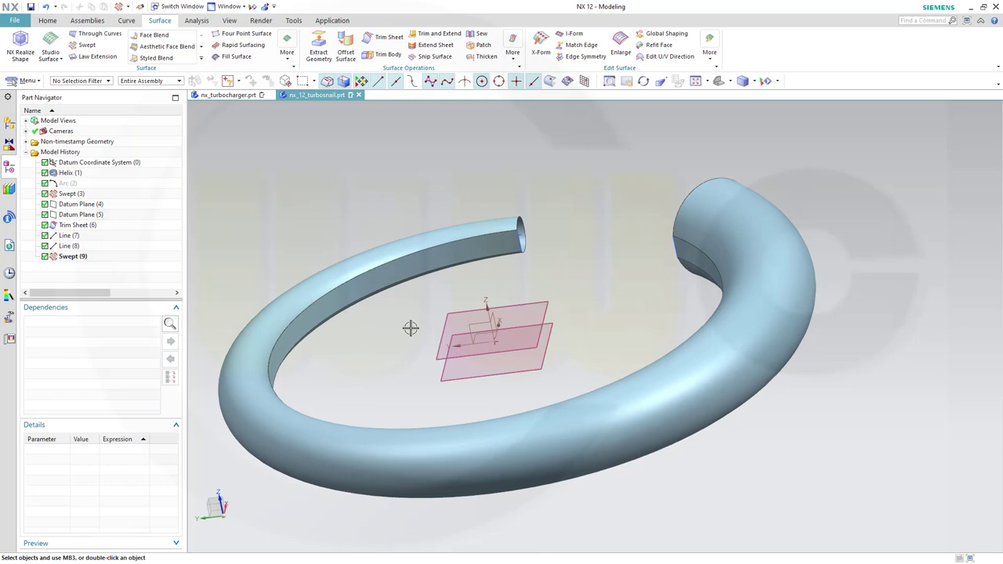
Hide Datum Plane (4), Datum Plane (5) and the original ring tube body.
click(453, 311)
right_click(455, 311)
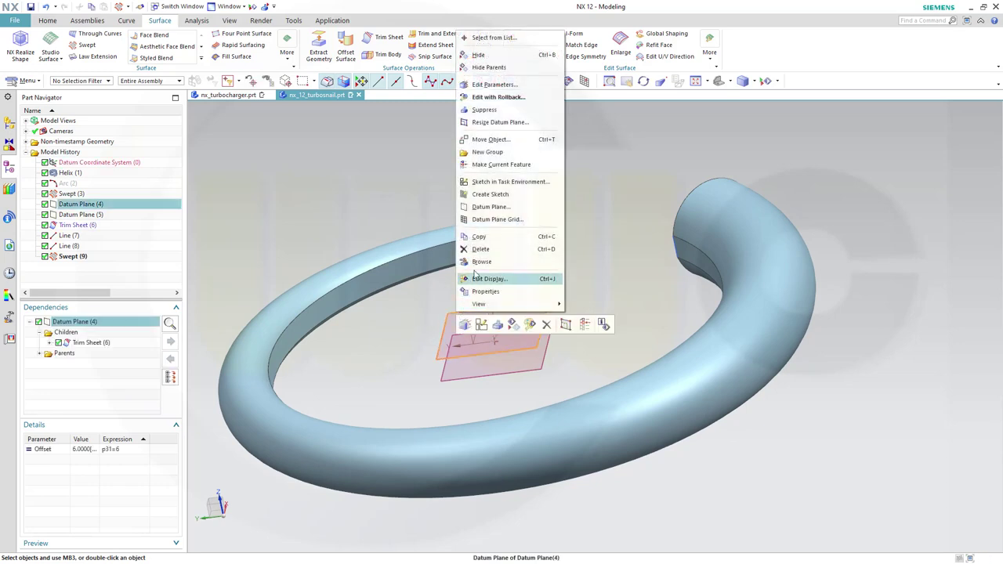
click(487, 56)
click(551, 329)
right_click(552, 330)
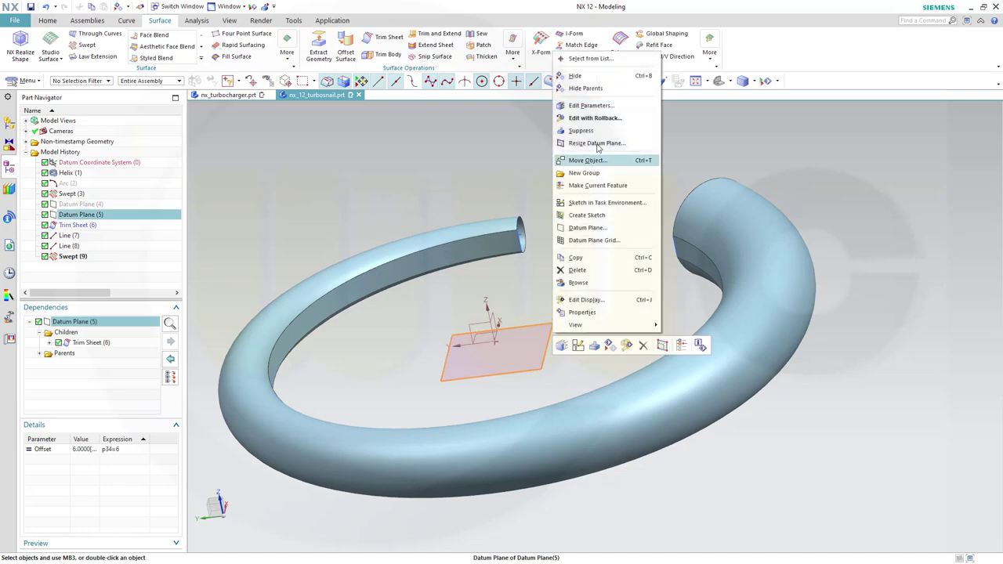
click(587, 76)
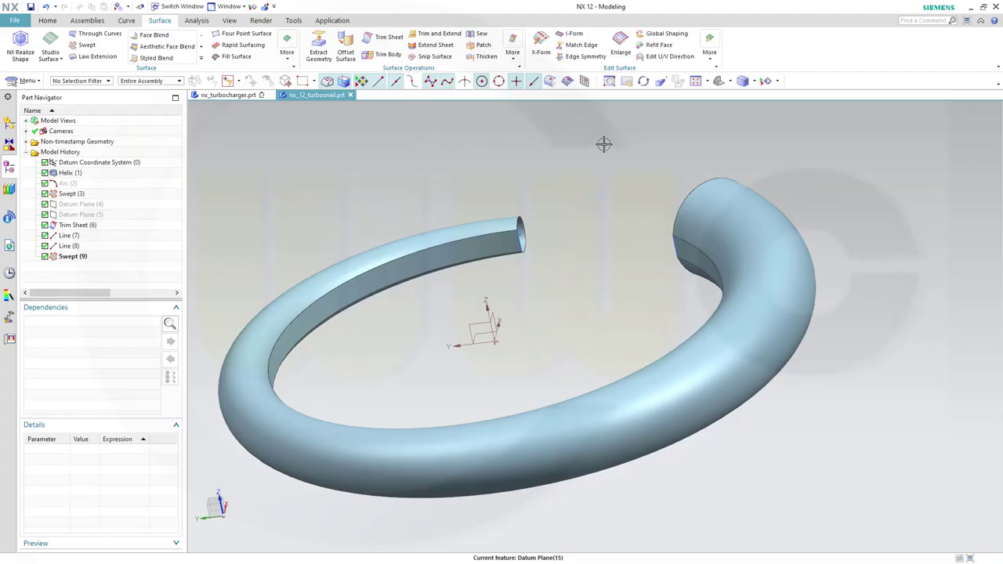
right_click(728, 210)
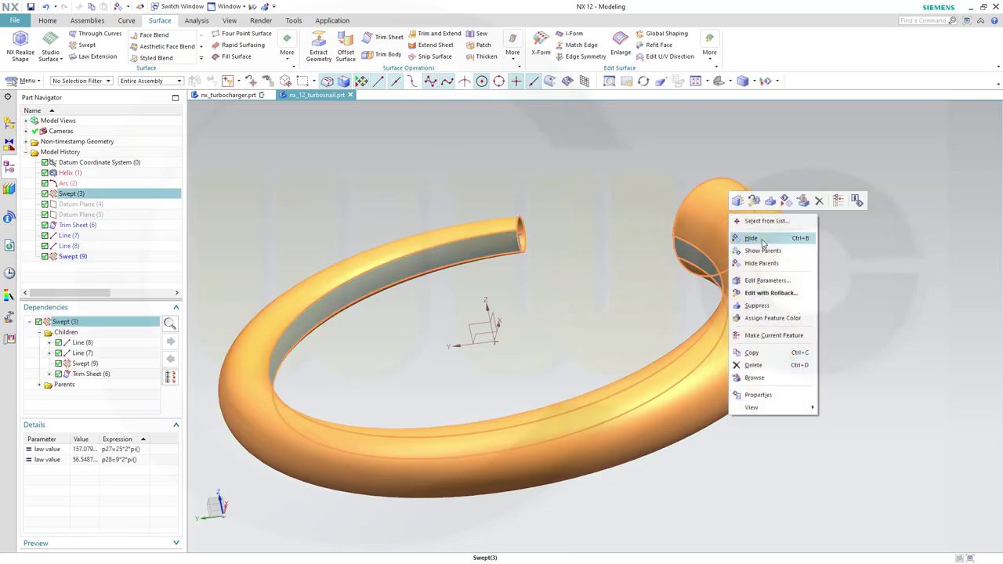
click(751, 238)
middle_drag(566, 210, 584, 331)
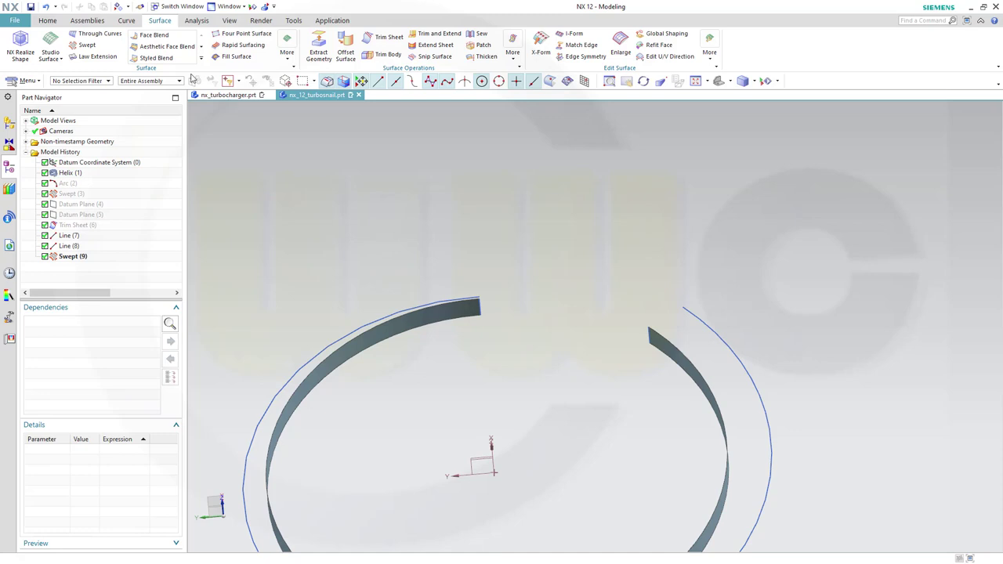
Start an Arc/Circle and set its support plane to the ZC plane.
click(128, 21)
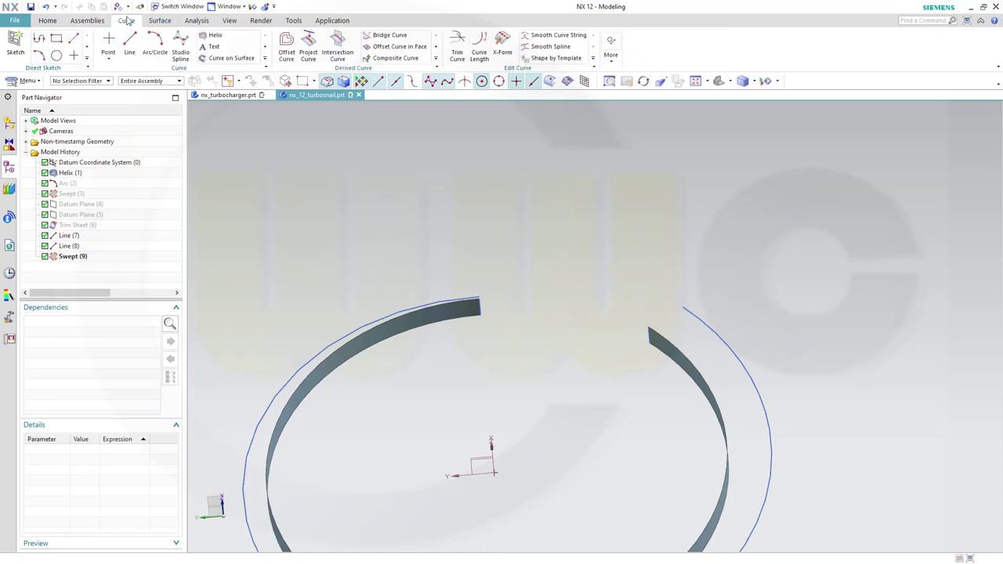
click(155, 48)
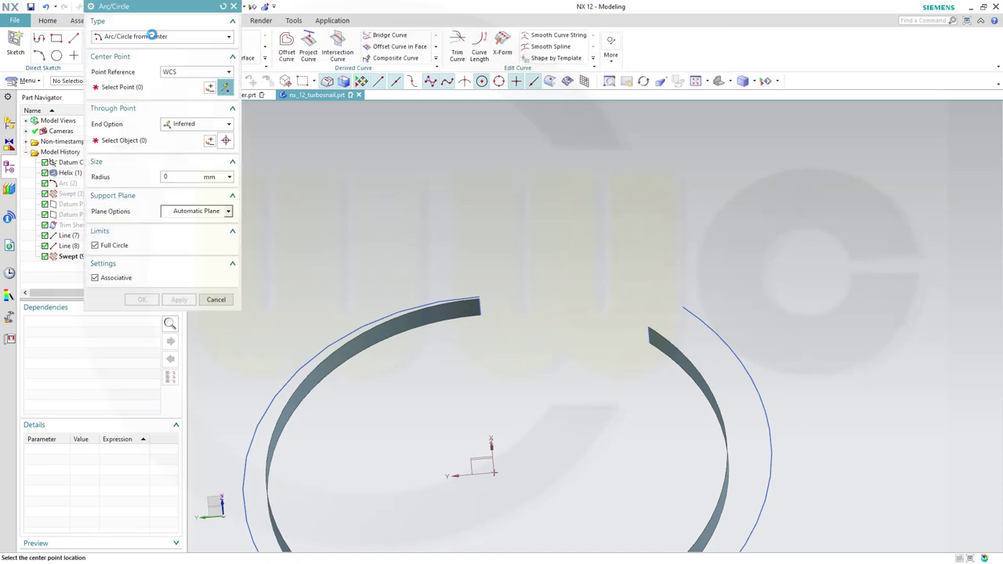
click(95, 245)
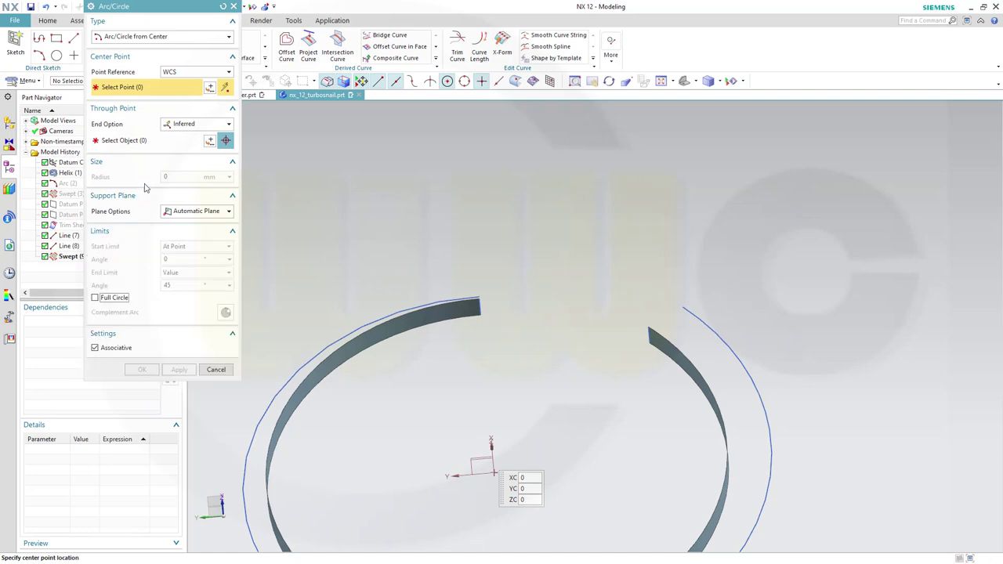
click(229, 211)
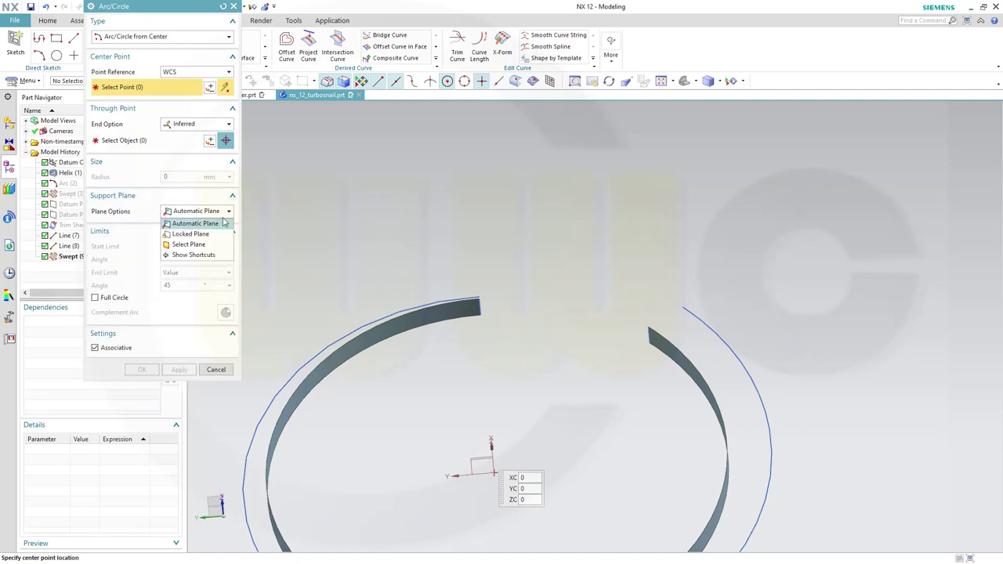
click(202, 244)
middle_drag(523, 345, 512, 392)
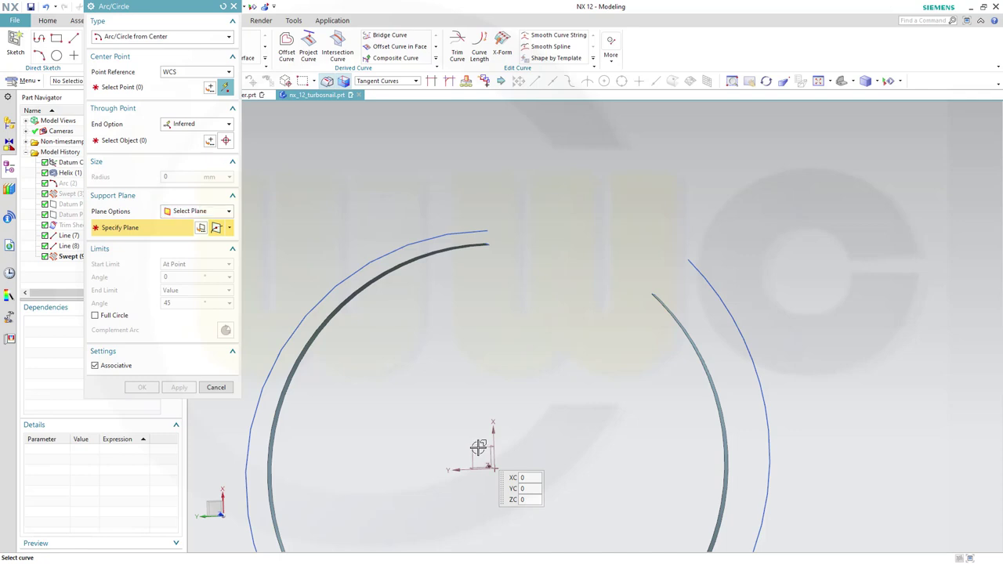
mouse_move(439, 380)
middle_down()
mouse_move(443, 353)
mouse_move(392, 312)
middle_up()
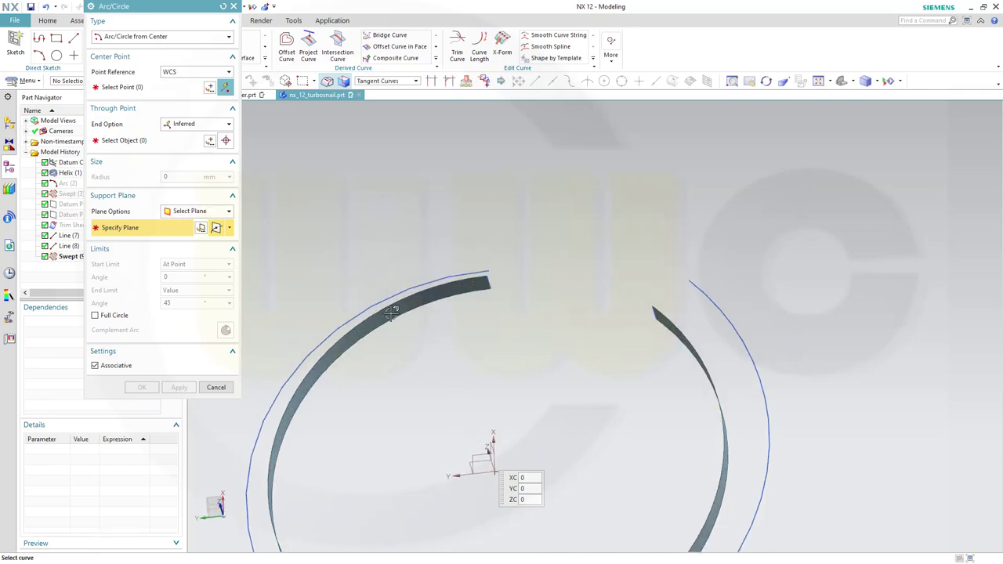
click(231, 228)
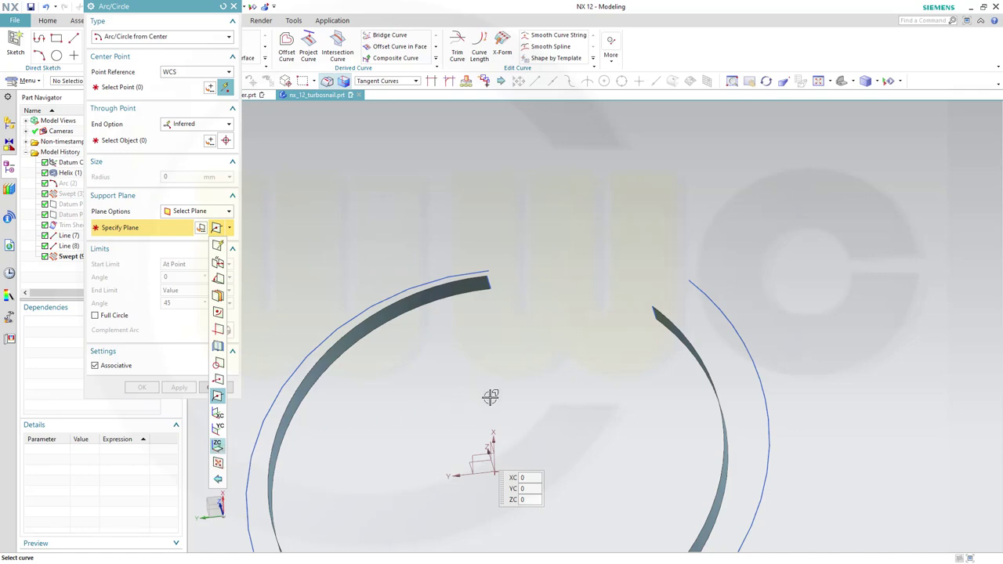
middle_drag(488, 398, 421, 387)
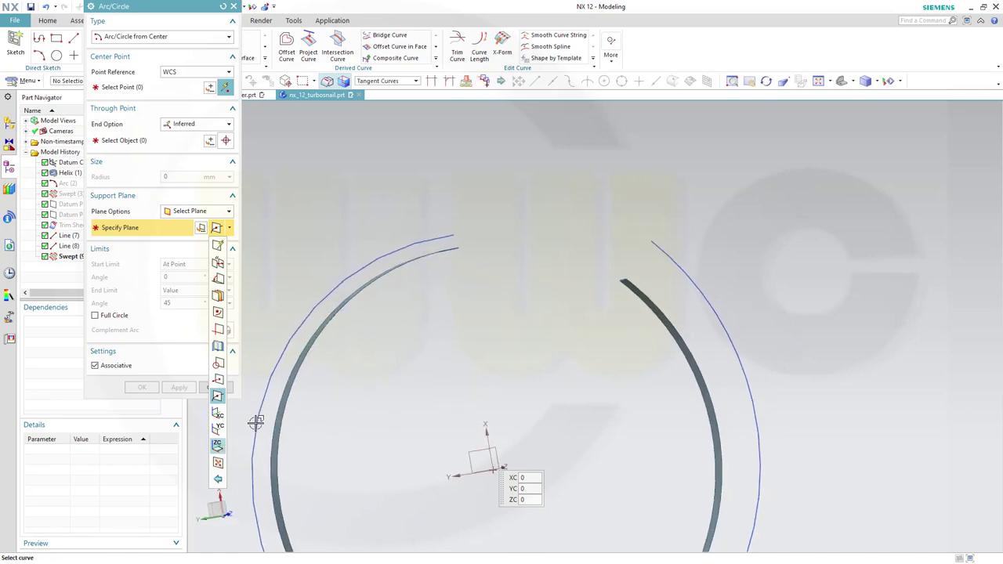
click(218, 445)
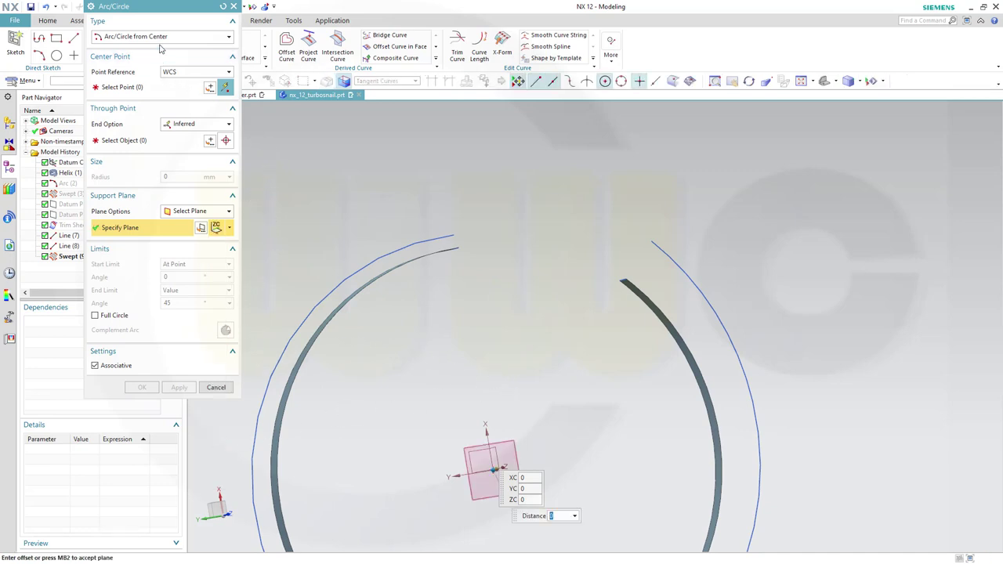
Switch the arc type to Three Point Arc, then cancel the Arc/Circle dialog.
click(229, 39)
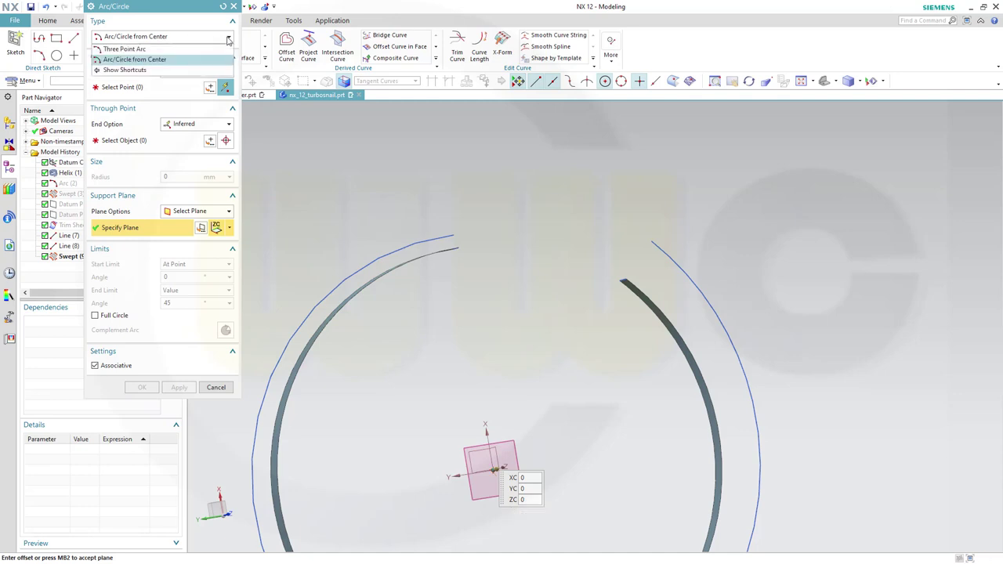
click(151, 49)
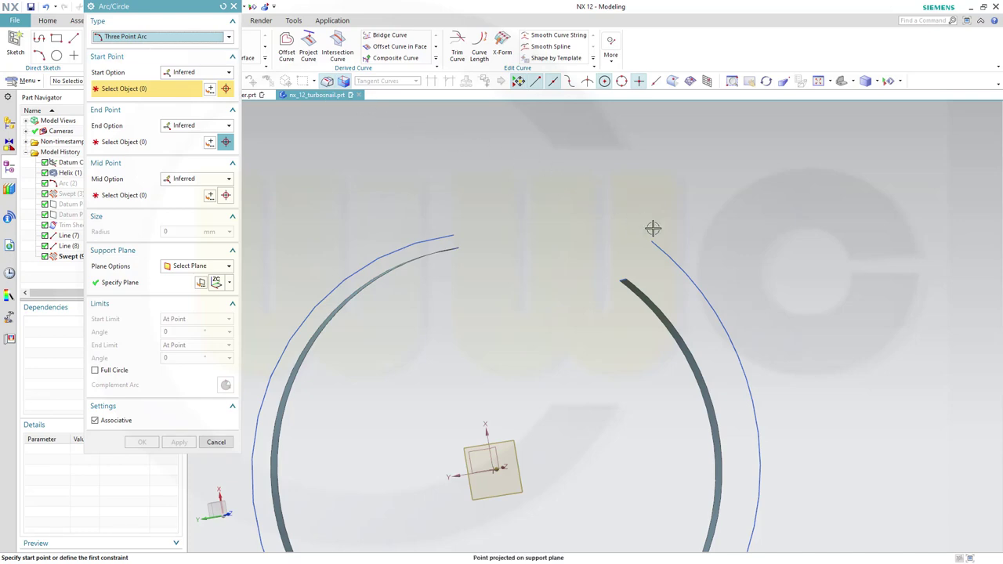
key(Escape)
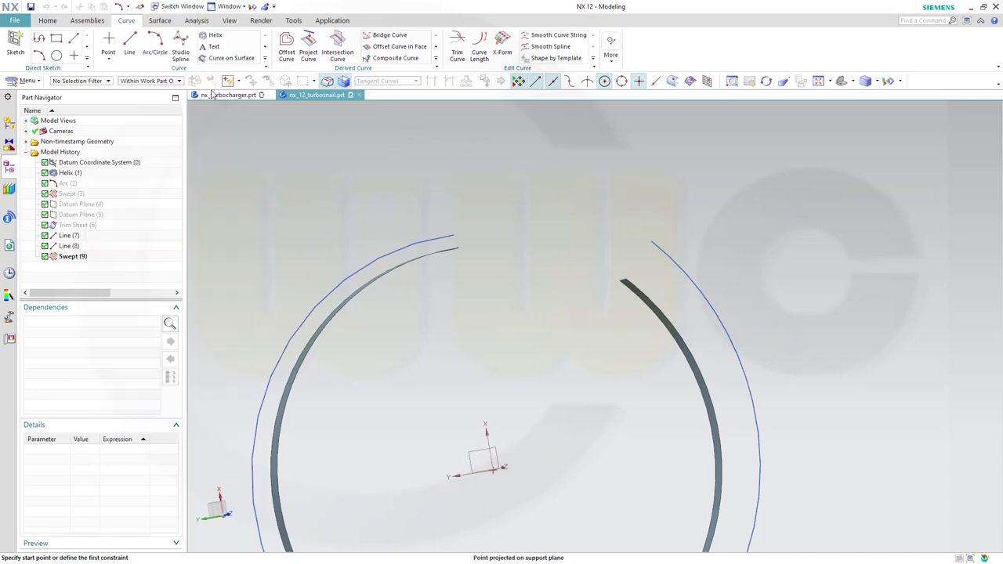
Create a 110 mm three-point arc from the helix end point, tangent to the helix, ending above the ring.
click(108, 47)
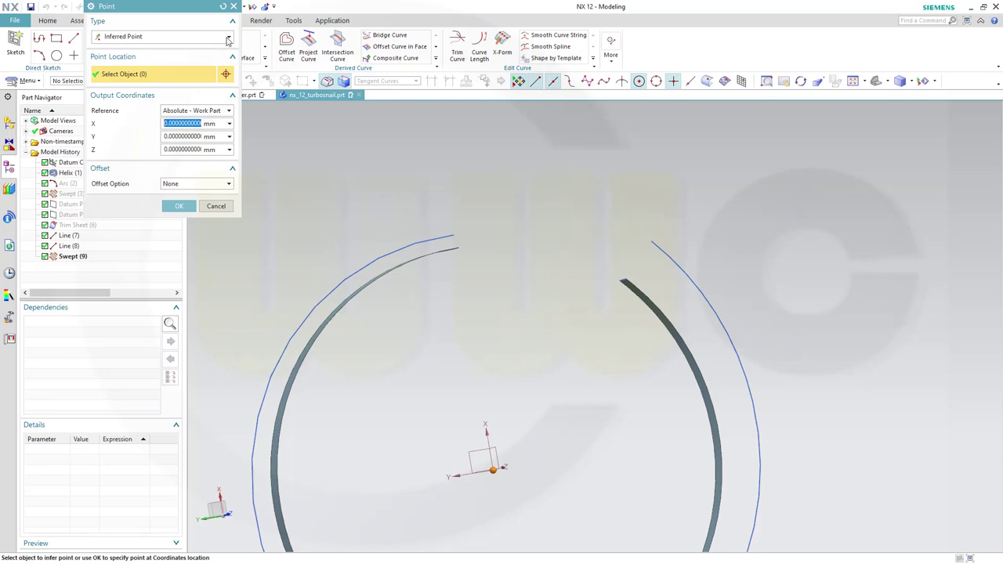
click(229, 38)
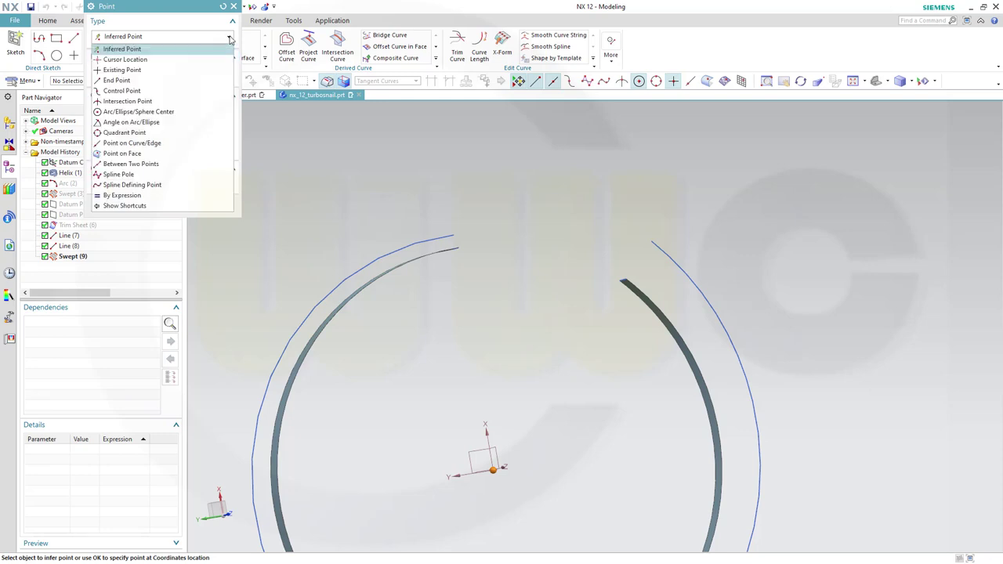
click(146, 79)
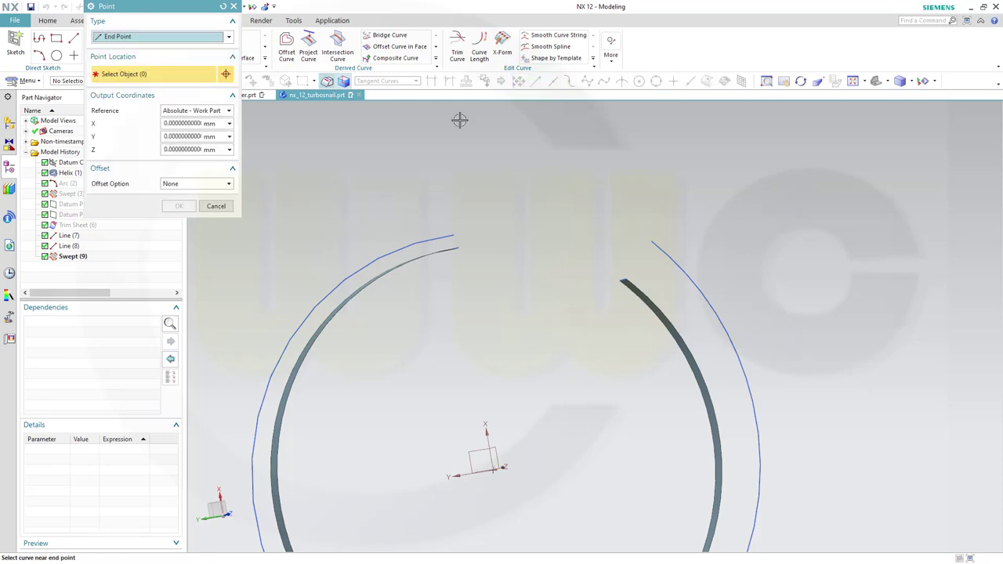
click(658, 250)
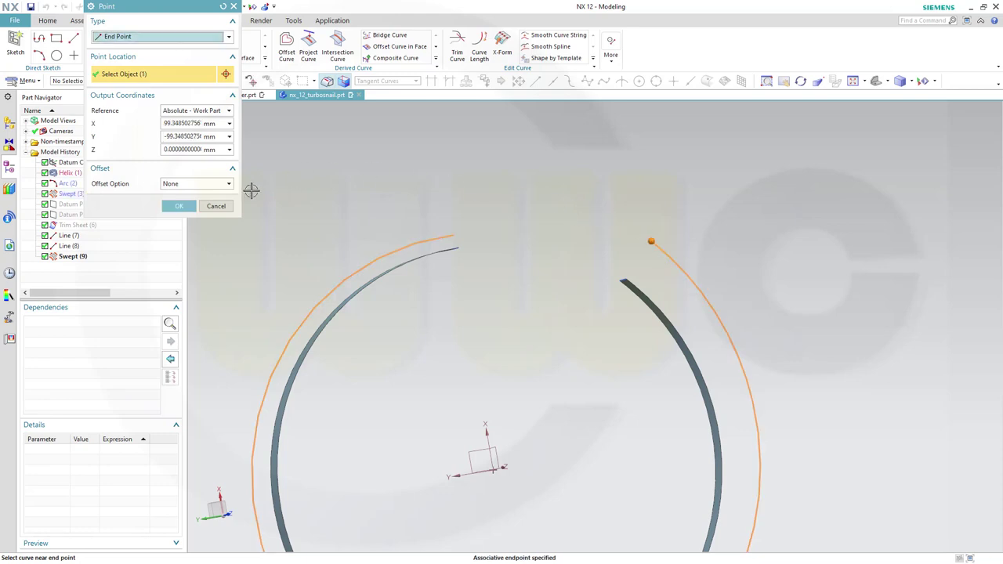
click(179, 206)
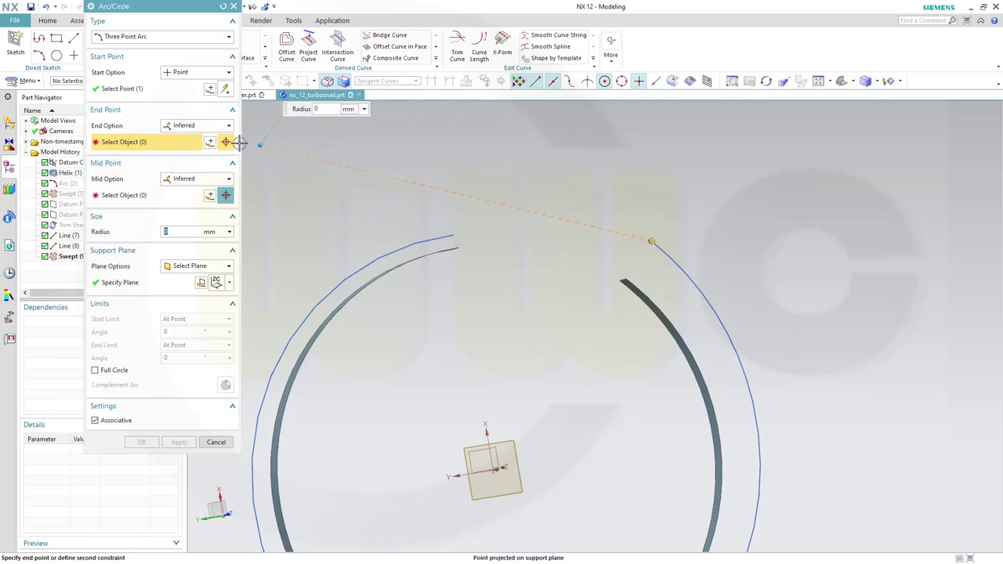
click(228, 178)
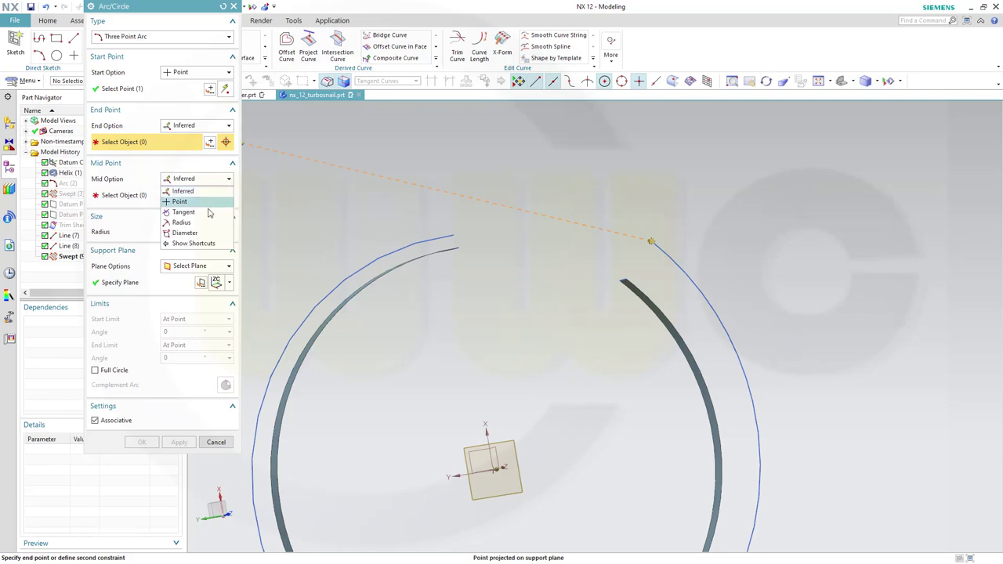
click(208, 211)
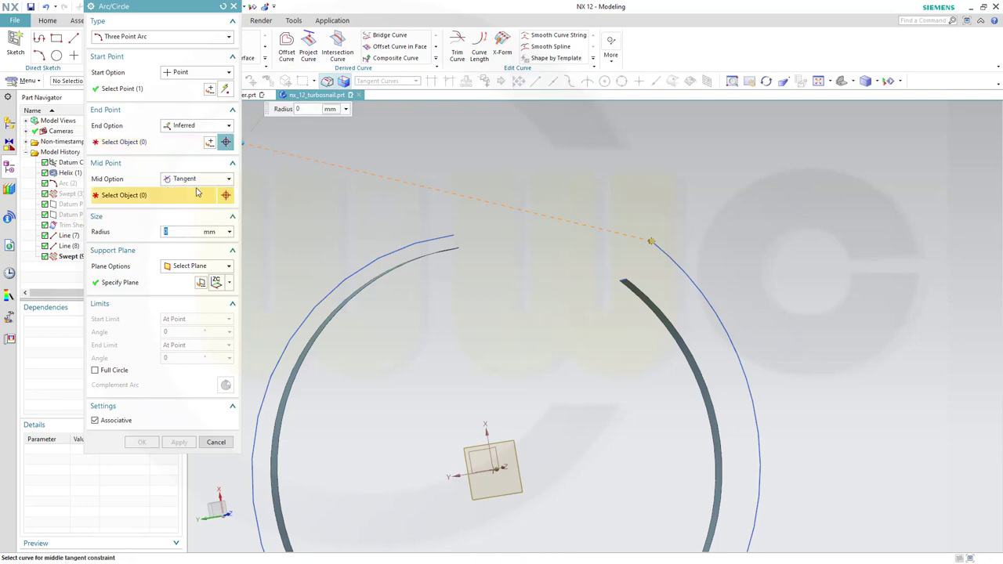
click(667, 253)
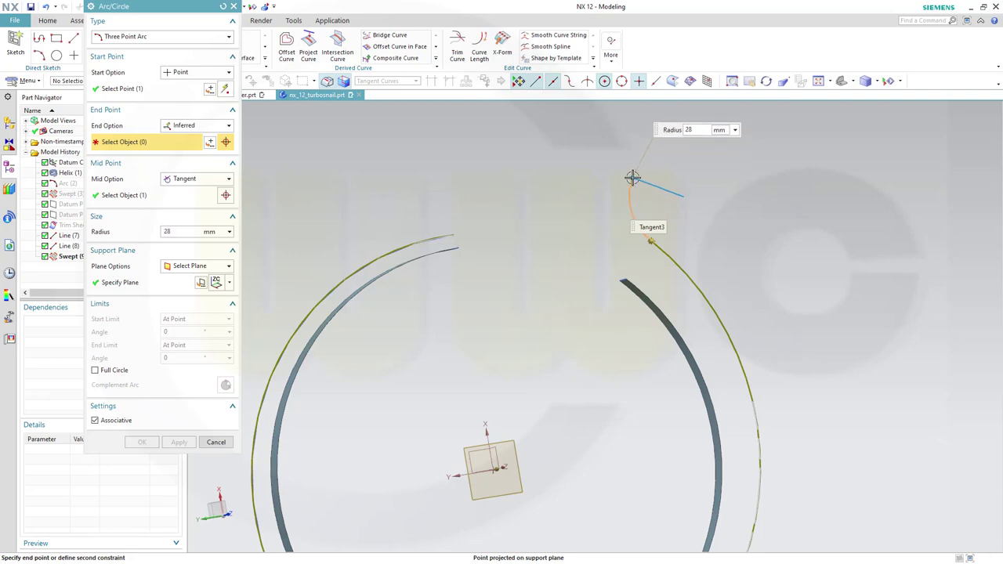
shift+middle_drag(632, 178, 620, 295)
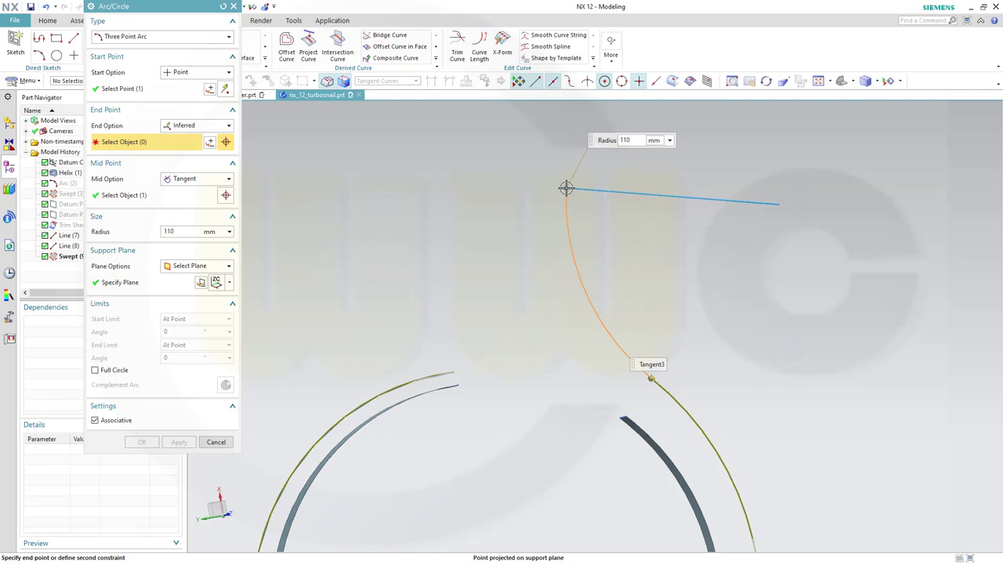
click(565, 188)
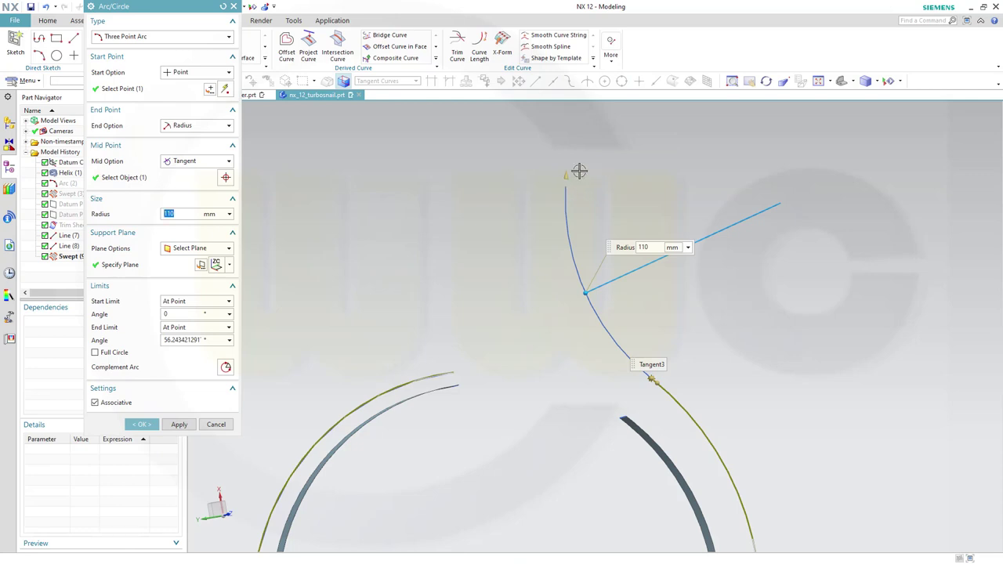
click(141, 425)
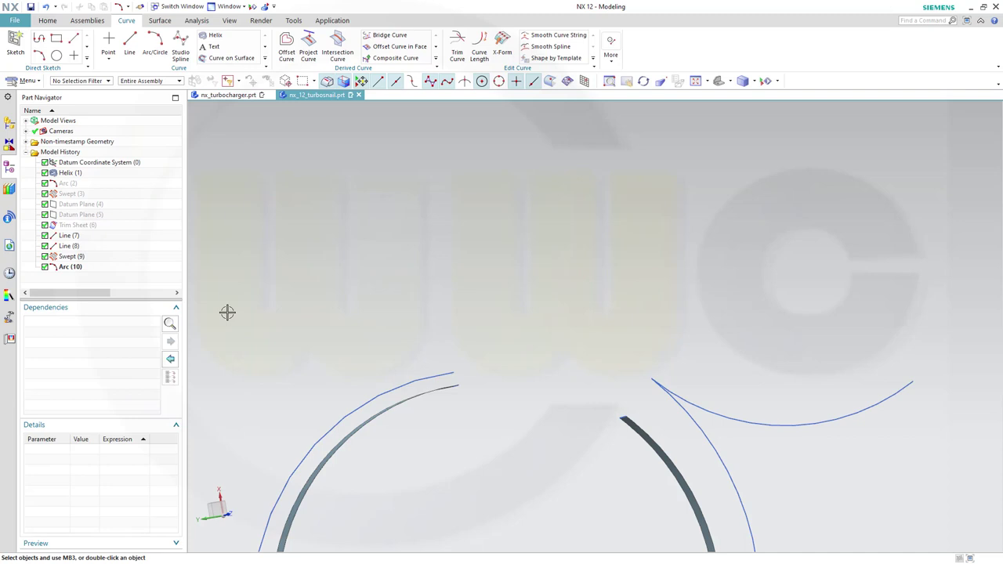
Edit Arc (10) to its complement arc, keeping End Option Radius, with a 60° end angle.
double_click(71, 267)
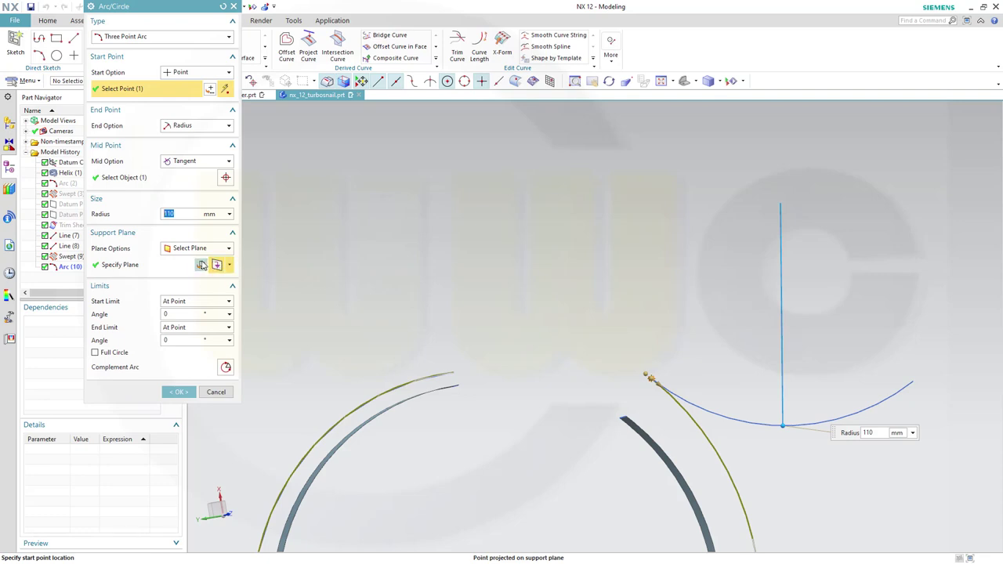
click(226, 368)
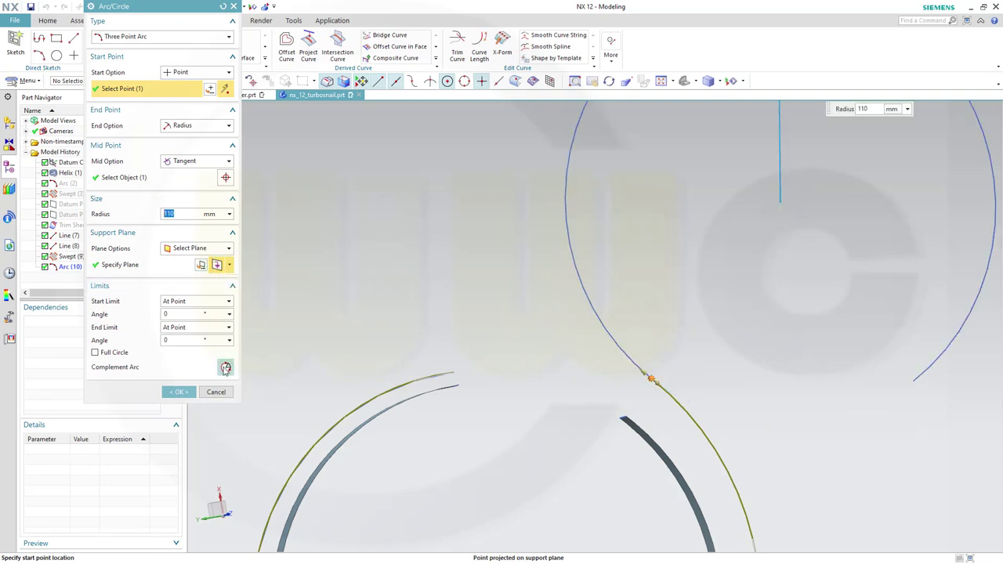
click(195, 126)
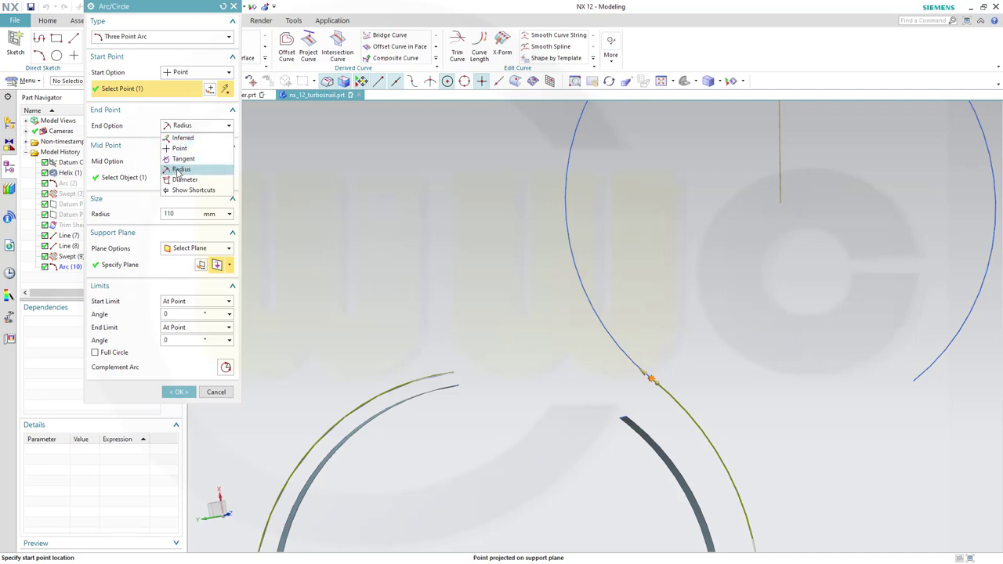
click(180, 170)
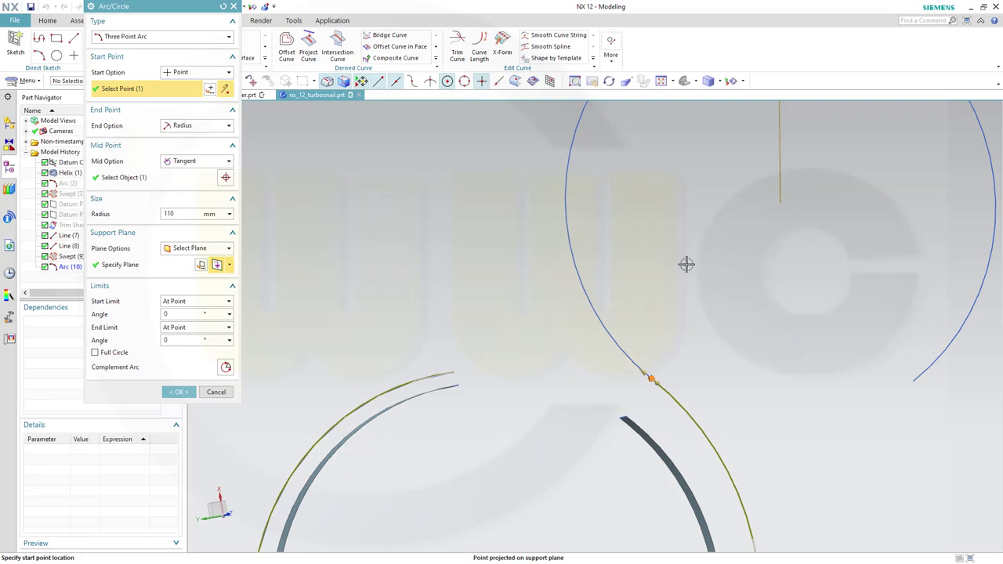
scroll(548, 290, down, 5)
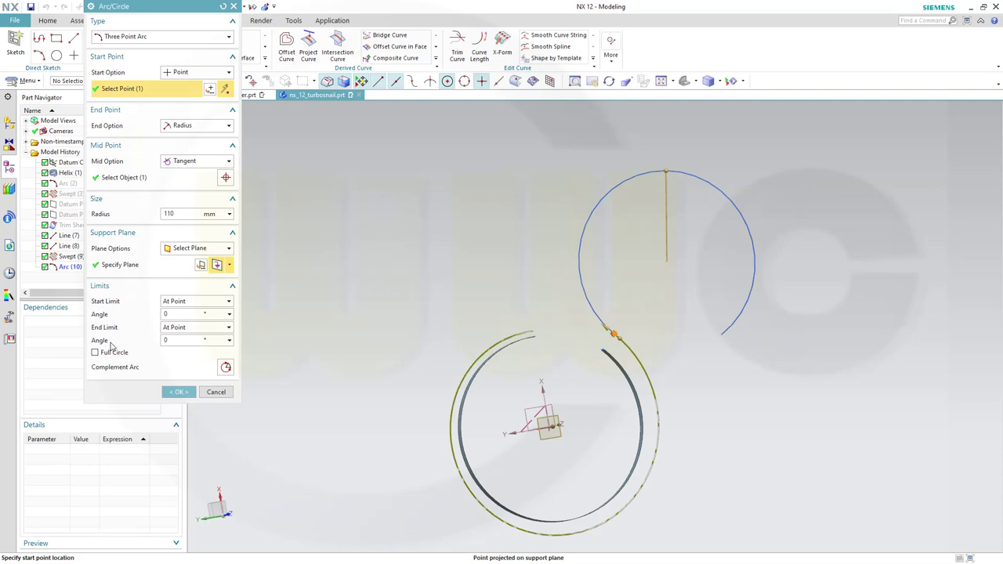
click(179, 341)
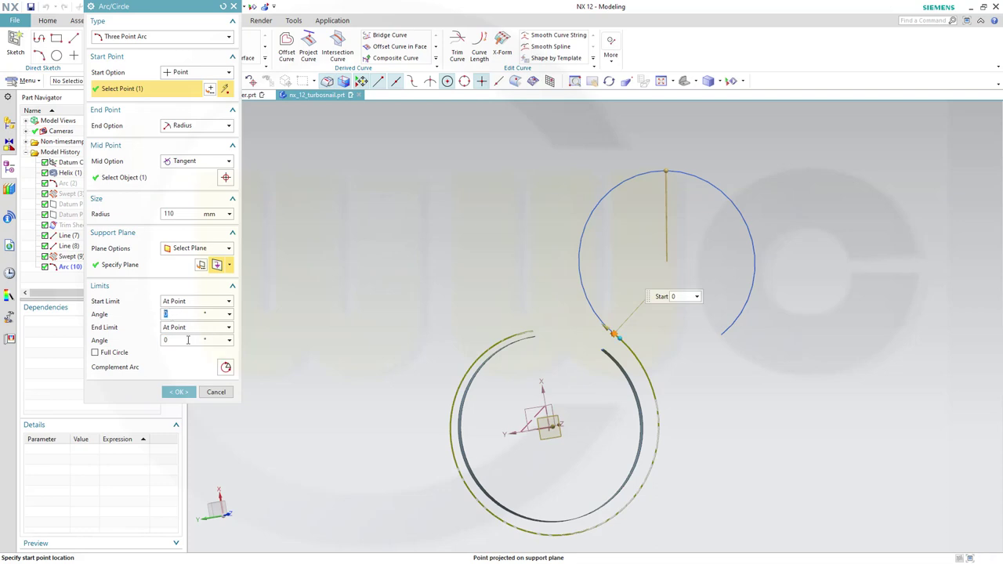
click(188, 340)
text(50)
key(Return)
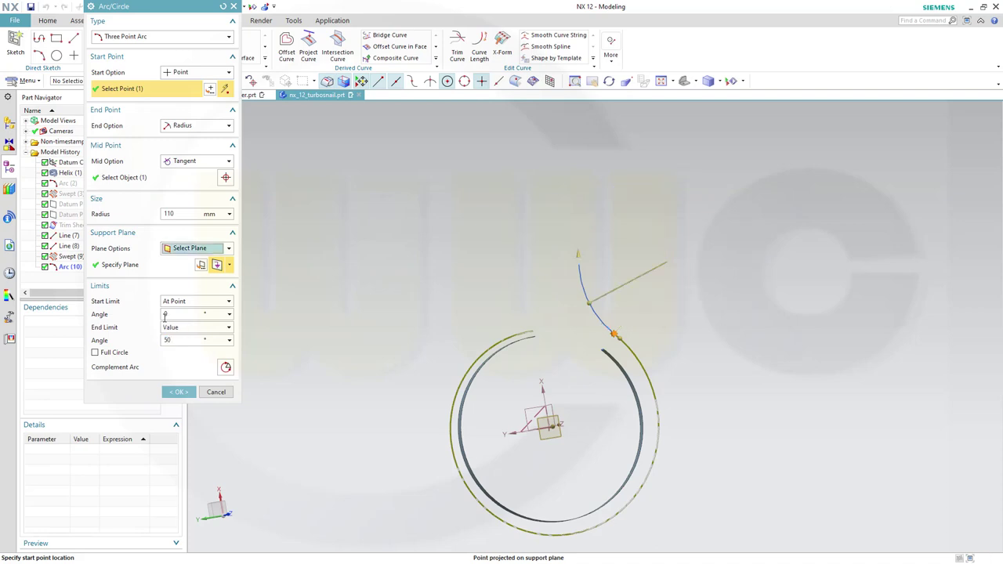
click(173, 339)
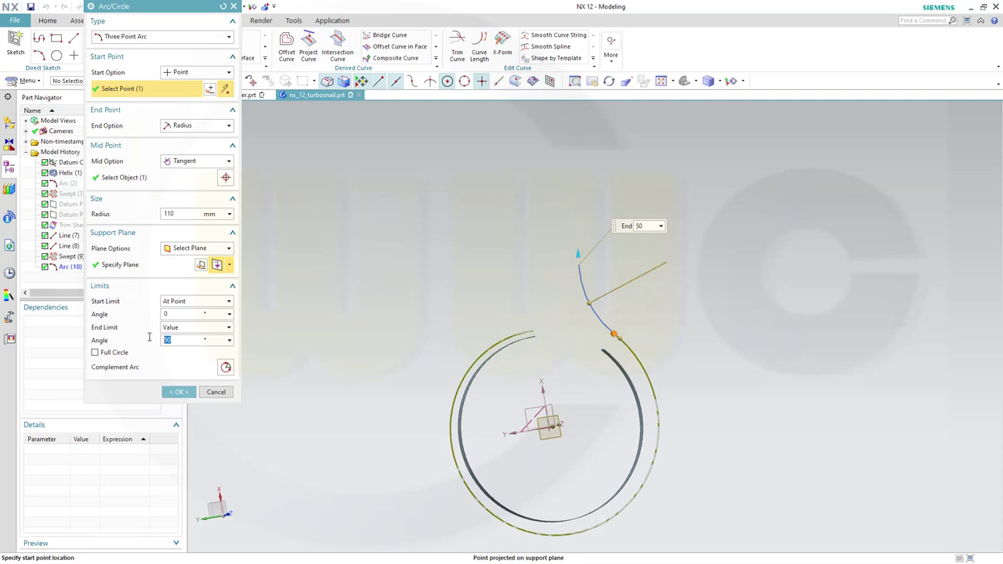
text(60)
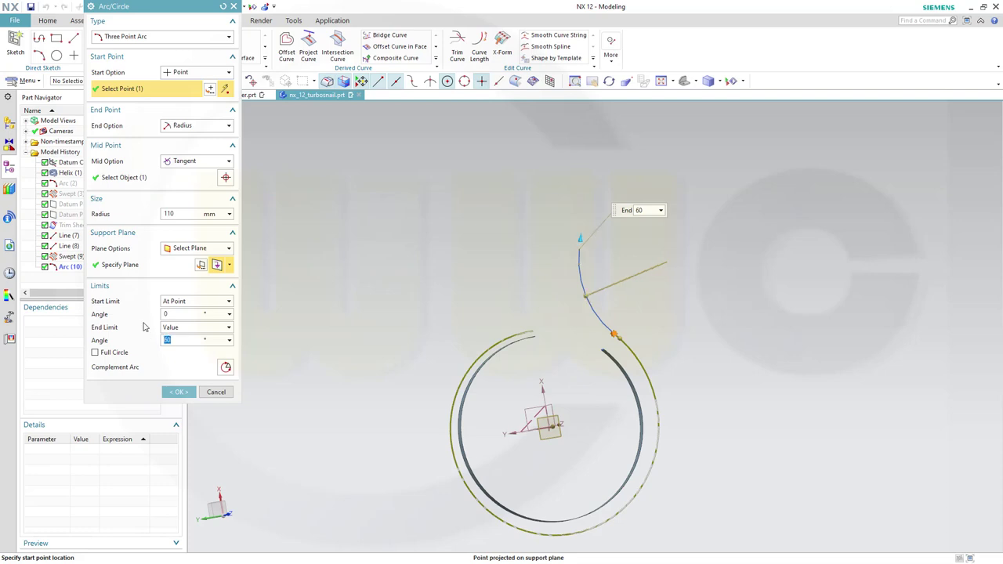
click(177, 392)
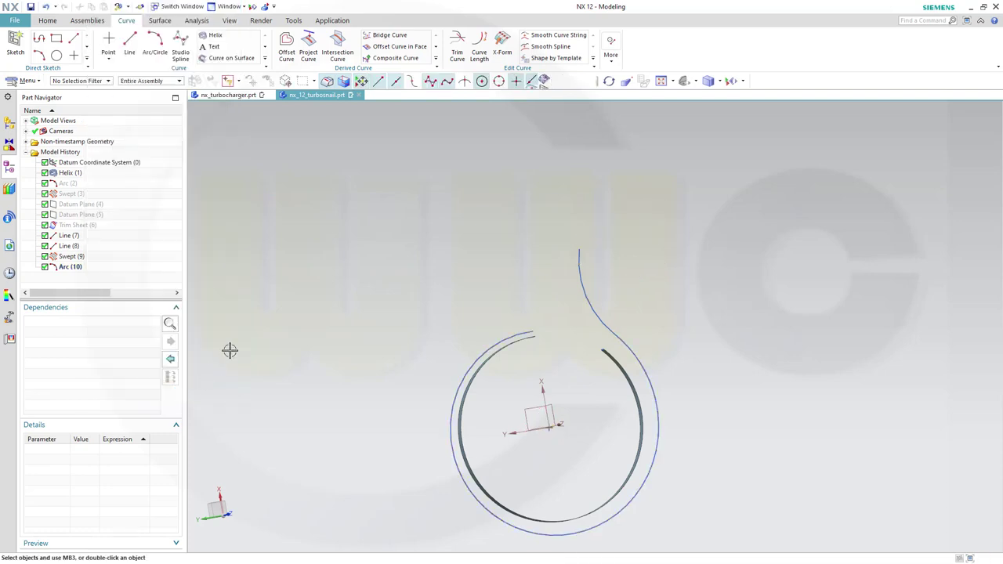
Begin a full Arc/Circle from Center, centred on the End Point of Arc (10)'s far end.
middle_drag(680, 315, 657, 296)
scroll(647, 293, down, 1)
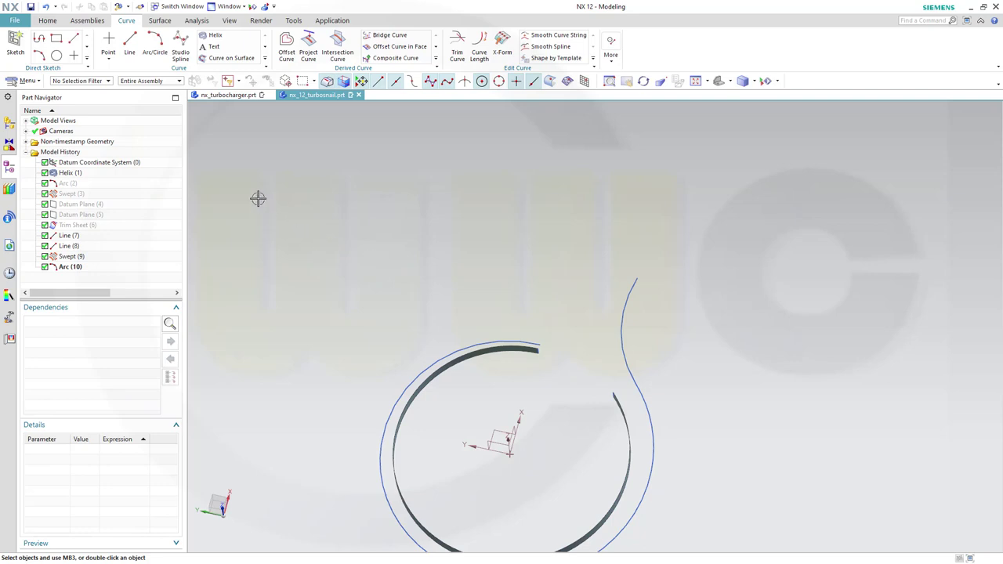
click(154, 48)
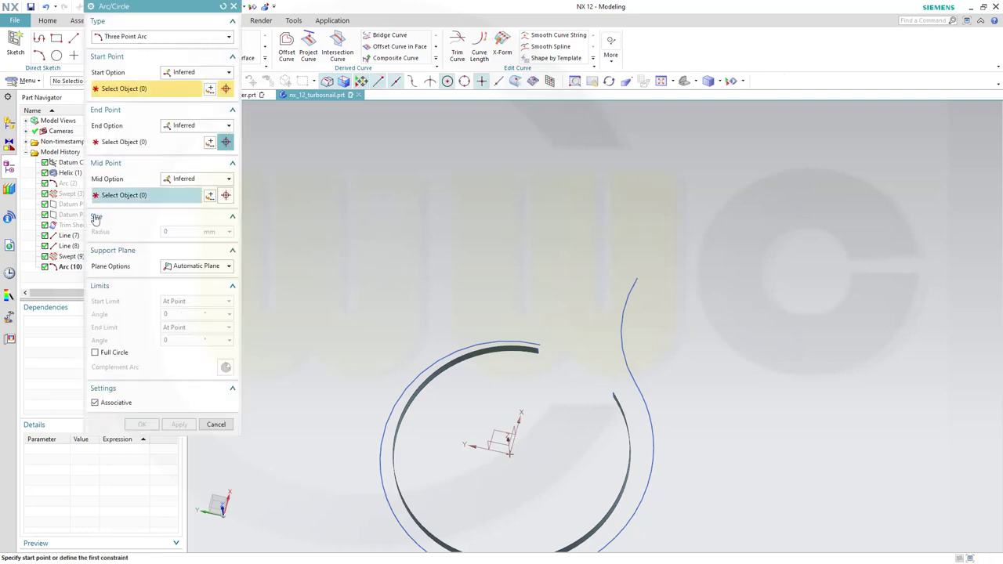
click(95, 352)
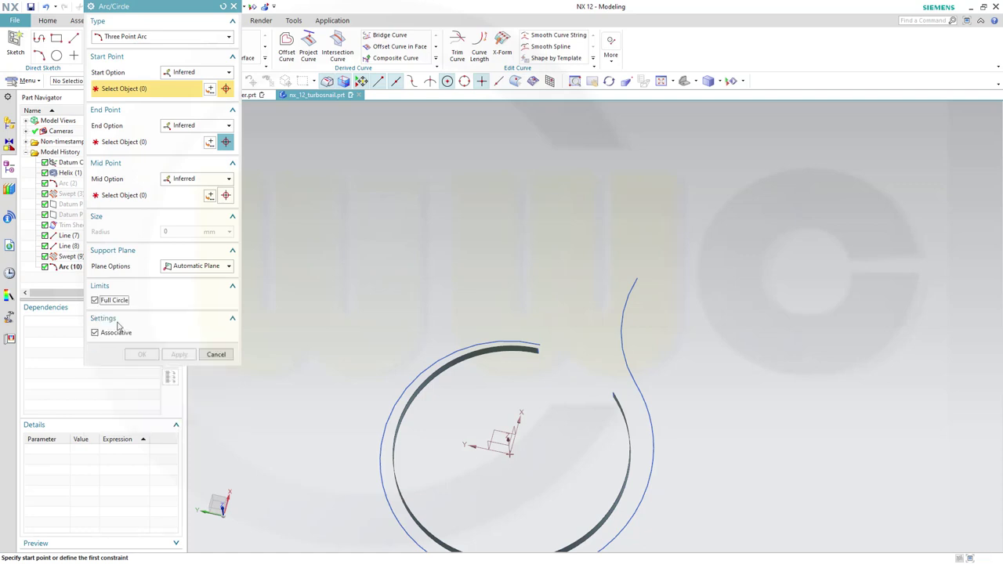
click(229, 39)
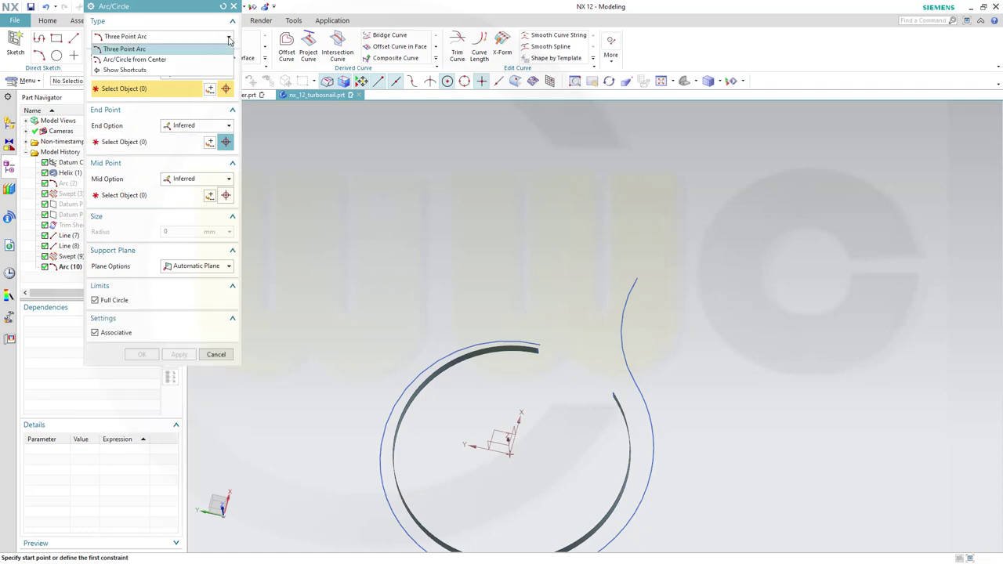
click(132, 60)
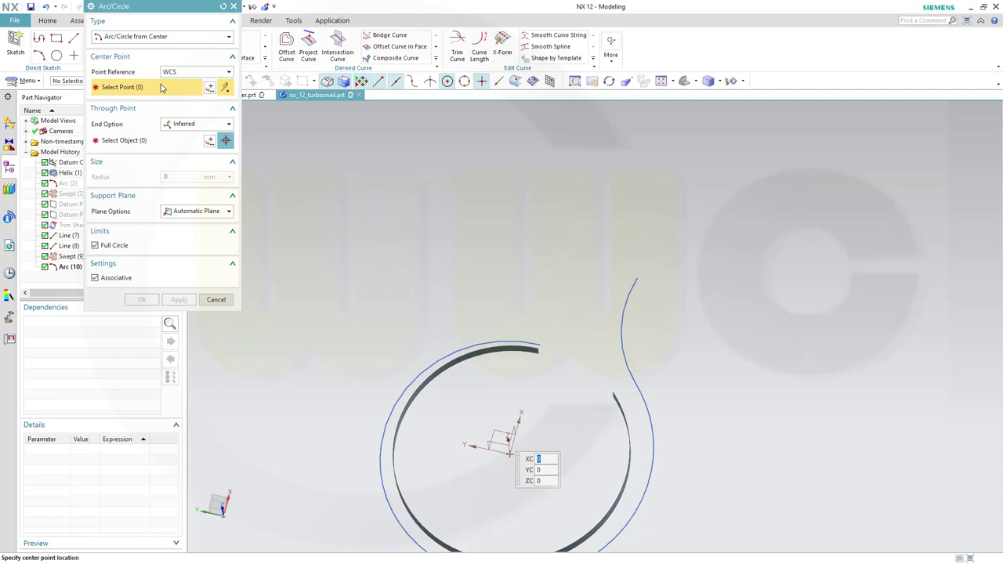
click(225, 87)
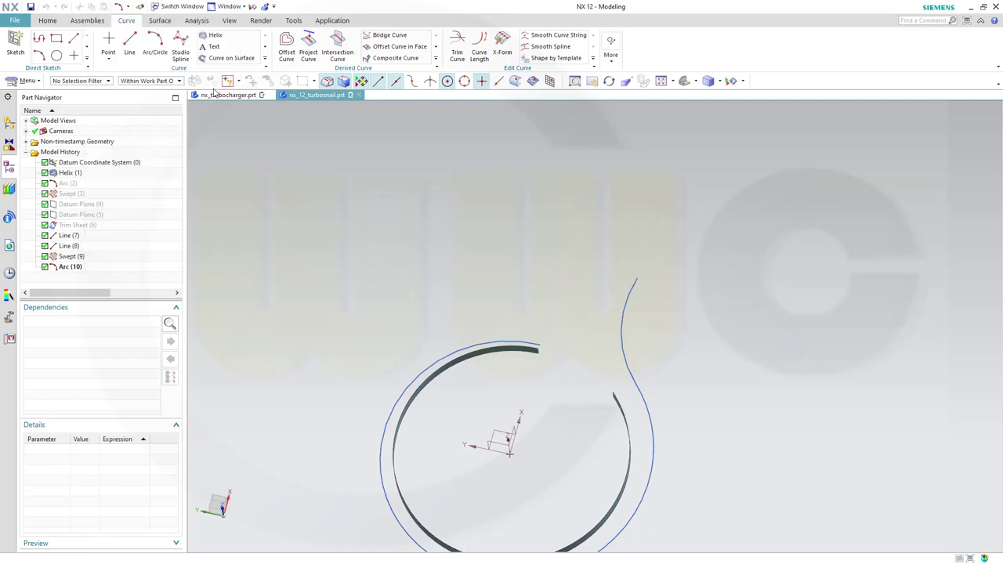
click(229, 37)
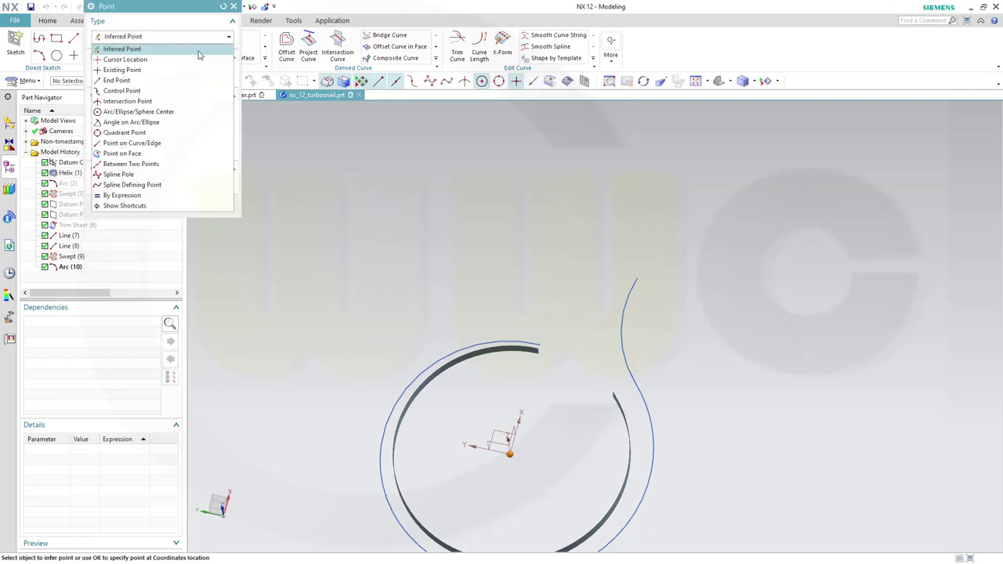
click(188, 80)
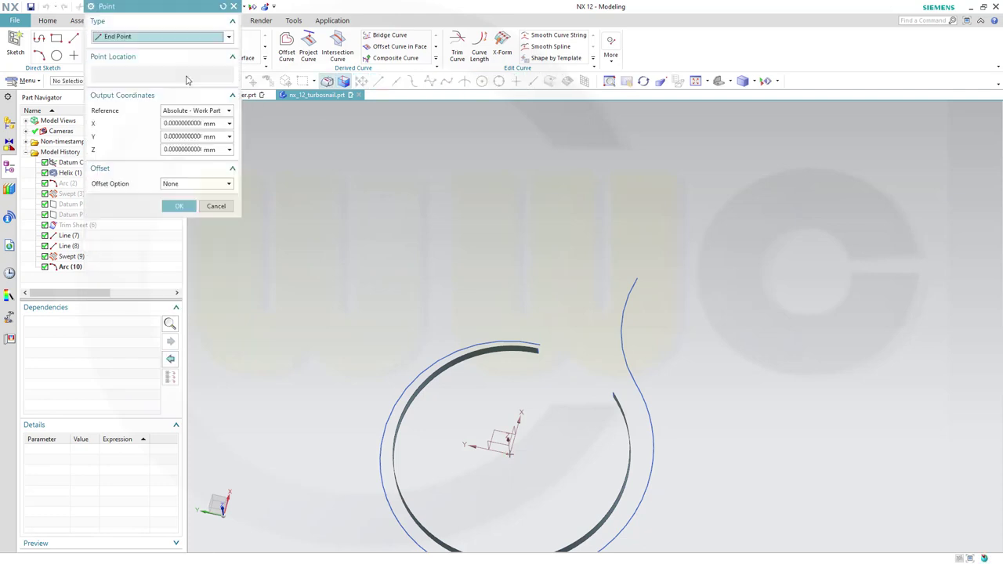
click(632, 285)
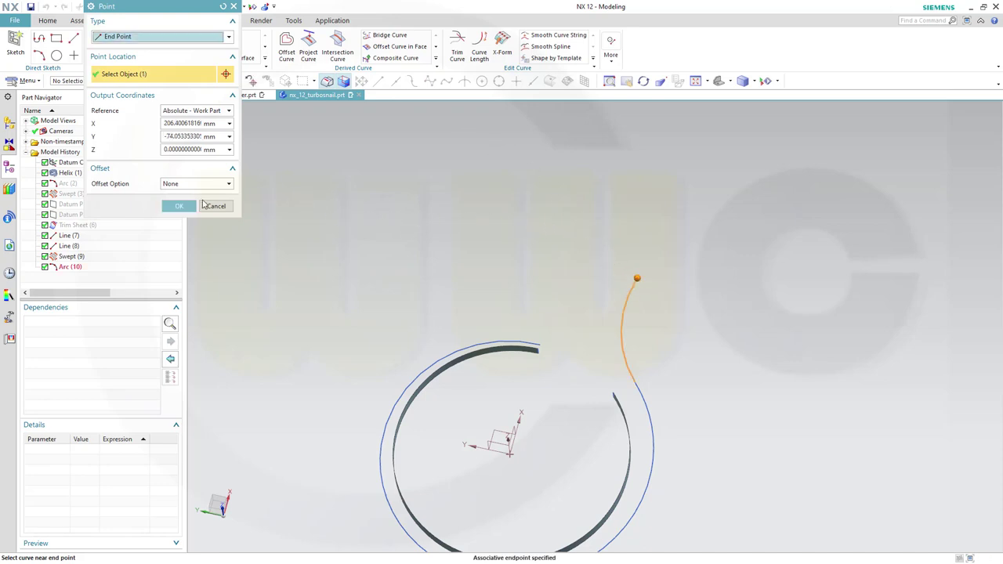
click(178, 206)
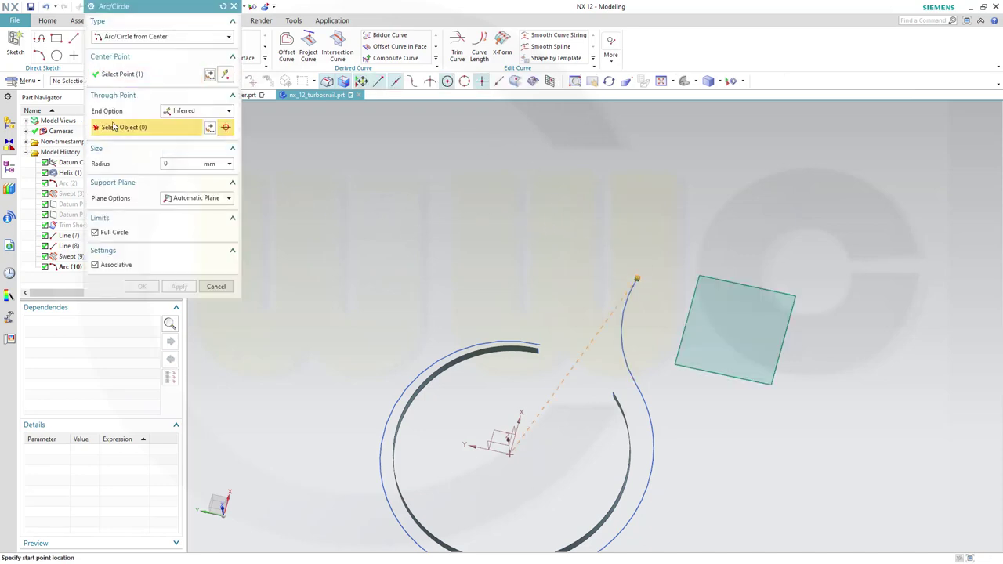
Create a 30 mm radius circle on an On Curve plane at arc length 0.
click(229, 115)
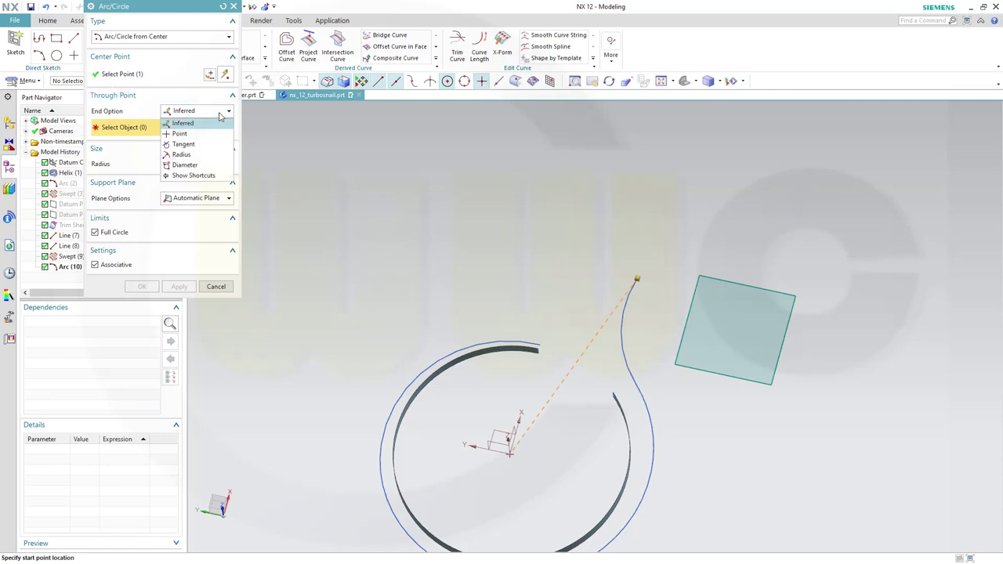
click(190, 155)
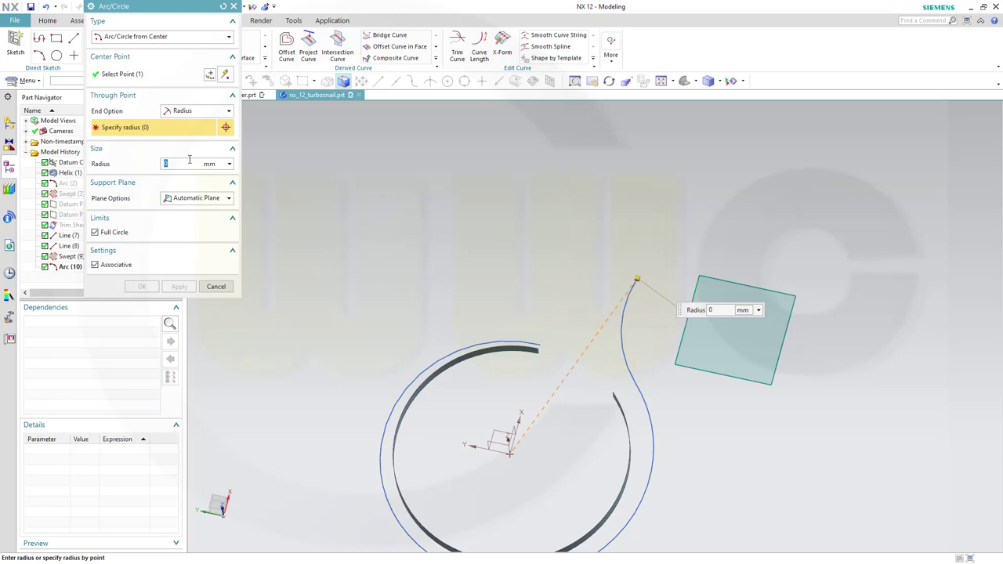
click(221, 200)
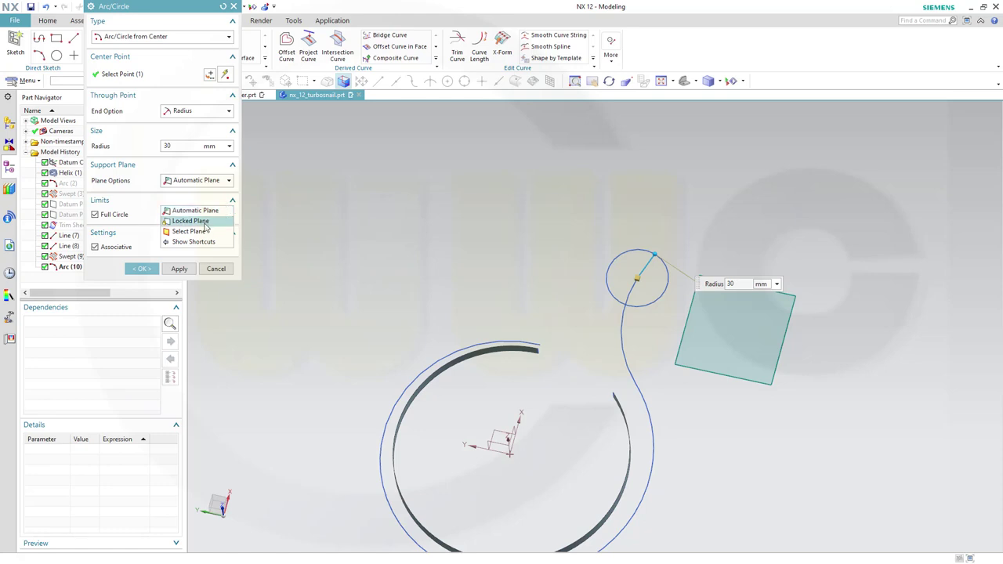
click(204, 231)
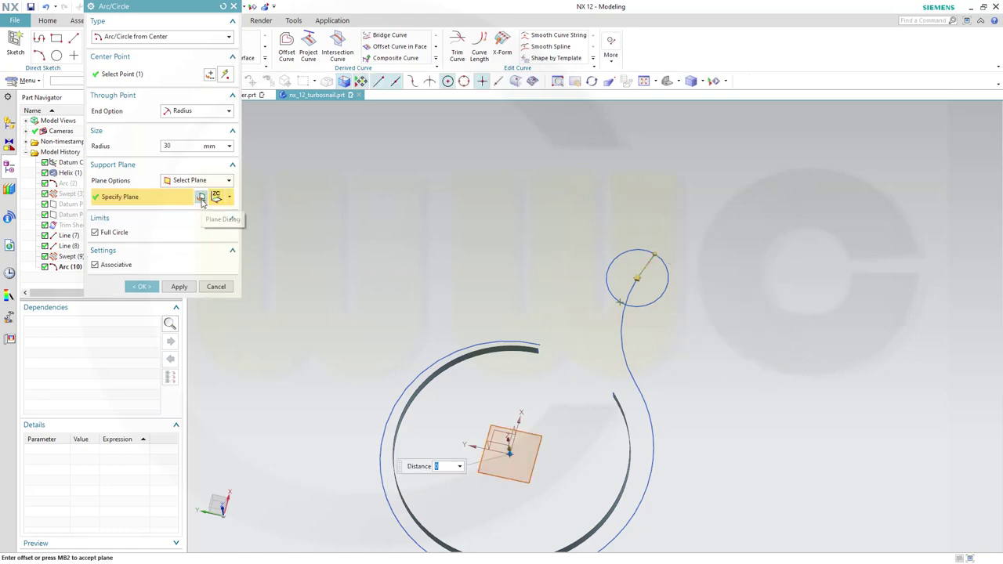
click(201, 197)
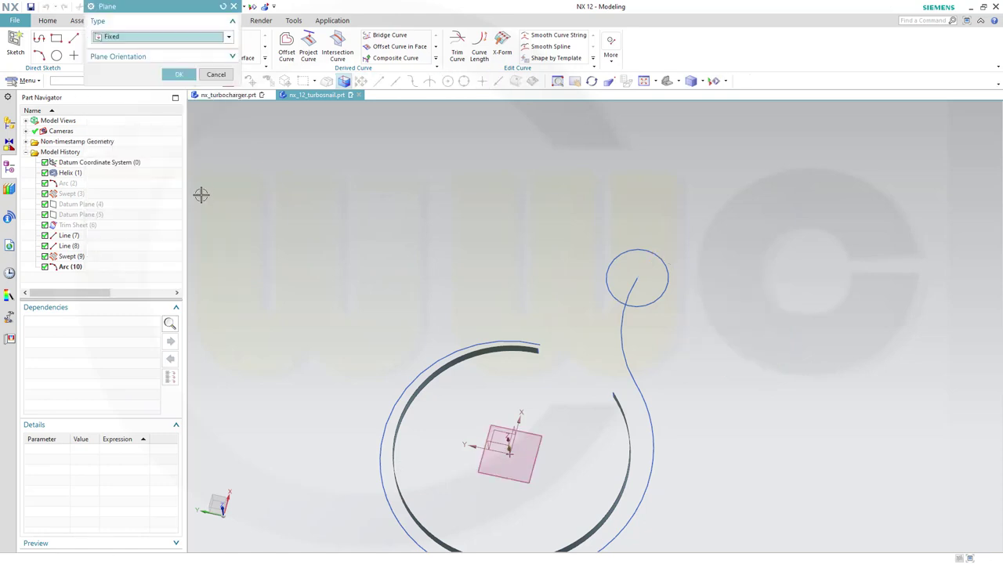
click(228, 38)
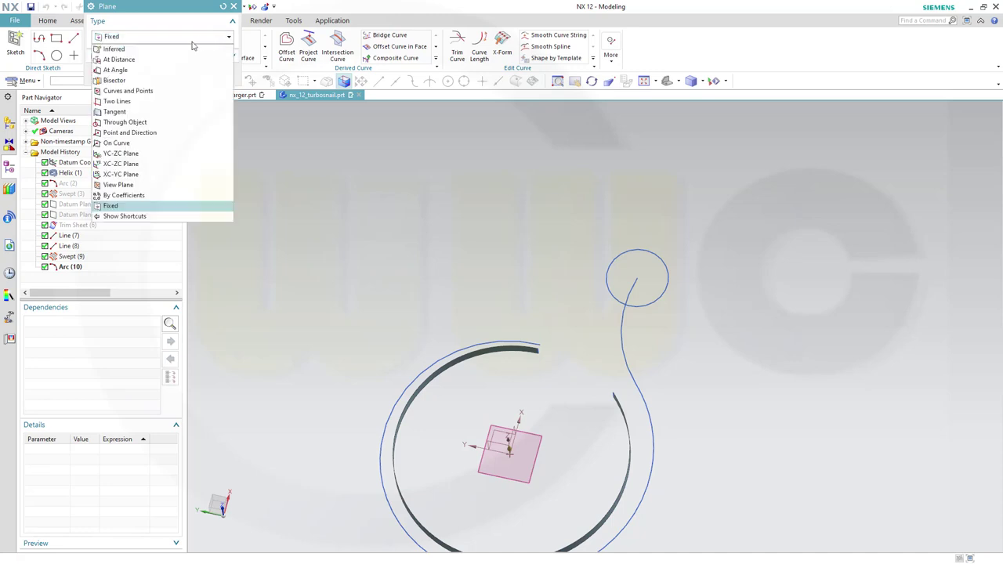
click(126, 145)
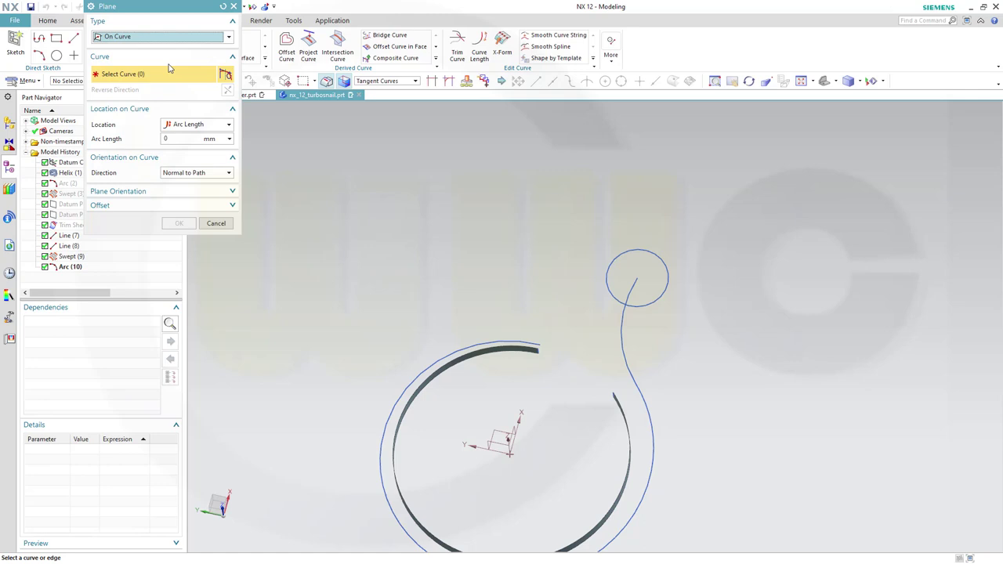
click(634, 287)
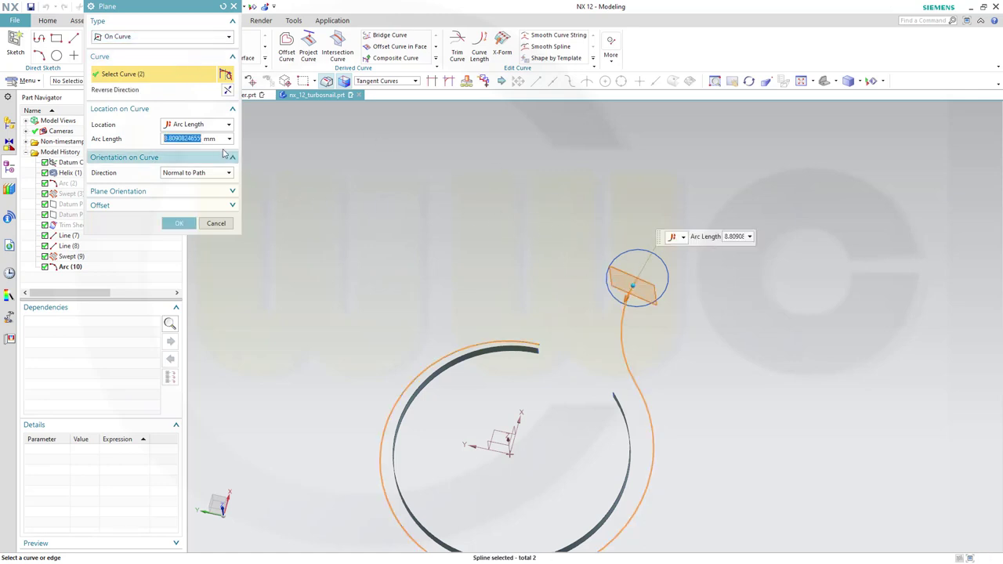
text(0)
key(Tab)
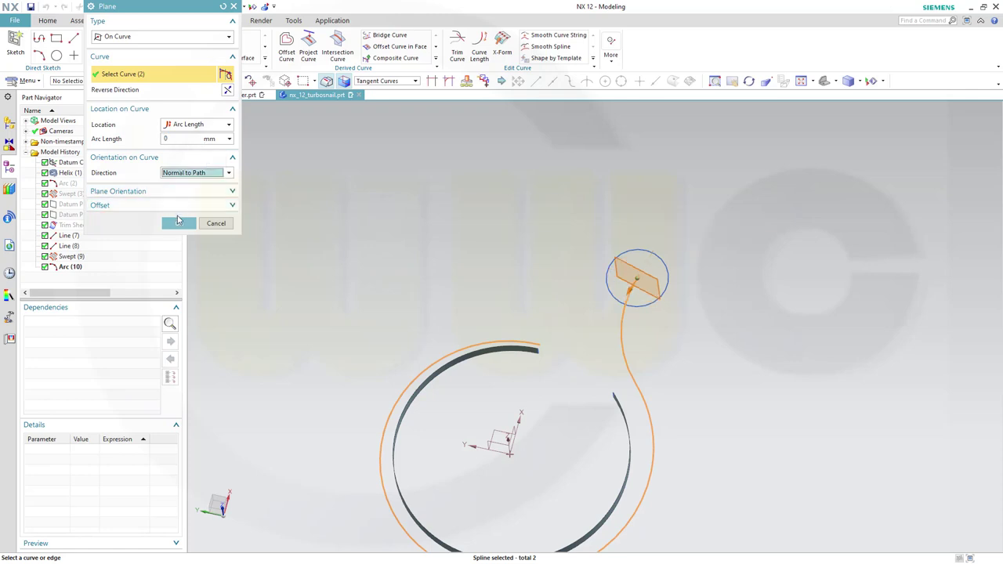
click(179, 225)
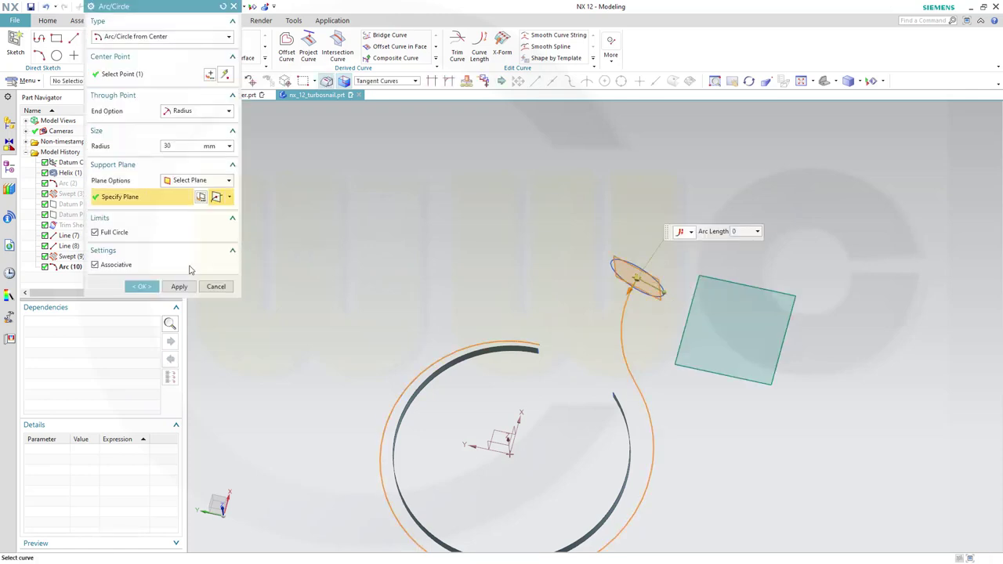
click(141, 286)
Show Trim Sheet (6) so the ring tube is visible again.
middle_drag(425, 296, 448, 263)
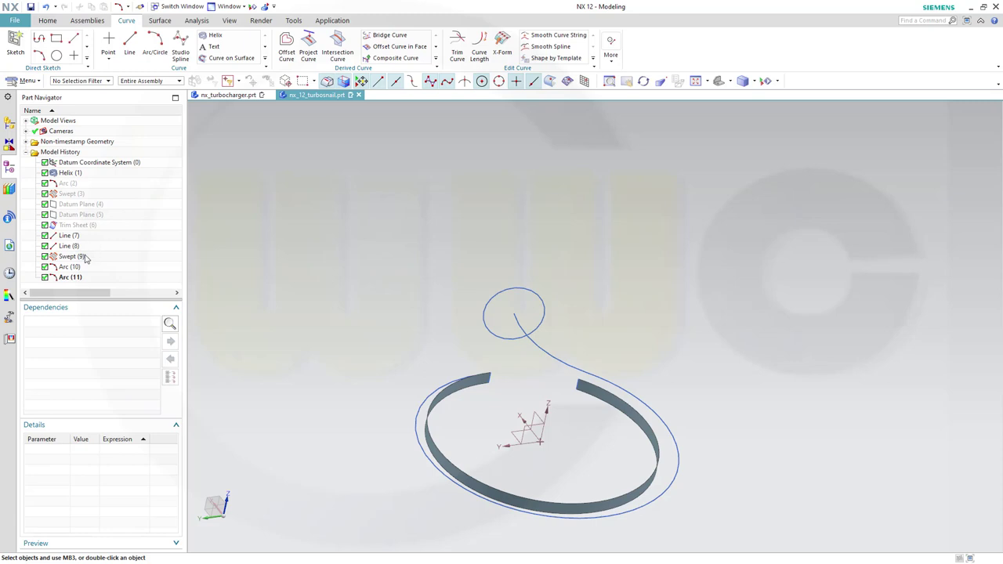
click(91, 226)
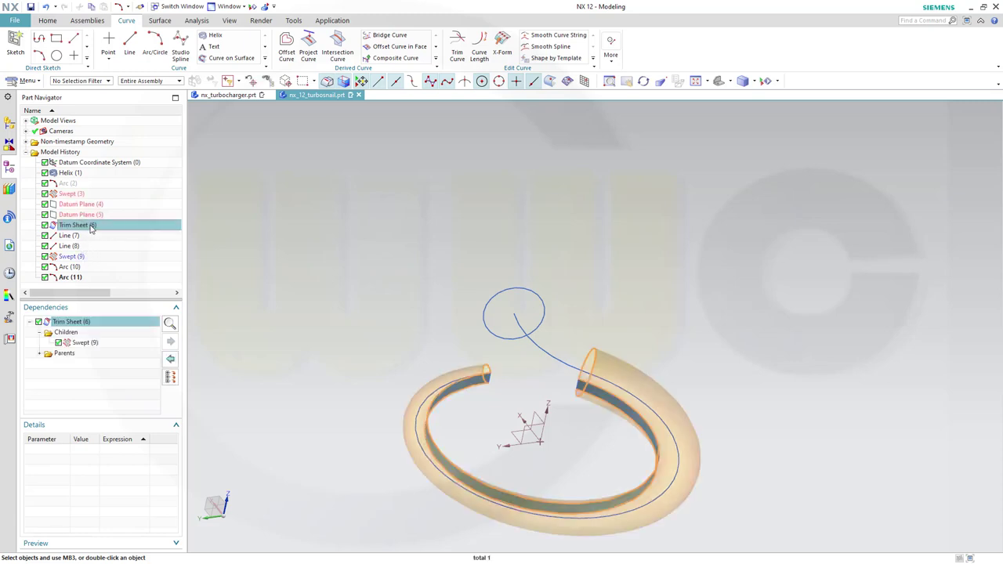
right_click(91, 226)
click(113, 234)
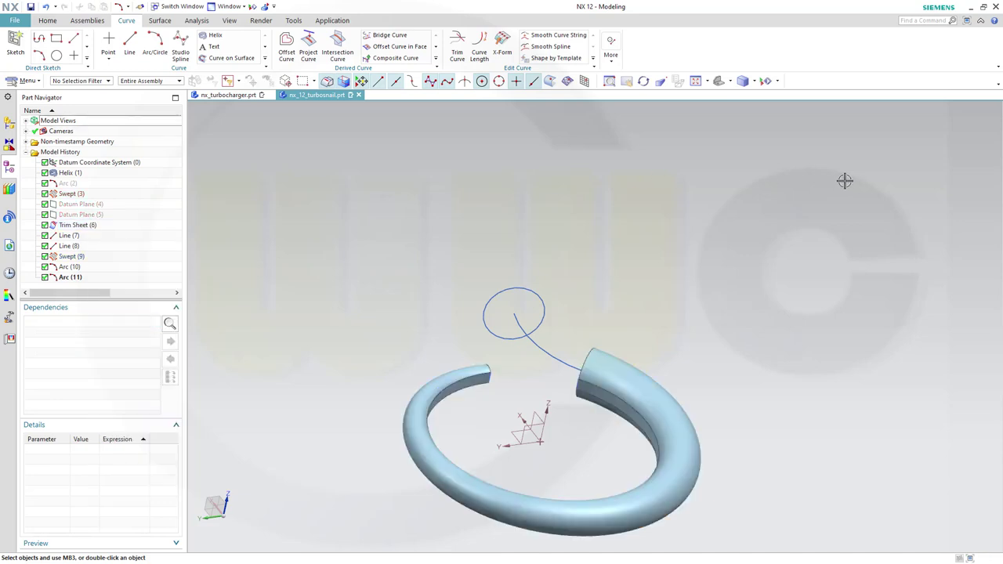
middle_drag(756, 215, 707, 239)
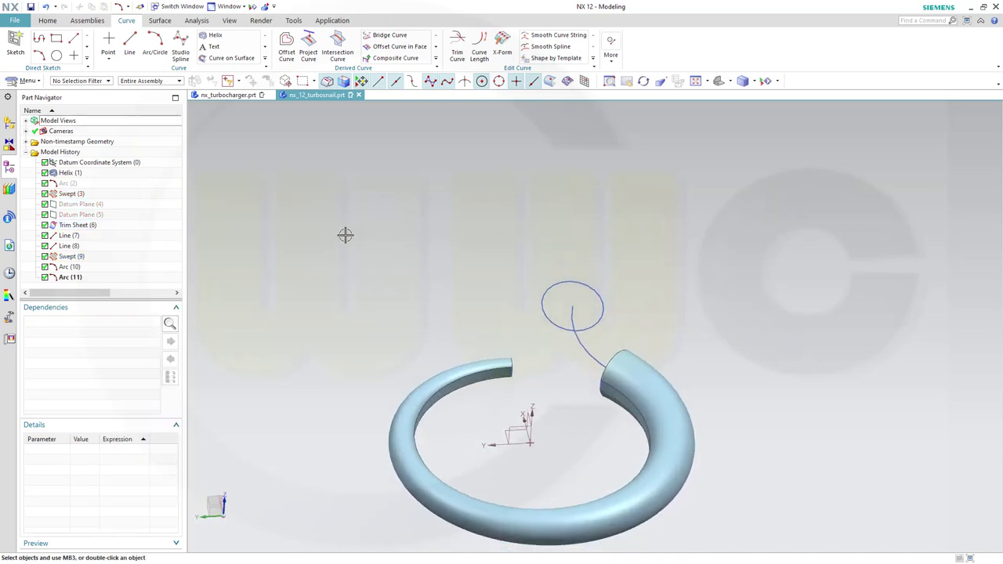
Change Arc (11)'s radius from 30 to 35 mm in its details.
click(75, 280)
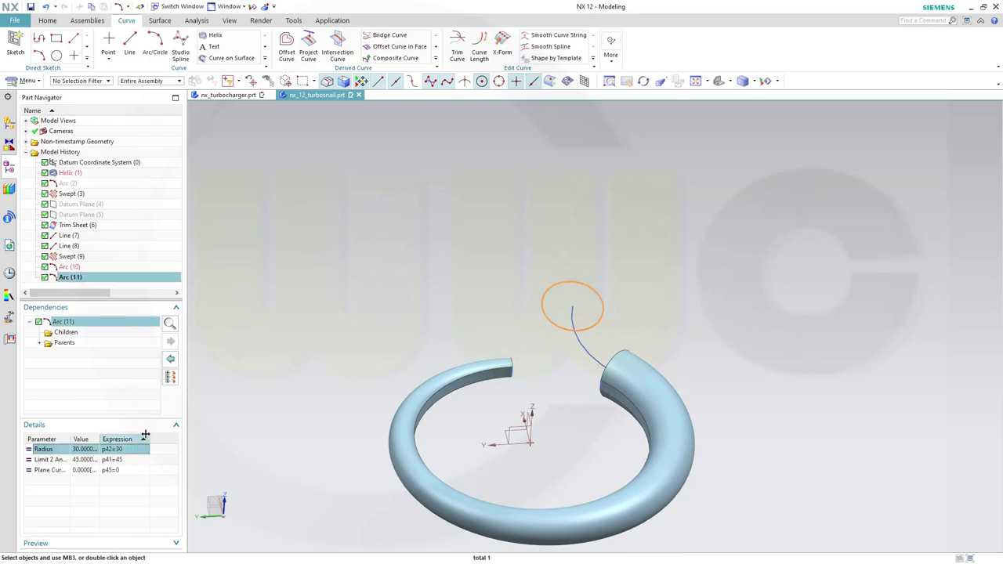
click(126, 449)
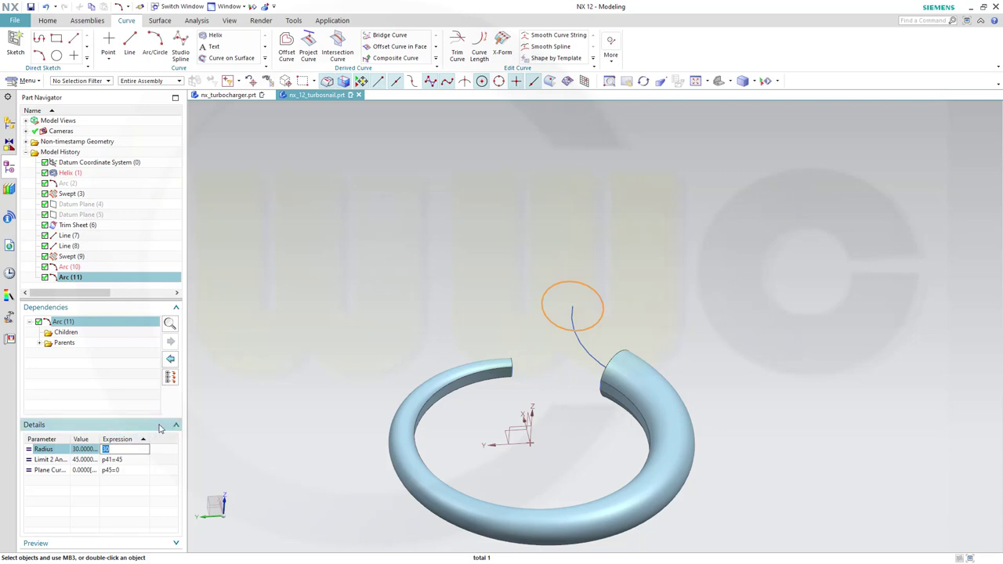
key(Return)
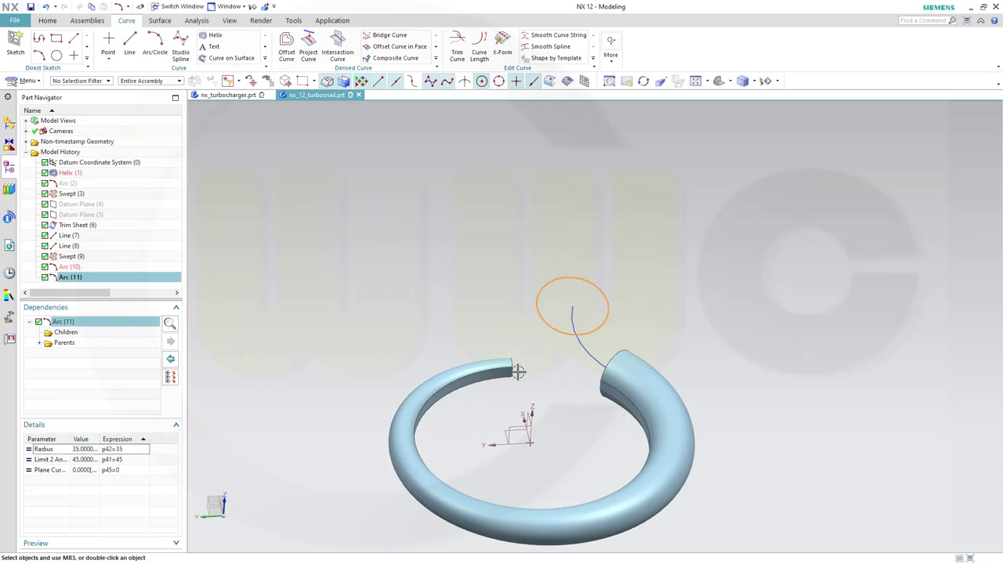
middle_drag(563, 349, 578, 398)
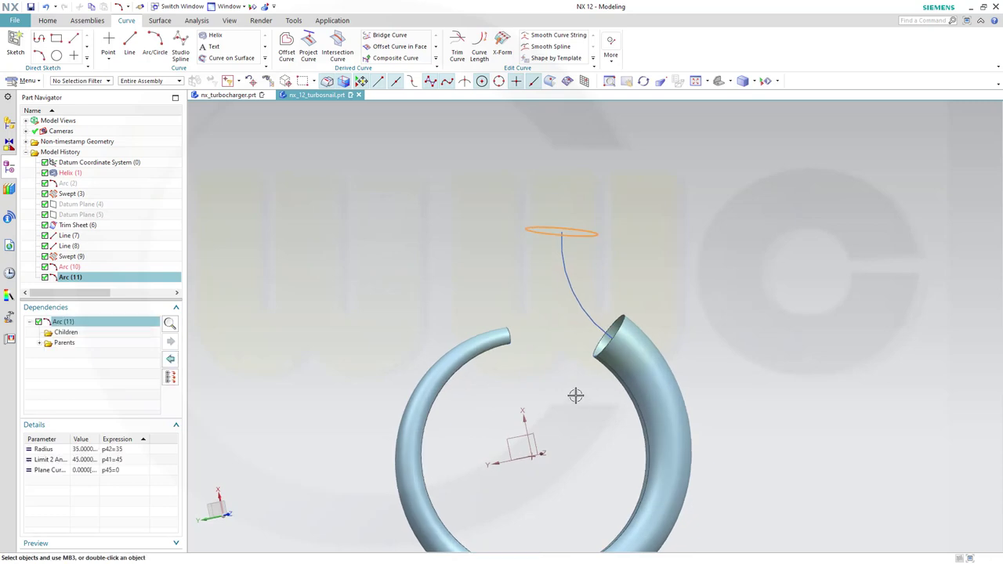
key(Escape)
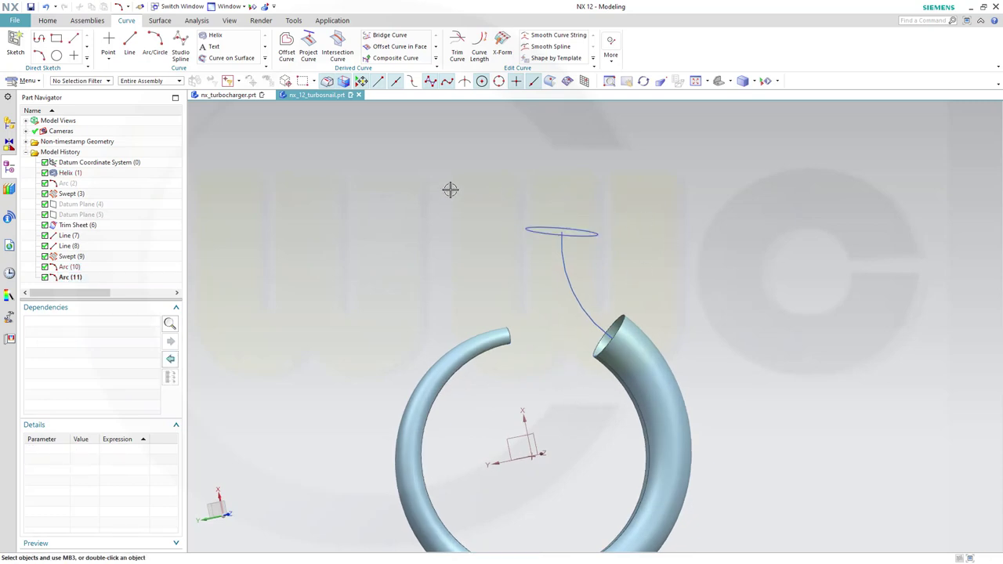
middle_drag(564, 347, 569, 399)
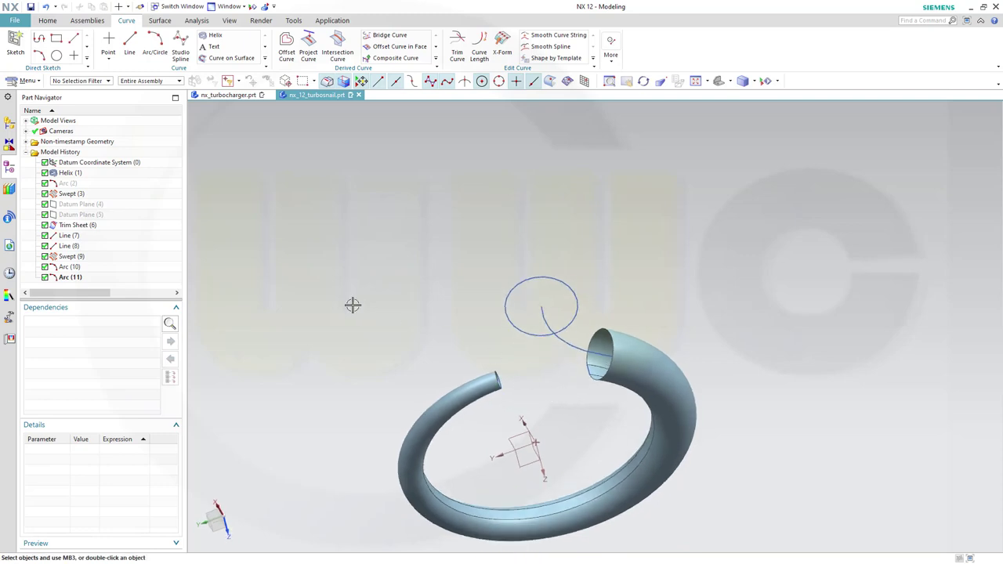
Select Line (7) and Line (8) to hide them.
click(69, 236)
ctrl+click(71, 250)
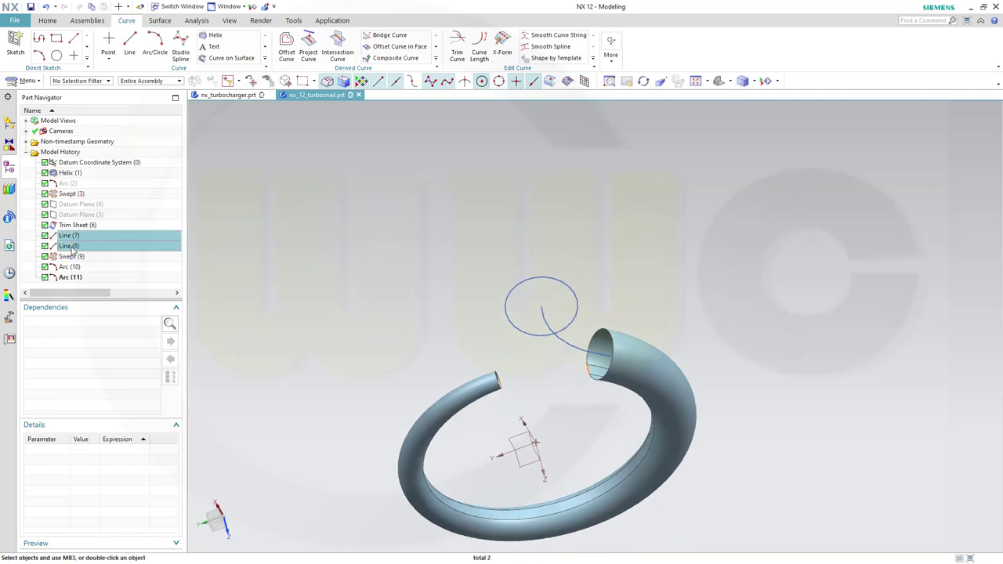
right_click(71, 250)
click(94, 255)
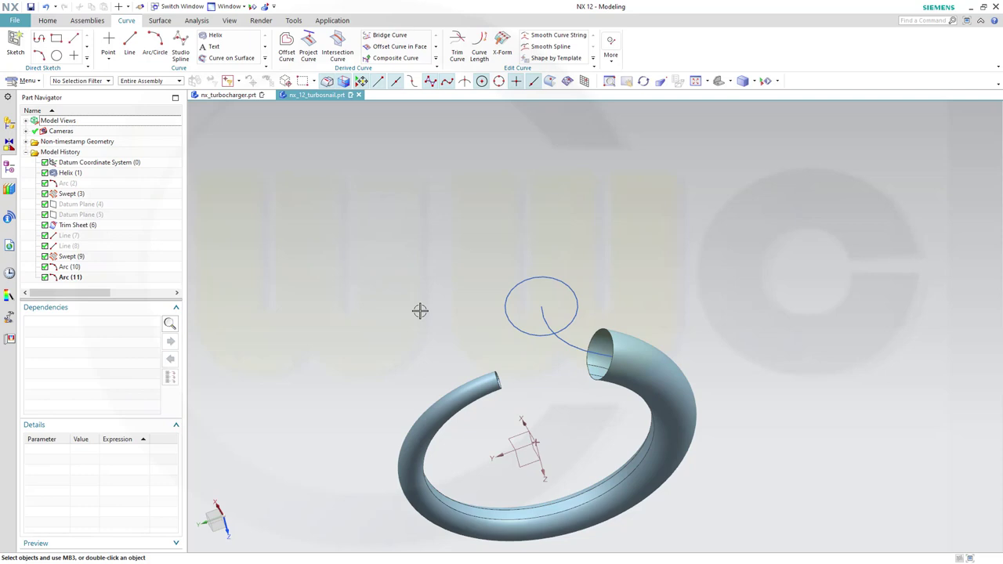
middle_drag(418, 309, 459, 297)
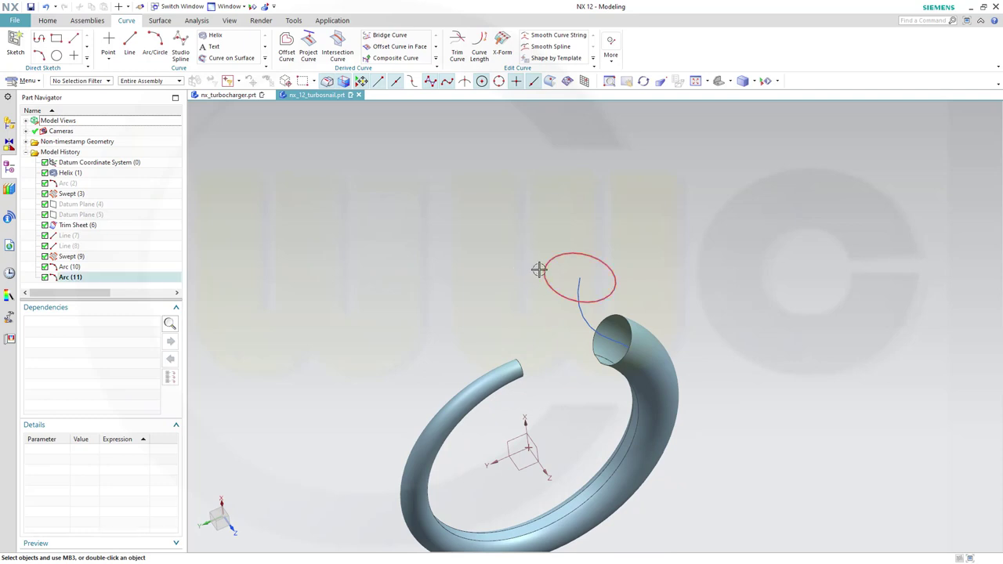
mouse_move(568, 343)
middle_down()
mouse_move(543, 365)
mouse_move(543, 351)
mouse_move(557, 359)
middle_up()
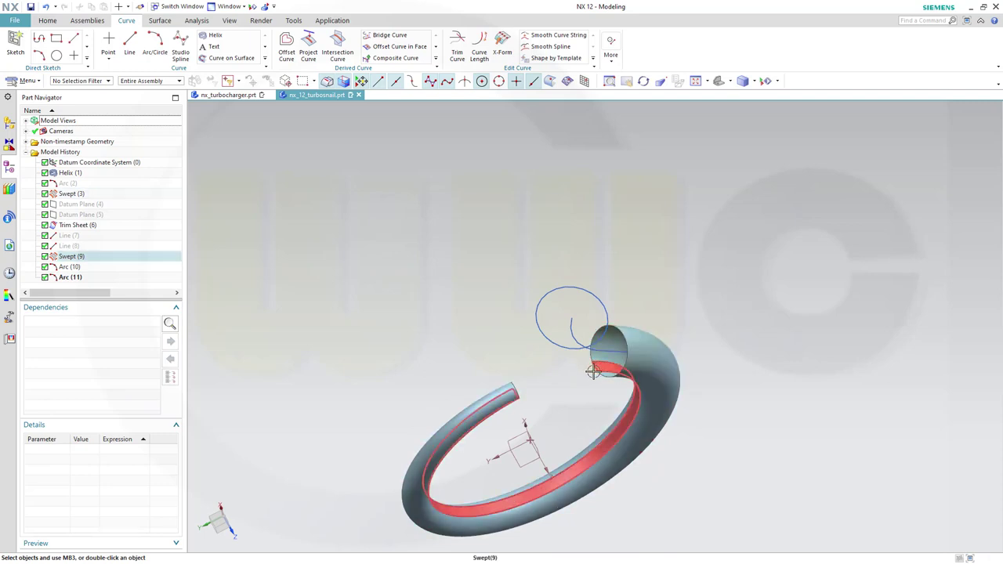
mouse_move(564, 380)
middle_down()
mouse_move(556, 353)
mouse_move(558, 368)
middle_up()
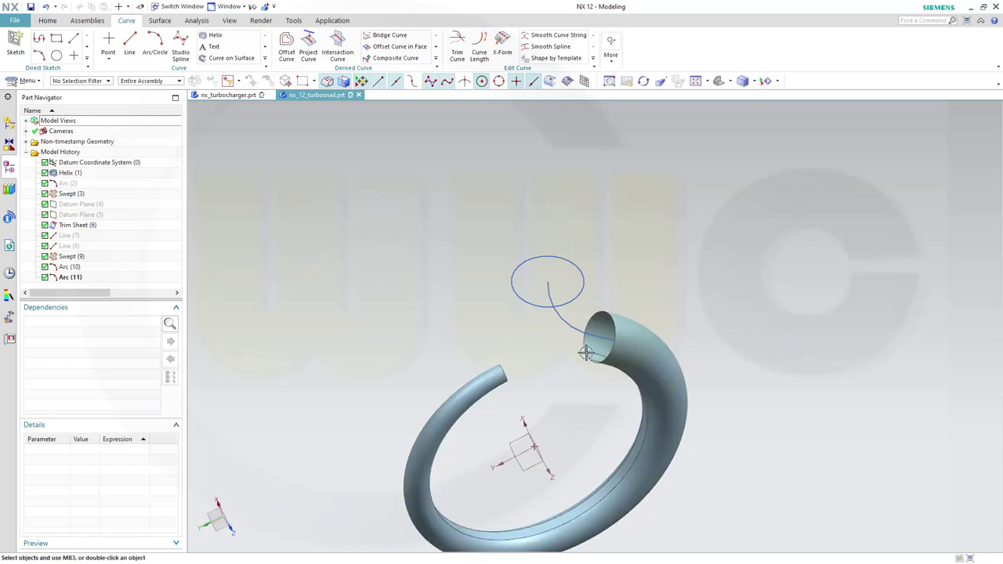
middle_drag(538, 365, 502, 379)
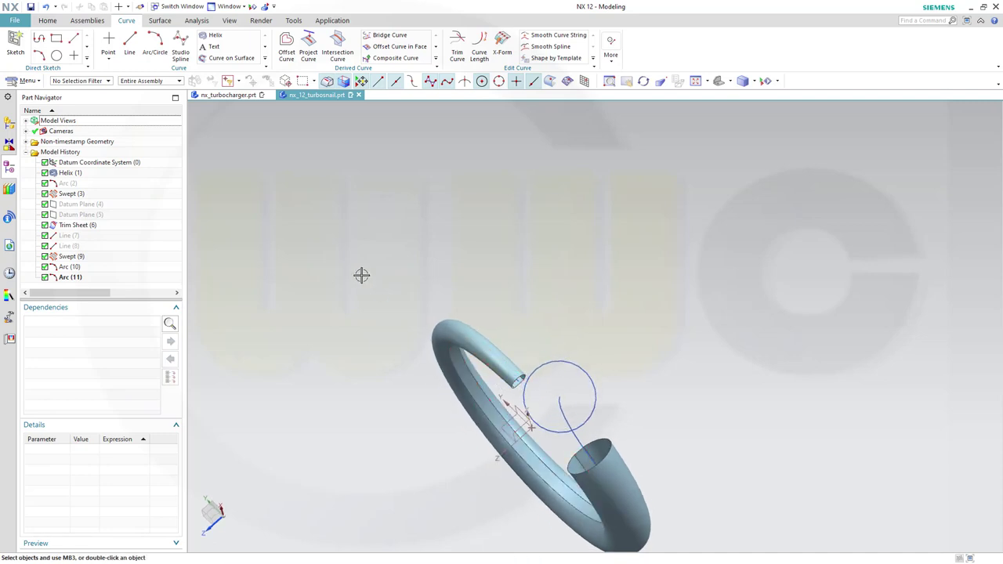
Start a Point on Curve/Edge on the 35 mm outlet arc, beginning at 0% curve length.
click(112, 45)
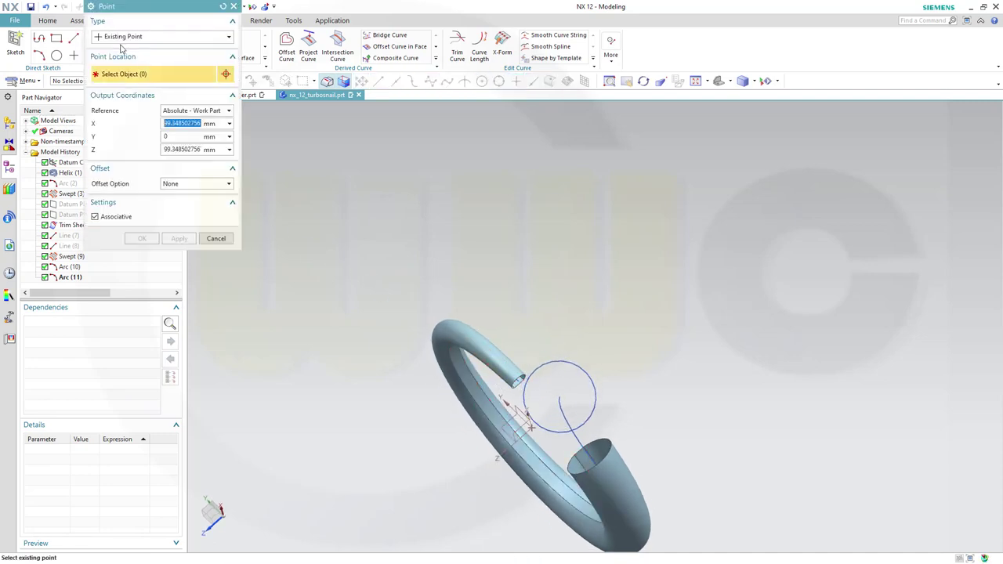
click(227, 39)
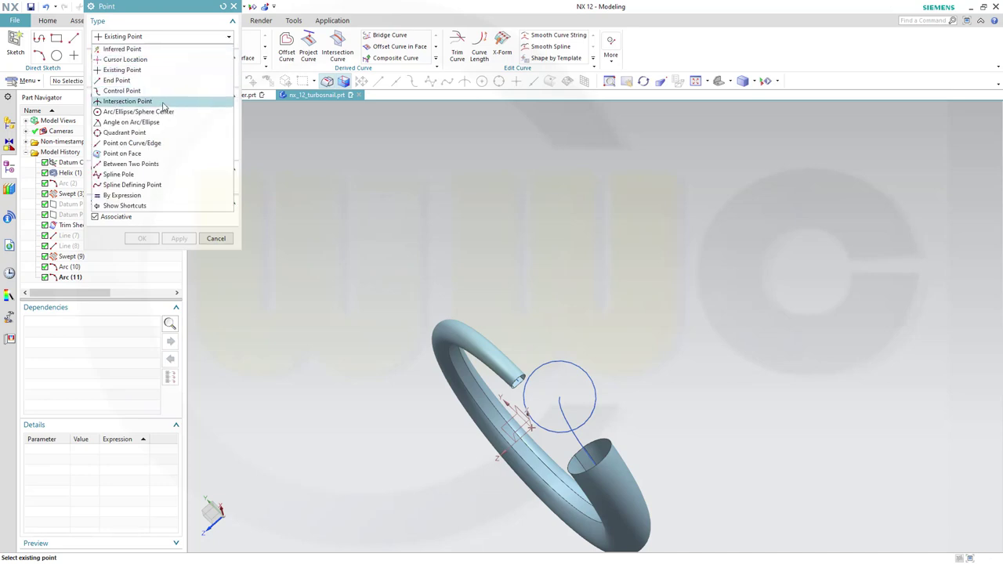
click(131, 144)
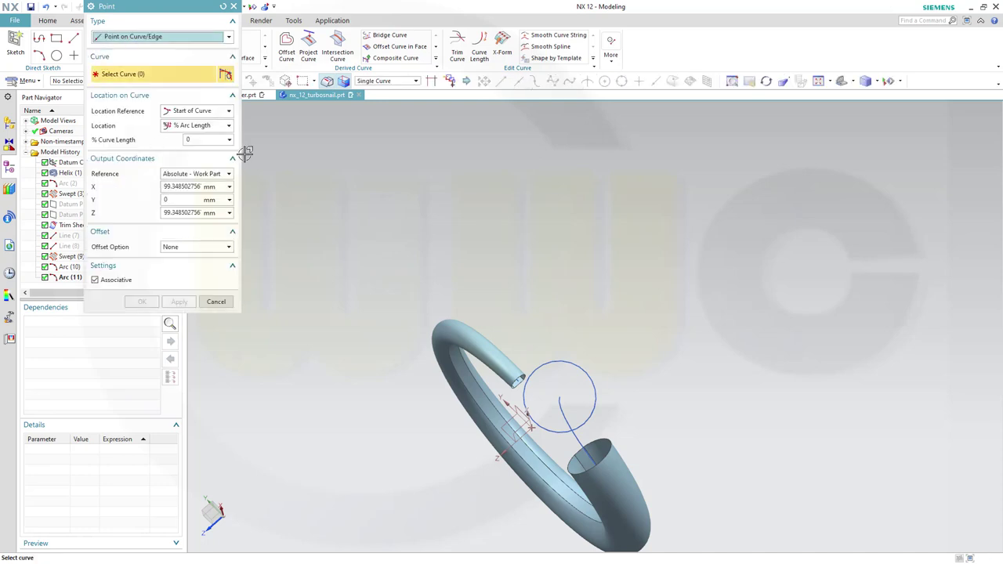
click(539, 363)
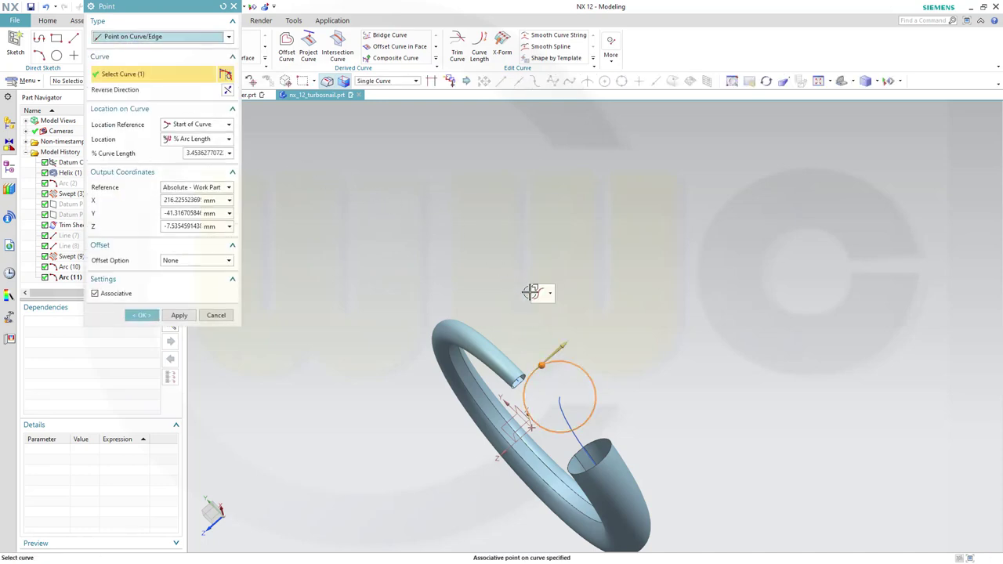
double_click(186, 153)
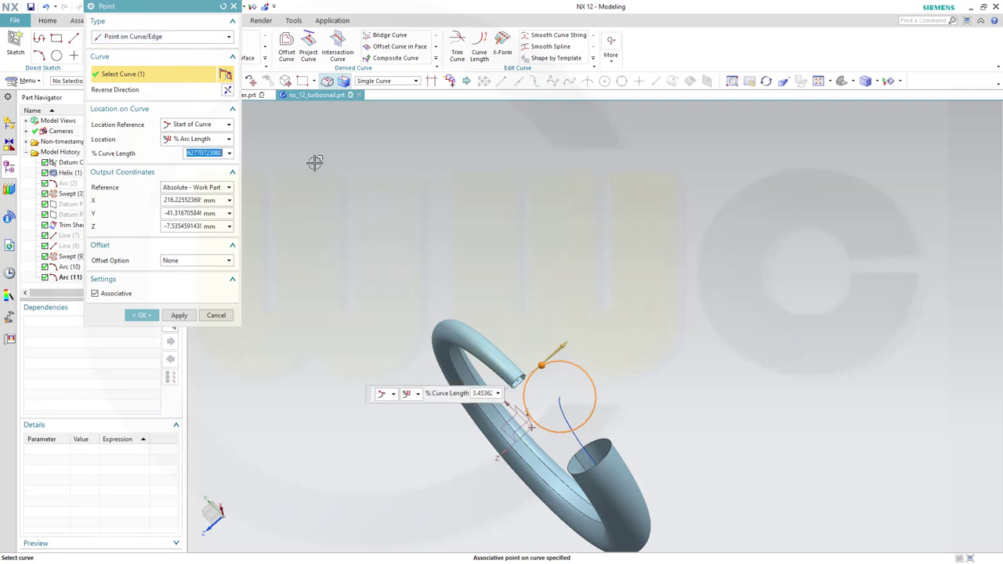
text(0)
key(Tab)
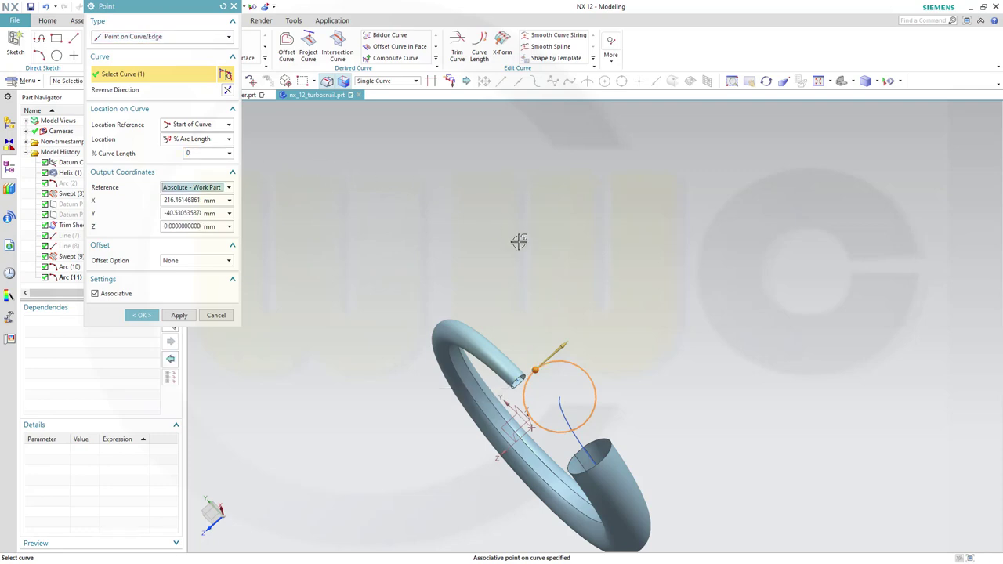
Adjust the % Curve Length to 4 and apply the point.
middle_drag(540, 274, 539, 300)
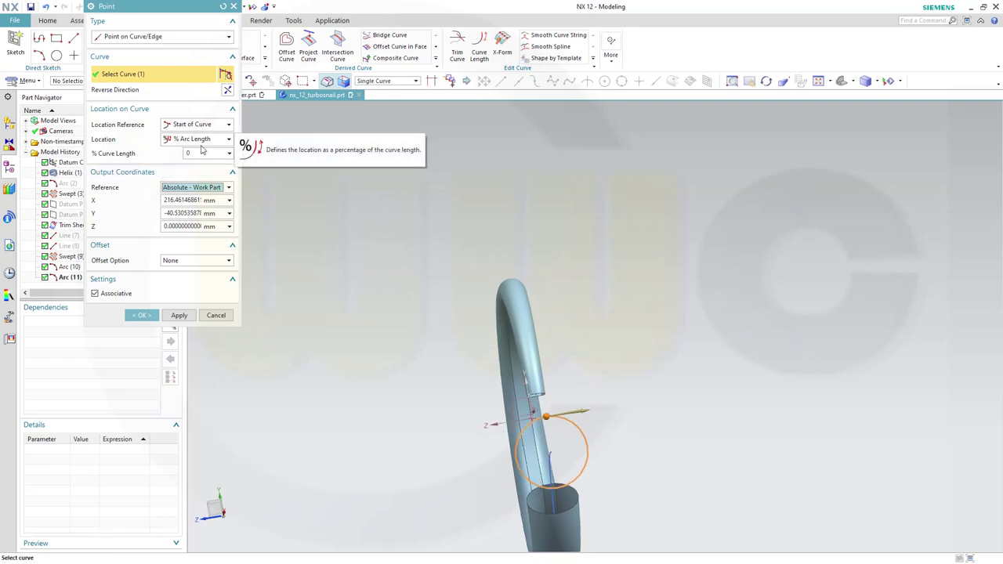
click(229, 140)
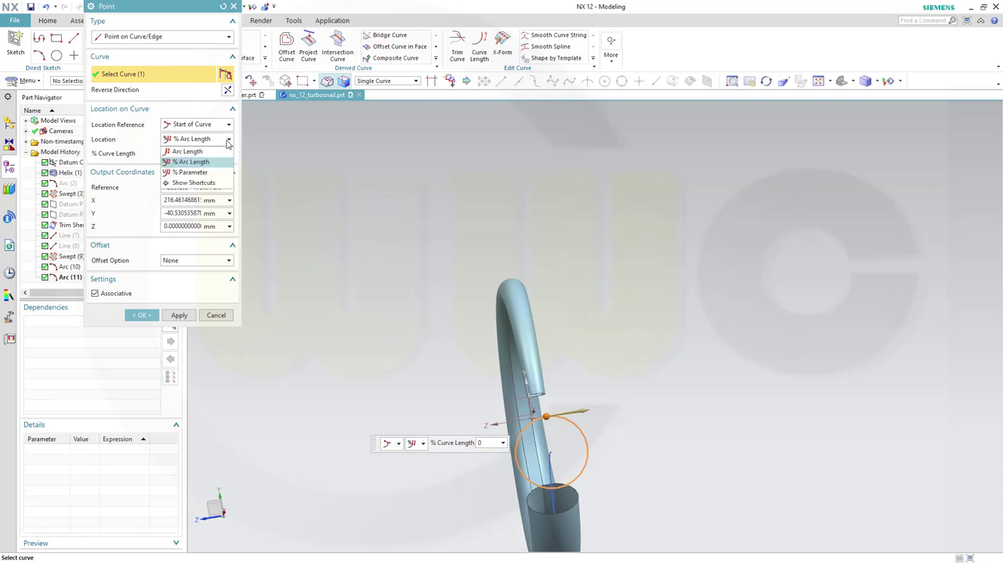
click(228, 142)
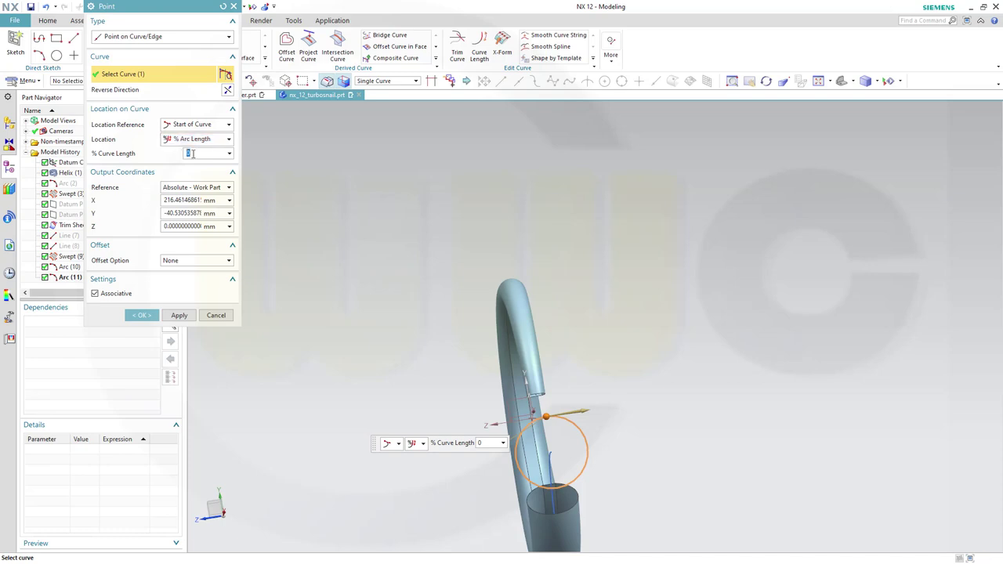
key(Tab)
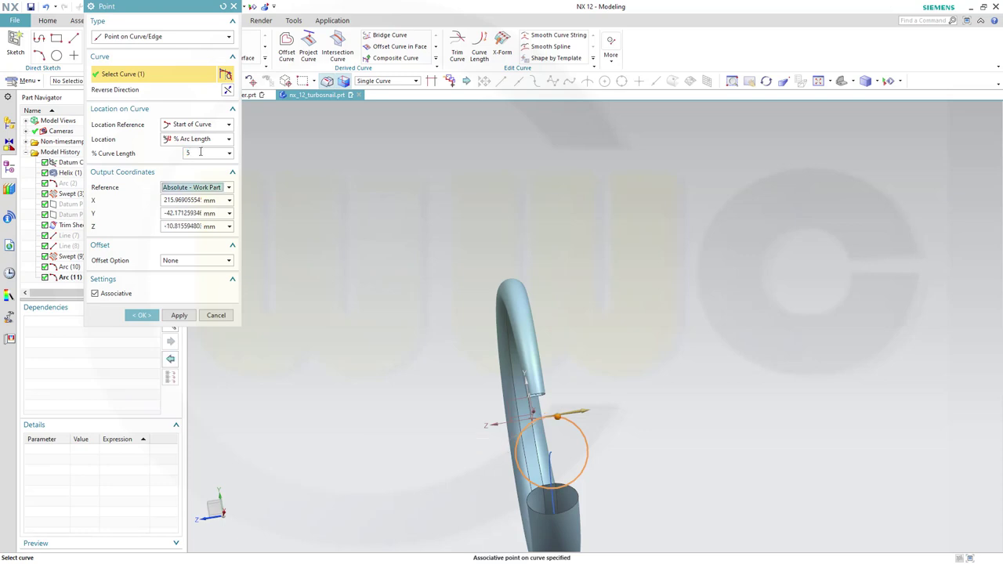
click(200, 152)
key(Tab)
key(shift+Tab)
key(Tab)
click(179, 314)
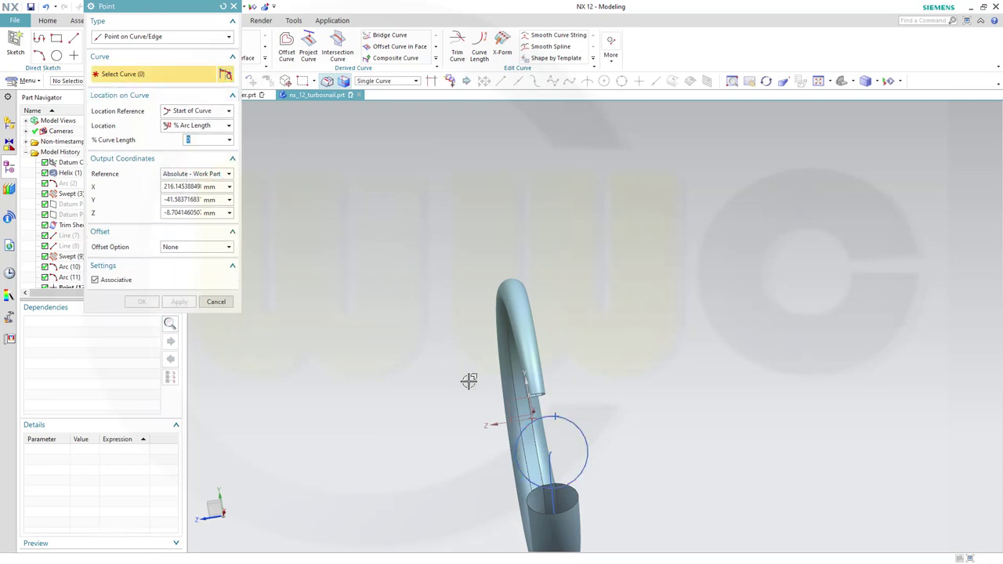
Create a second point on the outlet arc at 5% curve length.
click(529, 421)
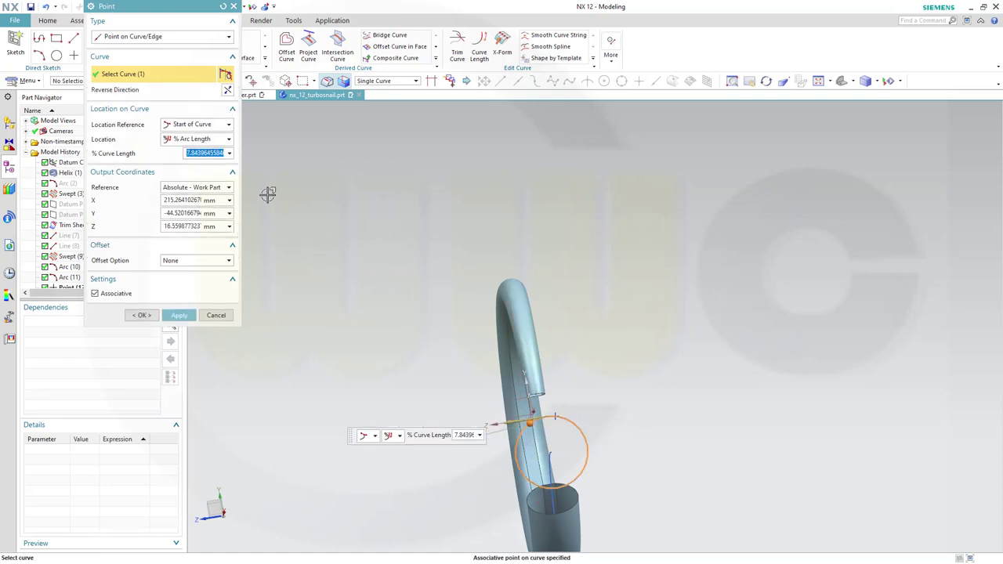
text(0)
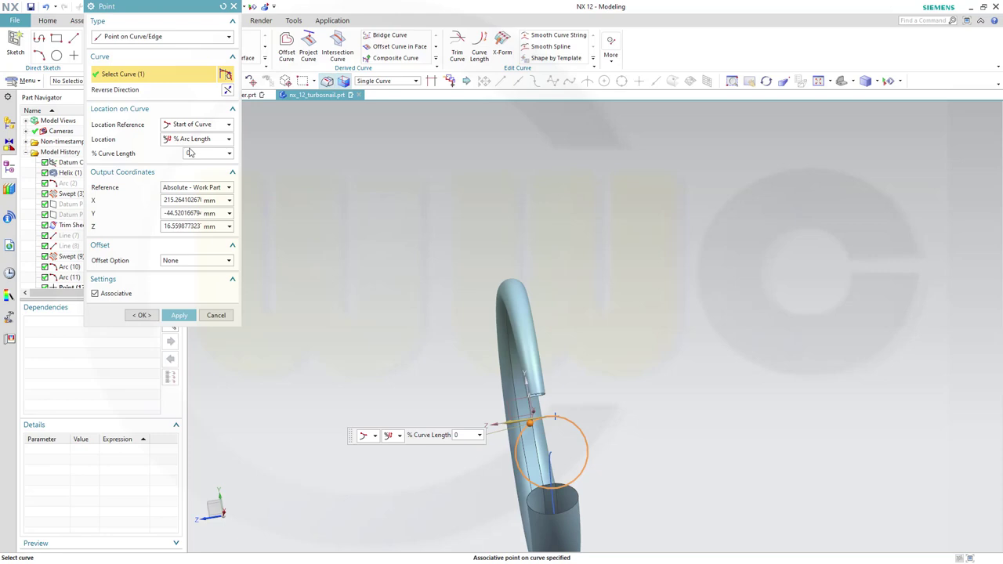
key(Tab)
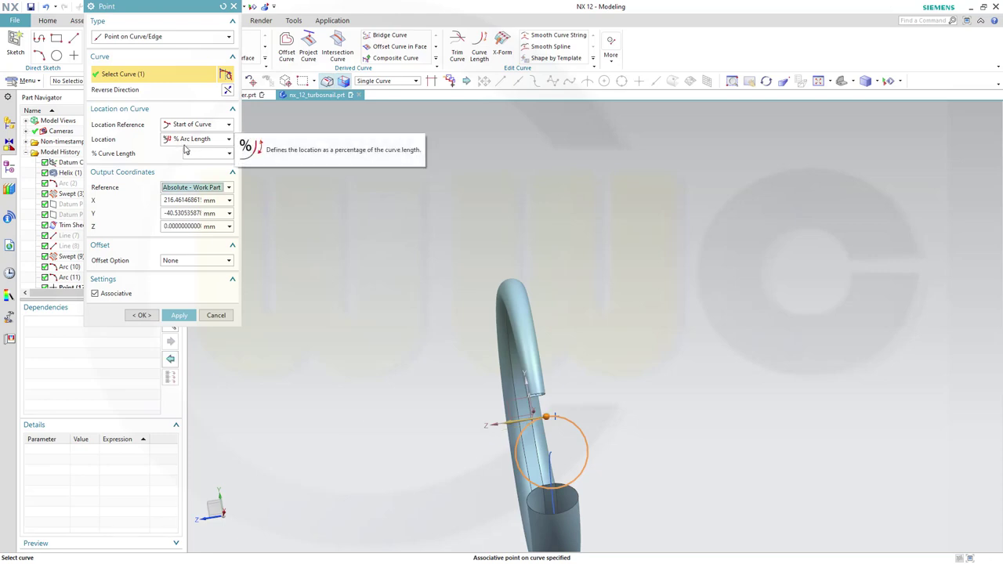
click(197, 153)
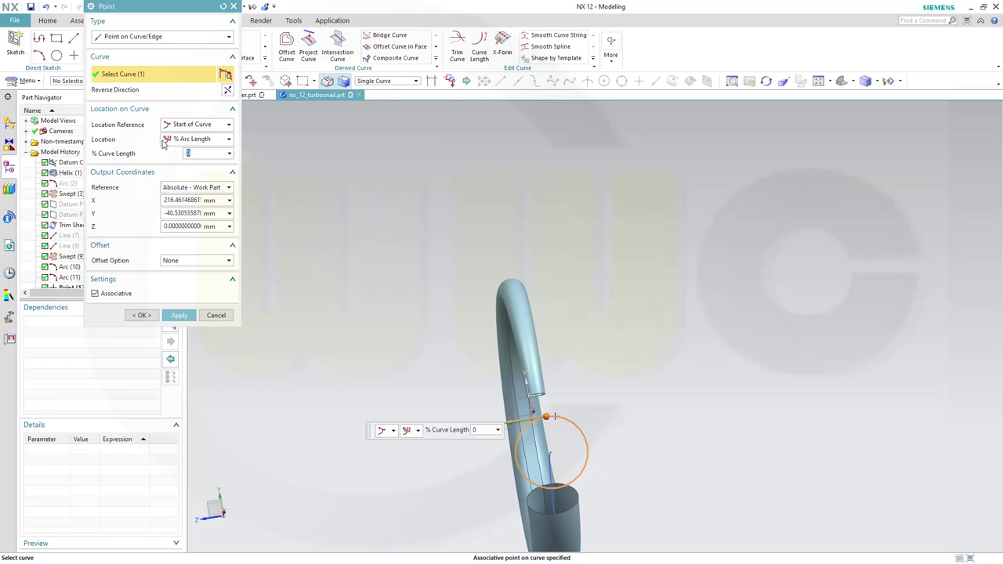
text(4)
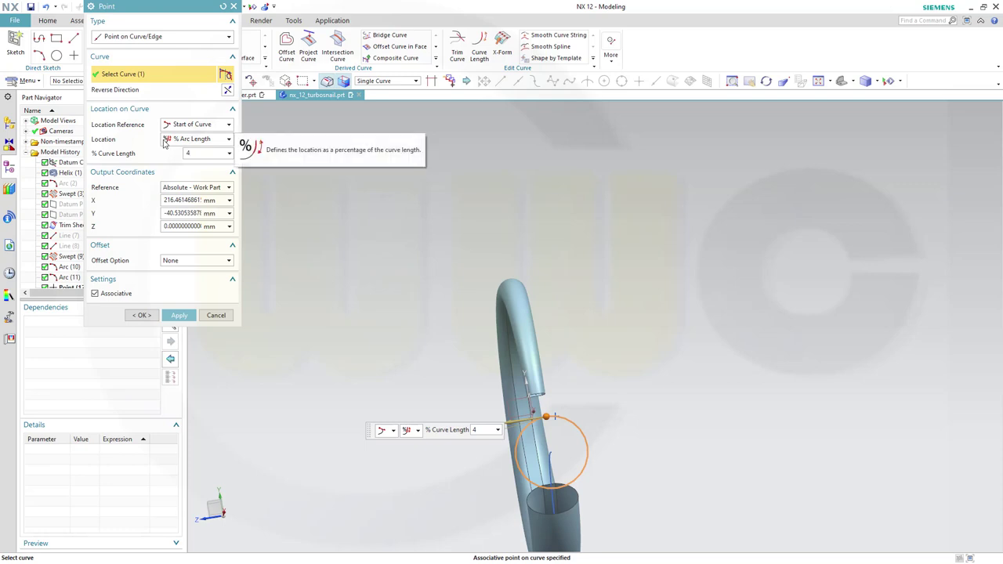
key(Tab)
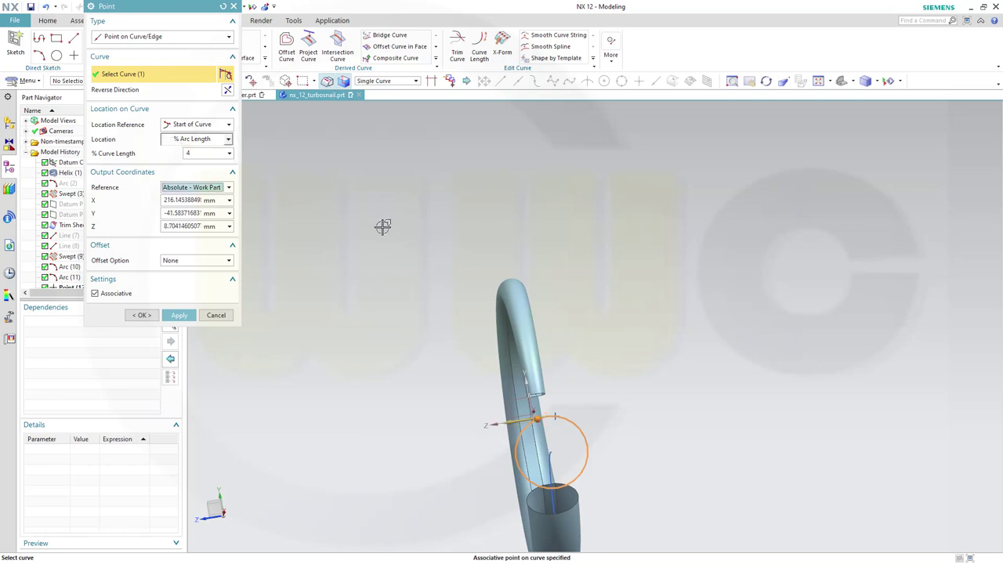
middle_drag(591, 357, 585, 328)
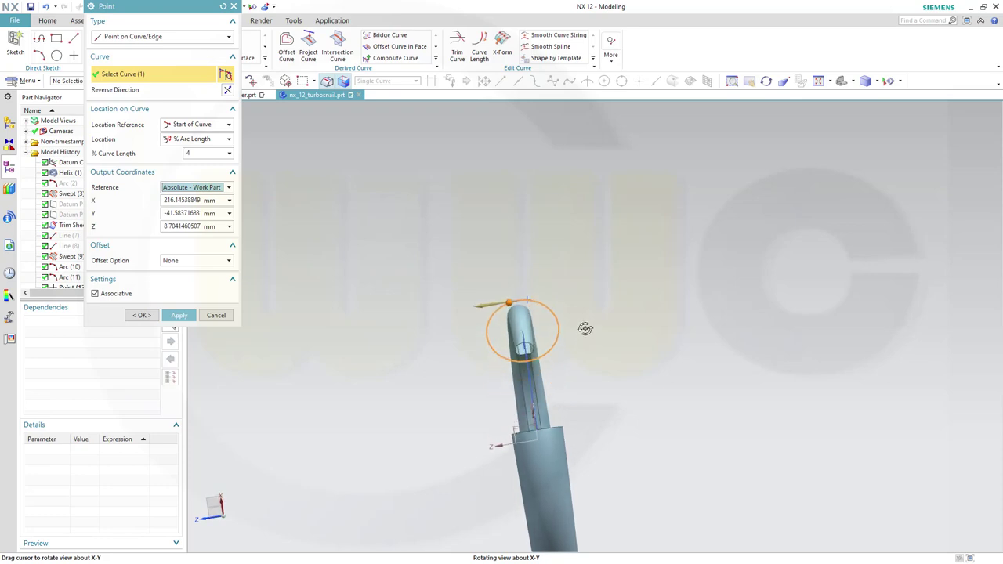
click(205, 153)
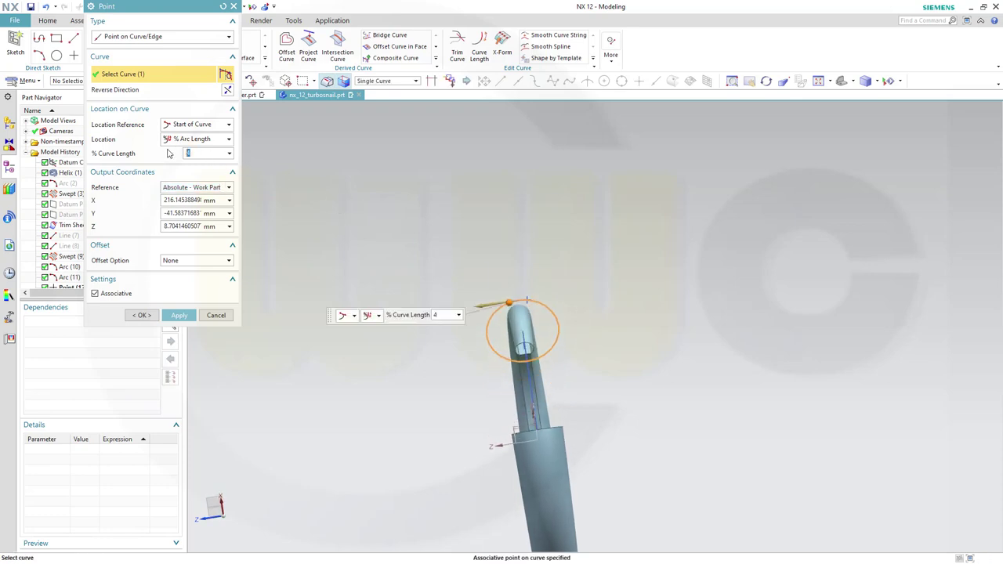
text(5)
key(Return)
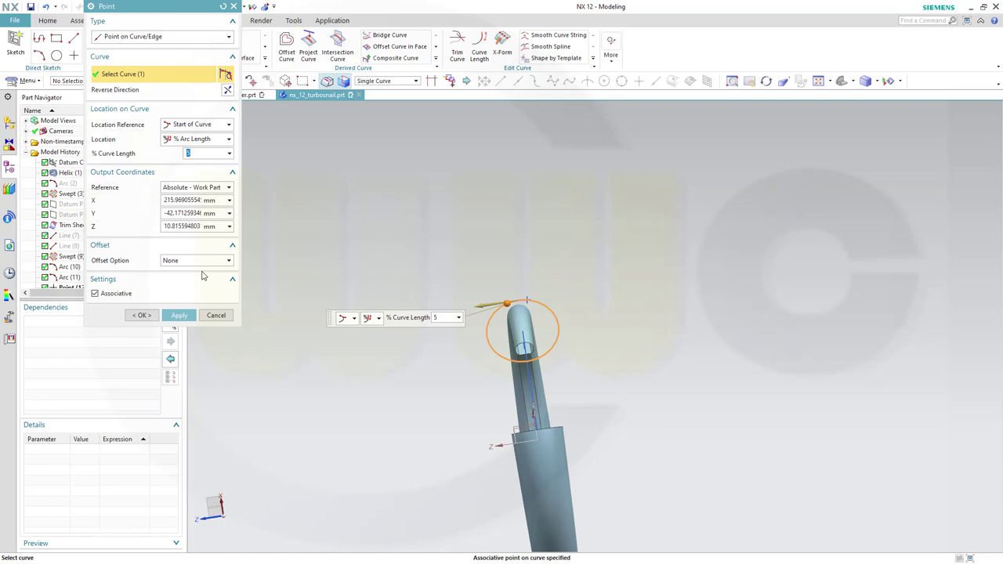
click(141, 315)
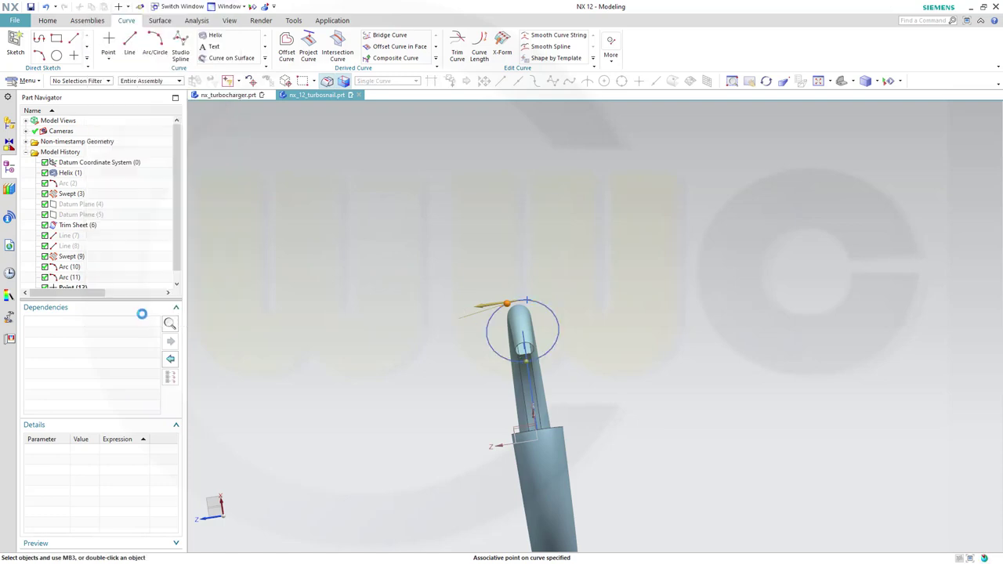
Edit Point (12) in the Part Navigator to sit at 5% curve length.
scroll(108, 280, down, 1)
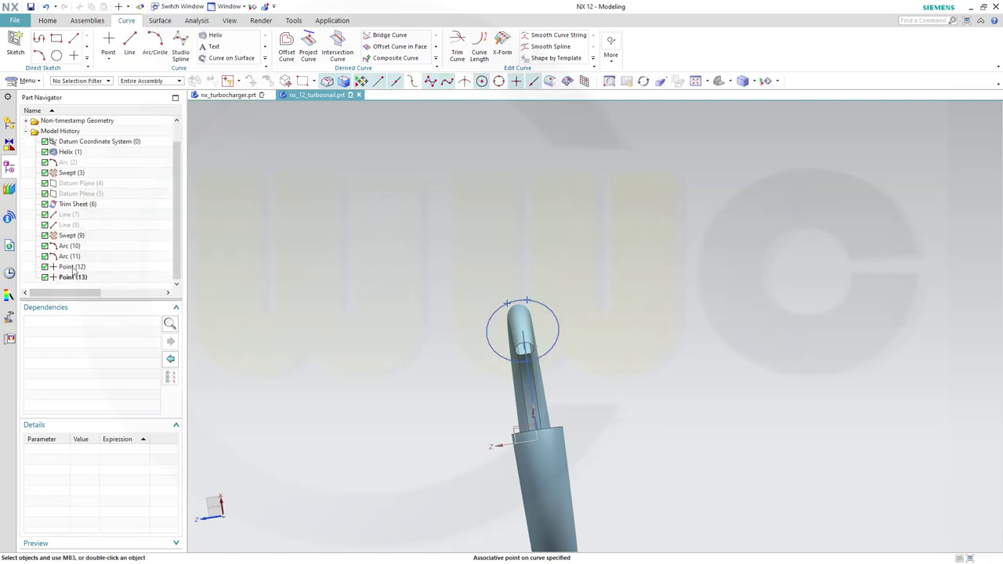
double_click(72, 267)
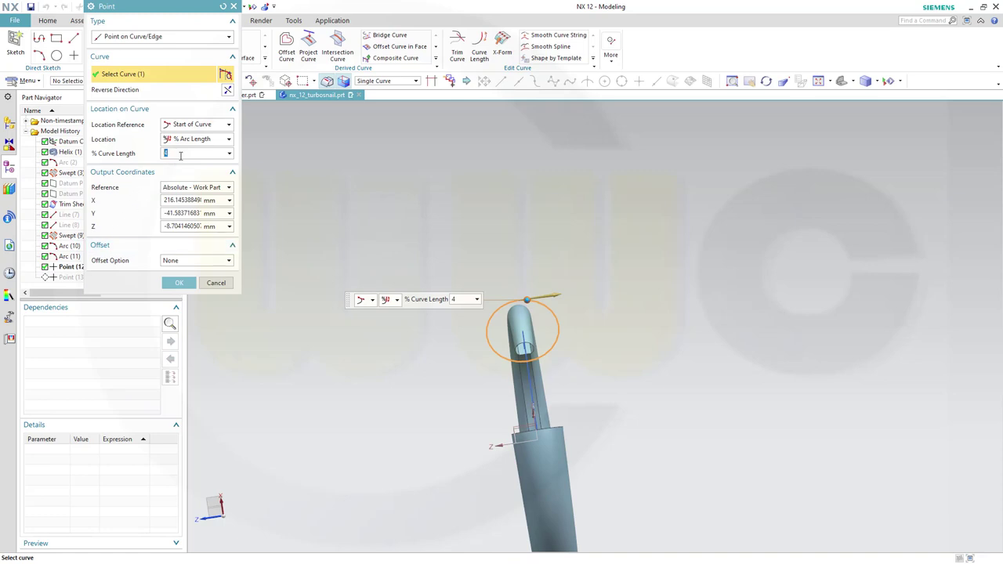
text(5)
key(Return)
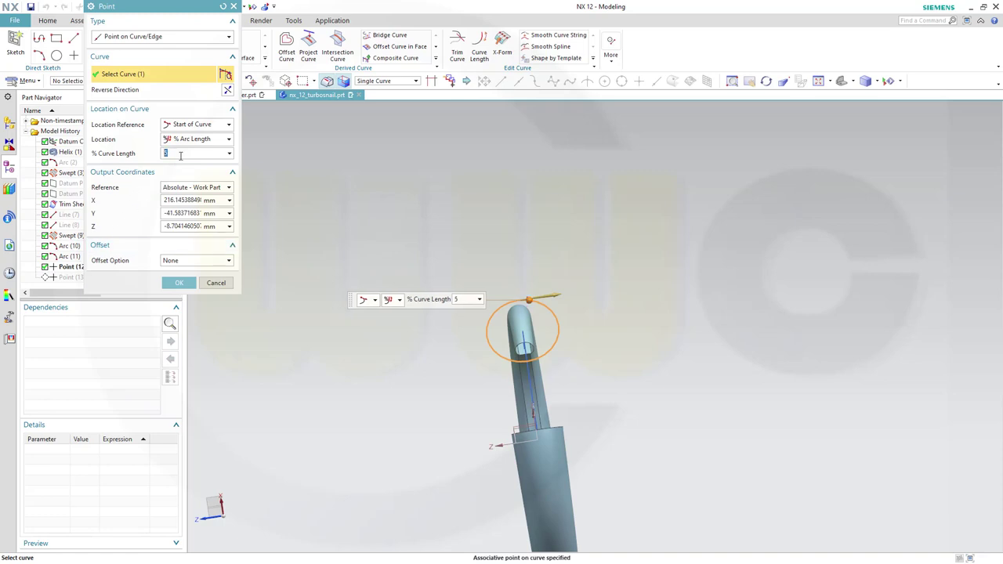
click(178, 283)
middle_drag(353, 217, 375, 236)
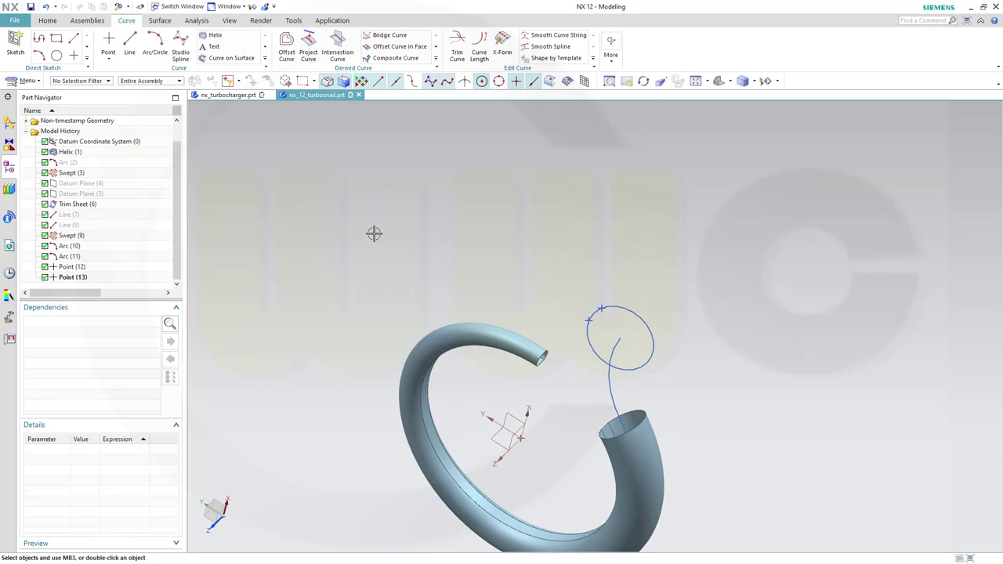
middle_drag(688, 372, 717, 432)
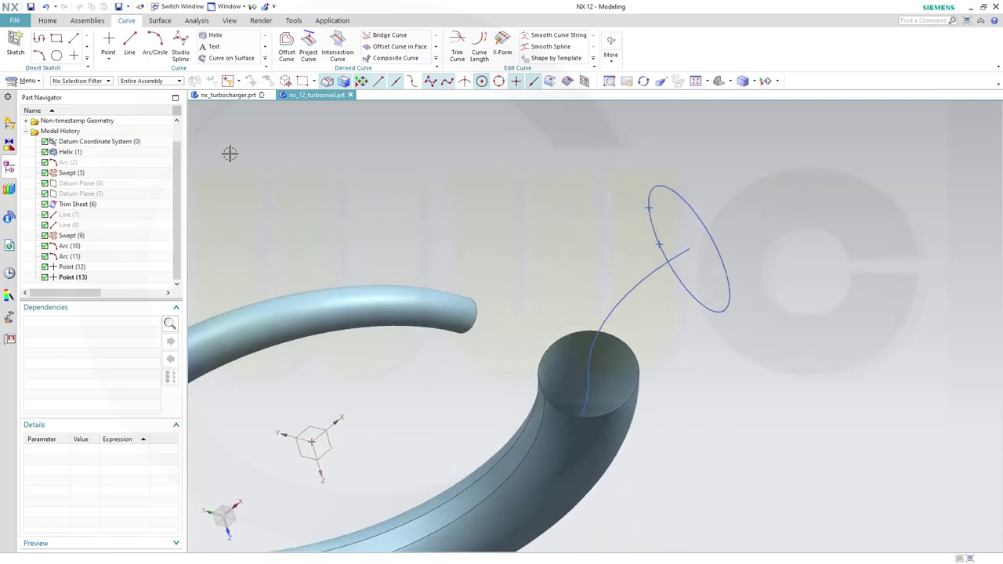
click(159, 22)
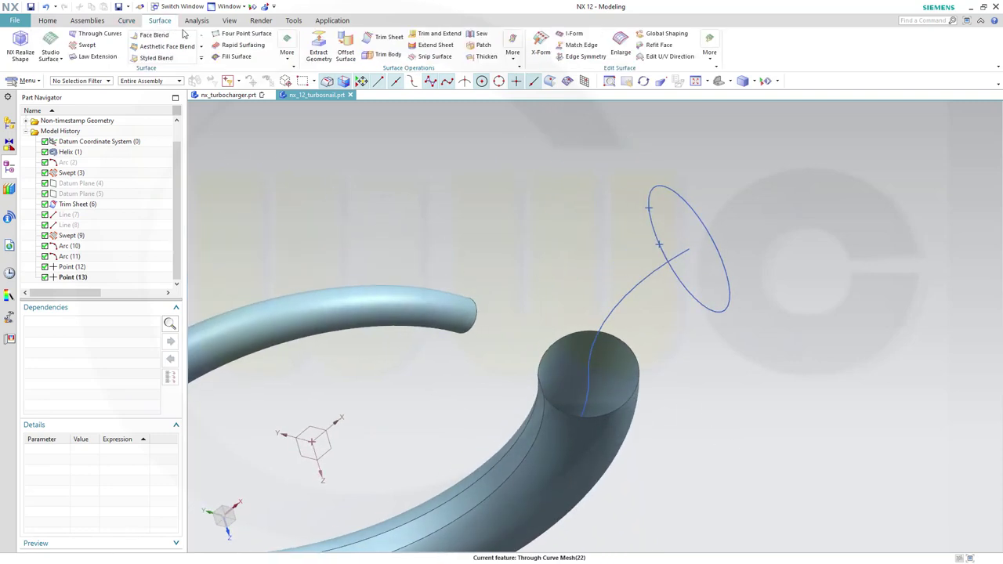
click(90, 34)
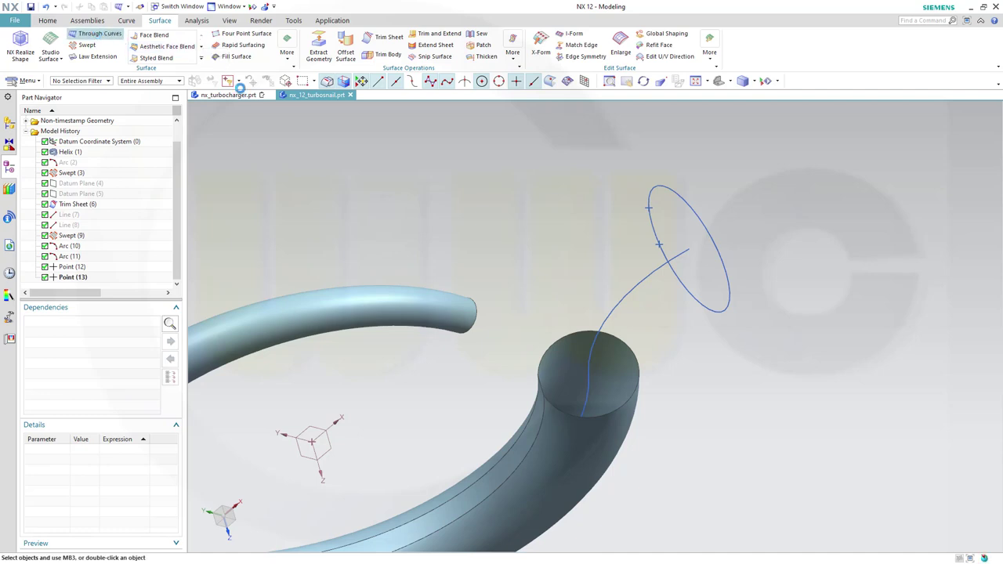
middle_drag(485, 315, 586, 362)
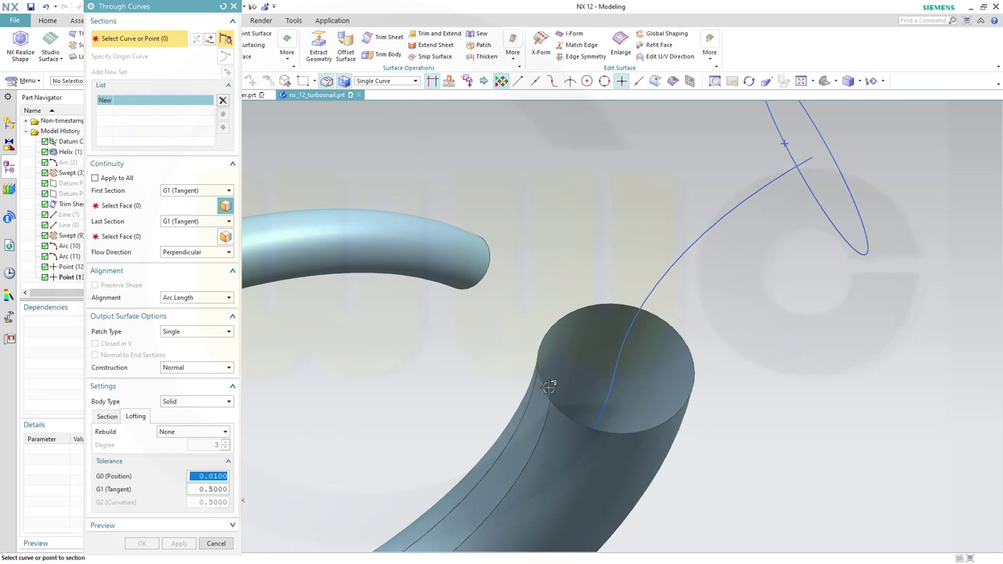
click(554, 279)
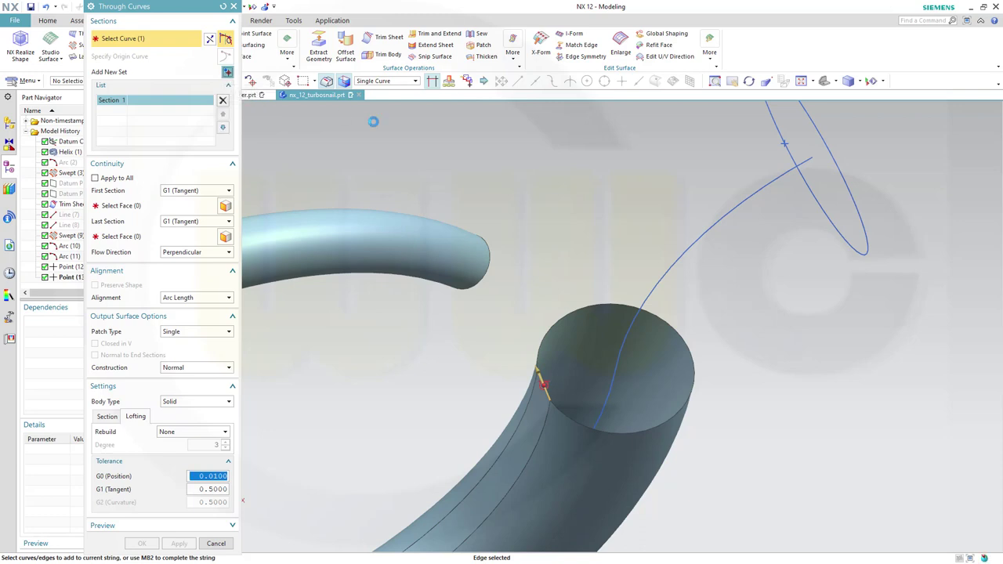
click(227, 72)
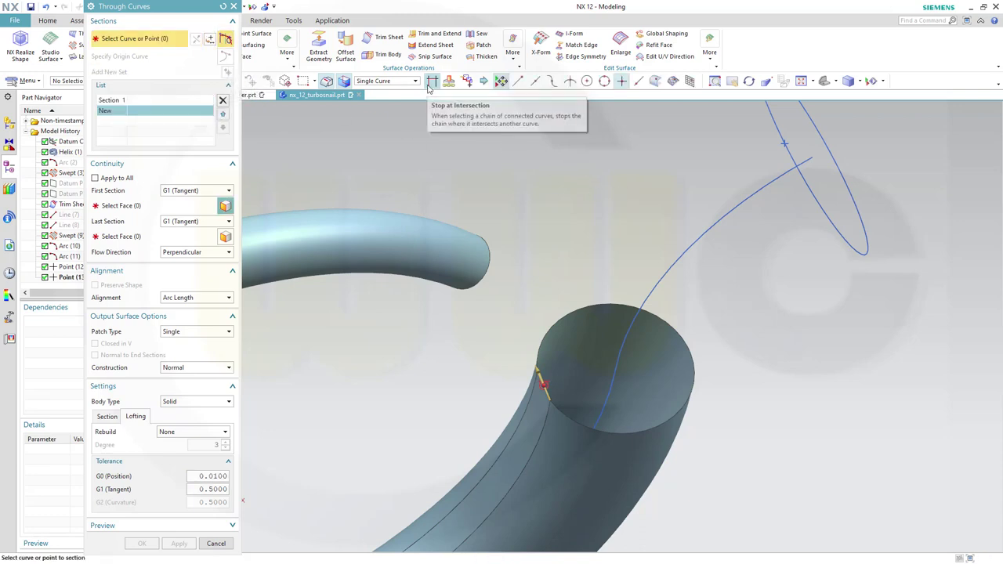
middle_drag(540, 269, 679, 218)
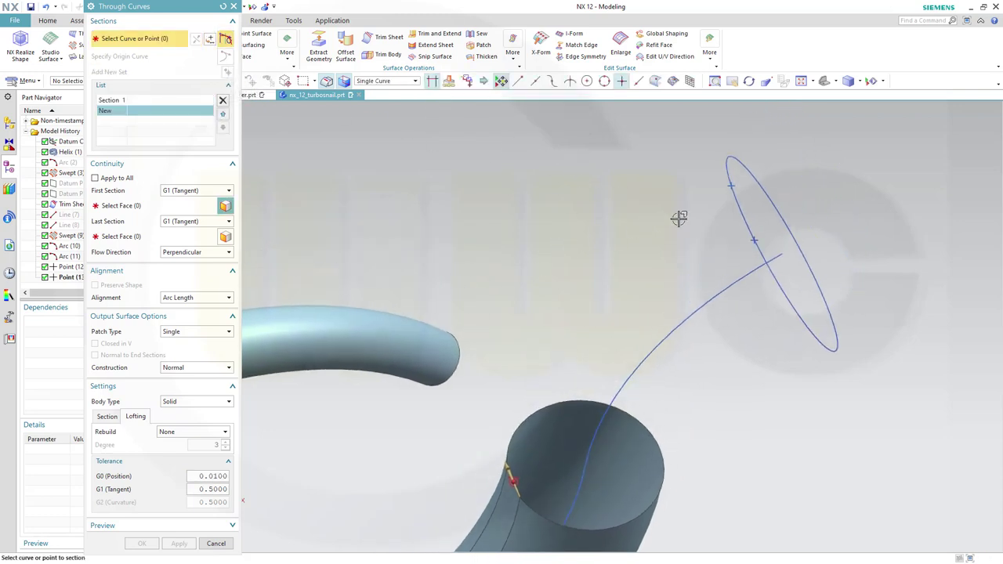
click(744, 225)
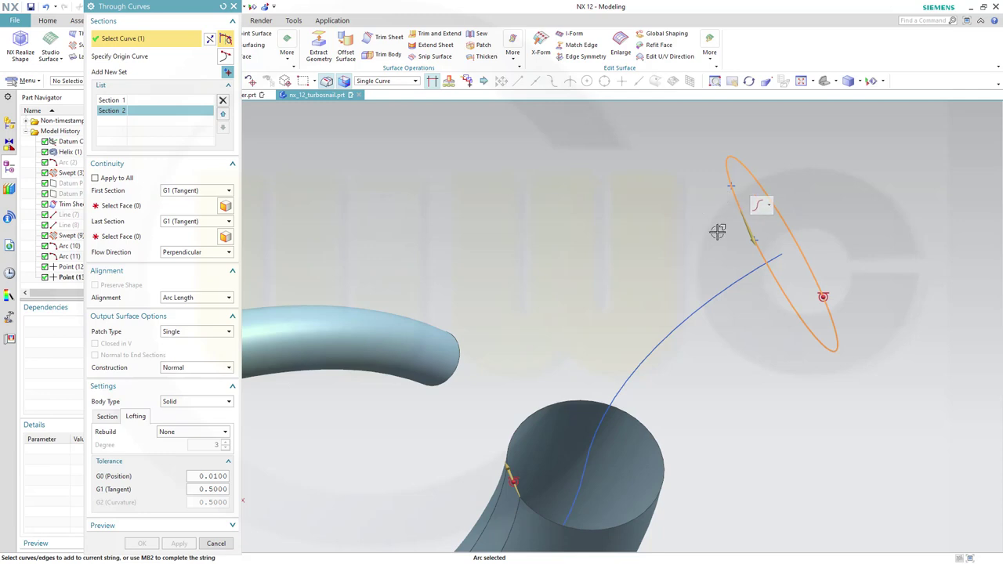
middle_drag(716, 228, 651, 233)
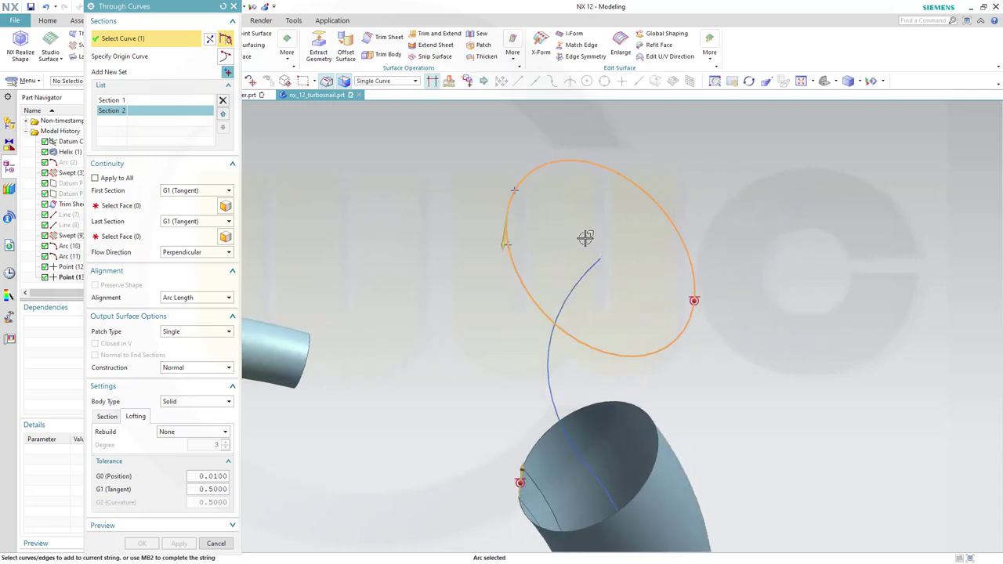
middle_drag(584, 237, 559, 227)
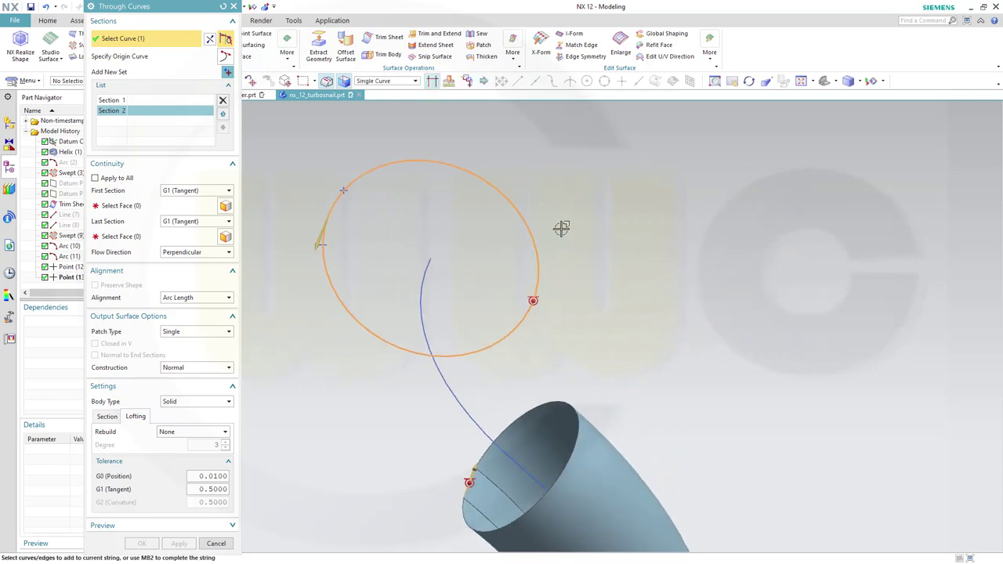
click(216, 544)
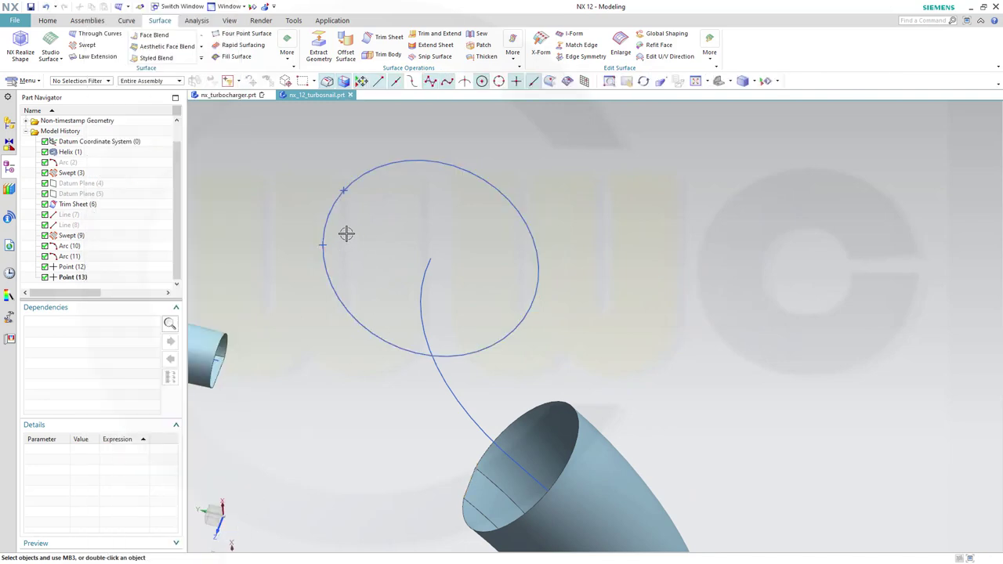
middle_drag(346, 234, 374, 226)
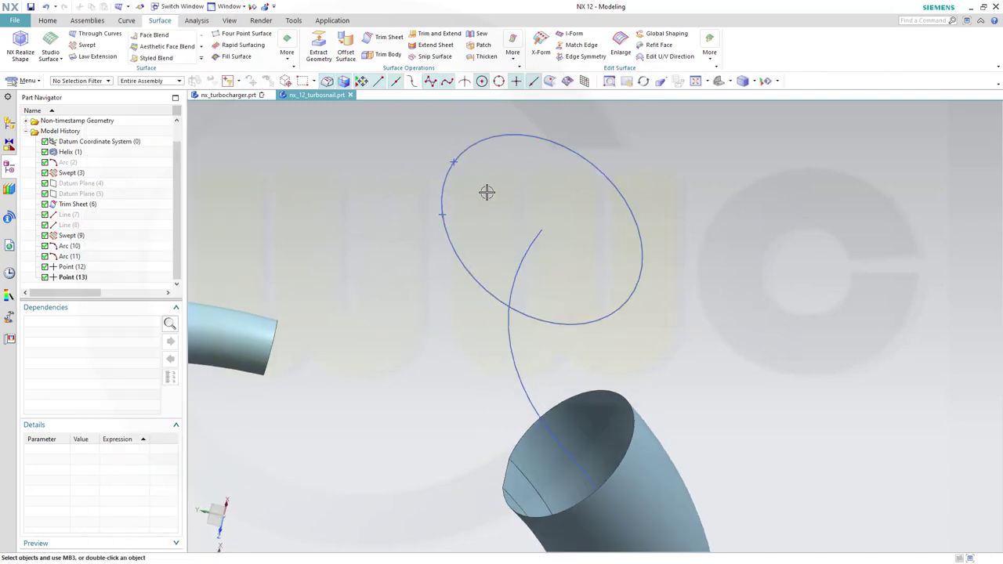
middle_drag(470, 196, 459, 199)
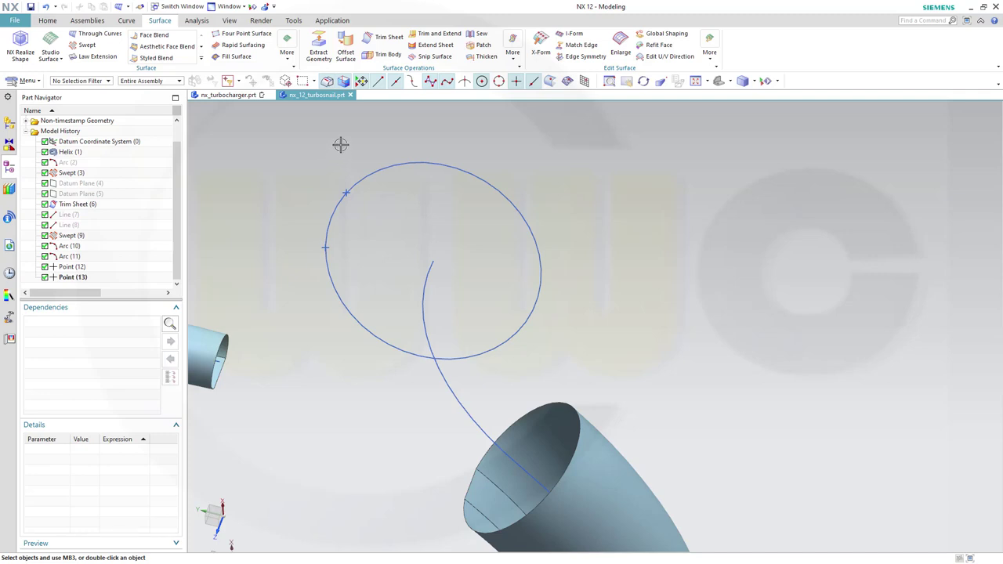
Trim the 35 mm outlet circle between its two points, bounded by both points.
click(126, 21)
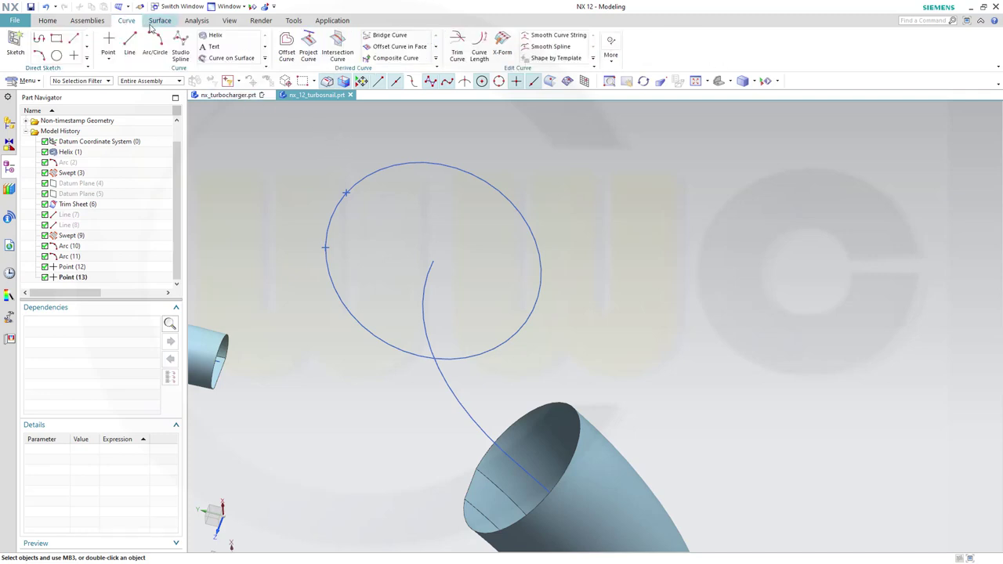
click(456, 53)
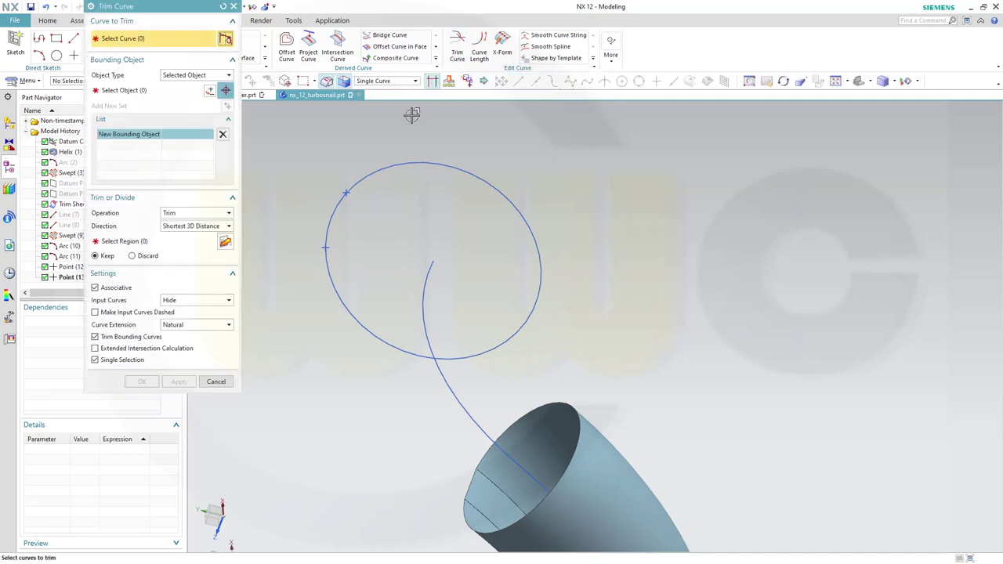
click(362, 176)
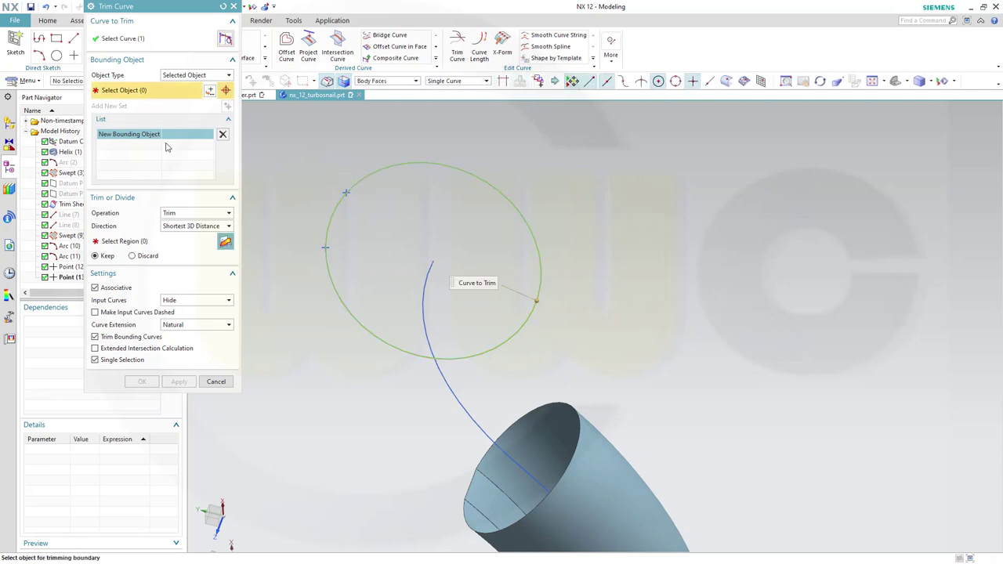
click(347, 192)
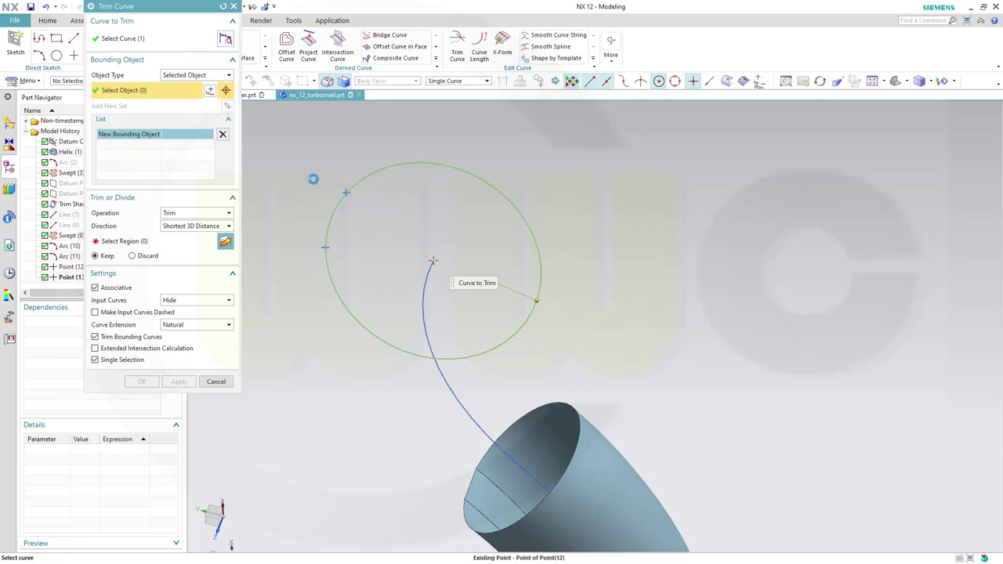
click(326, 248)
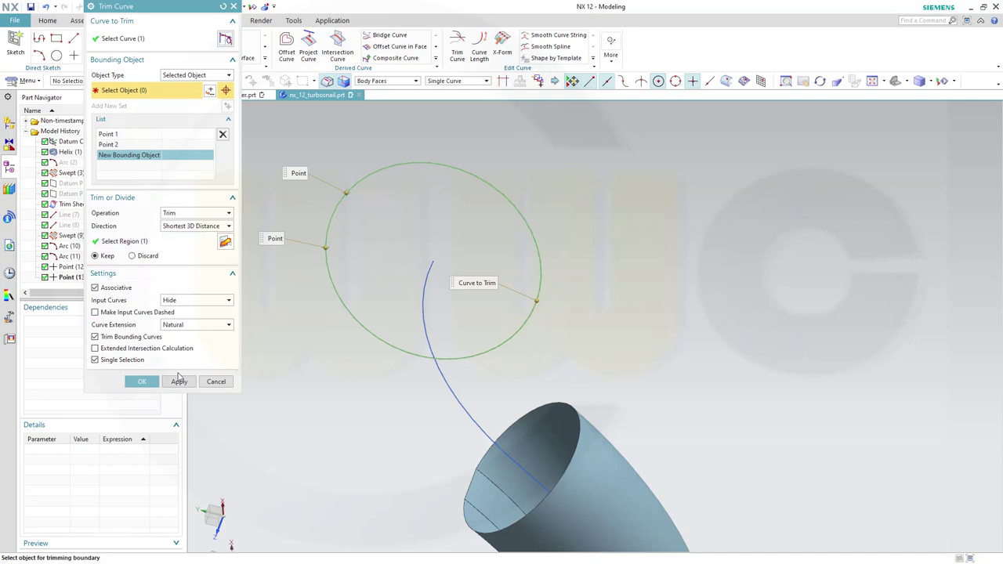
click(179, 381)
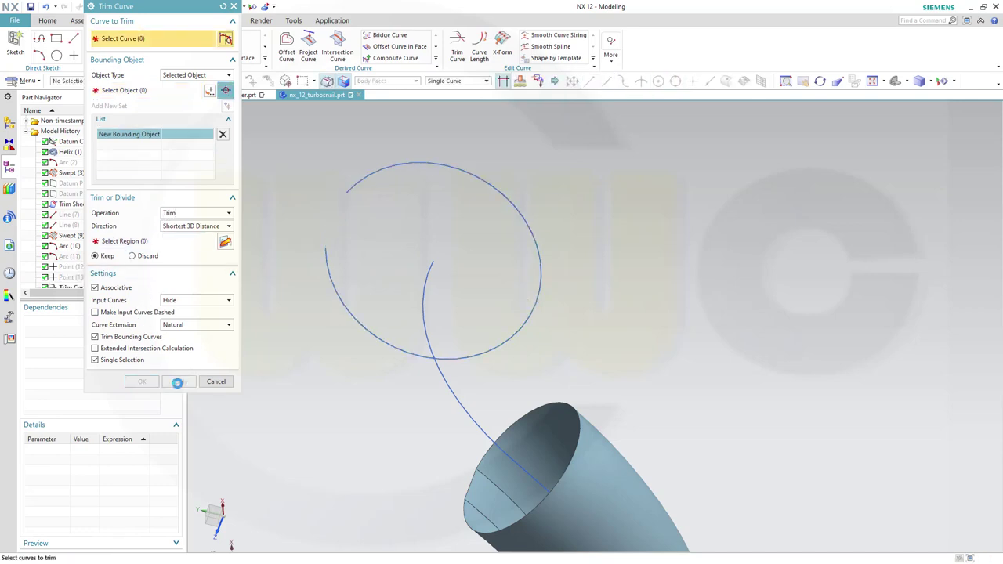
Edit Trim Curve (14) to Divide the circle at the lower and upper points.
click(215, 381)
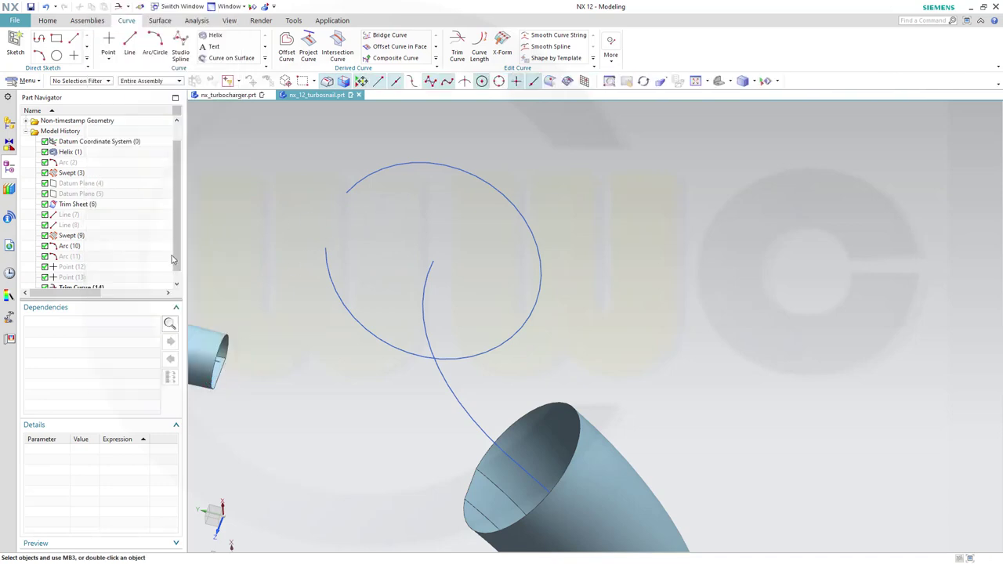
click(176, 283)
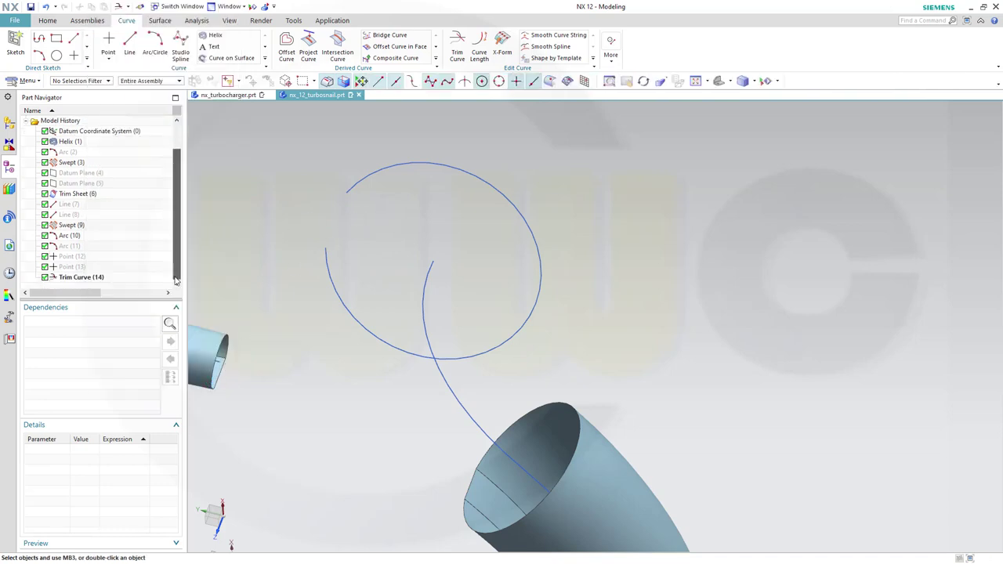
click(72, 278)
double_click(72, 277)
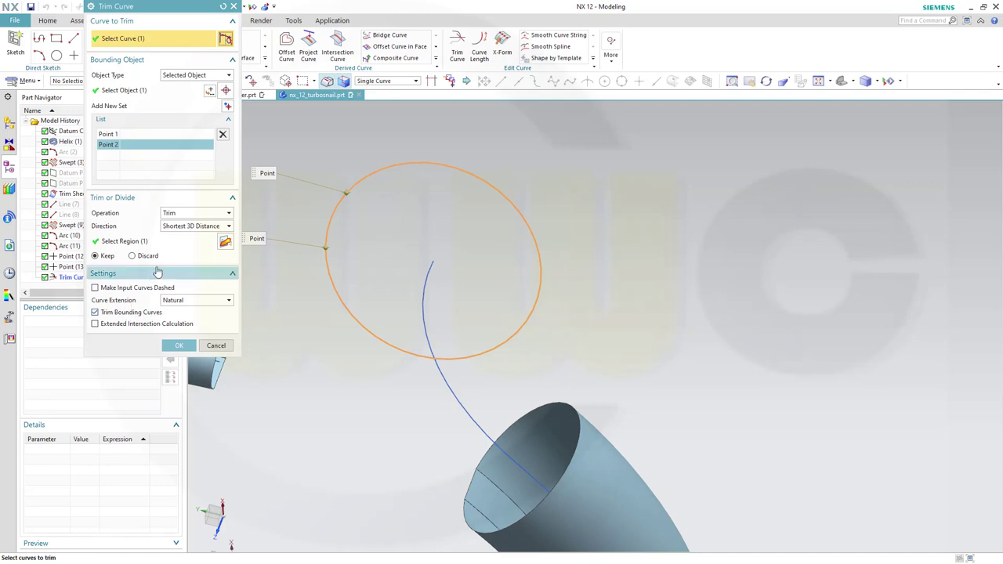
click(227, 214)
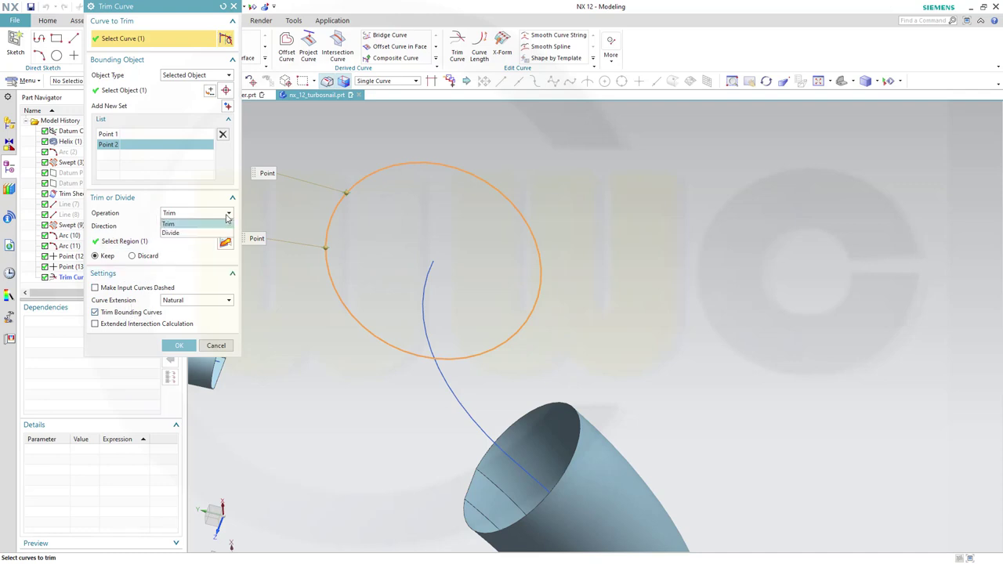
click(171, 233)
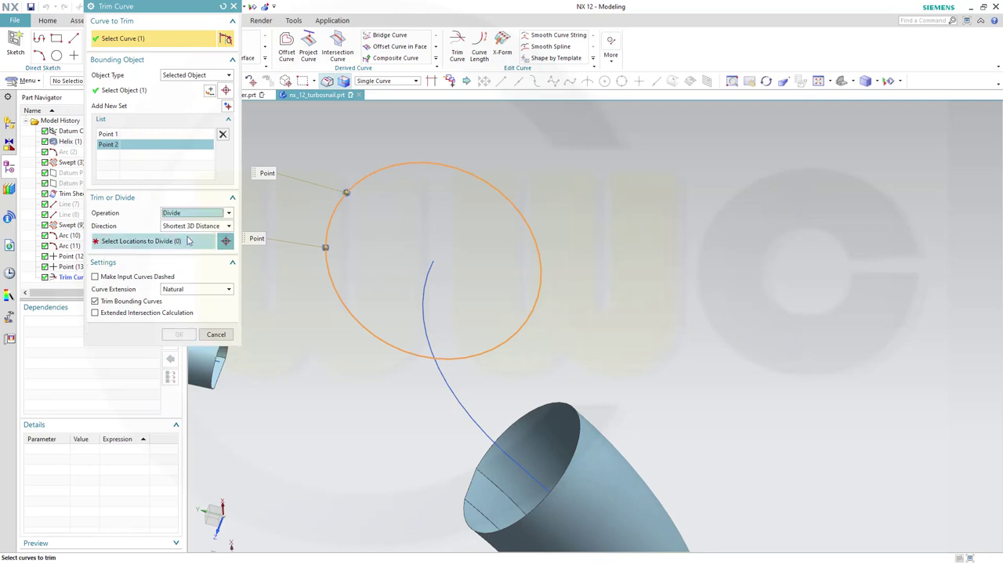
click(132, 242)
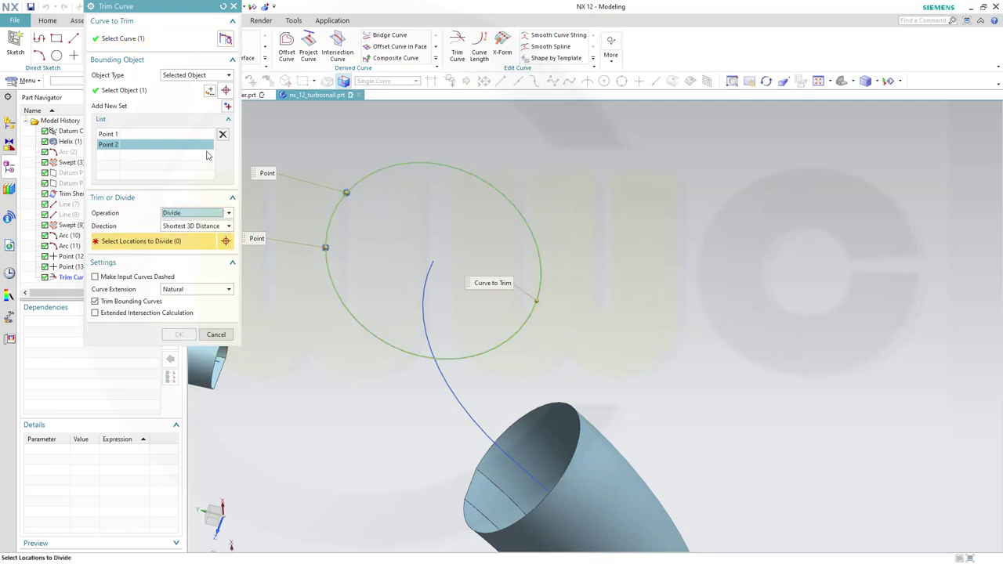
click(325, 245)
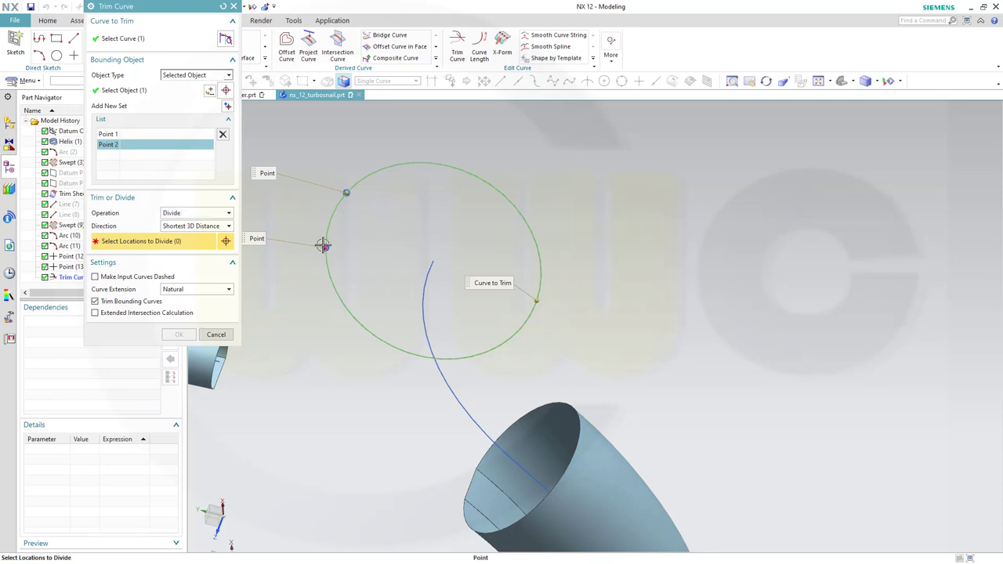
click(344, 194)
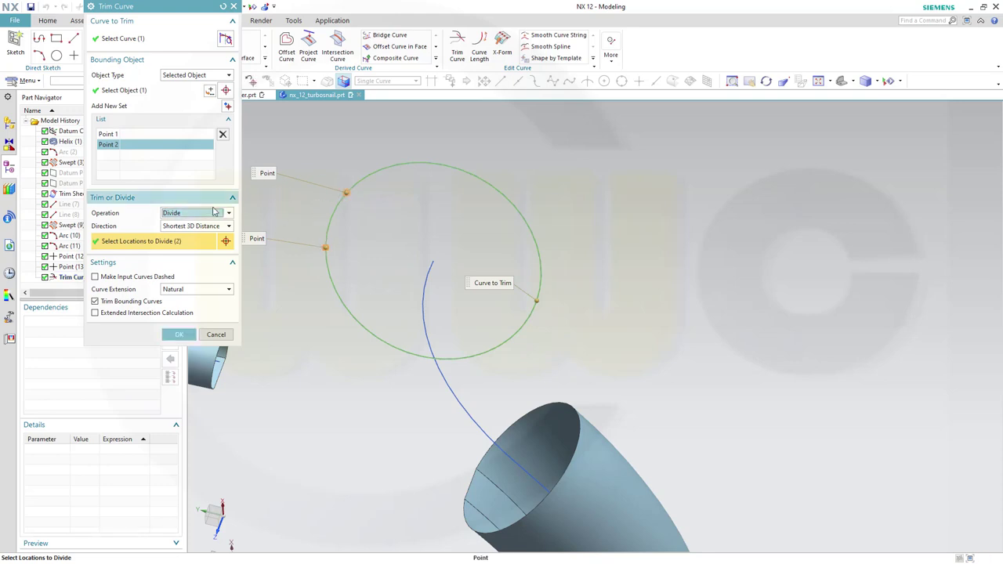
click(179, 334)
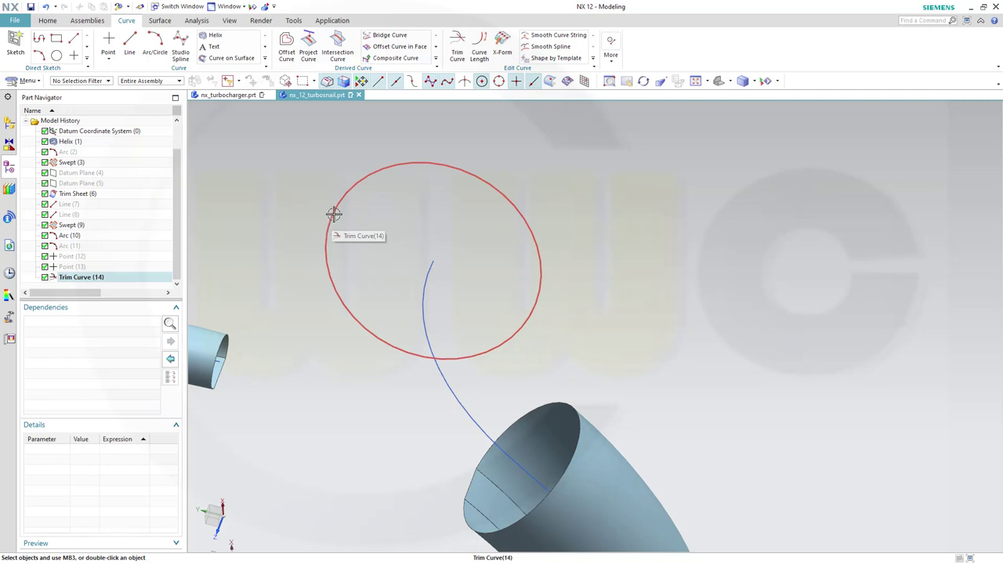
click(81, 277)
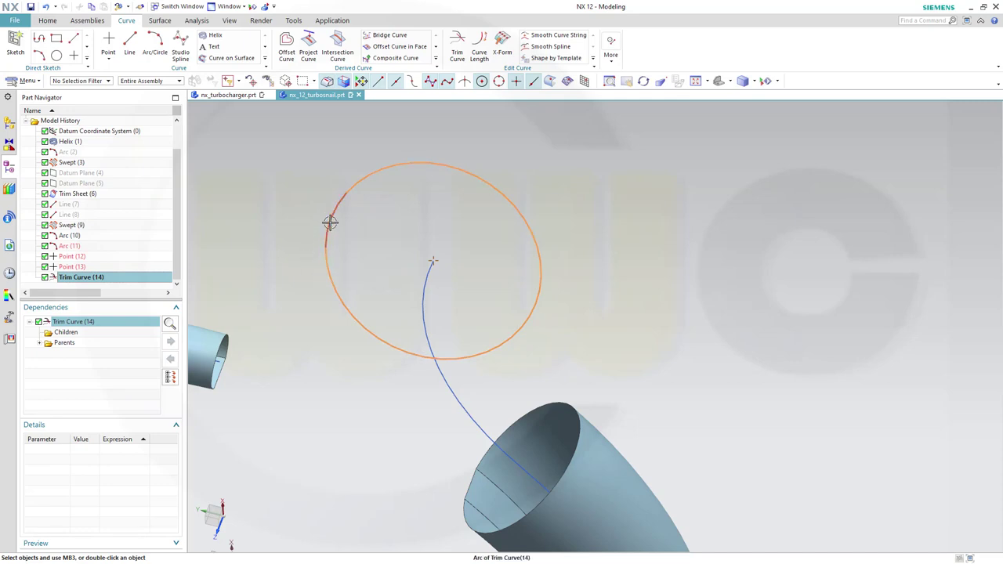
key(Escape)
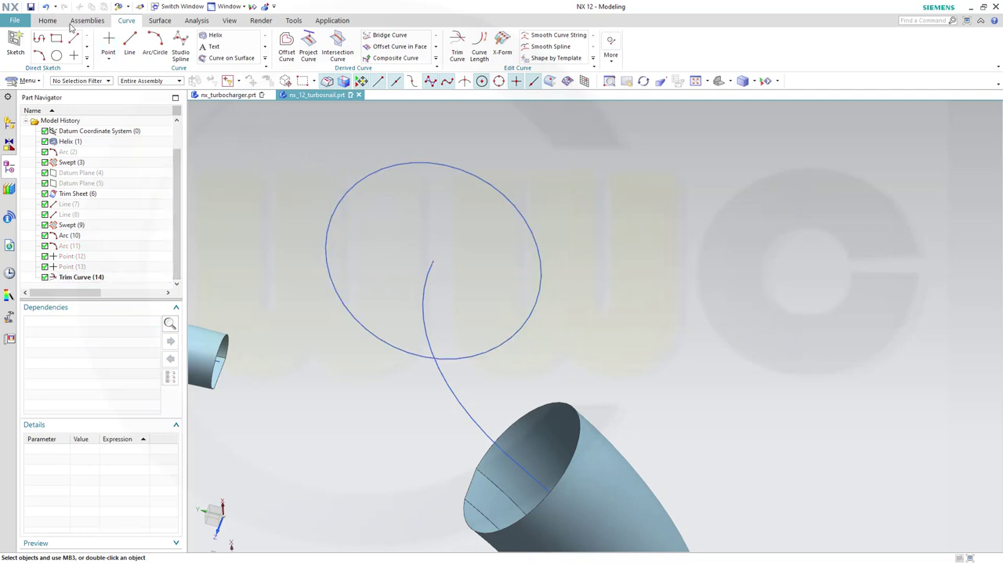
Start Through Curves with the short circle arc as first section at G0 (Position).
click(159, 20)
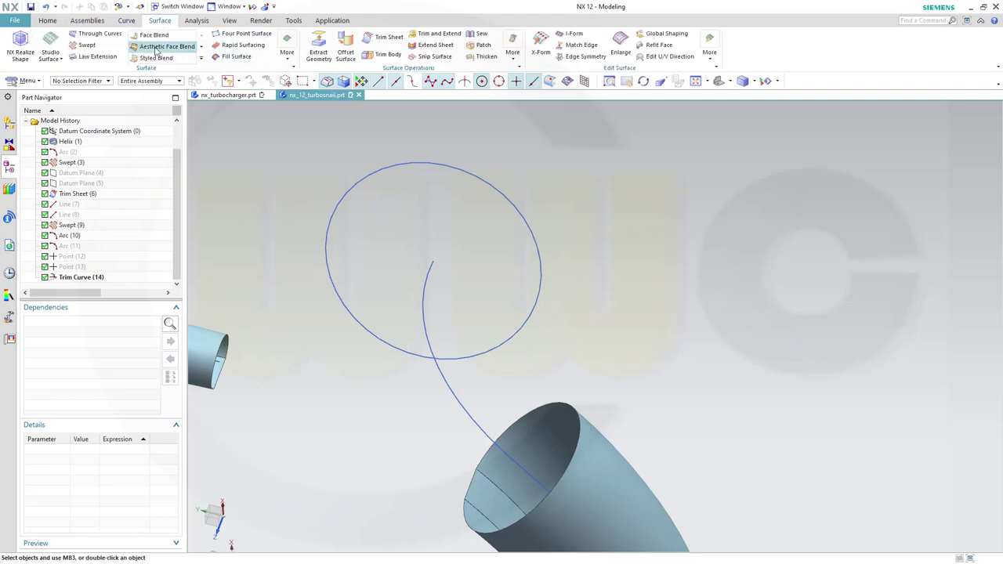
click(95, 34)
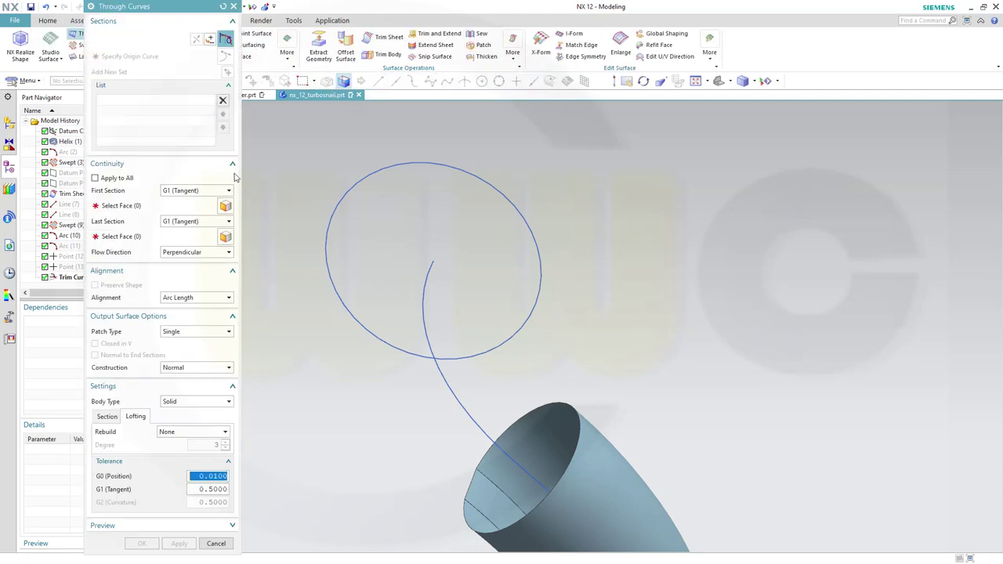
click(327, 223)
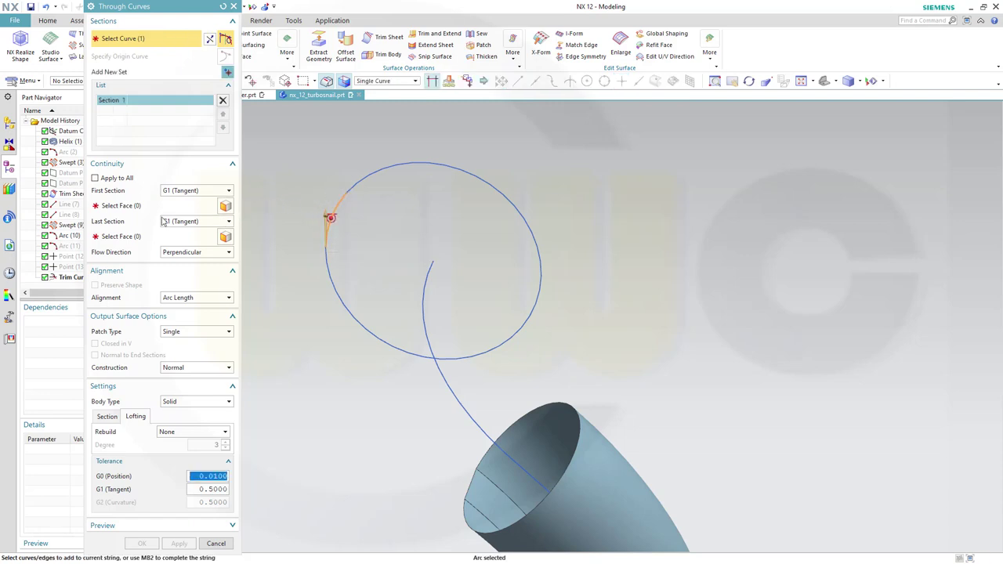
click(227, 191)
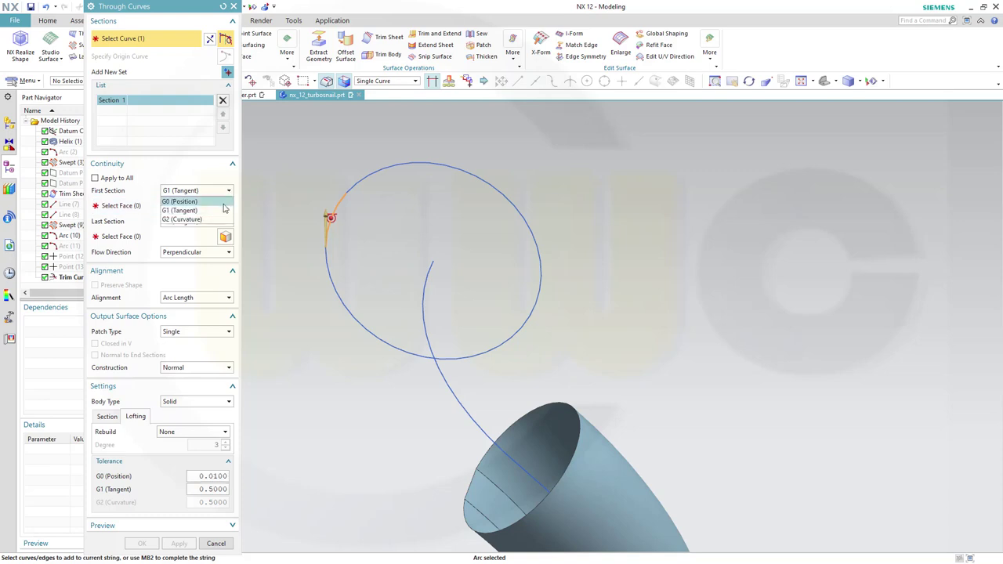
click(223, 203)
middle_drag(253, 246, 296, 263)
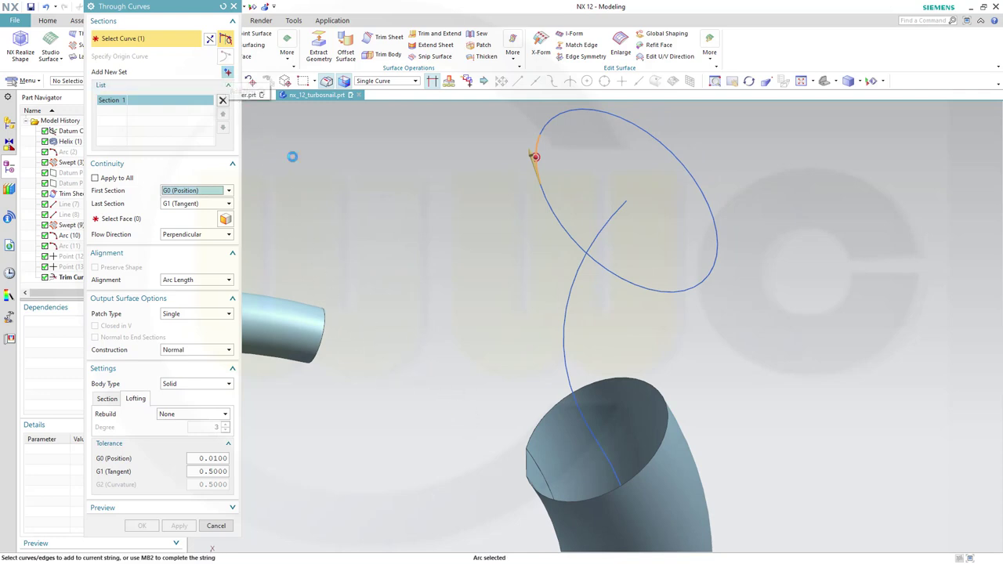
Add the outlet tube rim as second section, G1 tangent to the tube face, and create it.
click(465, 408)
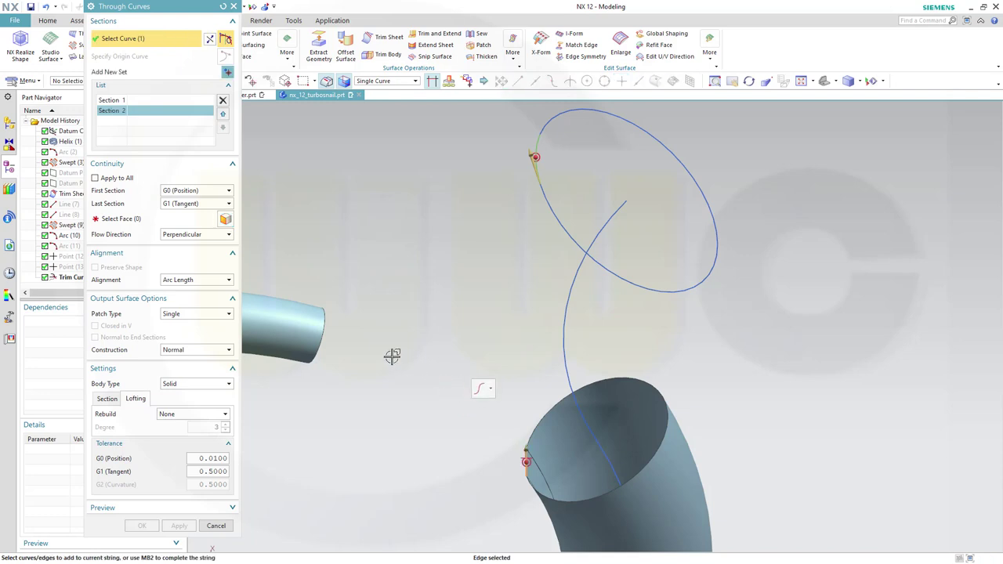
click(143, 223)
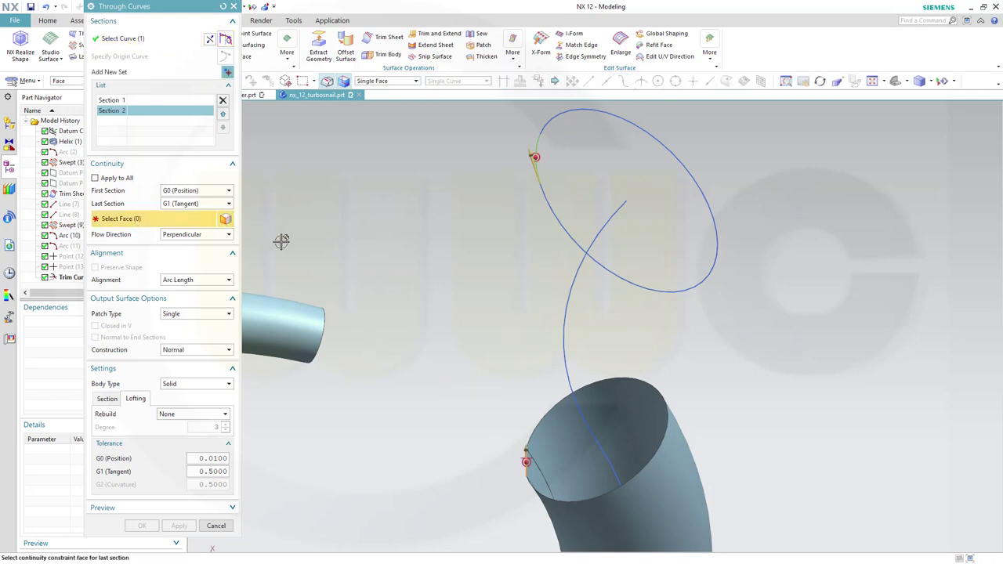
click(540, 475)
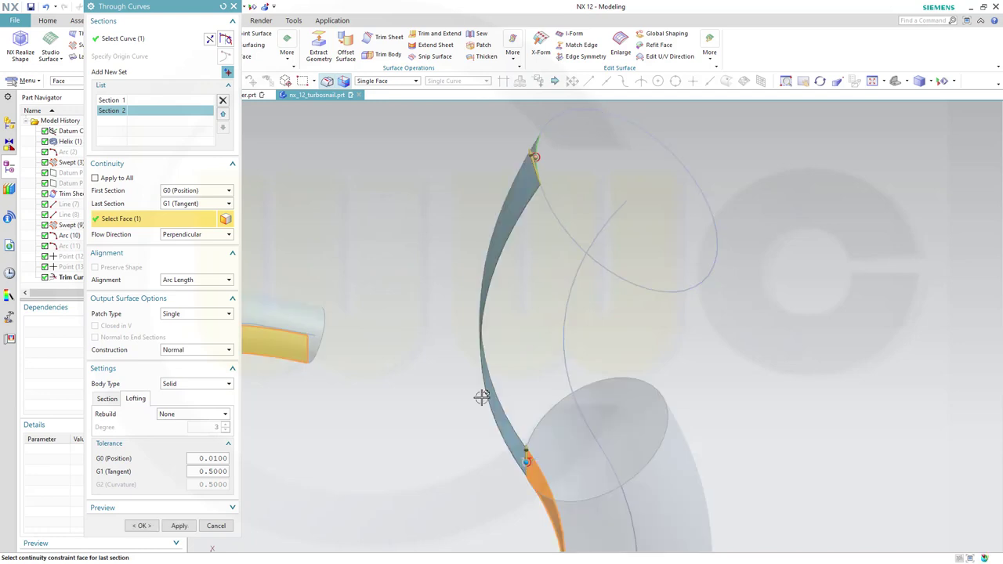
middle_drag(524, 345, 485, 271)
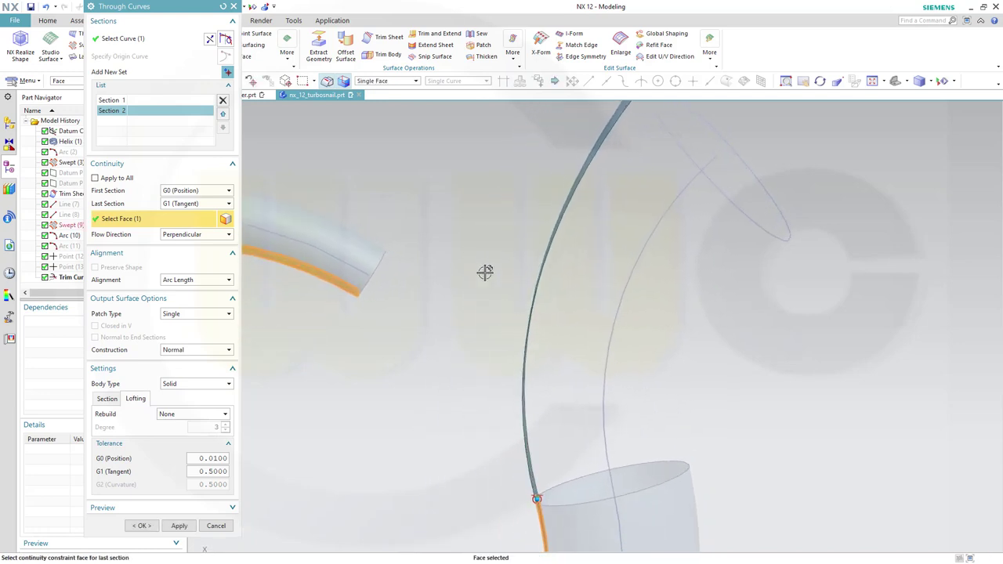
scroll(486, 269, up, 2)
scroll(488, 269, down, 5)
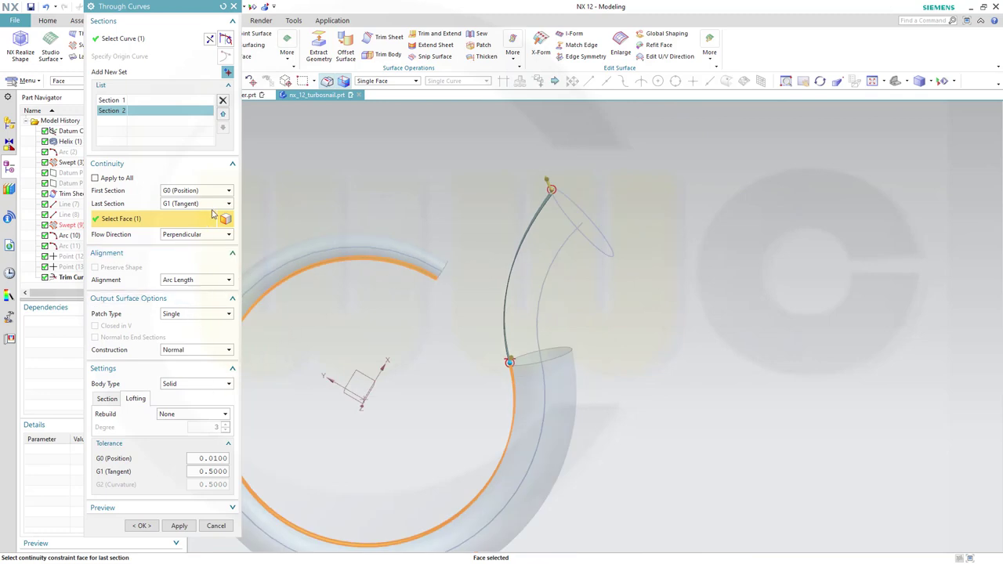
middle_drag(361, 209, 408, 210)
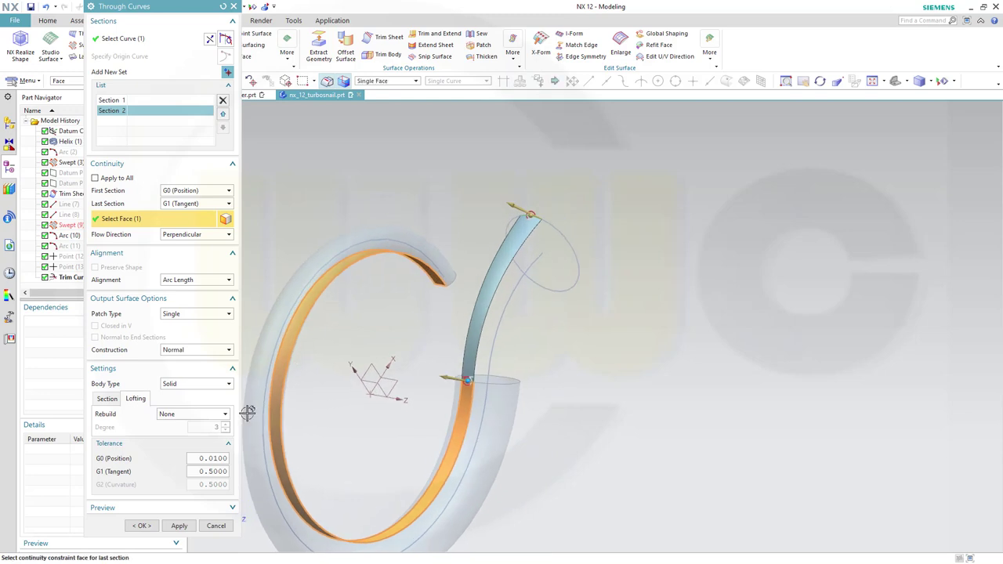
click(142, 525)
middle_drag(557, 363, 484, 266)
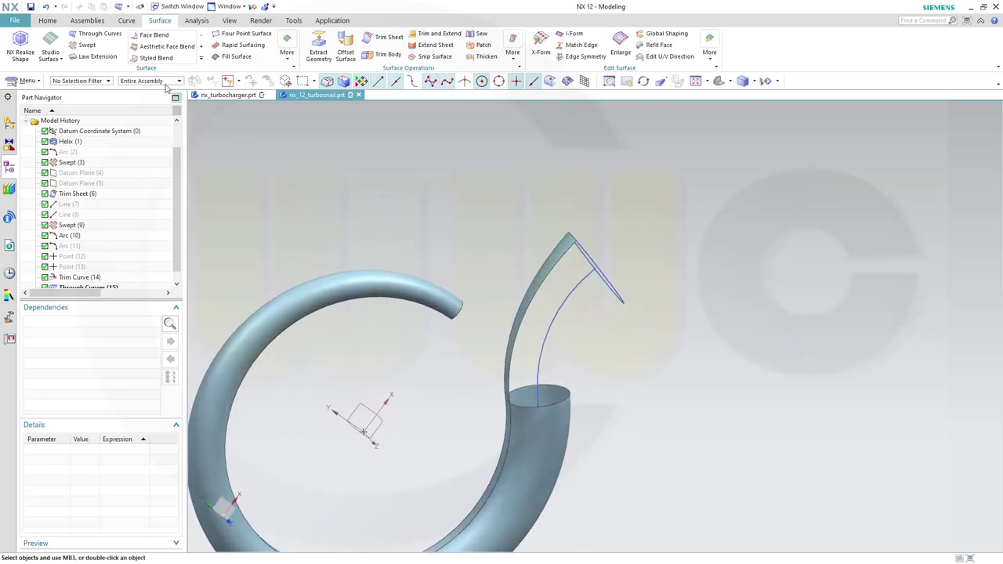
Start Through Curve Mesh with the tube top rim and the ellipse as primary curves.
click(62, 61)
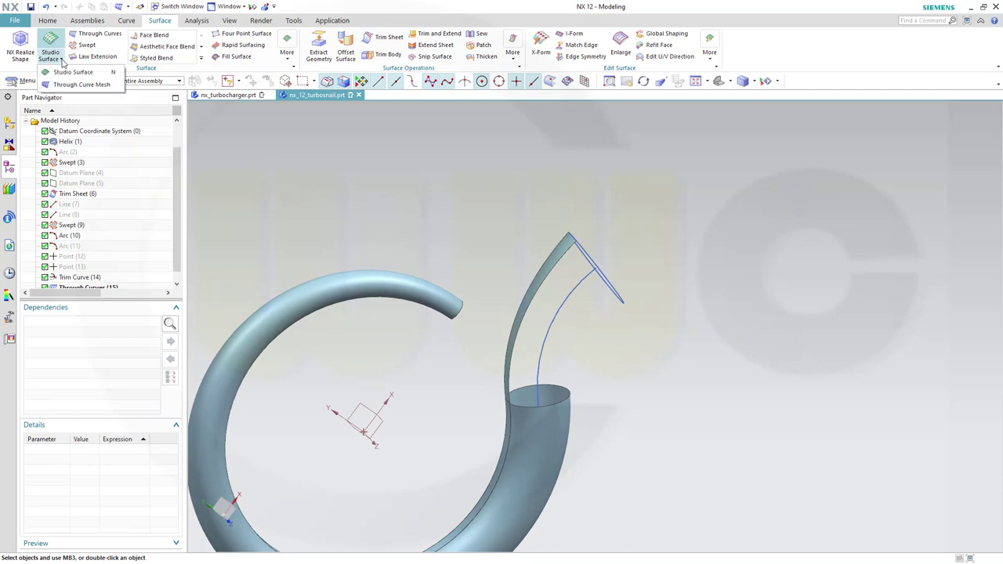
click(79, 84)
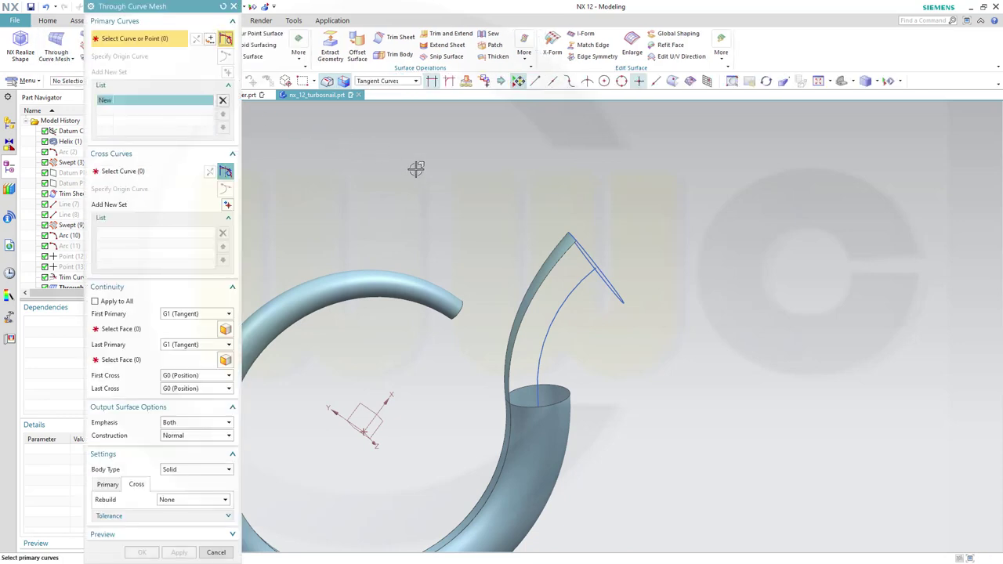
middle_drag(415, 169, 394, 164)
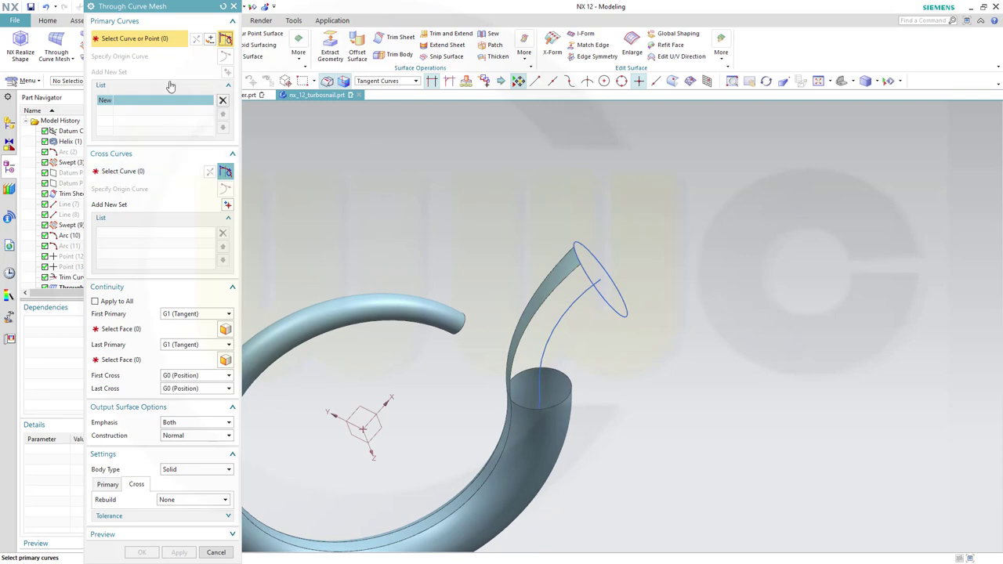
click(152, 100)
click(529, 405)
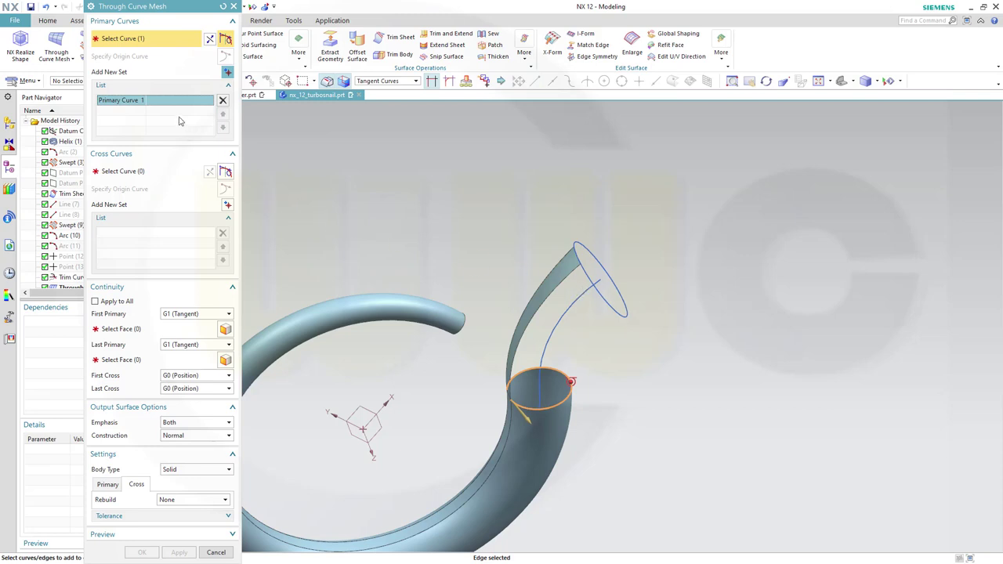
click(227, 71)
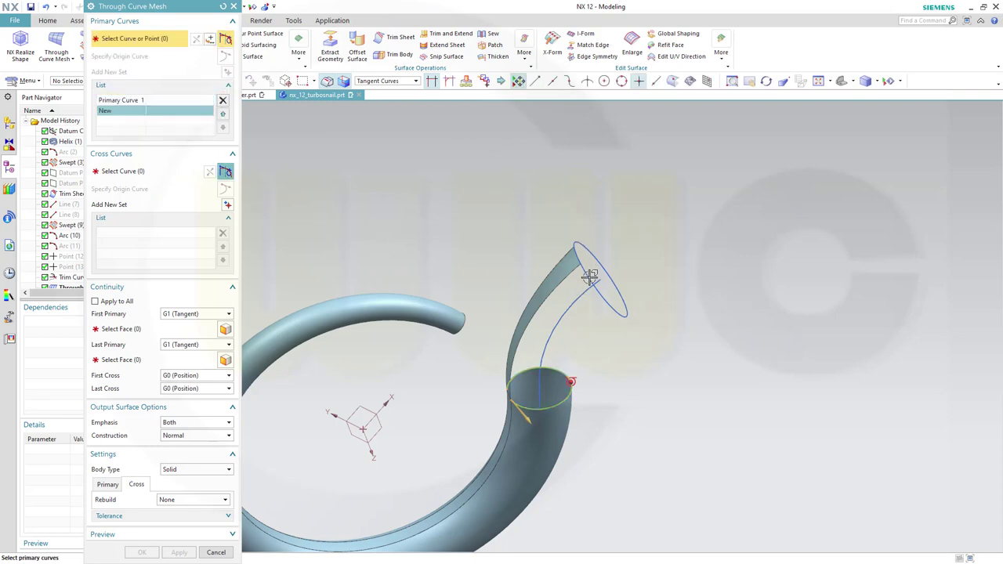
click(618, 307)
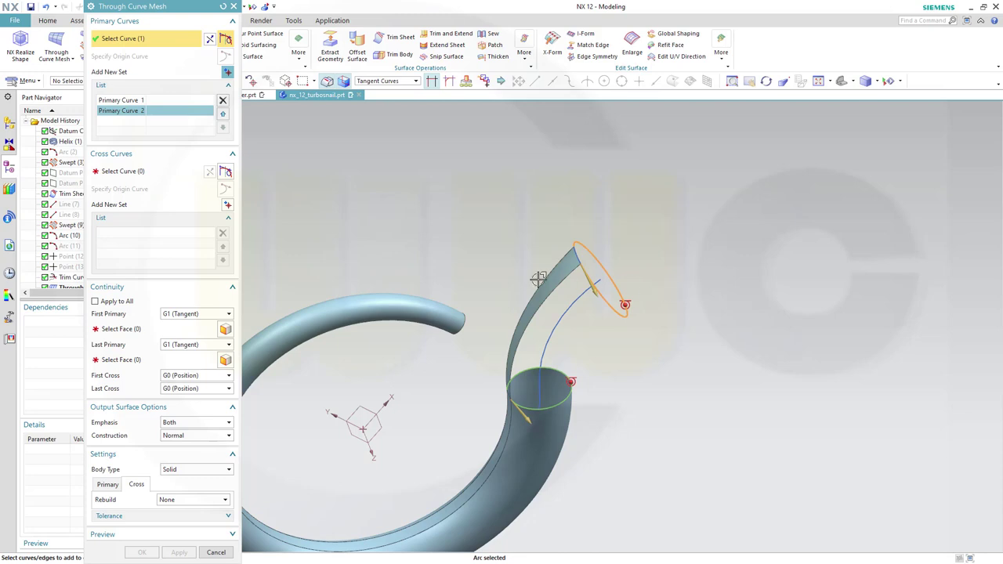
Pick the strip's two edges as the first and second cross curves.
click(147, 174)
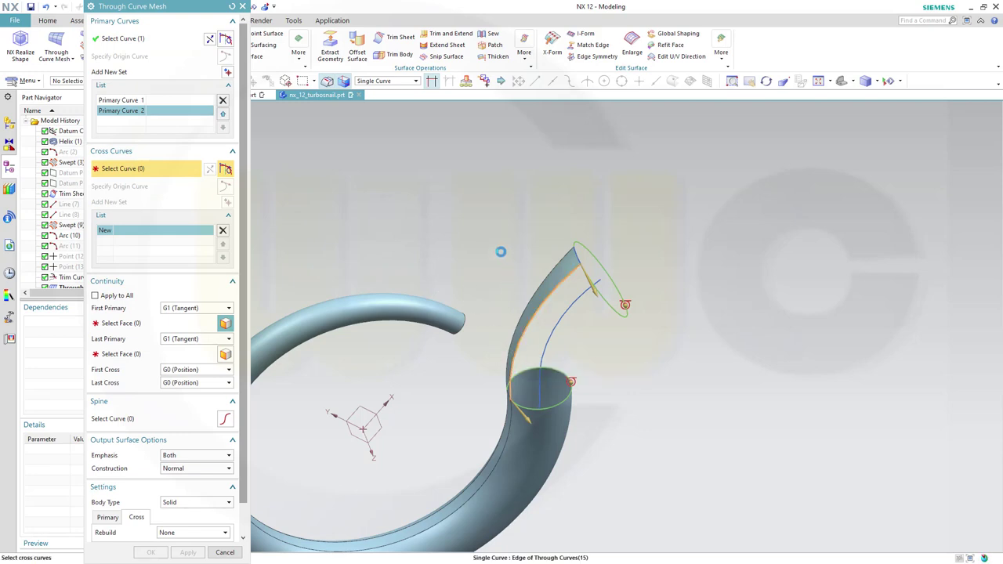
click(501, 251)
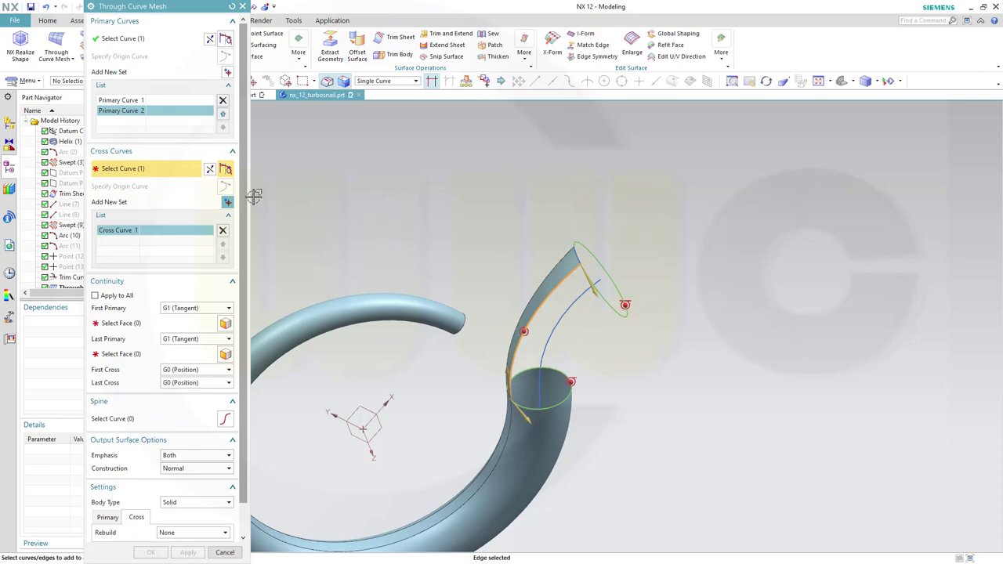
click(227, 202)
middle_drag(402, 230, 487, 281)
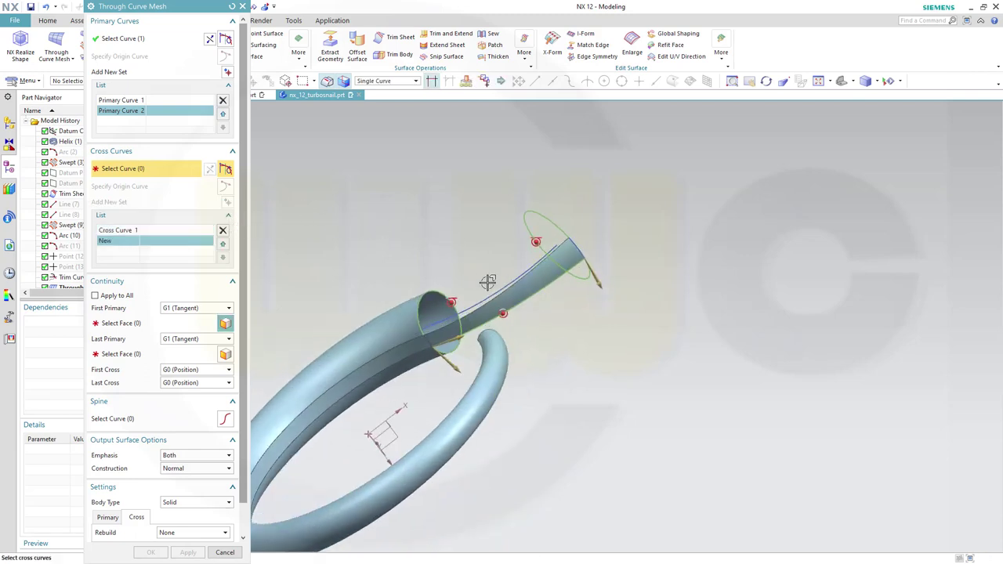
click(495, 298)
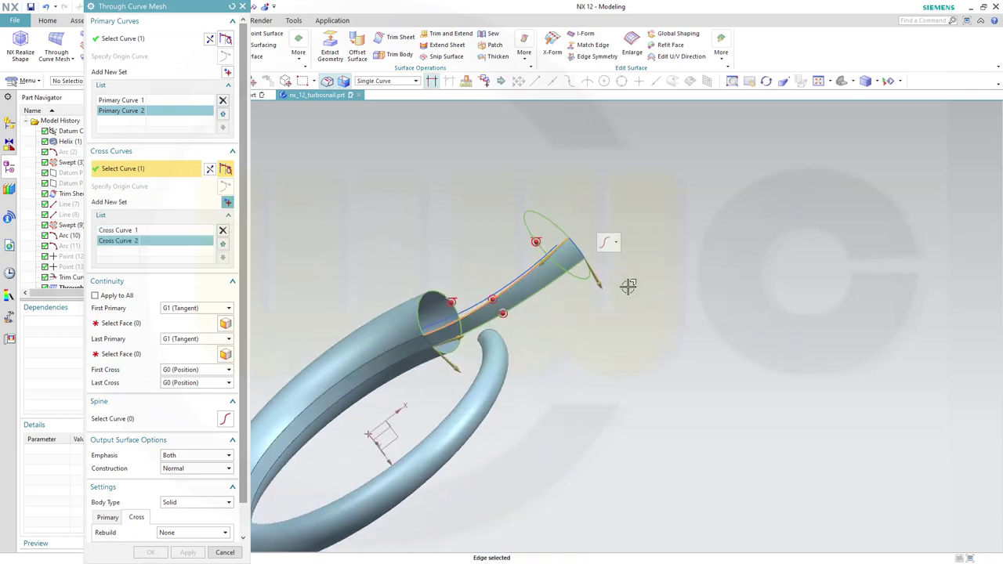
Make the first primary G1 tangent to the tube face and the last primary G0 (Position).
middle_drag(619, 345, 590, 316)
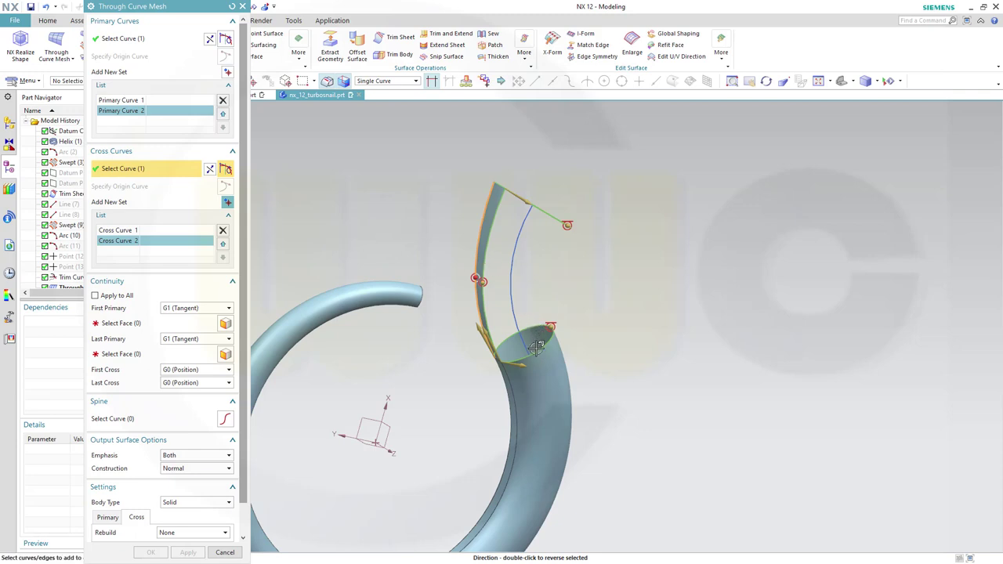
click(125, 323)
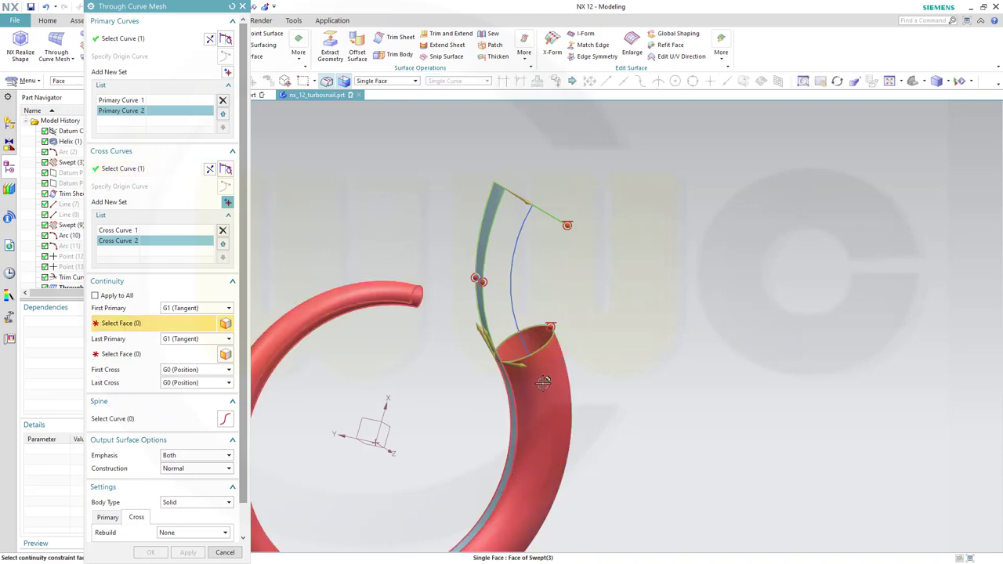
click(543, 381)
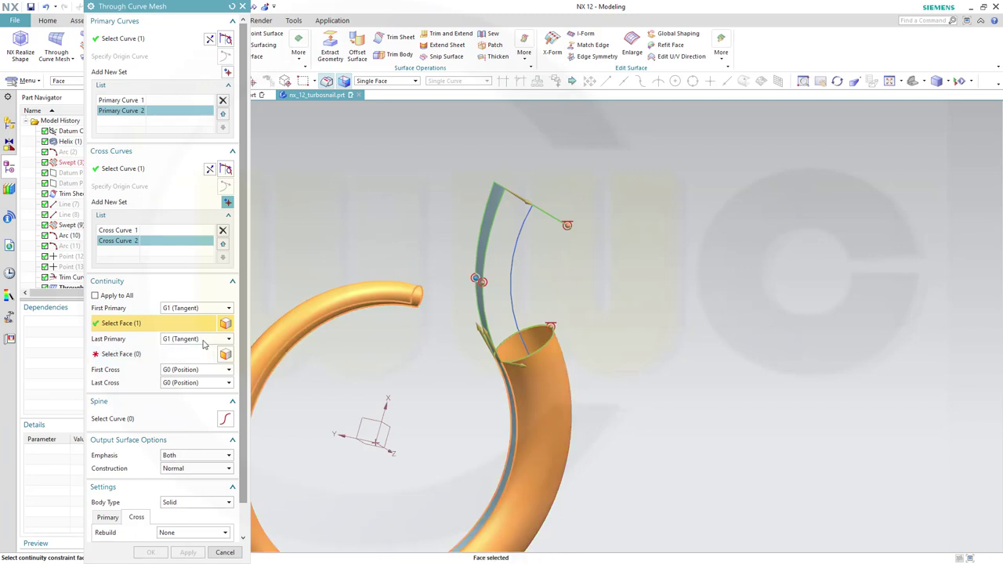
click(227, 340)
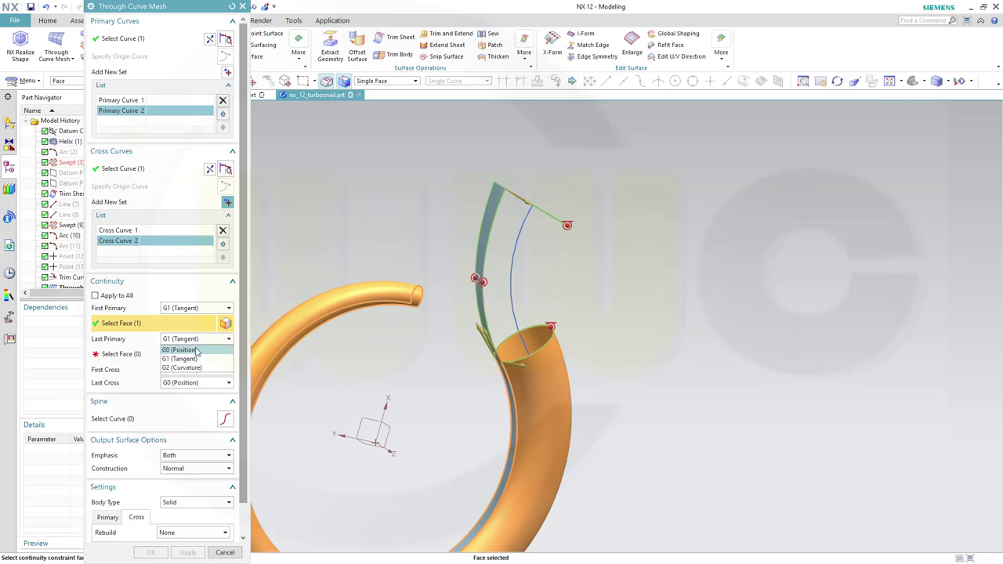
click(197, 346)
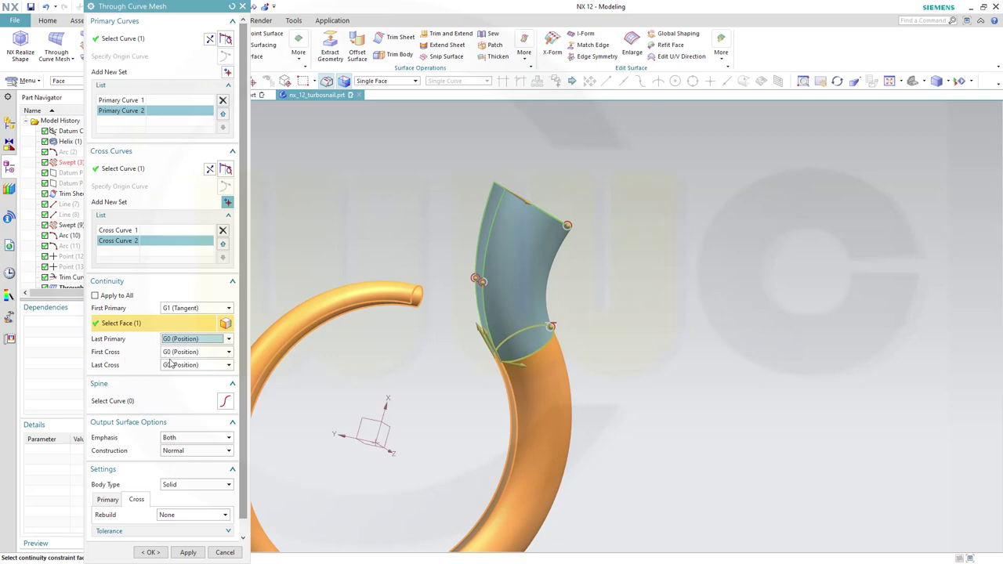
Keep first cross continuity at G0 (Position) and set Body Type to Sheet.
click(228, 354)
click(200, 372)
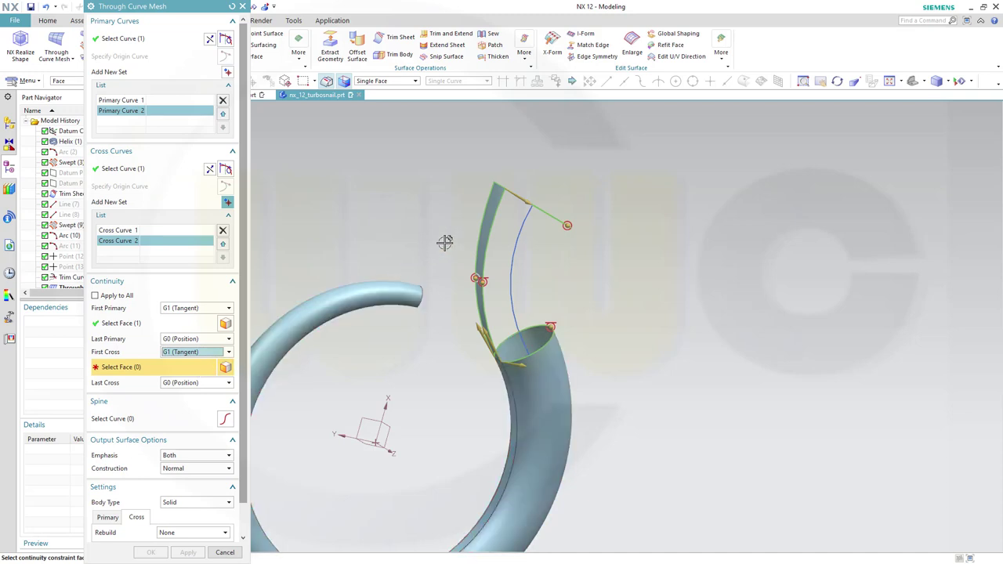
click(478, 222)
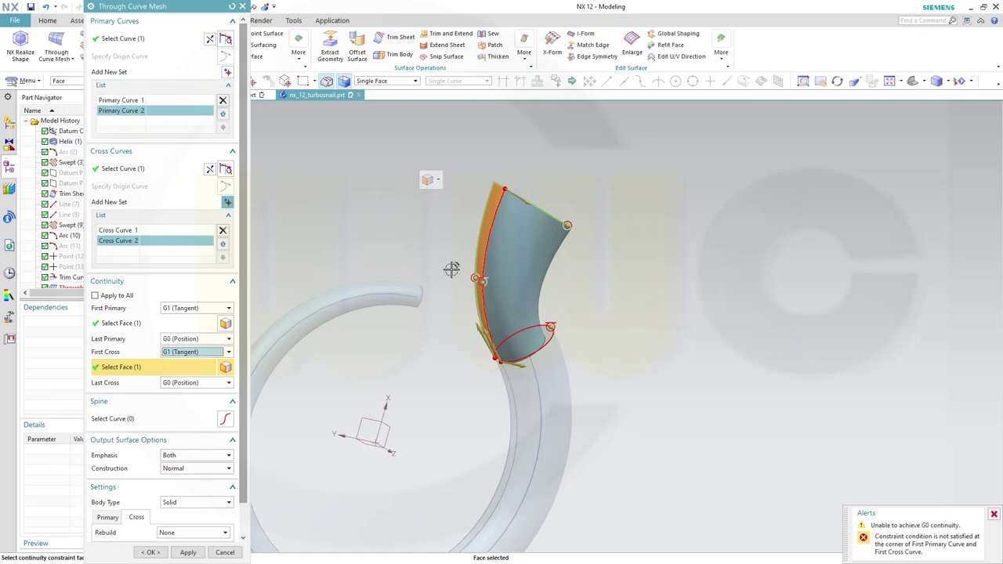
click(229, 353)
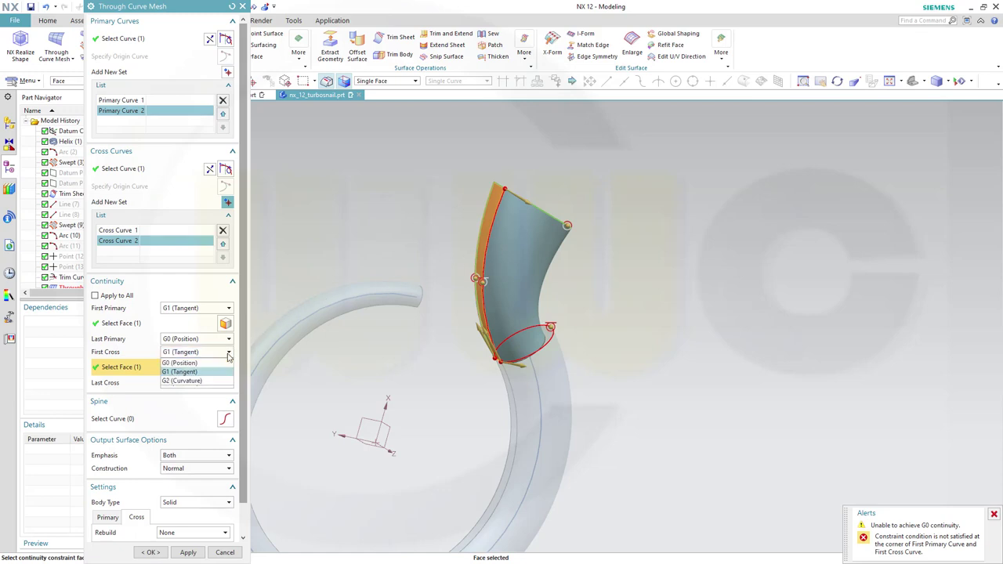
click(192, 364)
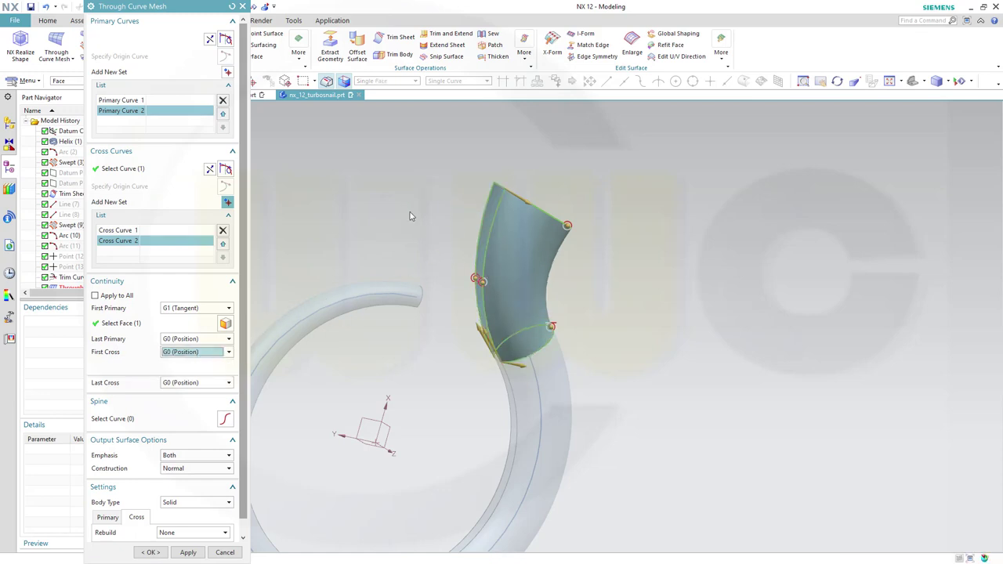
mouse_move(412, 219)
middle_down()
mouse_move(443, 218)
mouse_move(447, 230)
mouse_move(397, 208)
middle_up()
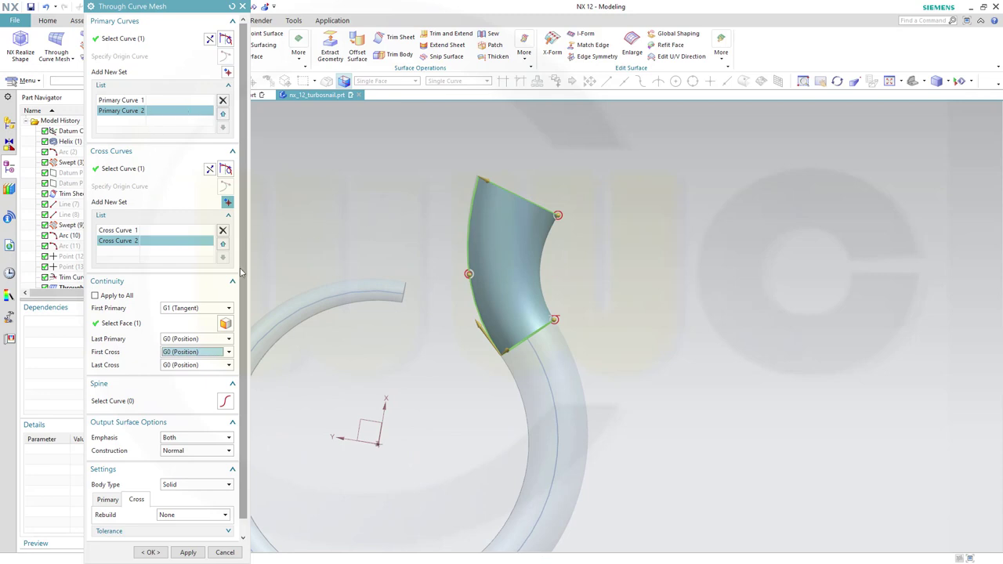
click(228, 485)
click(210, 506)
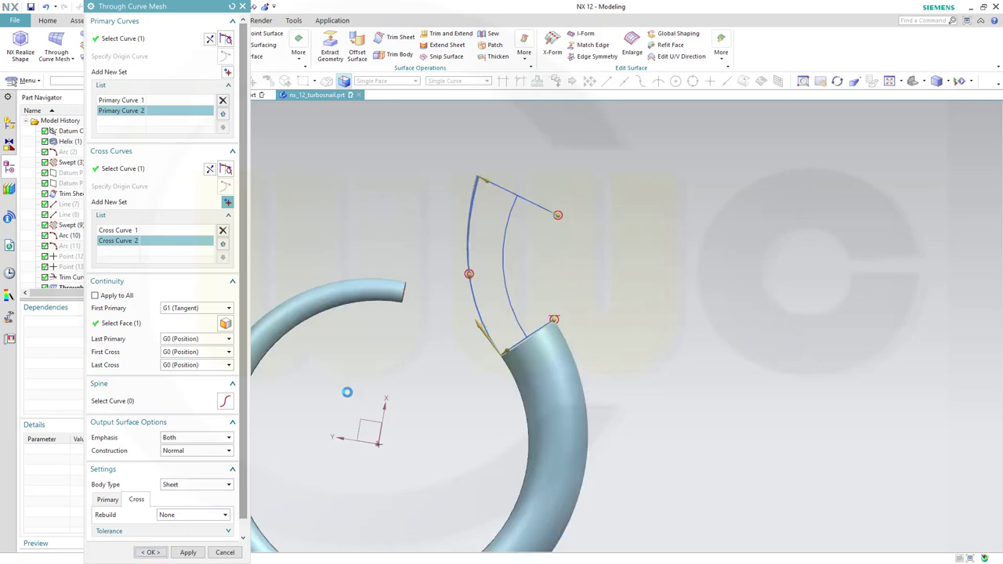
middle_drag(401, 380, 401, 346)
Zoom and orbit onto the gap between ring tube and outlet pipe, then expand the blend gallery.
scroll(385, 354, down, 2)
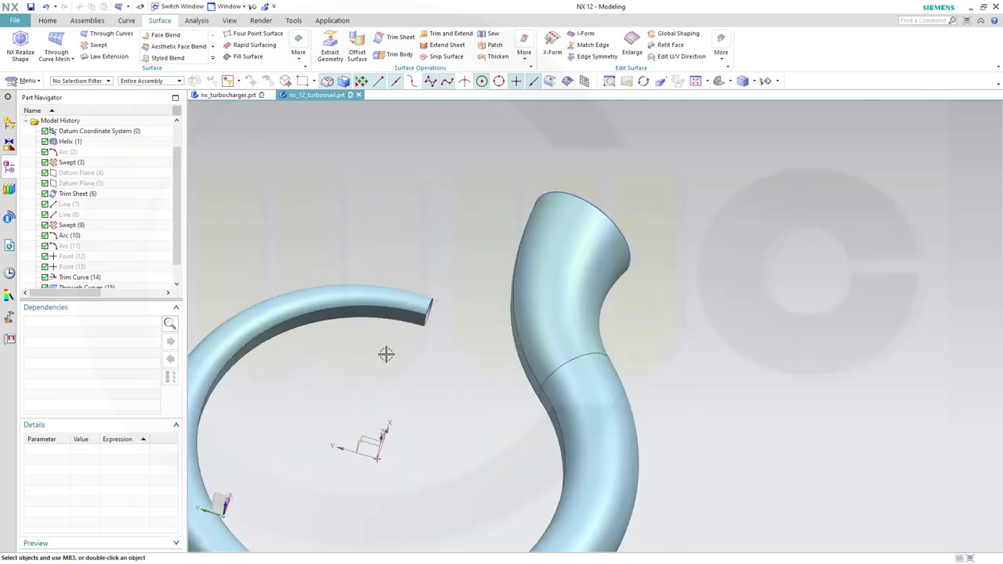
scroll(385, 355, up, 1)
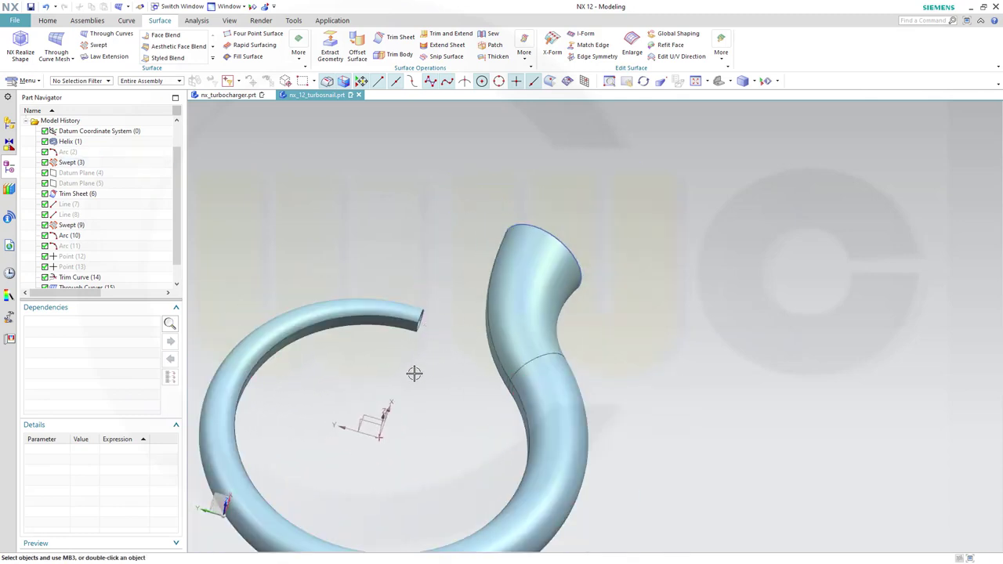
middle_drag(414, 374, 477, 389)
scroll(485, 387, down, 2)
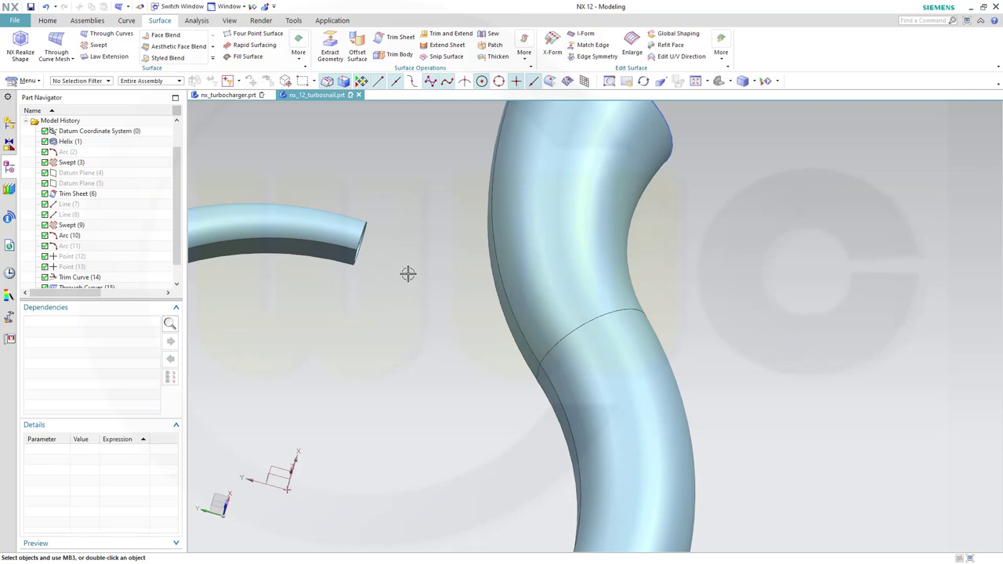
middle_drag(385, 268, 370, 288)
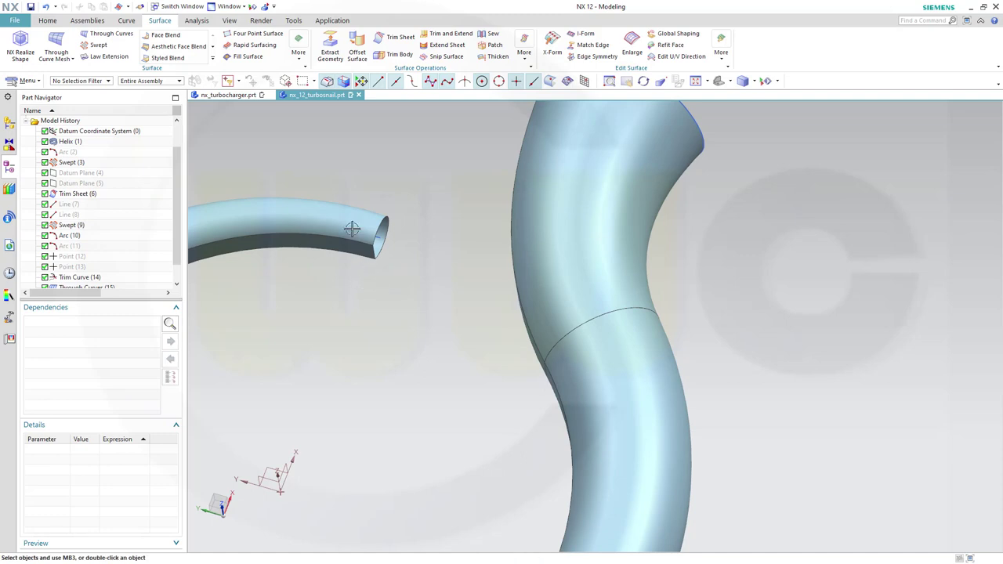
click(211, 60)
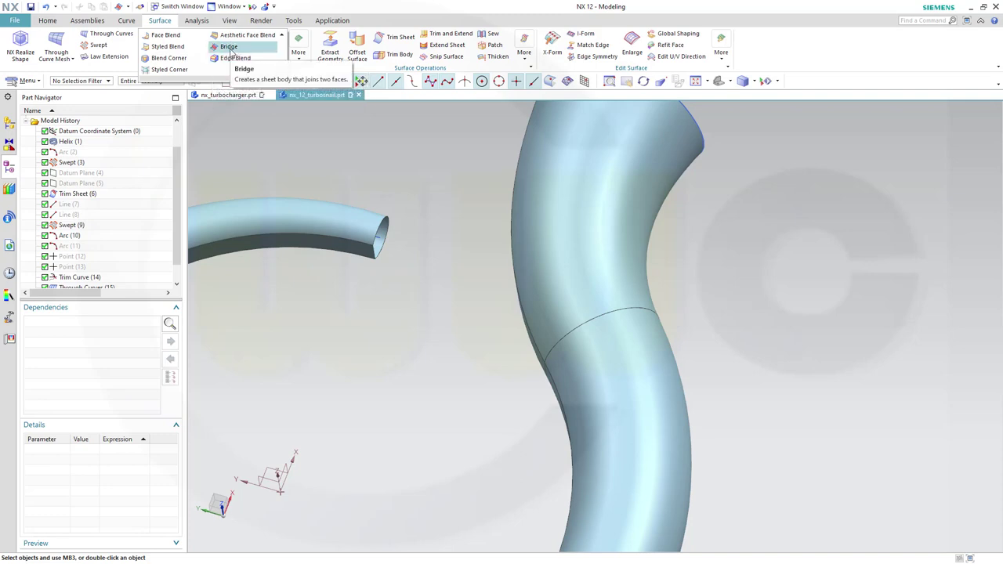
Hide the Swept (3) ring tube, Through Curve Mesh (16) and Through Curves (15) surfaces.
click(433, 199)
right_click(356, 218)
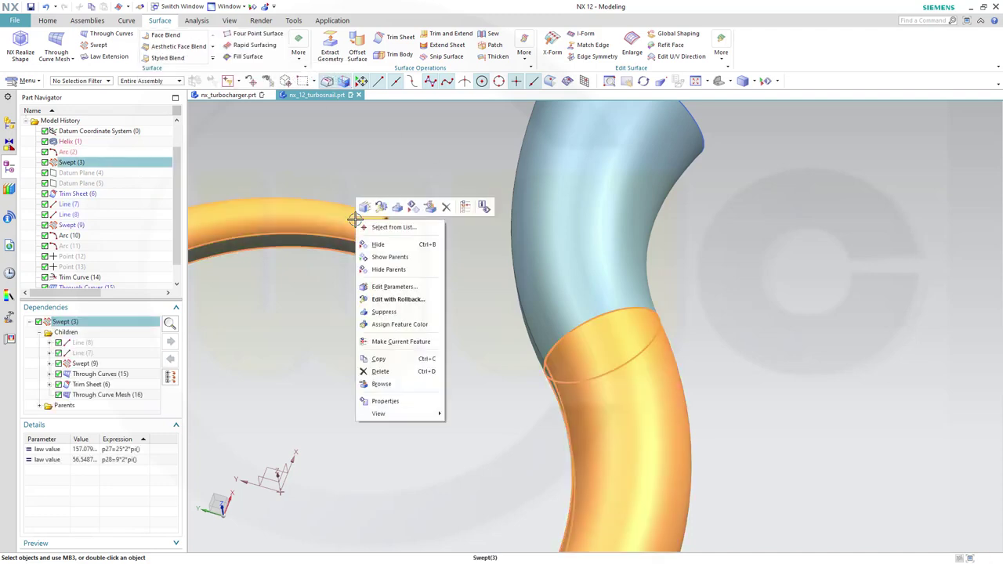
click(378, 244)
middle_drag(449, 270, 473, 264)
right_click(489, 266)
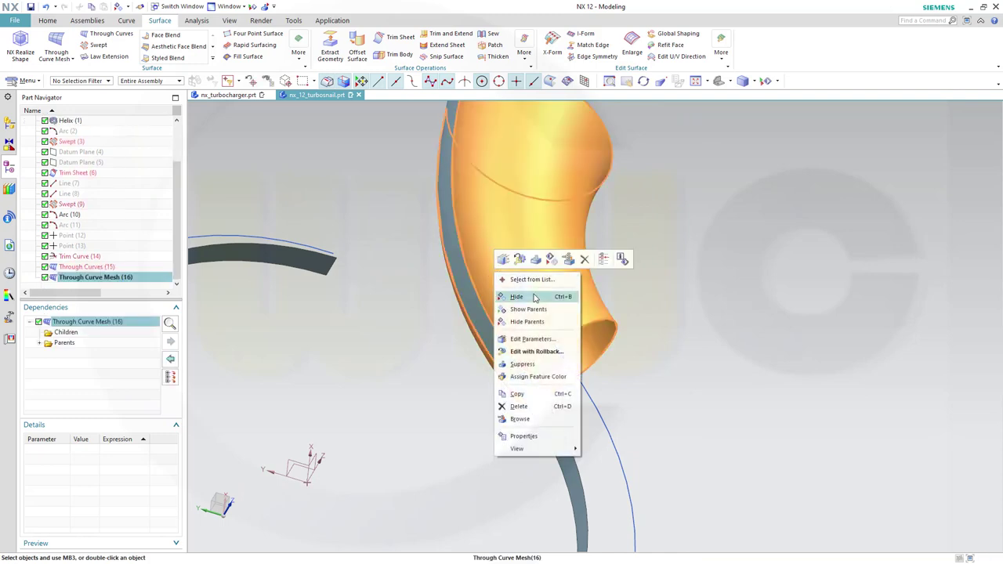
click(519, 295)
right_click(494, 316)
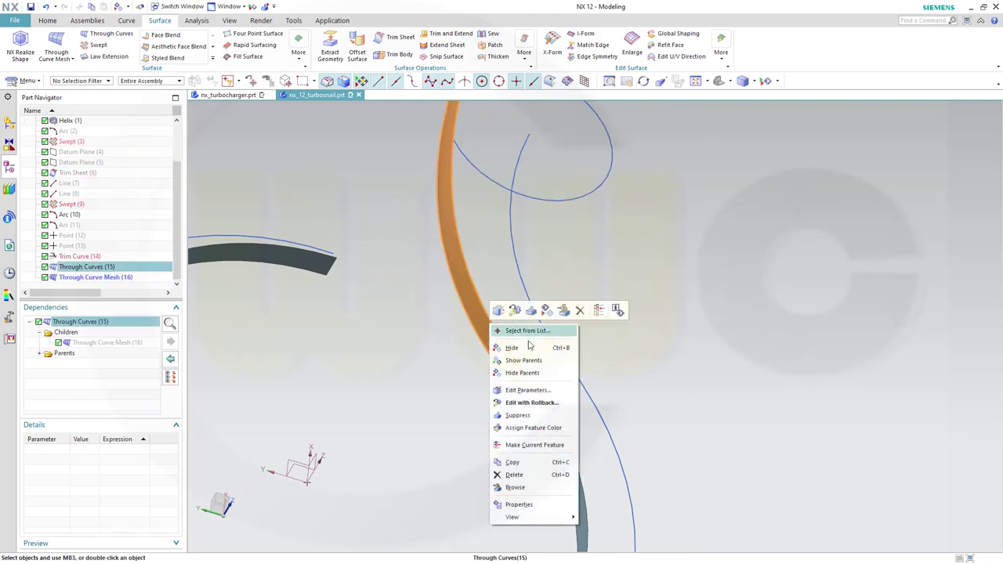
click(513, 348)
middle_drag(410, 277, 385, 271)
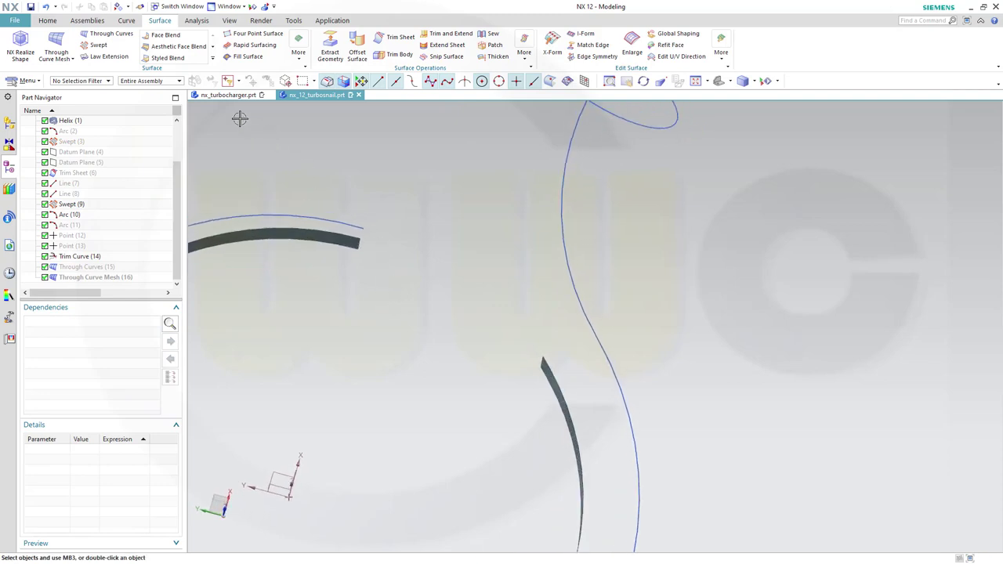
click(211, 62)
Start a Bridge Surface between the upper sheet's end edge and the lower sheet's end edge.
click(227, 51)
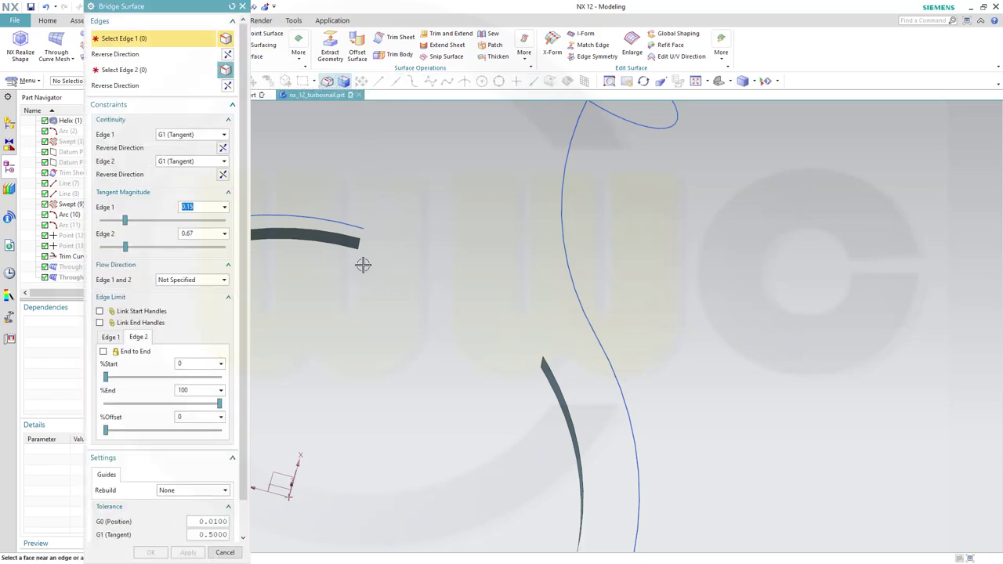
scroll(364, 255, up, 3)
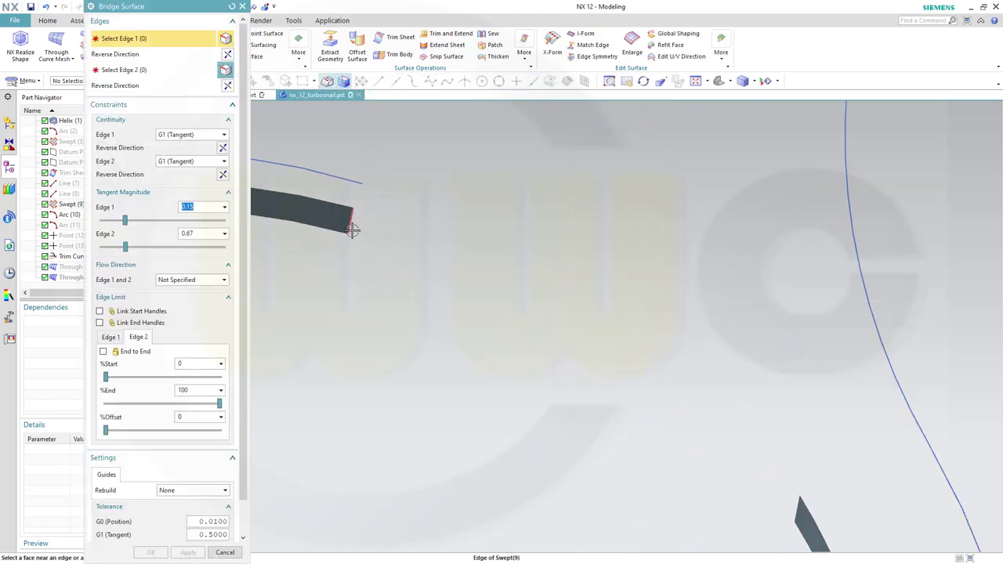
click(352, 229)
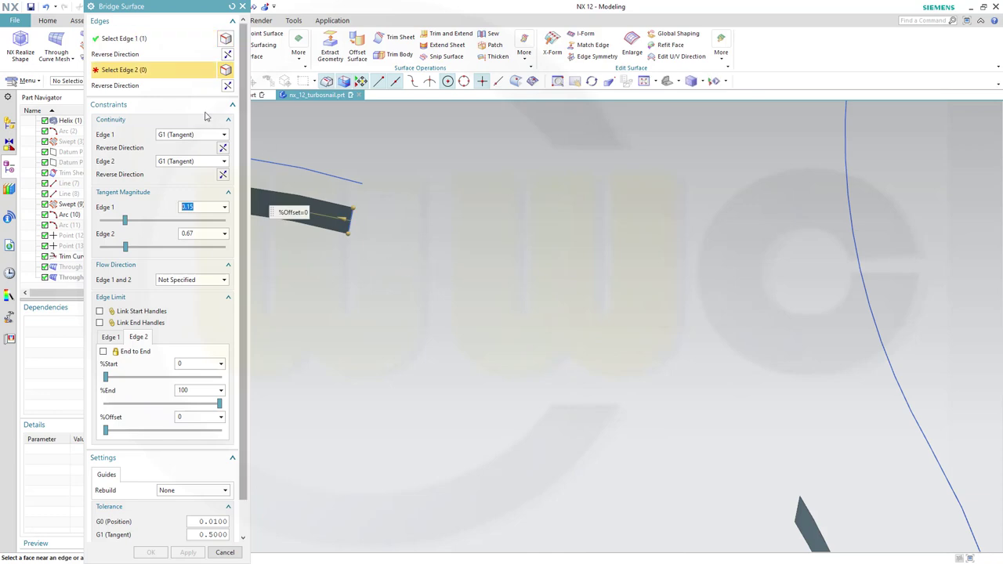
click(790, 517)
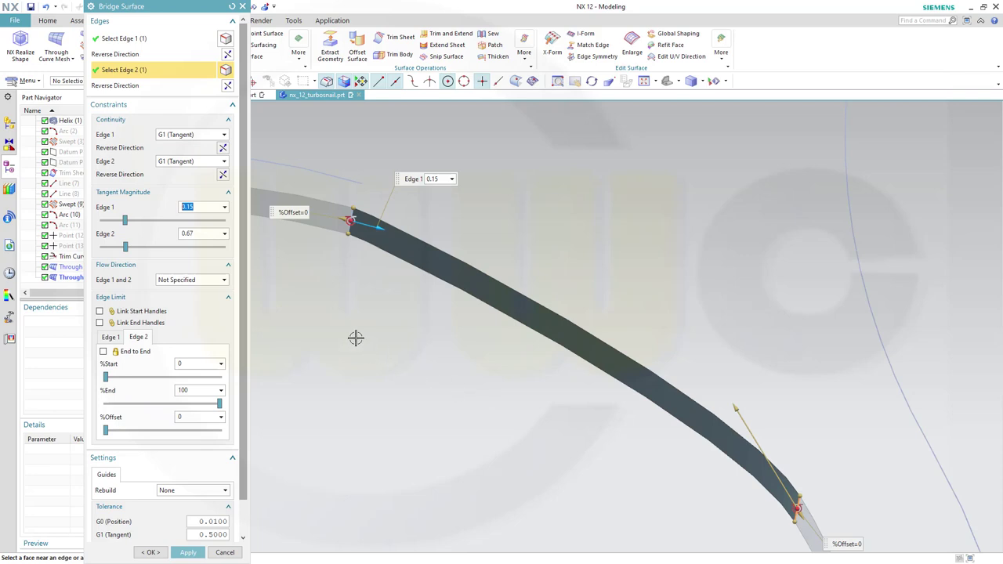
middle_drag(354, 338, 389, 365)
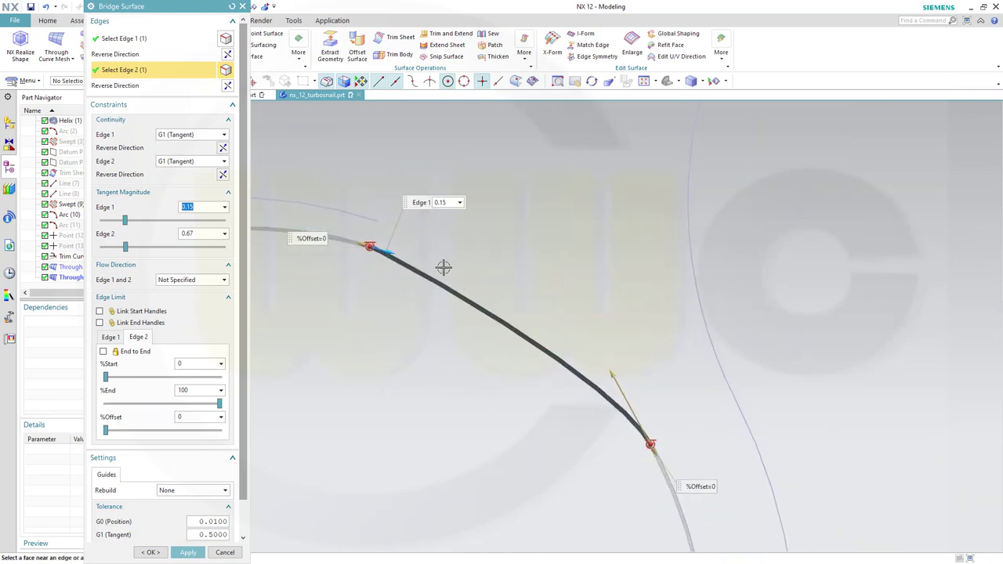
Set tangent magnitudes to 0.507 for edge 1 and 0.99 for edge 2, then create the bridge.
drag(126, 223, 195, 232)
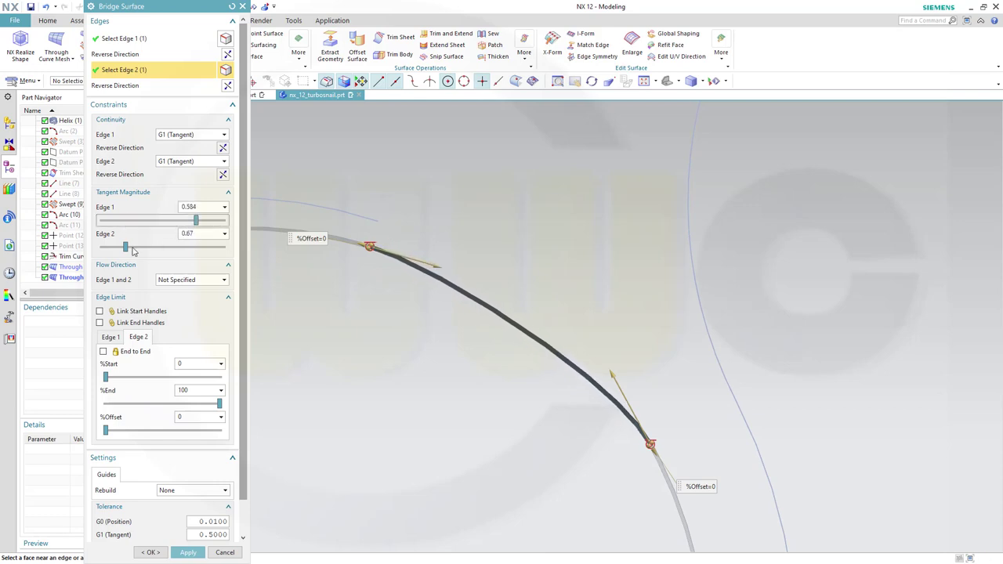
drag(126, 249, 131, 252)
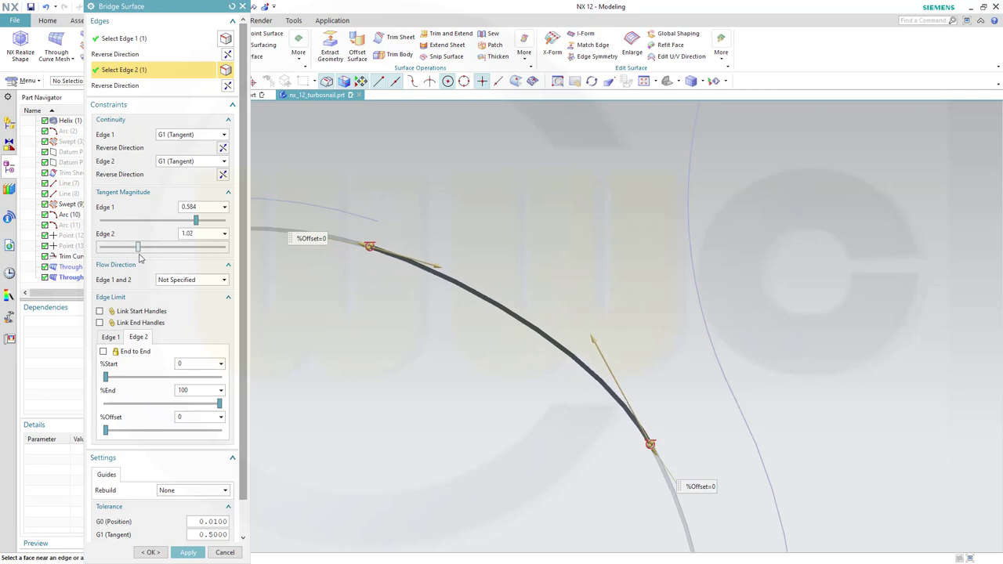
drag(138, 255, 138, 255)
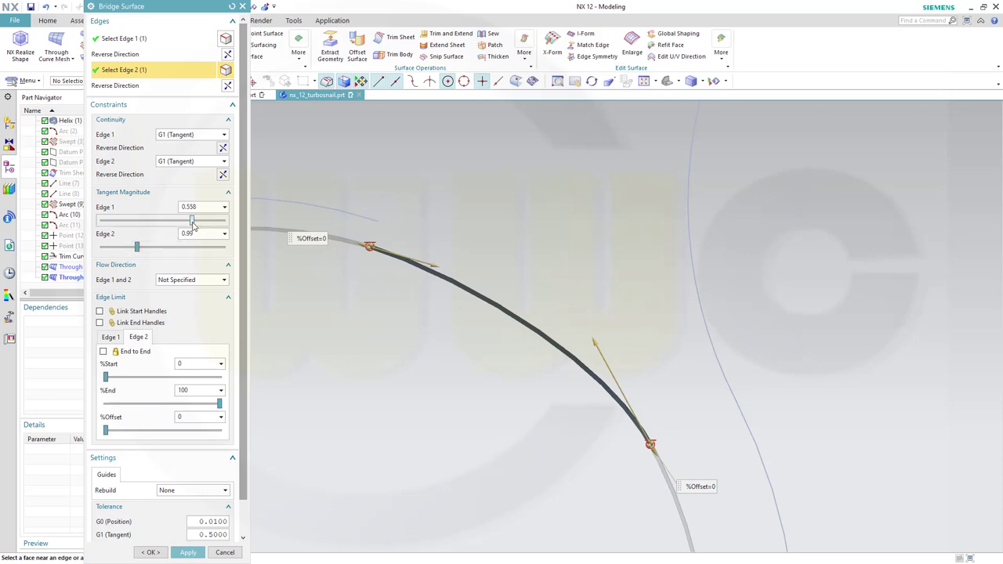
mouse_move(202, 224)
mouse_down()
mouse_move(225, 238)
mouse_move(186, 235)
mouse_up()
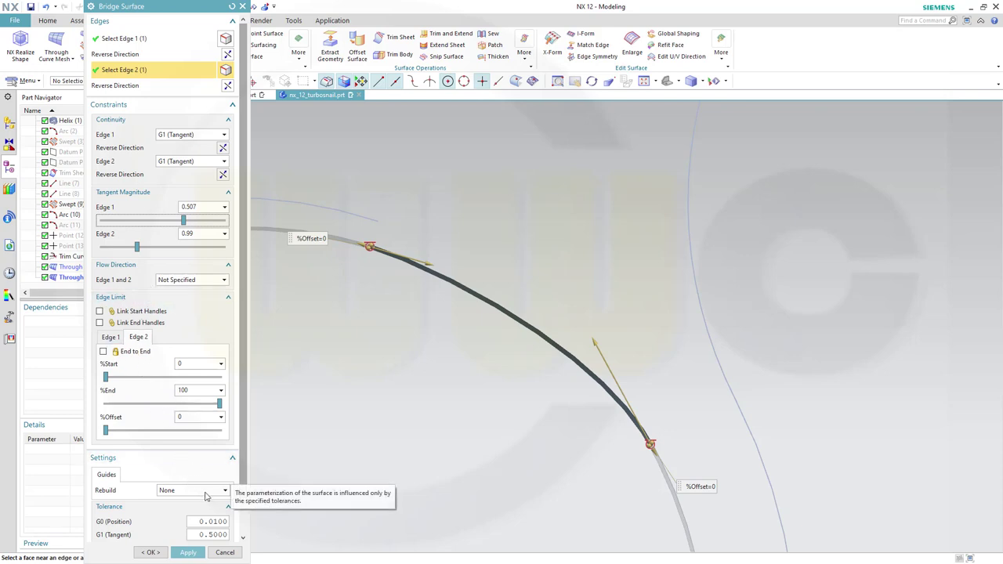
click(151, 552)
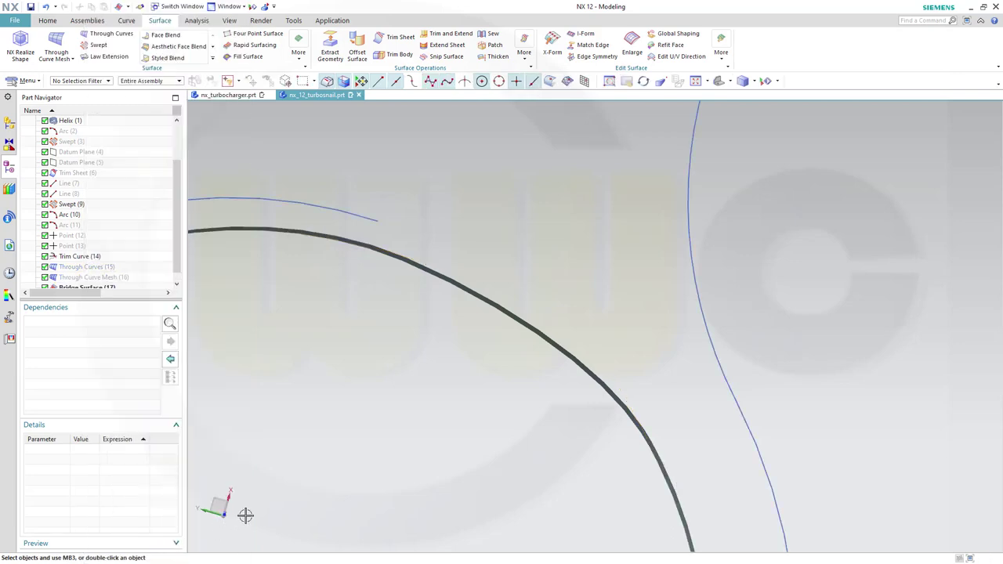
click(176, 283)
click(93, 279)
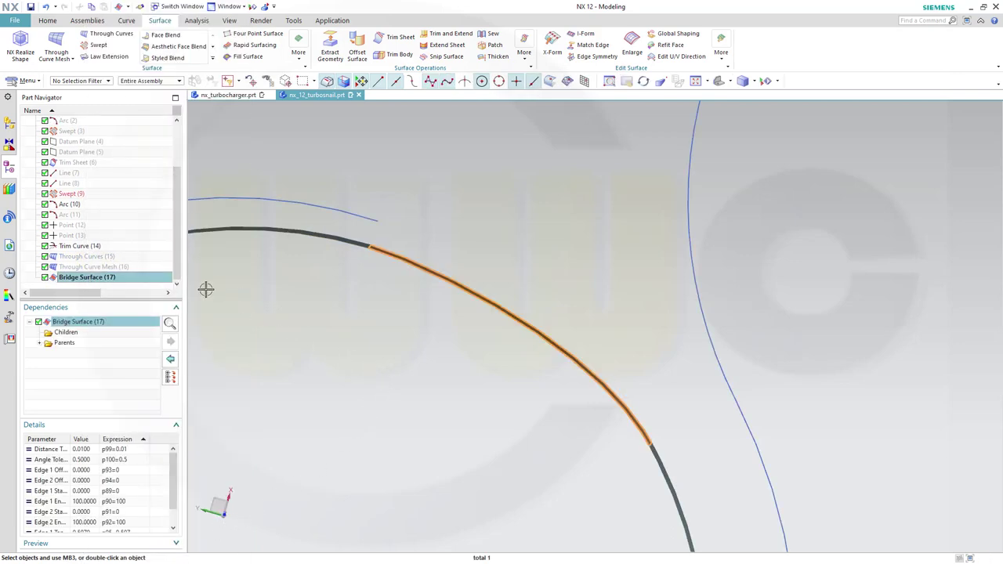
key(Escape)
middle_drag(412, 324, 428, 285)
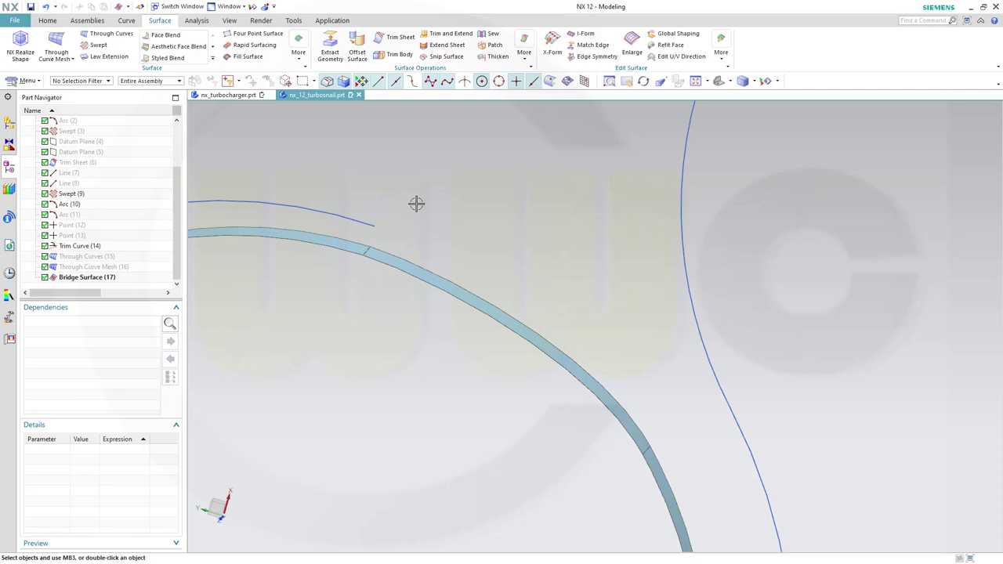
click(642, 430)
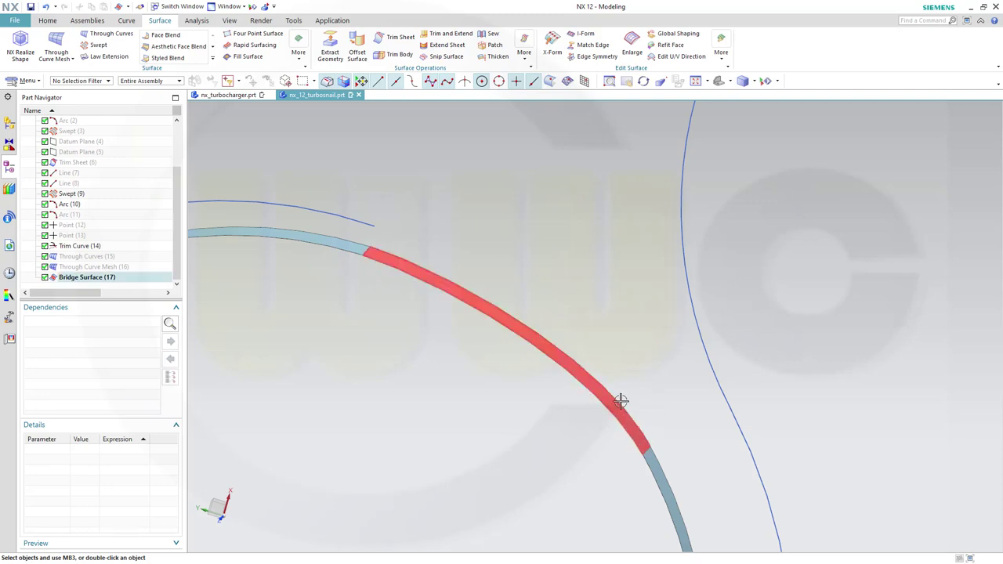
key(Escape)
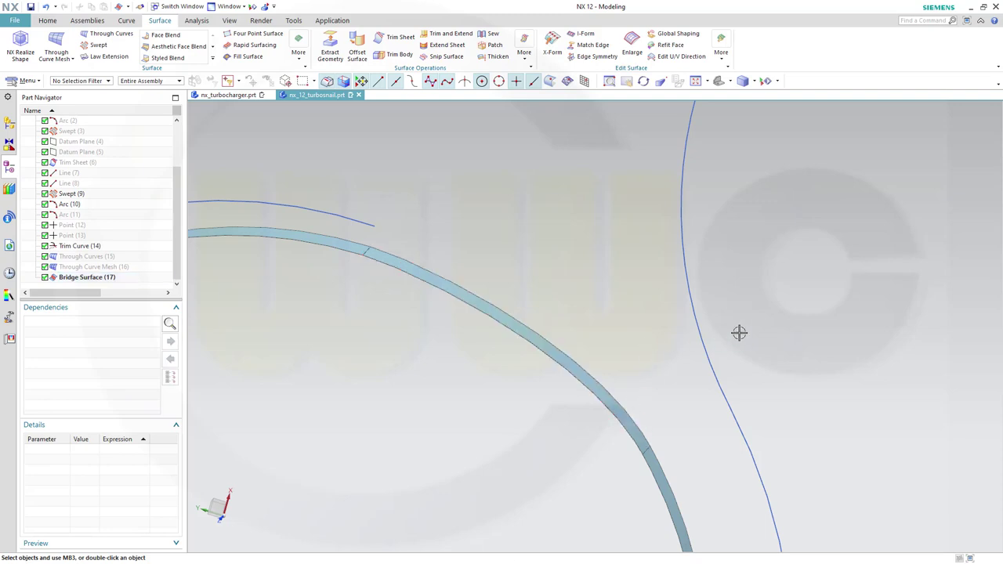
click(623, 418)
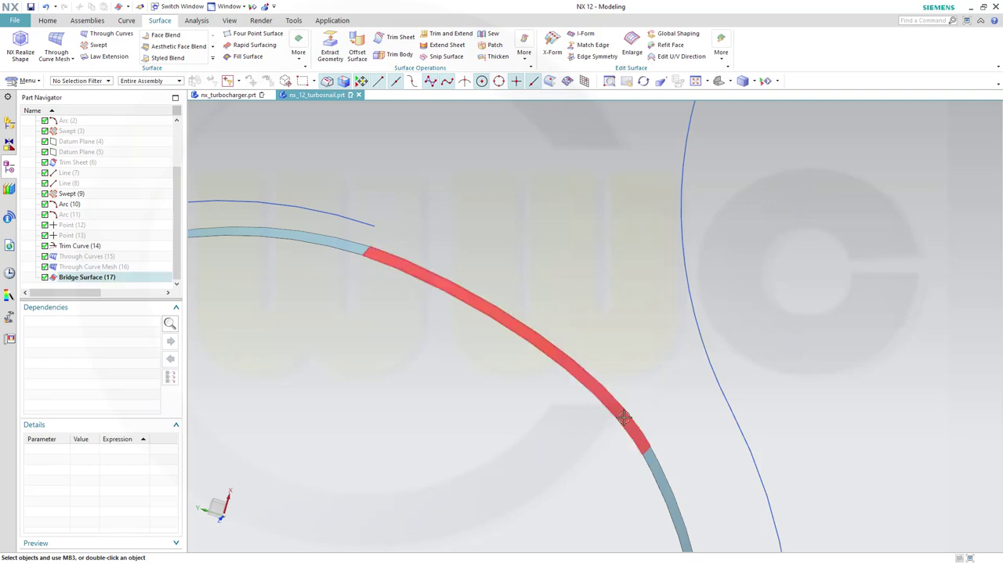
key(Escape)
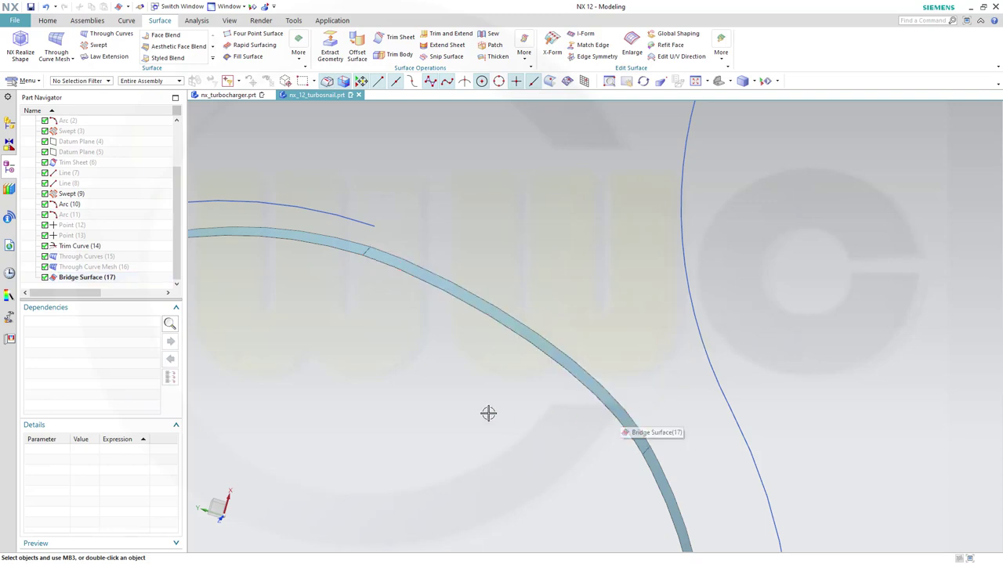
scroll(488, 412, down, 3)
middle_drag(466, 425, 466, 383)
middle_drag(419, 353, 425, 321)
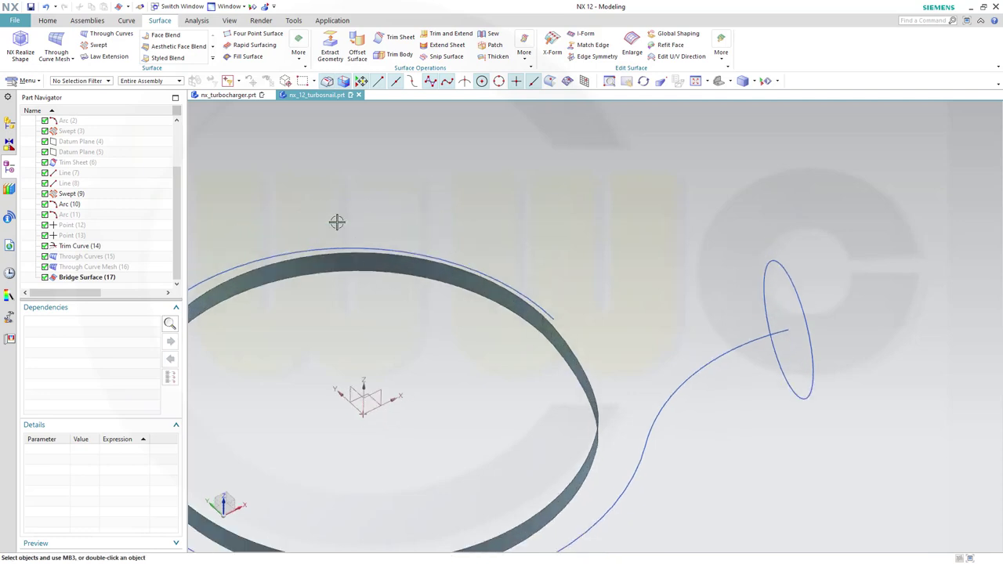
Start an At Angle datum plane, picking the reference plane and the rotation axis.
click(49, 22)
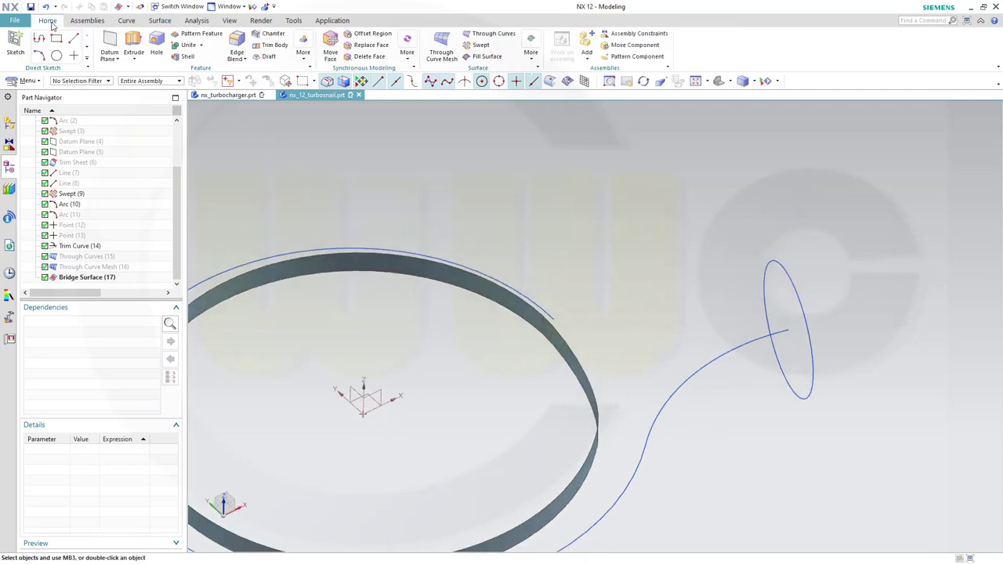
click(106, 43)
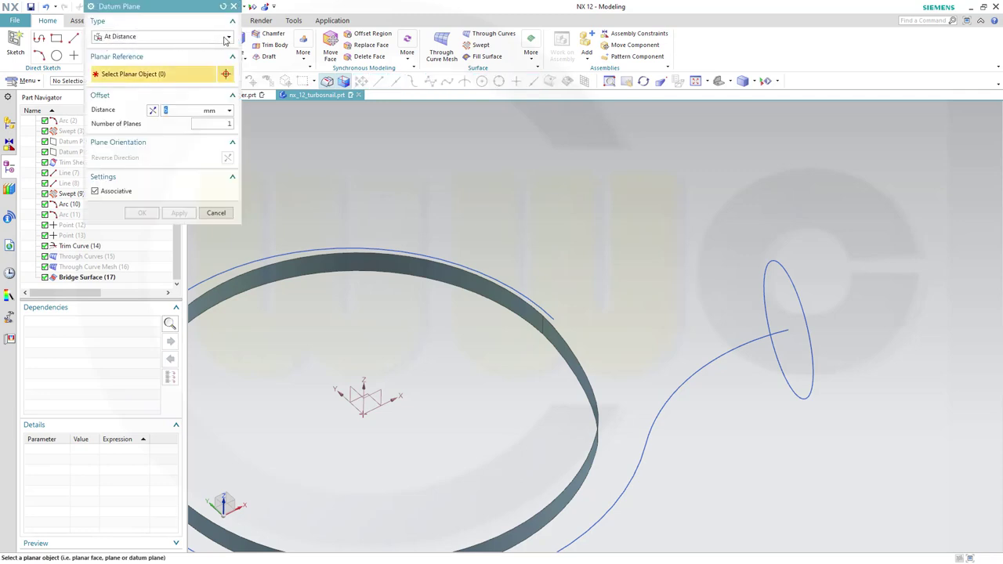
click(227, 38)
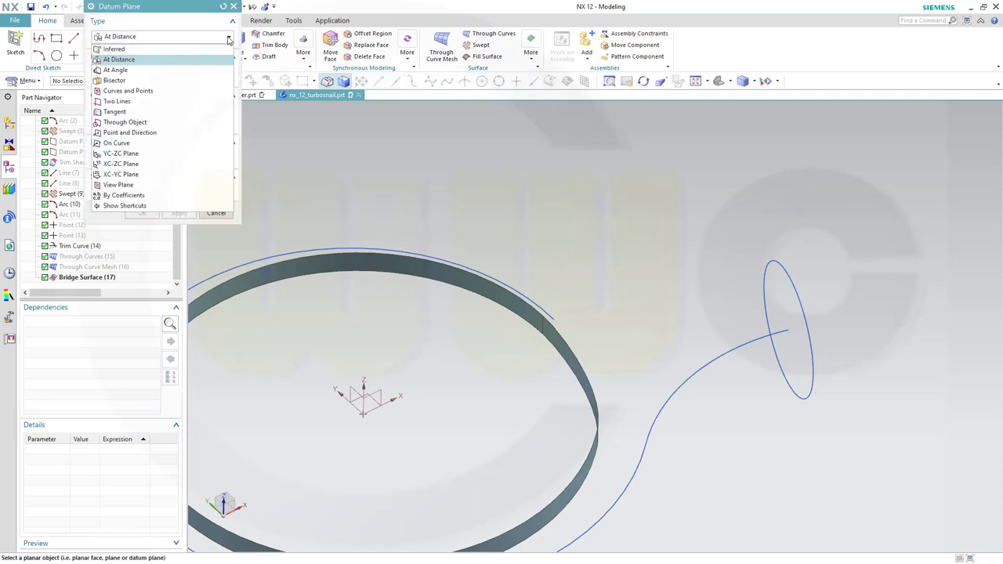
click(144, 71)
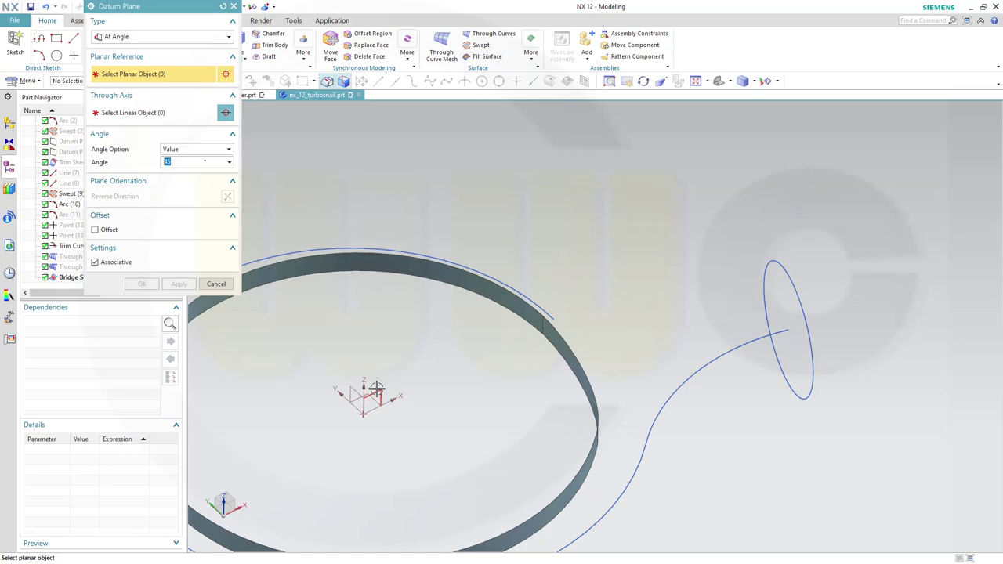
click(396, 372)
click(363, 384)
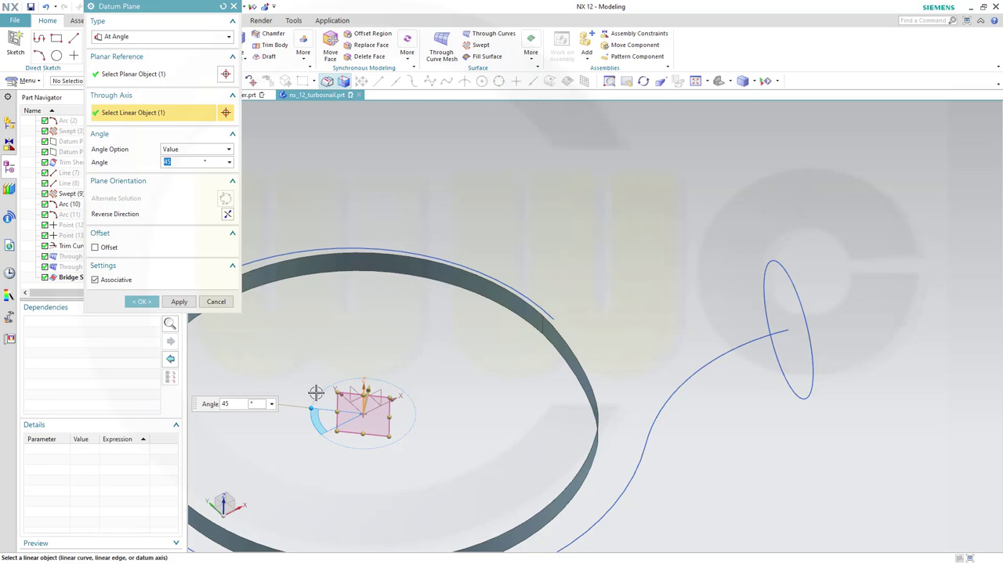
Swing the datum plane to a 15° angle about the axis and create it.
drag(311, 407, 413, 354)
mouse_move(413, 354)
middle_down()
mouse_move(405, 334)
mouse_move(414, 362)
mouse_move(399, 363)
middle_up()
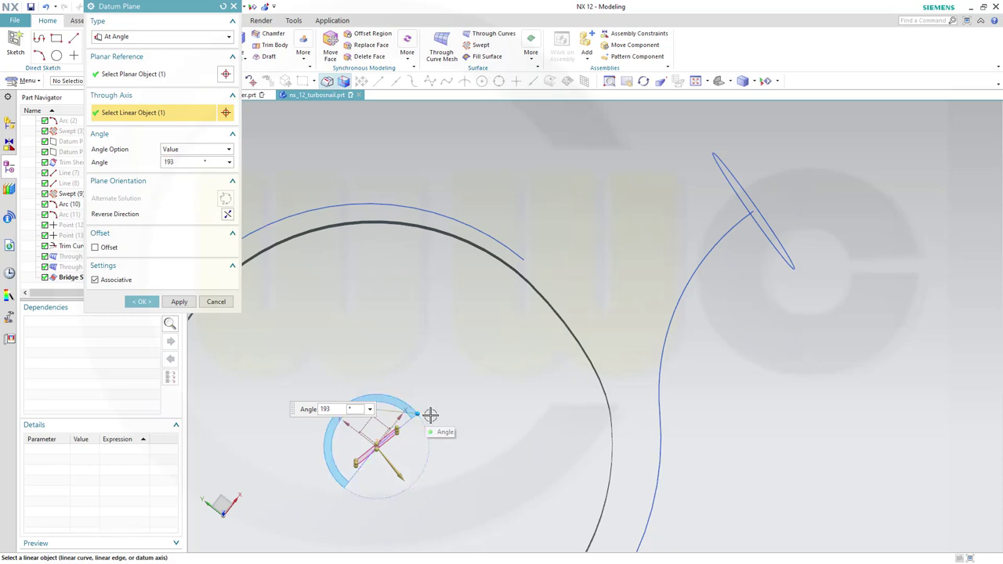
click(227, 215)
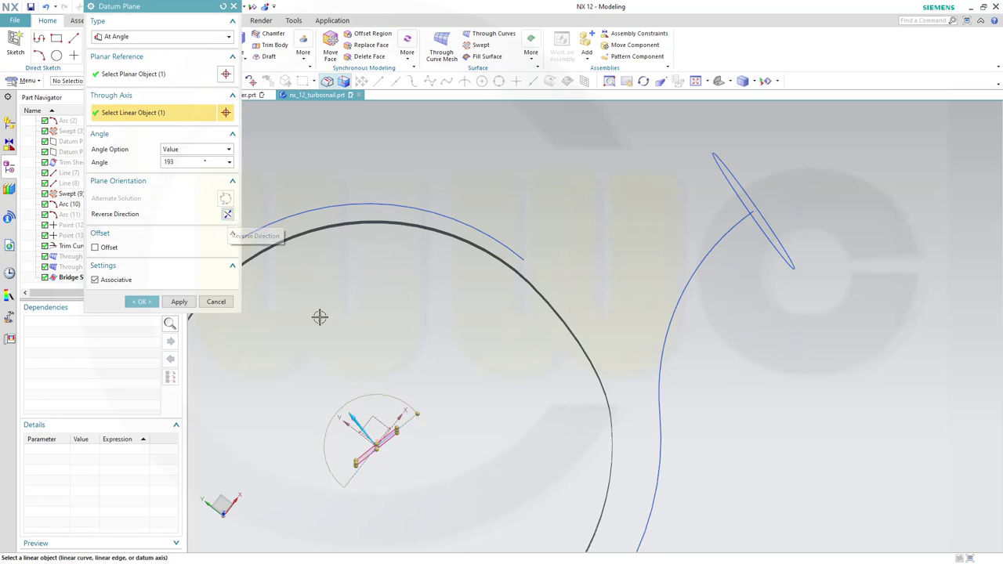
click(187, 162)
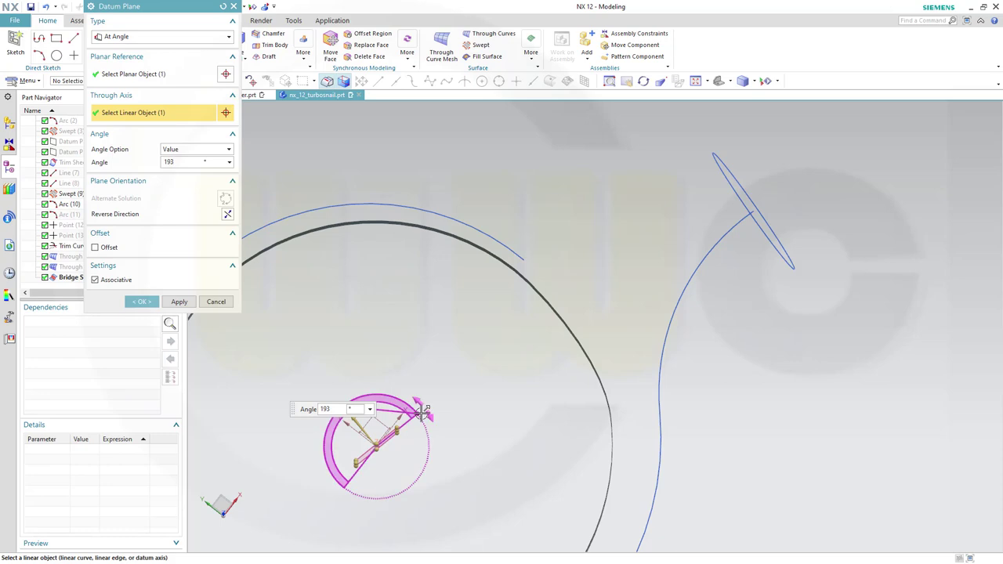
drag(424, 415, 428, 414)
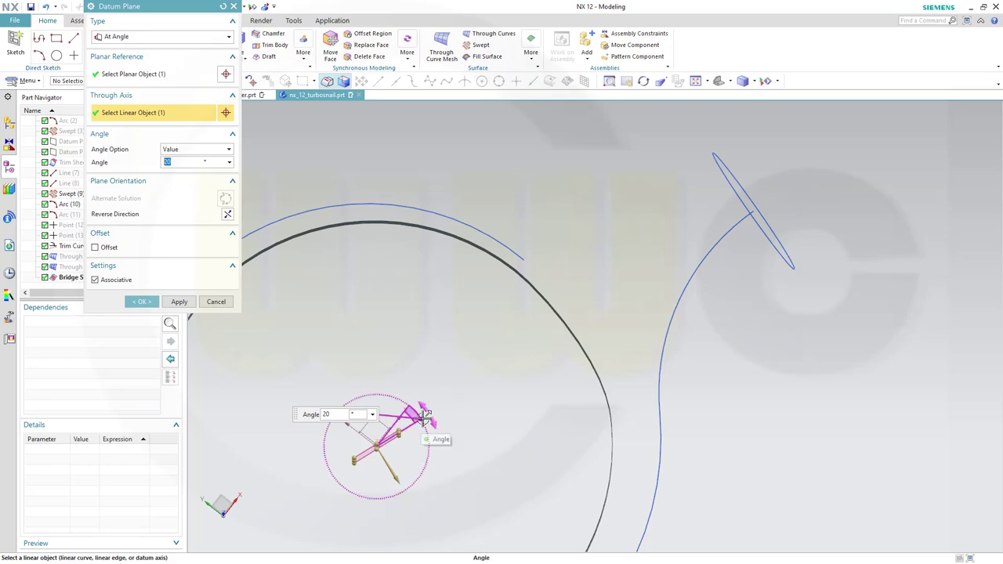
drag(424, 415, 421, 410)
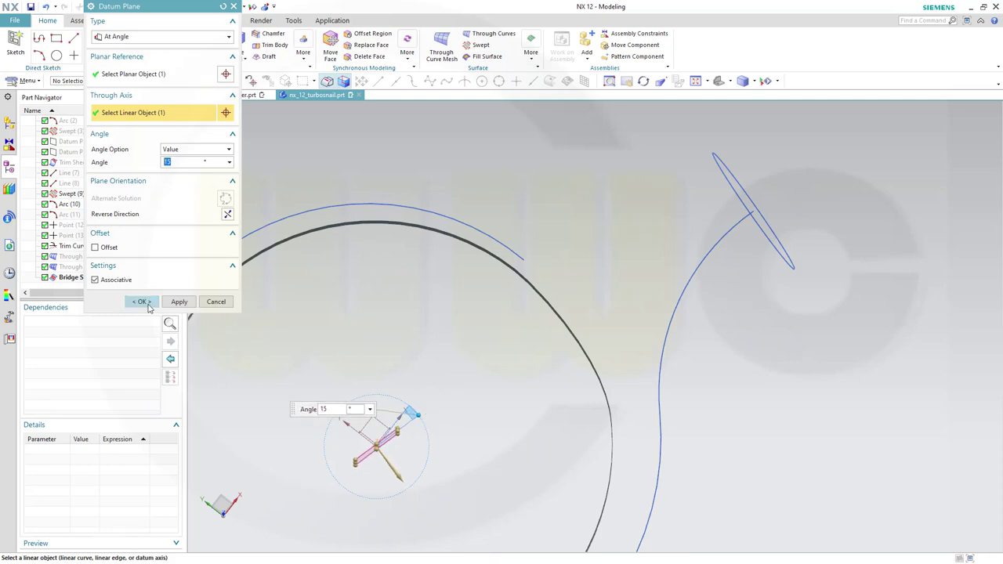
click(148, 305)
Reopen Datum Plane (18) and re-angle it from 15° to 30°.
middle_drag(416, 343, 472, 336)
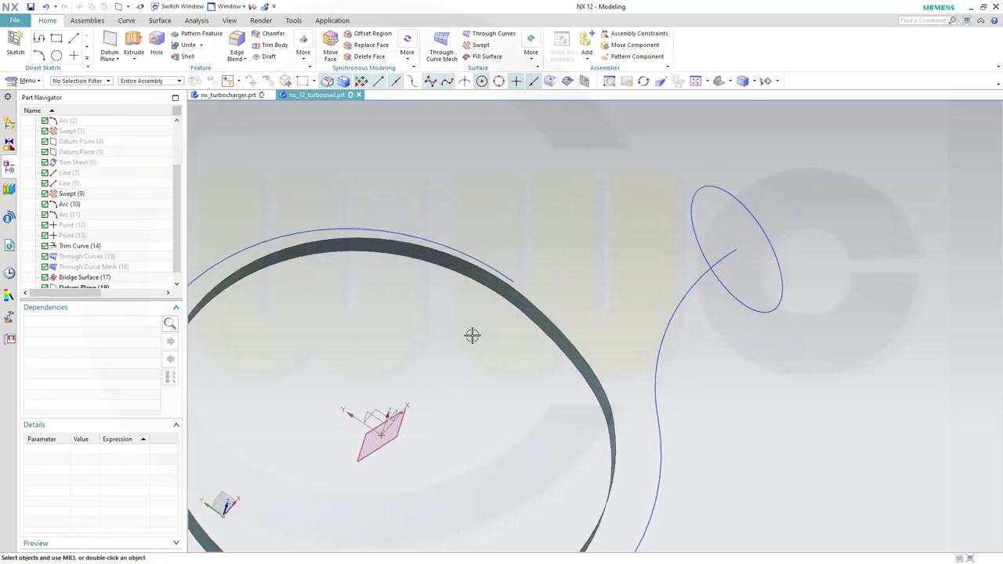
middle_drag(448, 376, 457, 408)
scroll(111, 293, down, 1)
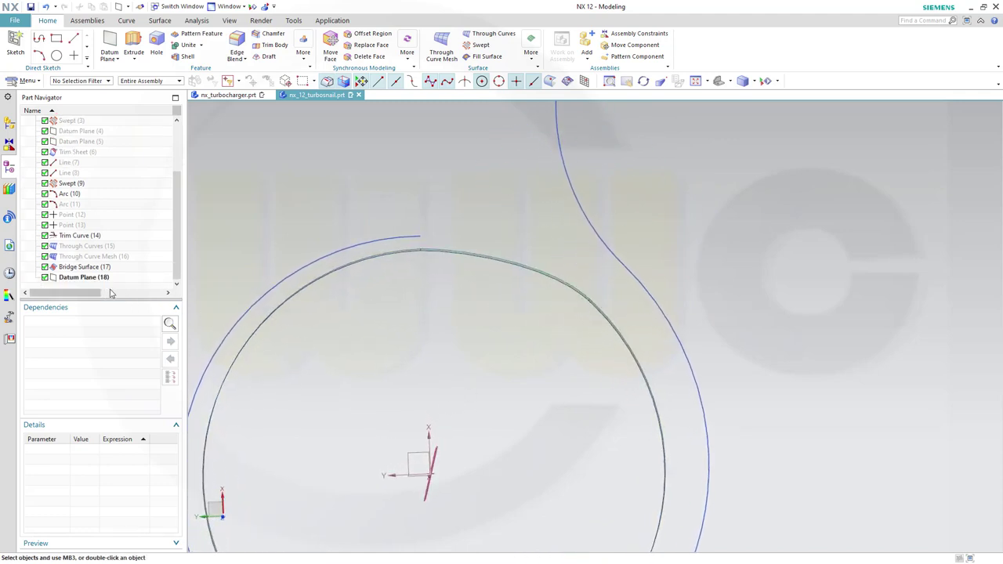
click(90, 278)
double_click(90, 277)
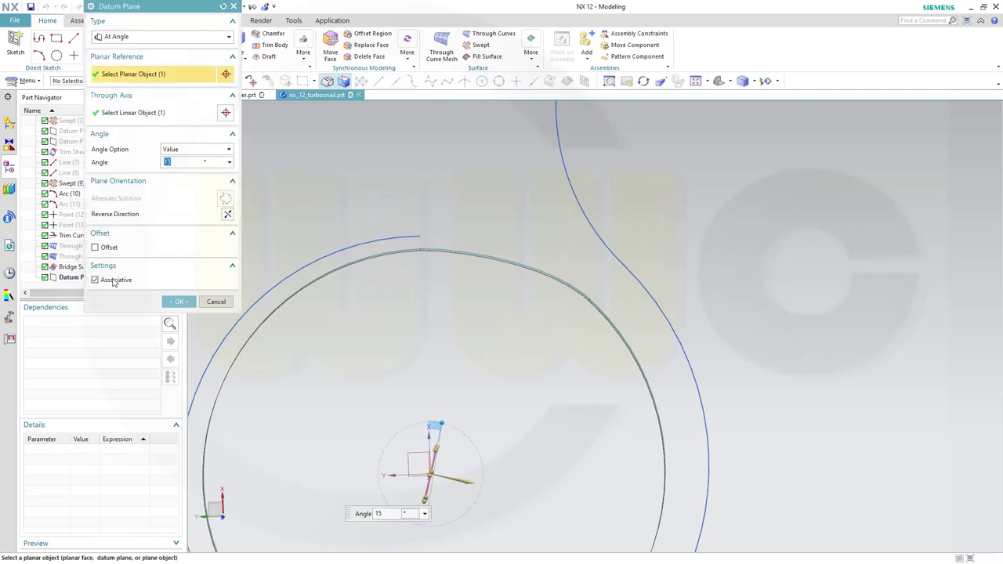
drag(446, 421, 455, 423)
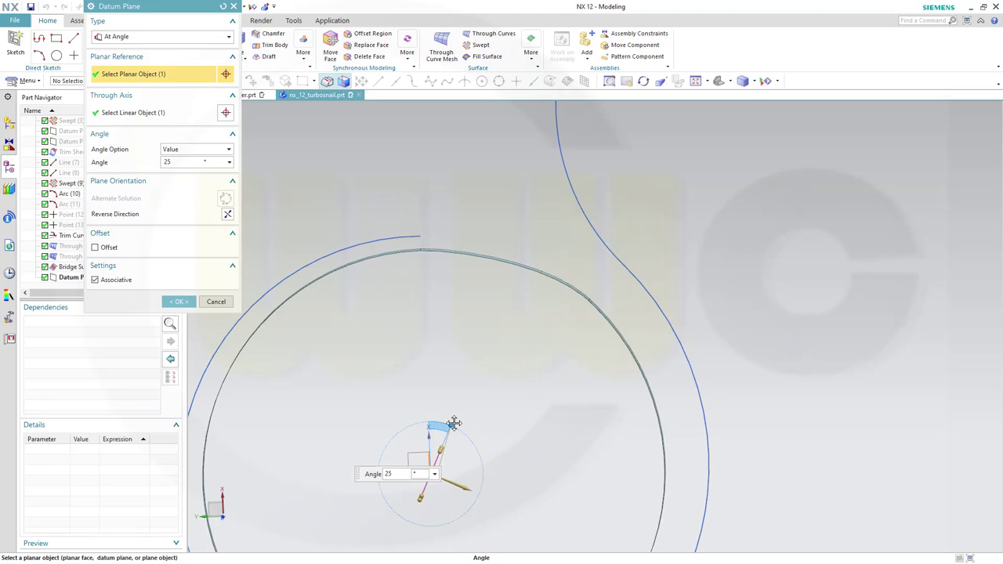
drag(455, 423, 509, 387)
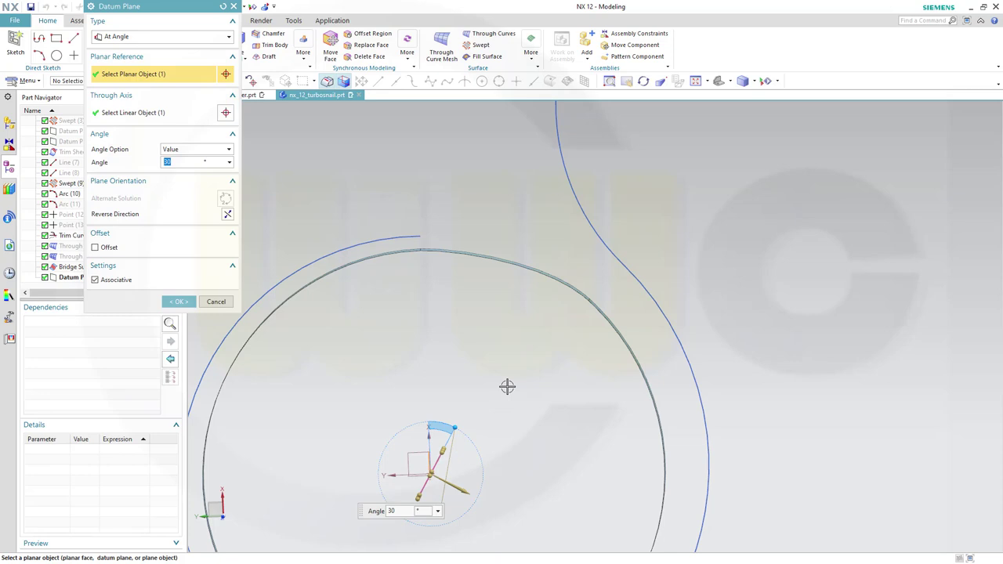
click(179, 301)
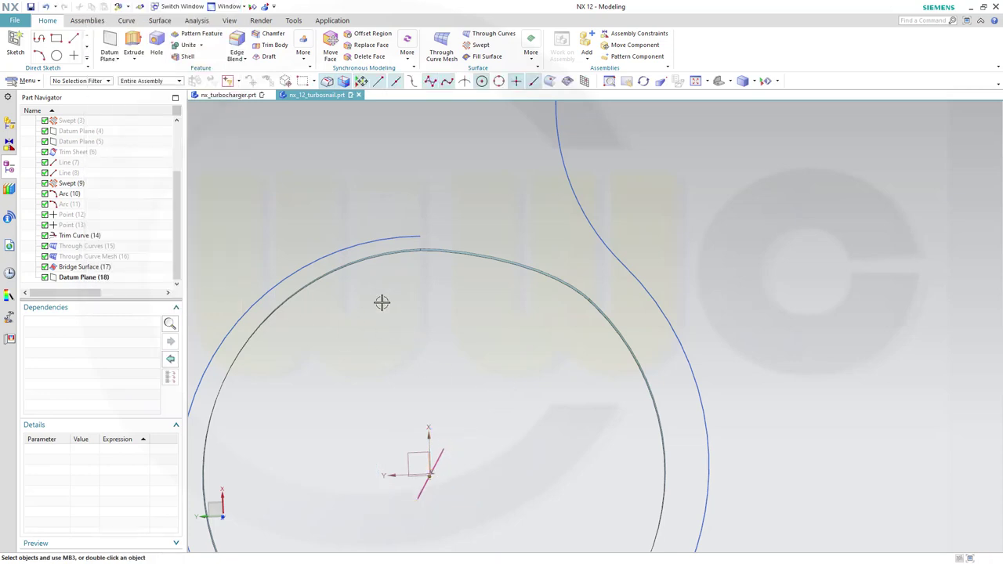
Set up a Trim Sheet with the bridge surface band as target and Datum Plane (18) as boundary.
click(154, 23)
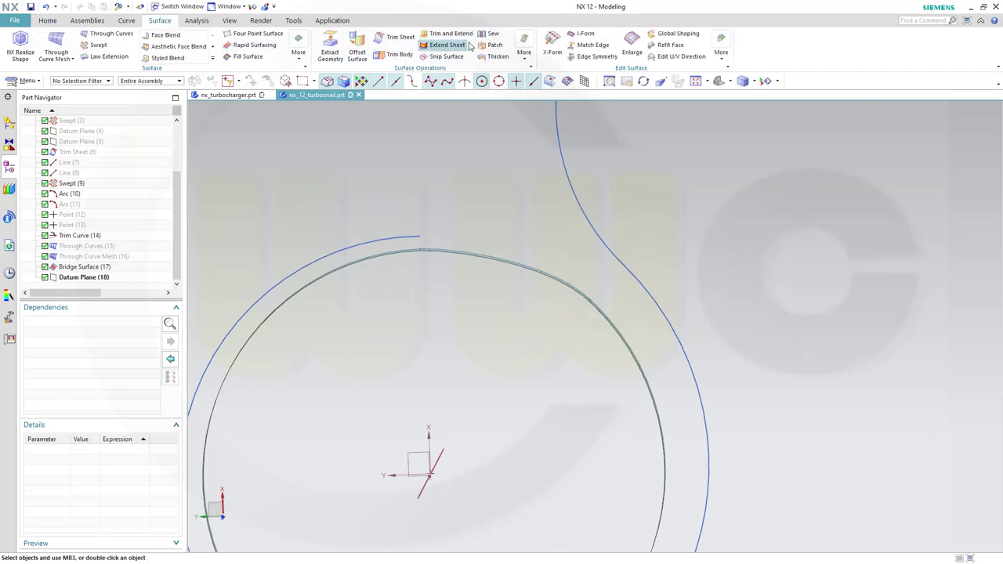
click(398, 37)
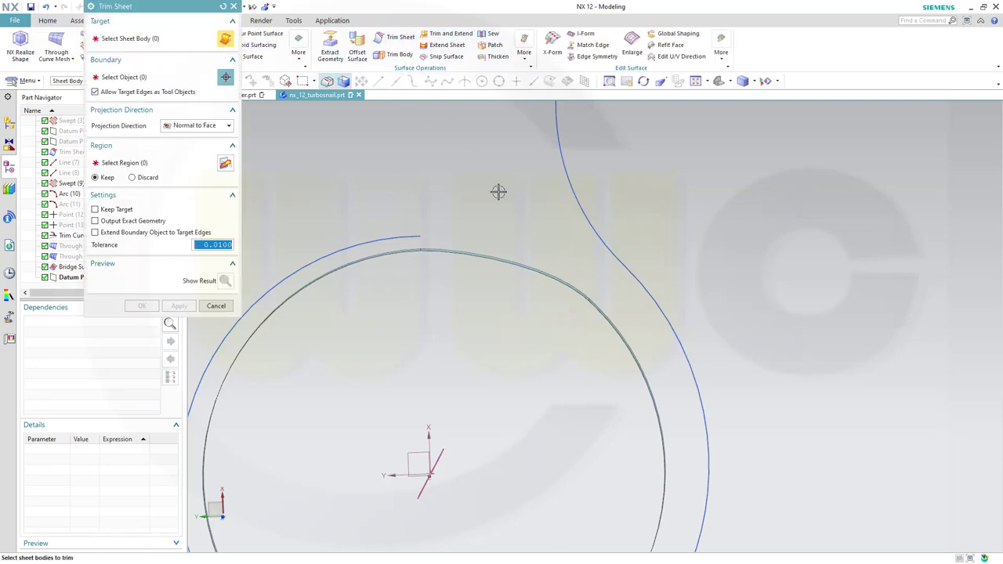
click(472, 270)
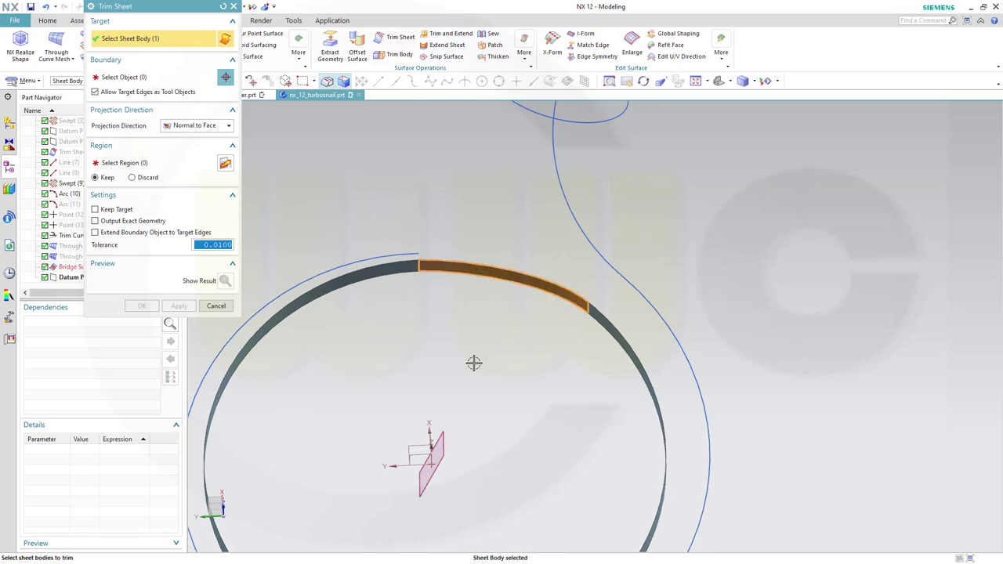
click(133, 76)
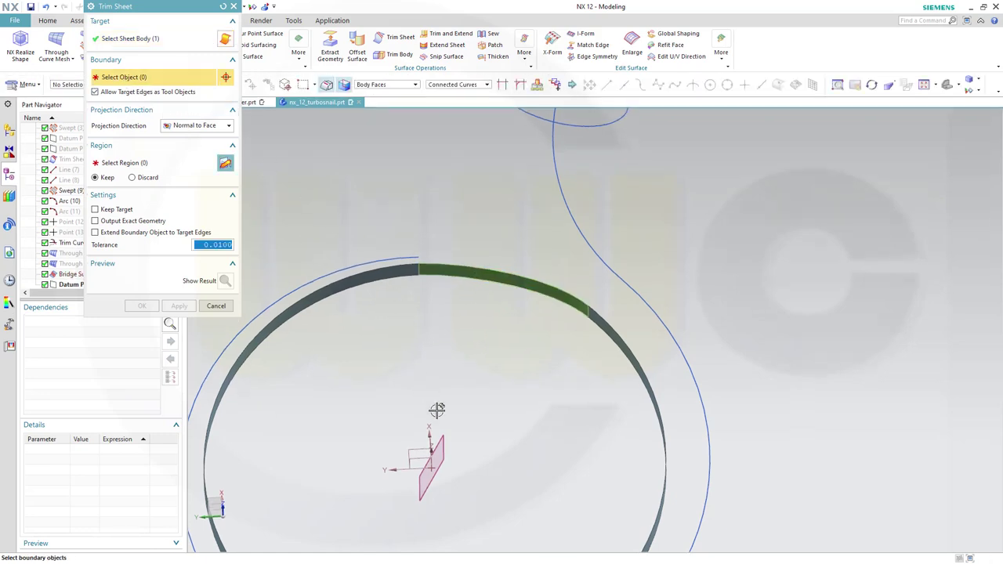
click(440, 437)
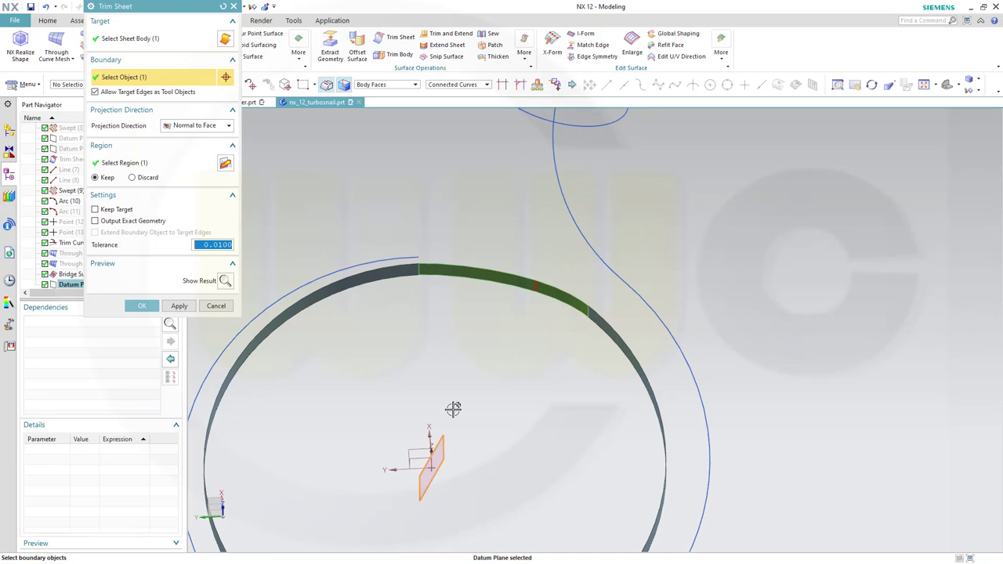
middle_drag(449, 364, 454, 392)
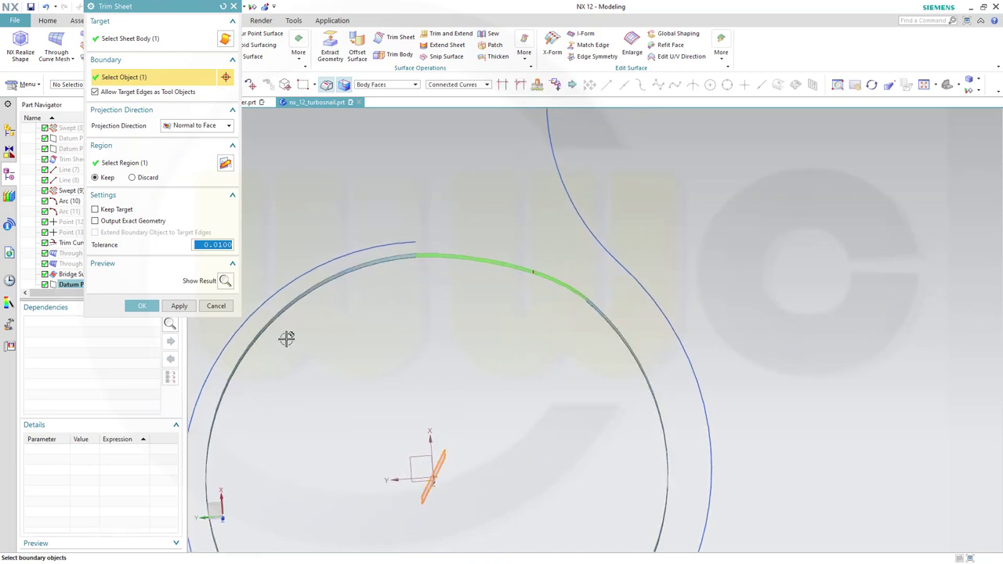
Finish the trim, then change Datum Plane (18) to a 35° angle.
click(142, 307)
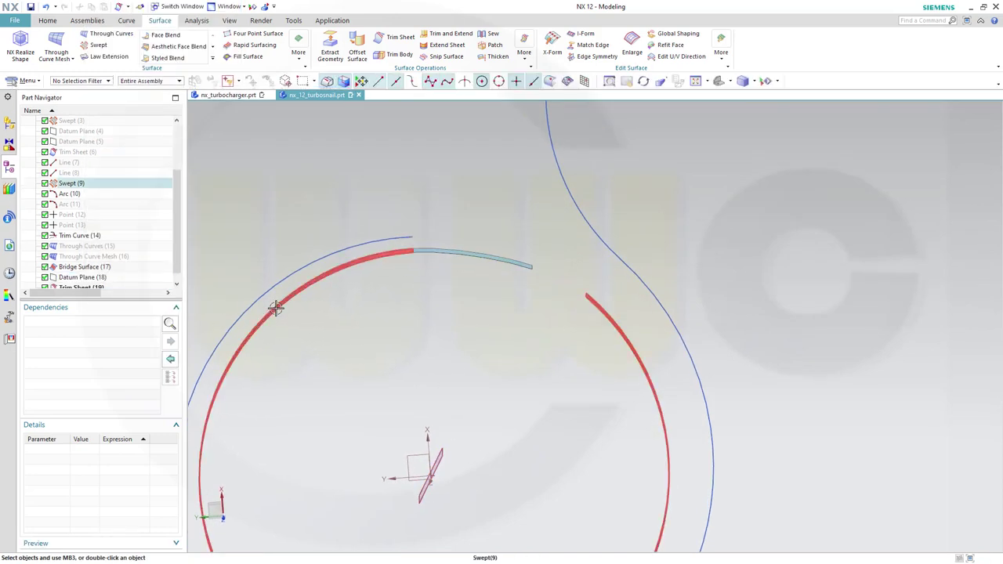
scroll(174, 269, down, 1)
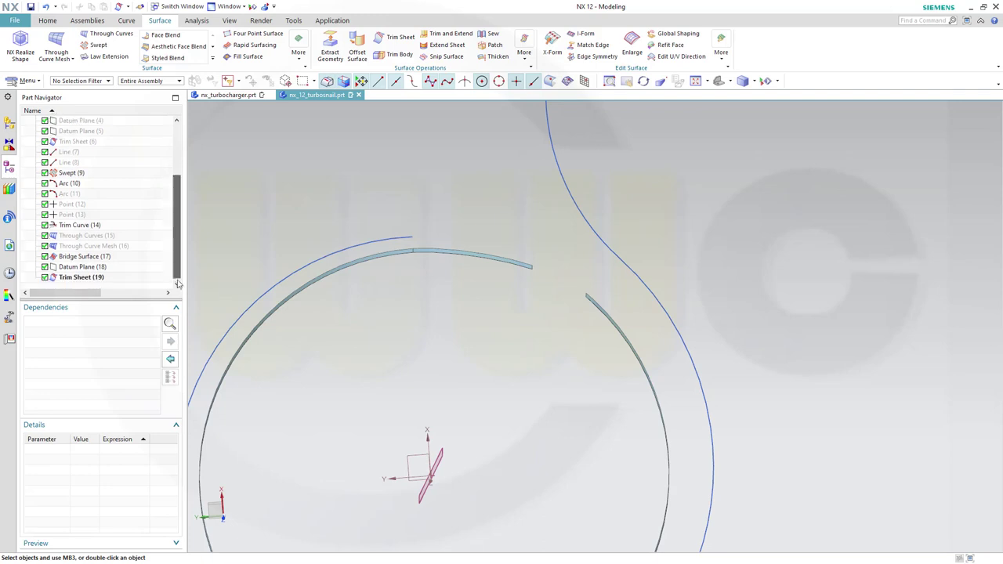
double_click(95, 268)
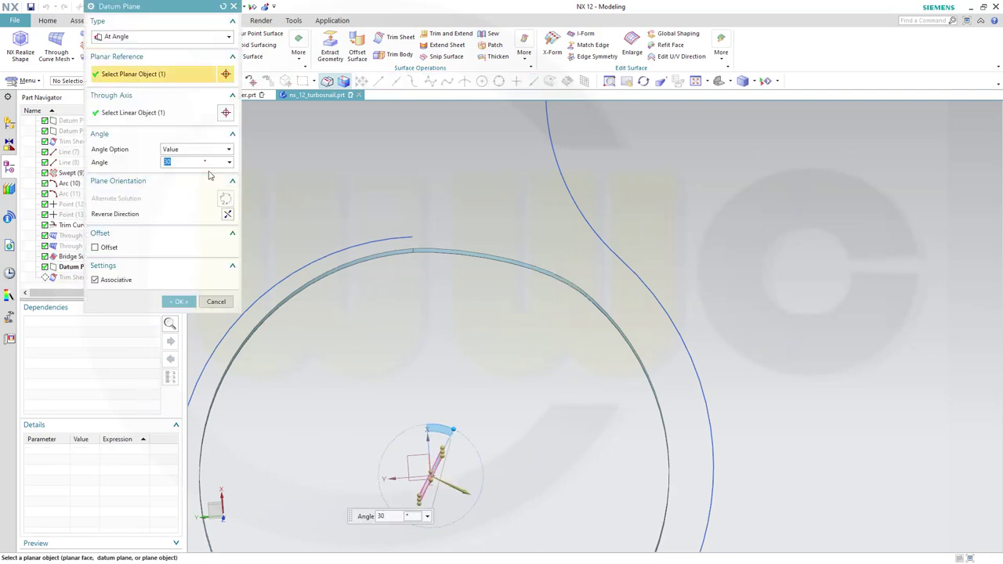
key(Return)
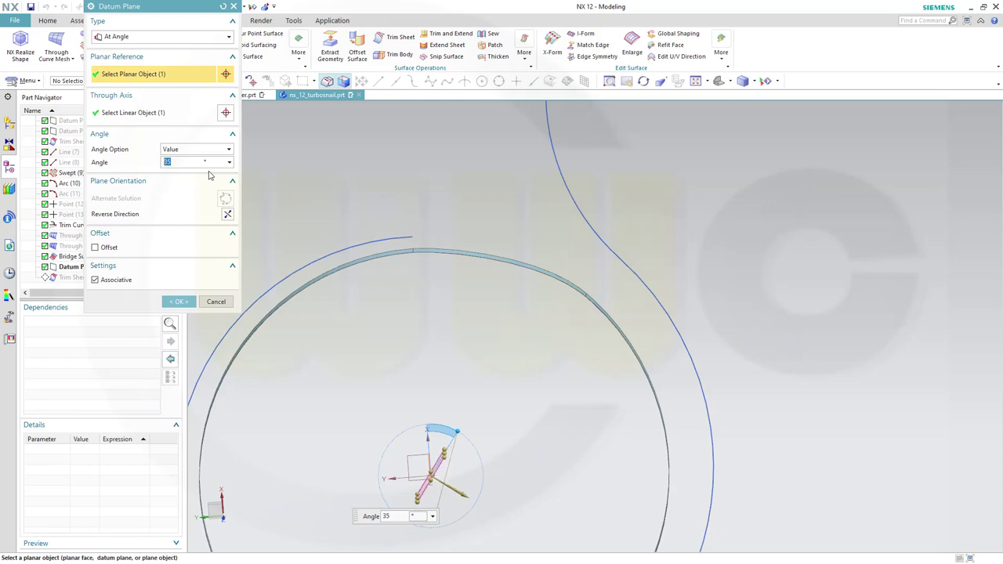
click(169, 299)
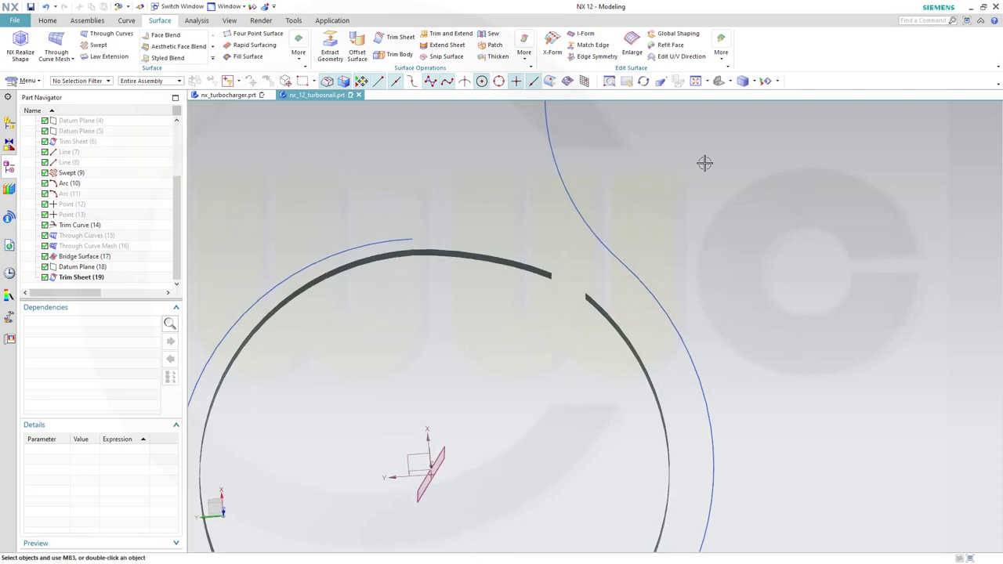
Bring up the Show command for restoring hidden objects.
click(766, 82)
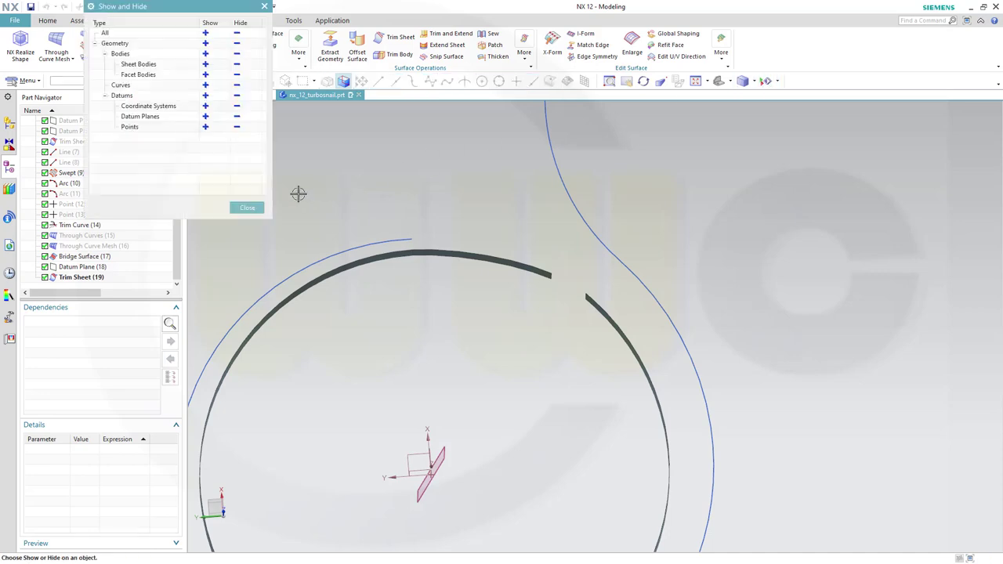
click(247, 207)
click(777, 82)
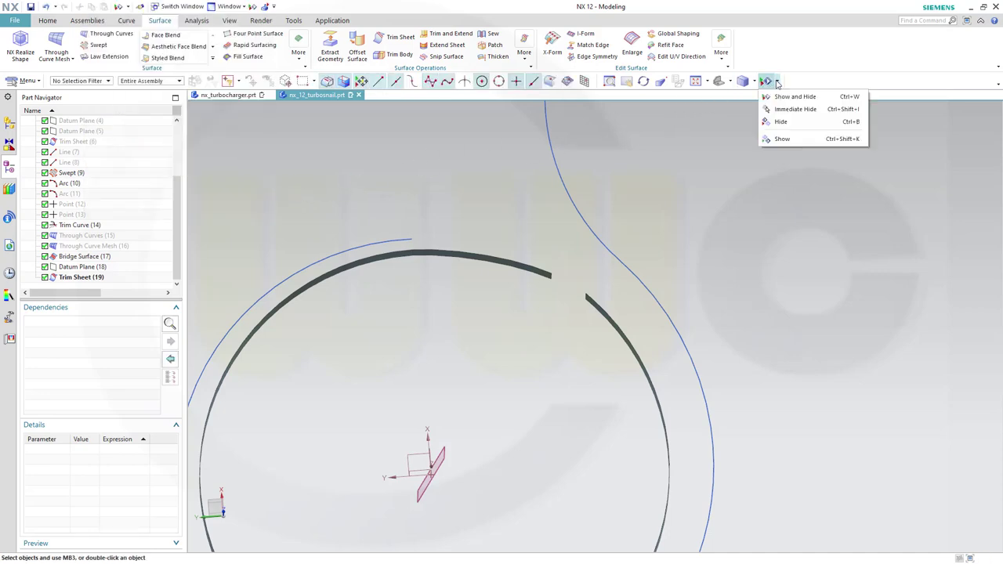
click(775, 138)
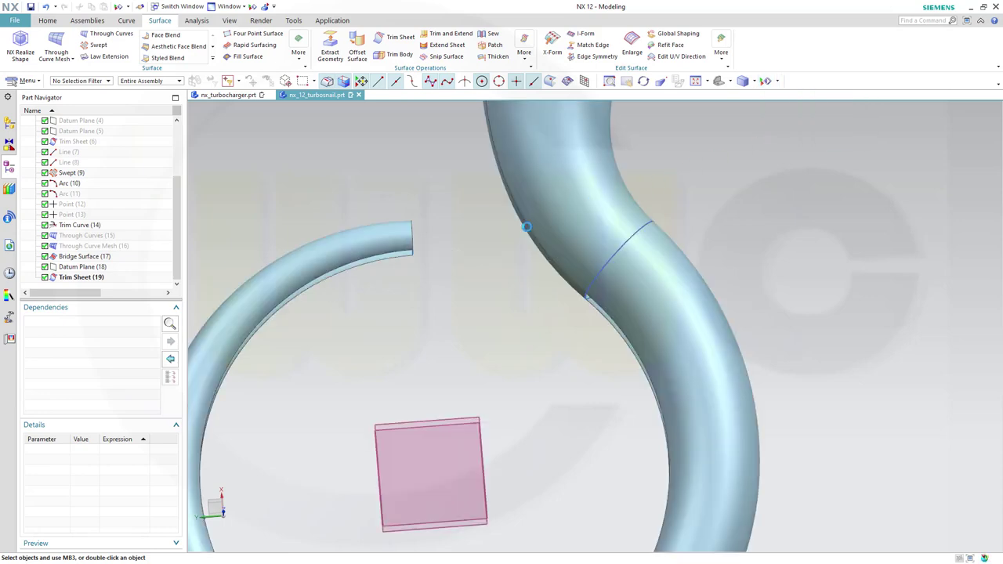
key(ctrl+shift+k)
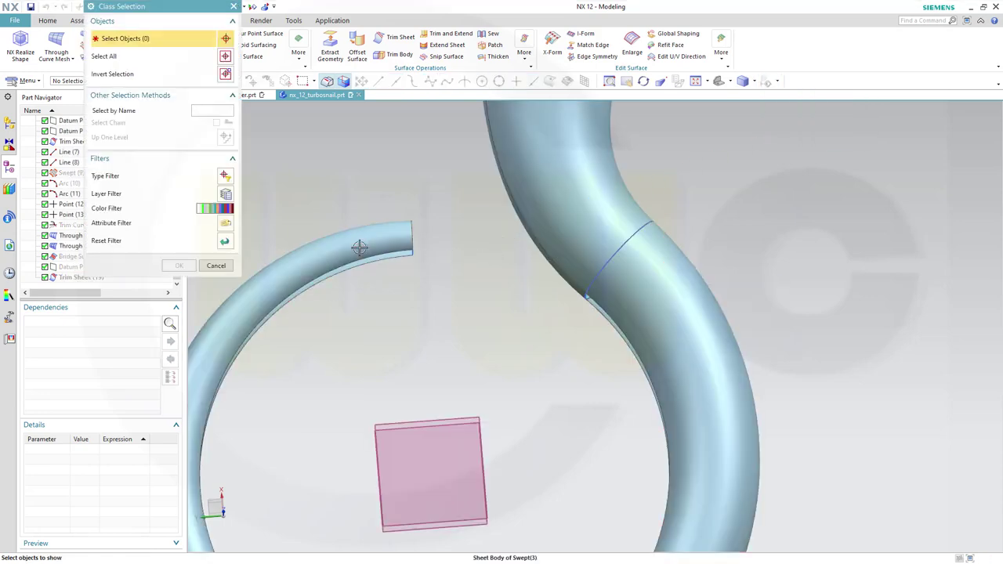
Show the ring tube and the through-curves outlet pipe bodies, then orbit to inspect the tube ends.
click(368, 244)
click(554, 195)
middle_drag(449, 261, 475, 253)
click(459, 274)
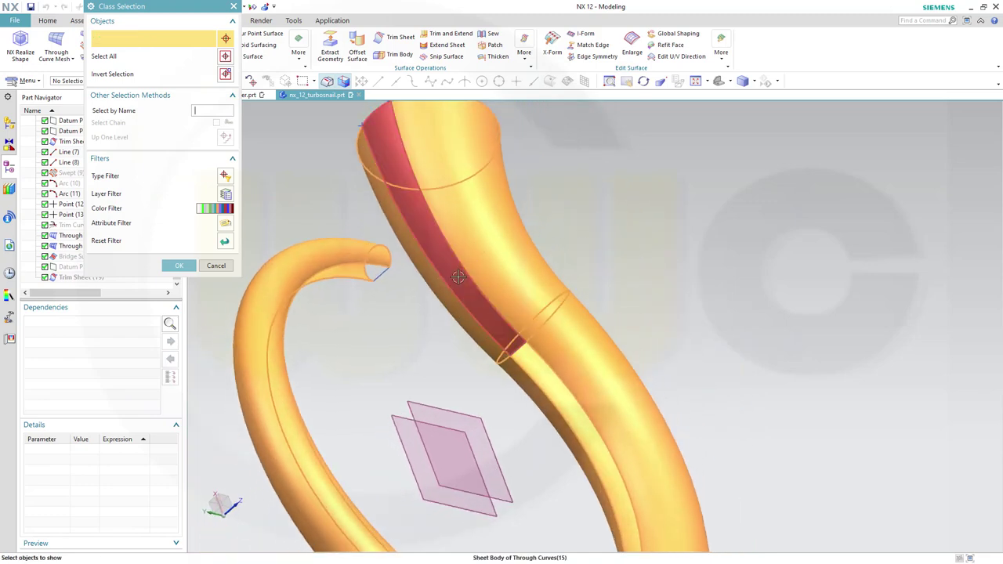
click(179, 265)
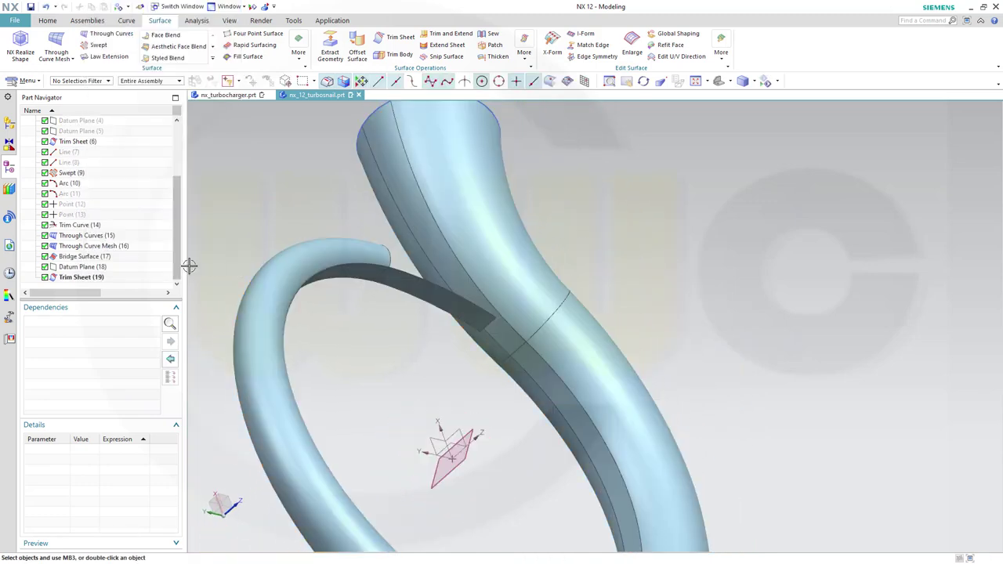
middle_drag(530, 287, 510, 313)
scroll(479, 321, up, 3)
scroll(572, 223, up, 2)
middle_drag(507, 250, 466, 233)
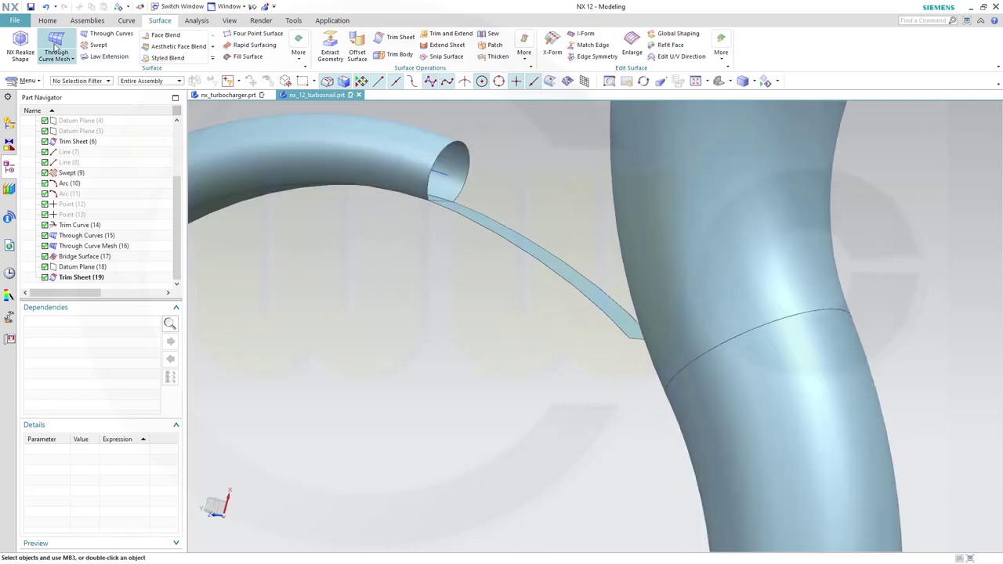
Start a Through Curve Mesh using the ring tube end edge and the trimmed band end edge as primary curves.
click(56, 44)
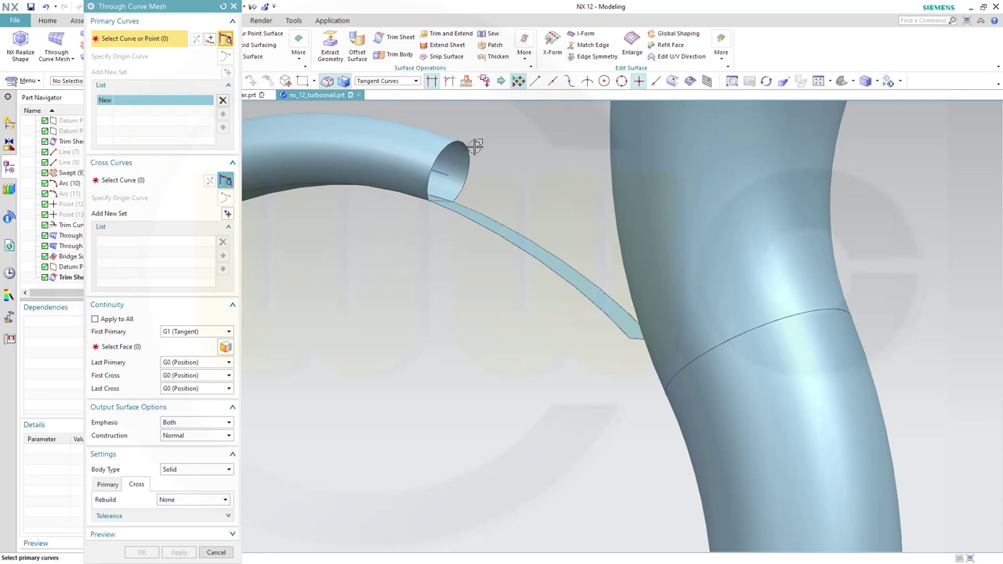
click(427, 174)
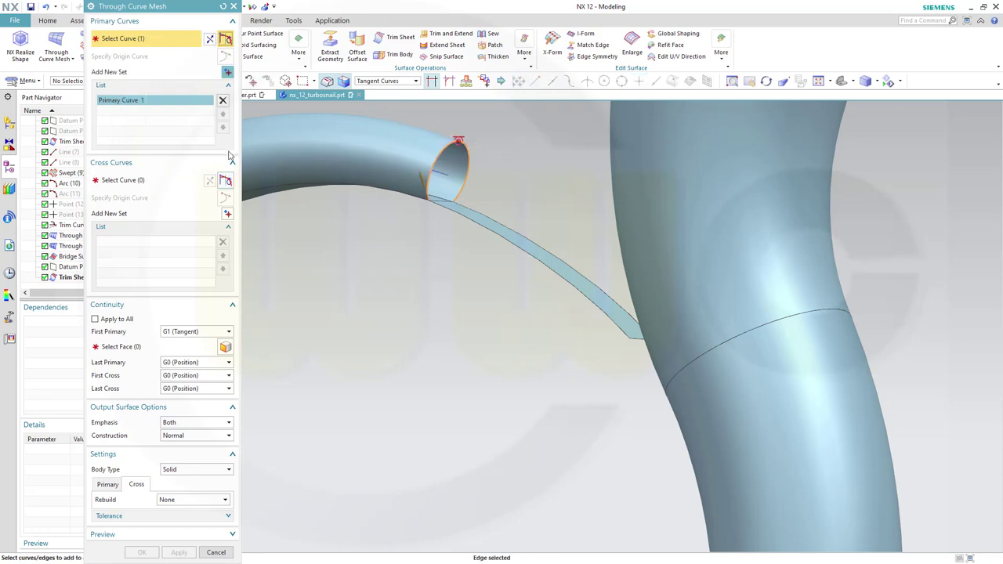
click(227, 71)
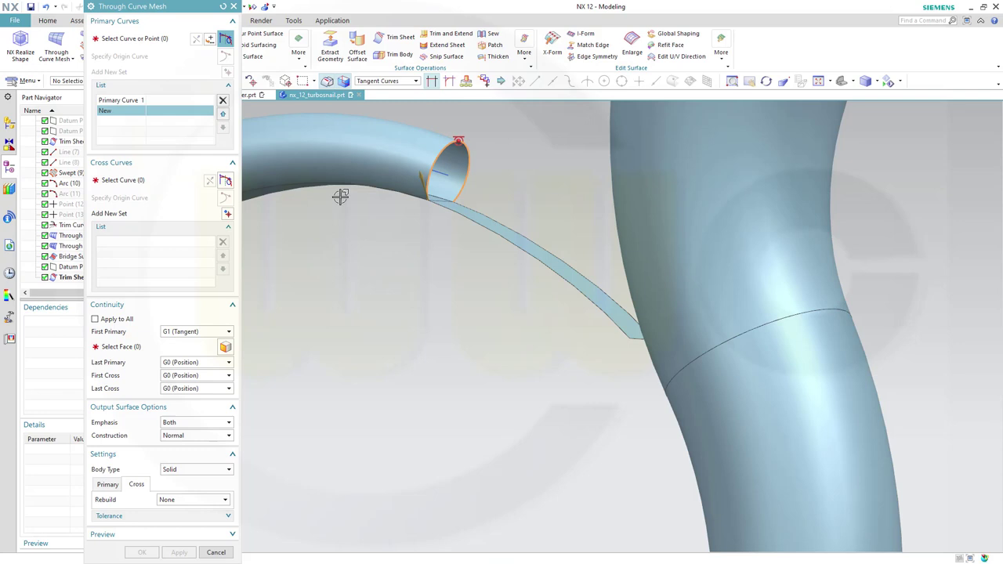
click(632, 337)
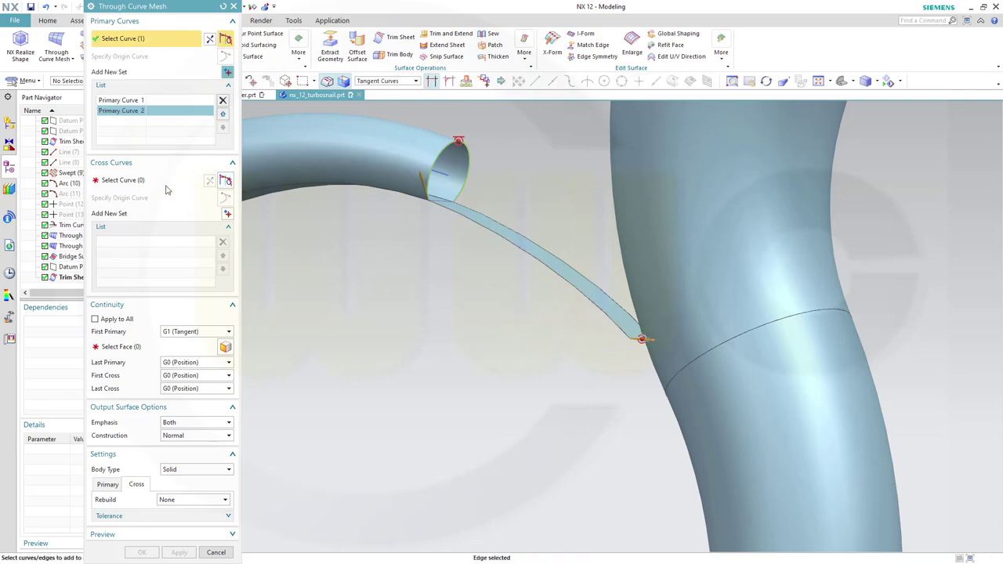
Set the bridge strip's two long edges as Cross Curve 1 and Cross Curve 2.
click(141, 181)
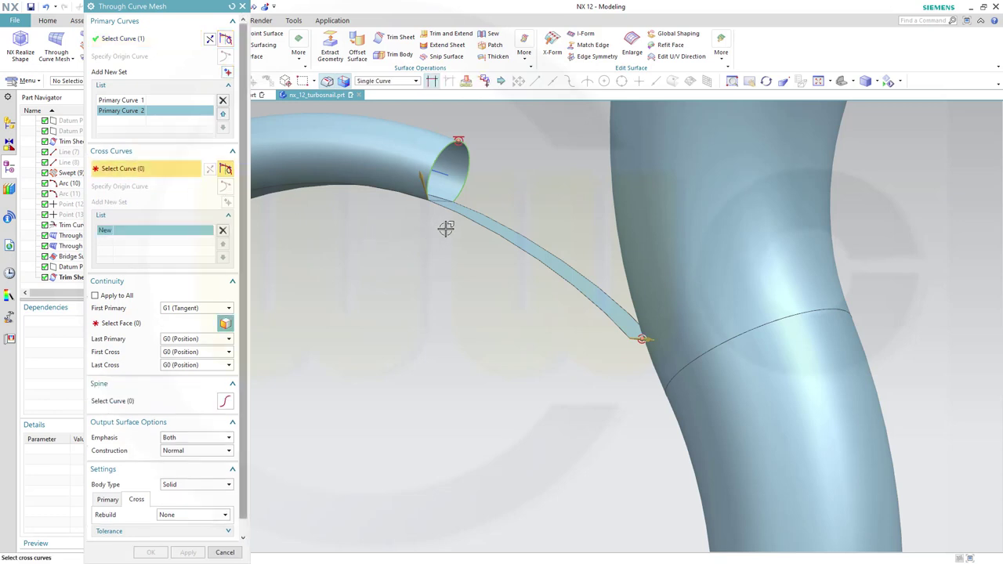
click(429, 252)
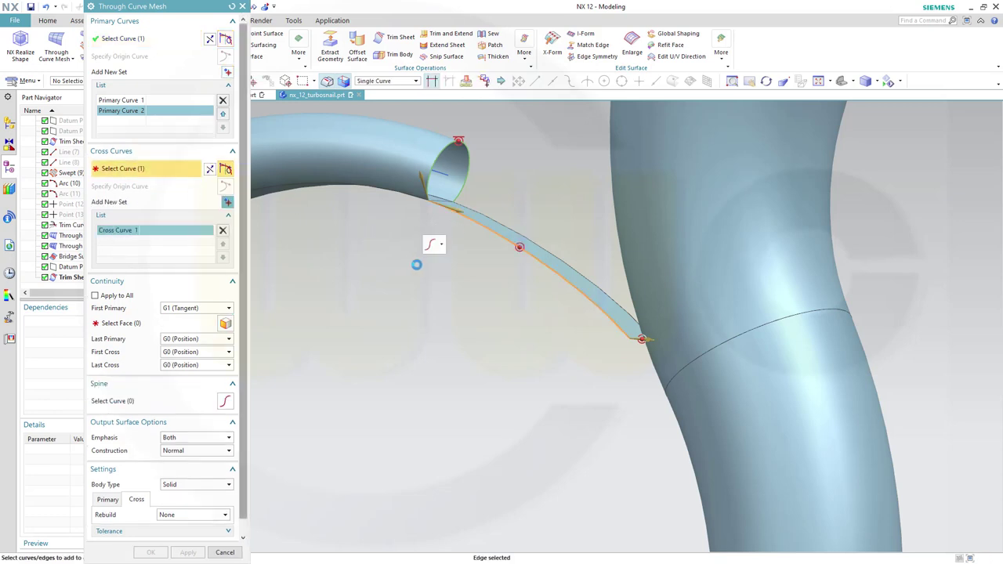
click(227, 202)
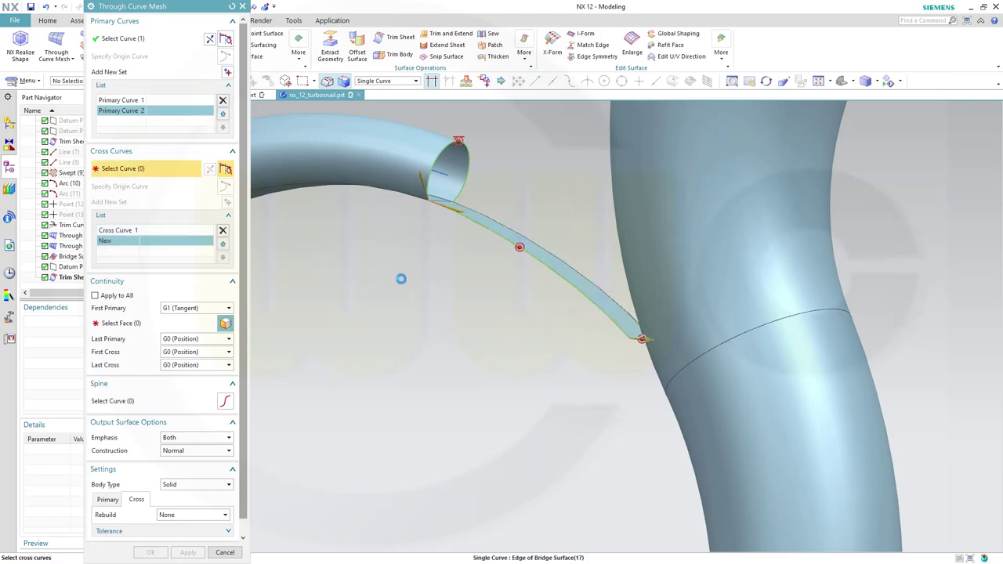
click(422, 274)
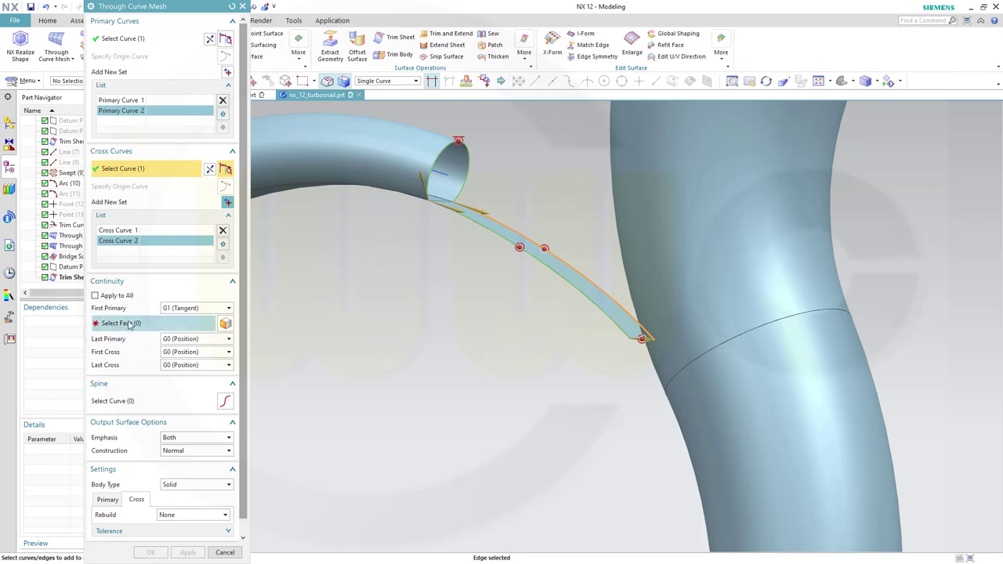
Constrain the first primary curve tangent to its adjoining face.
click(129, 324)
click(390, 154)
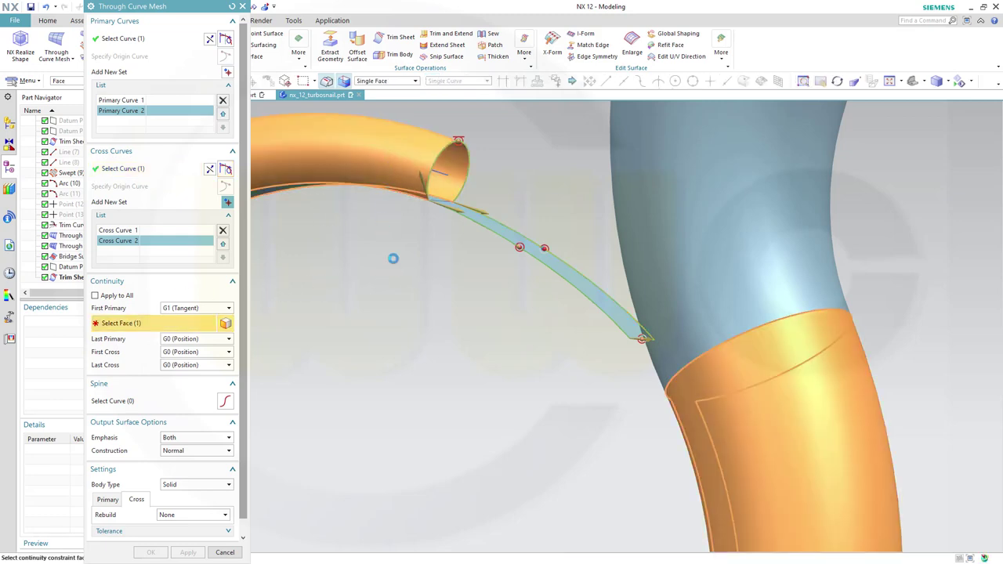
middle_drag(430, 277, 581, 357)
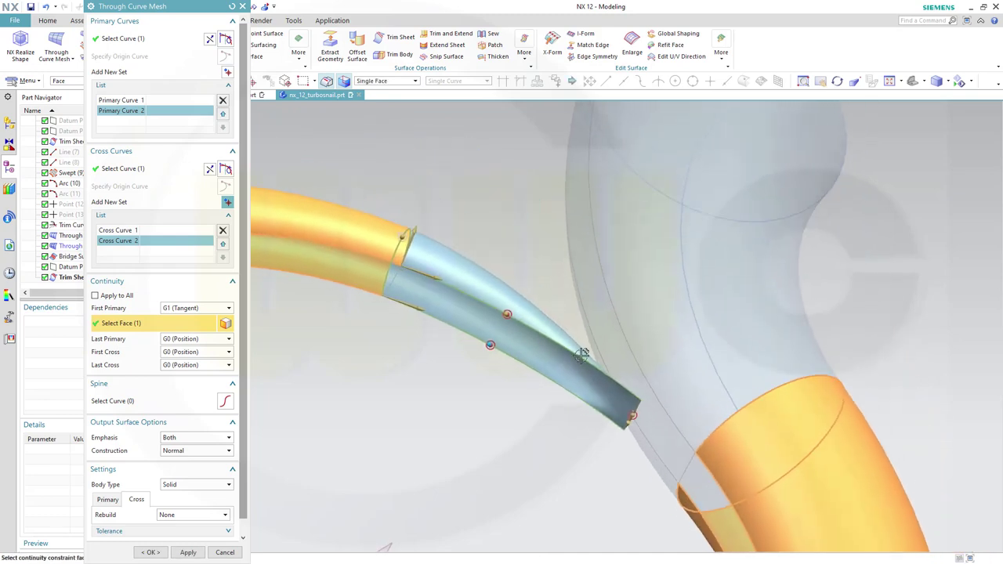
click(517, 399)
Make the last primary G1 (Tangent) to the strip face and create the tongue surface.
click(228, 340)
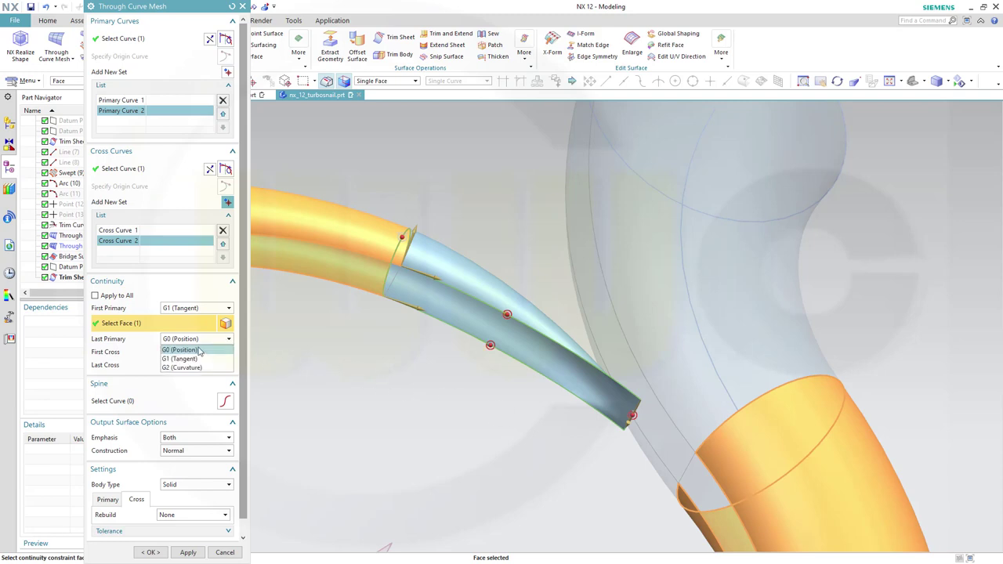
click(190, 358)
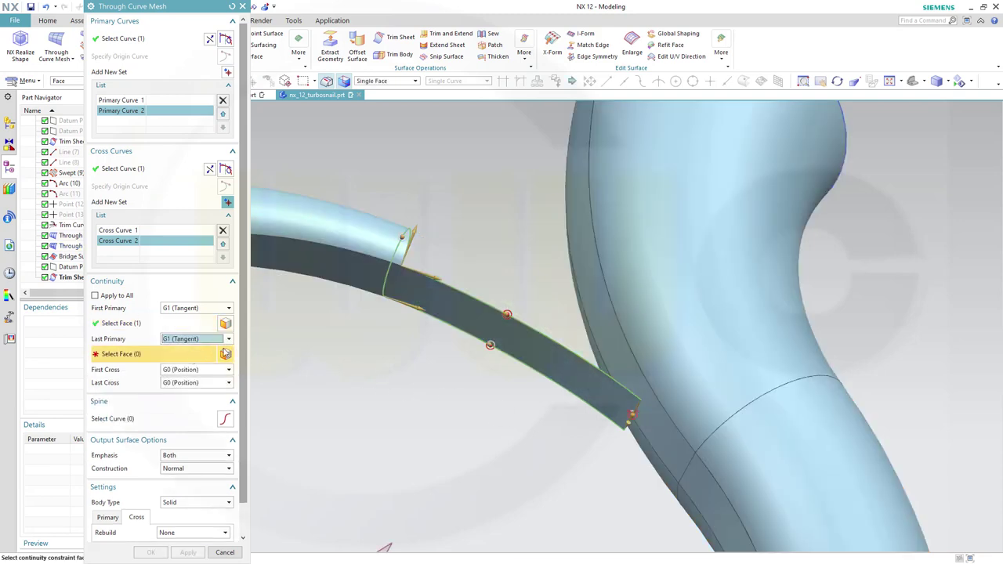
click(616, 394)
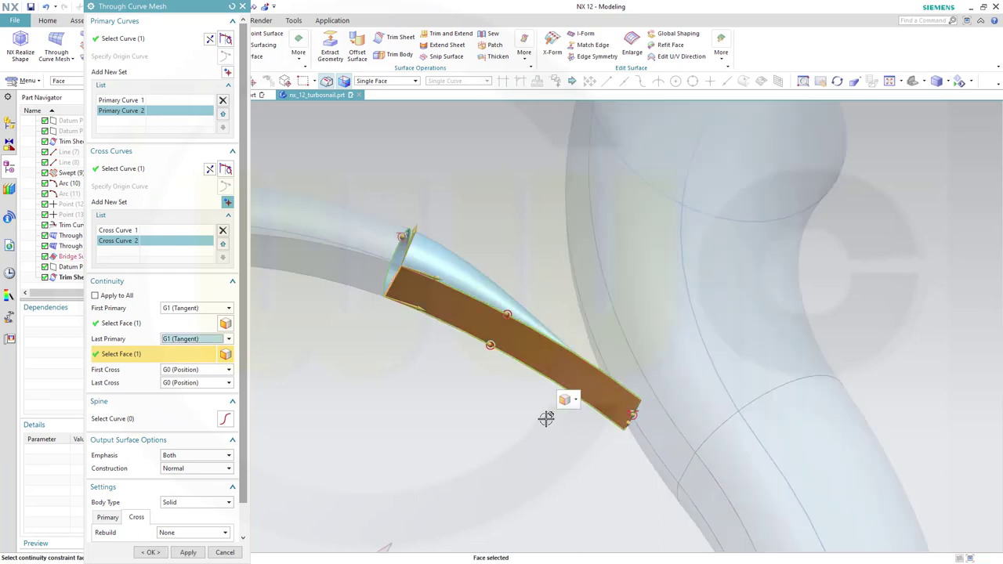
middle_drag(486, 410, 454, 449)
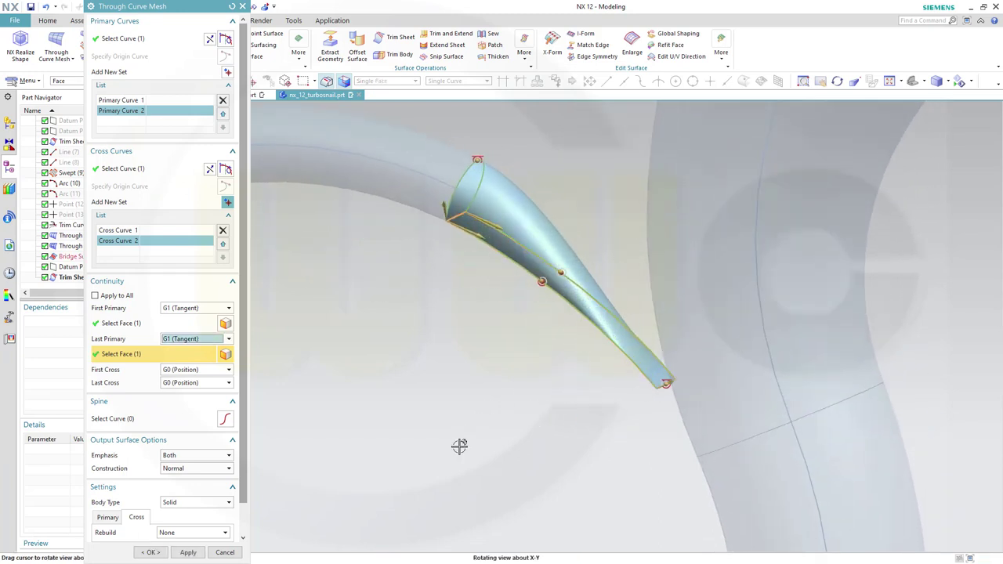
scroll(595, 413, up, 4)
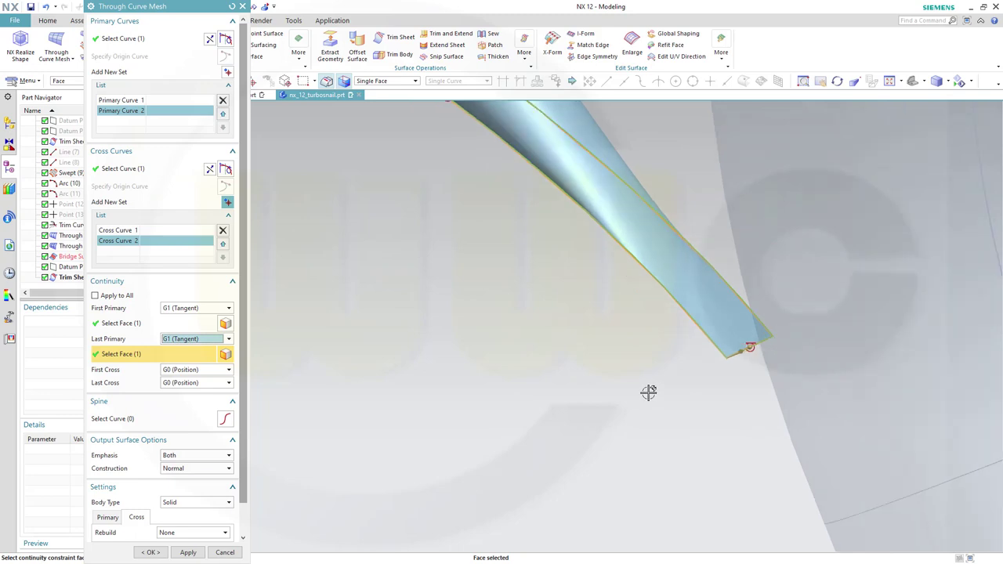
middle_drag(656, 389, 602, 374)
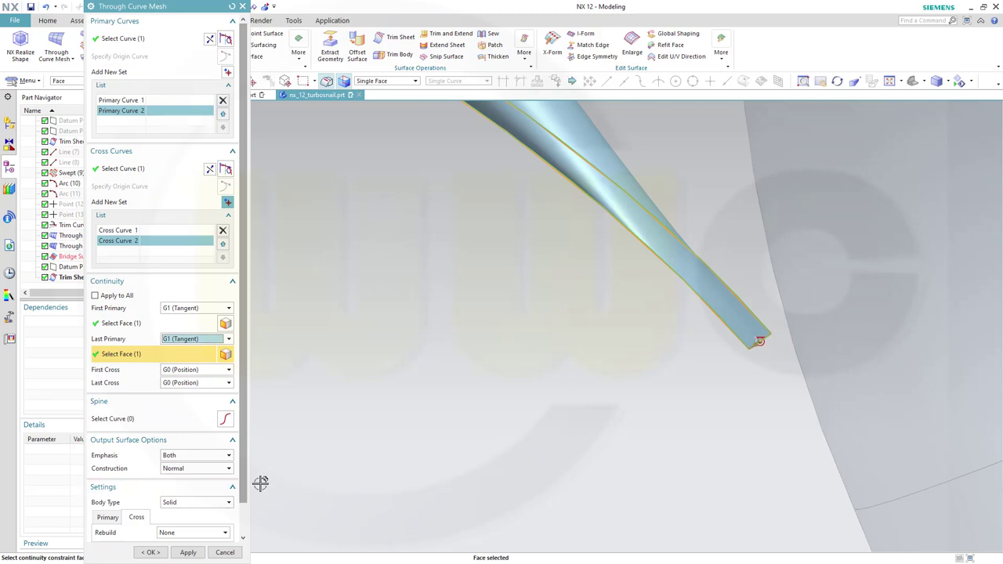
click(151, 552)
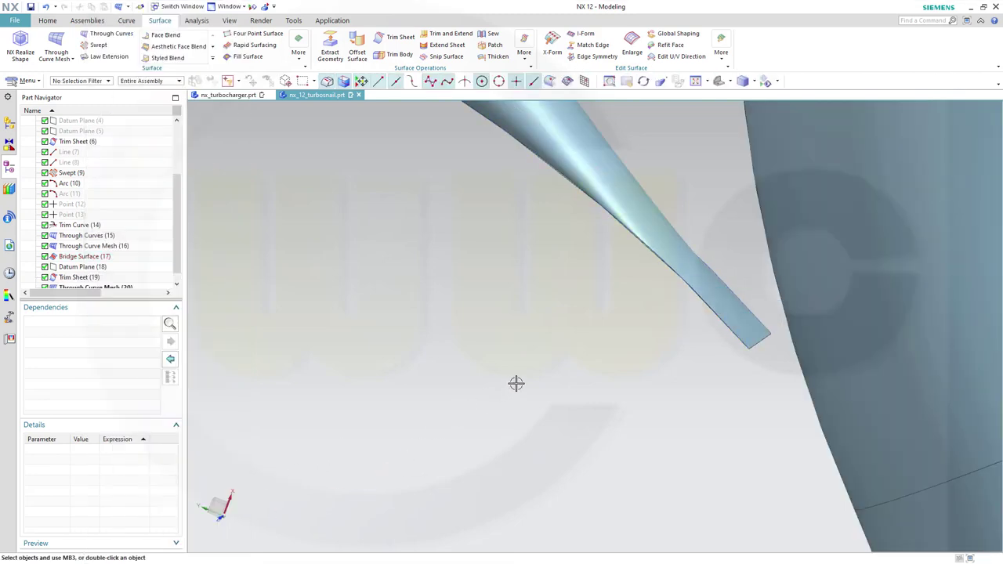
Re-angle Datum Plane (18) from 35° to 40° and check the regenerated strip and tongue surface.
middle_drag(547, 361, 541, 329)
scroll(542, 329, down, 4)
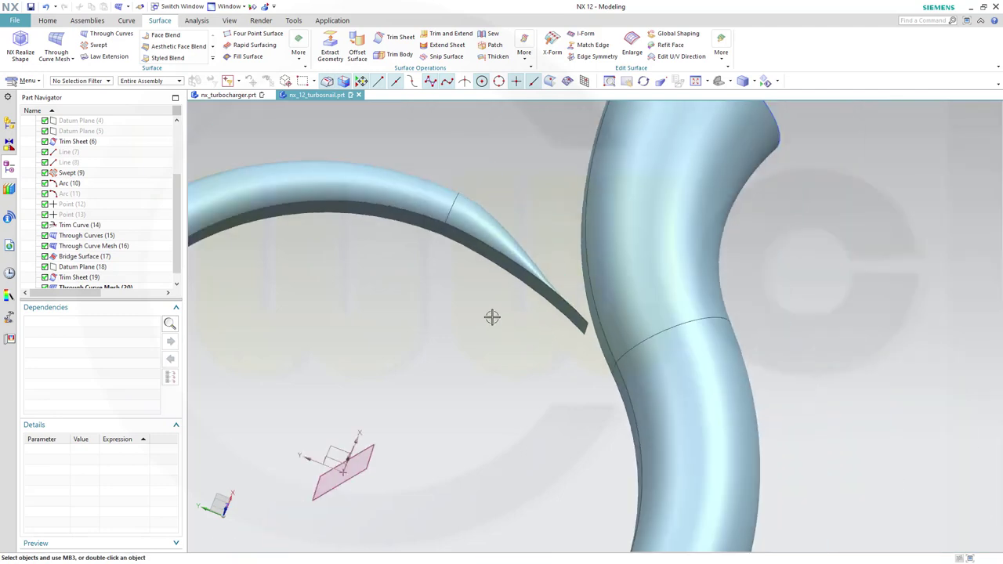
middle_drag(479, 321, 480, 330)
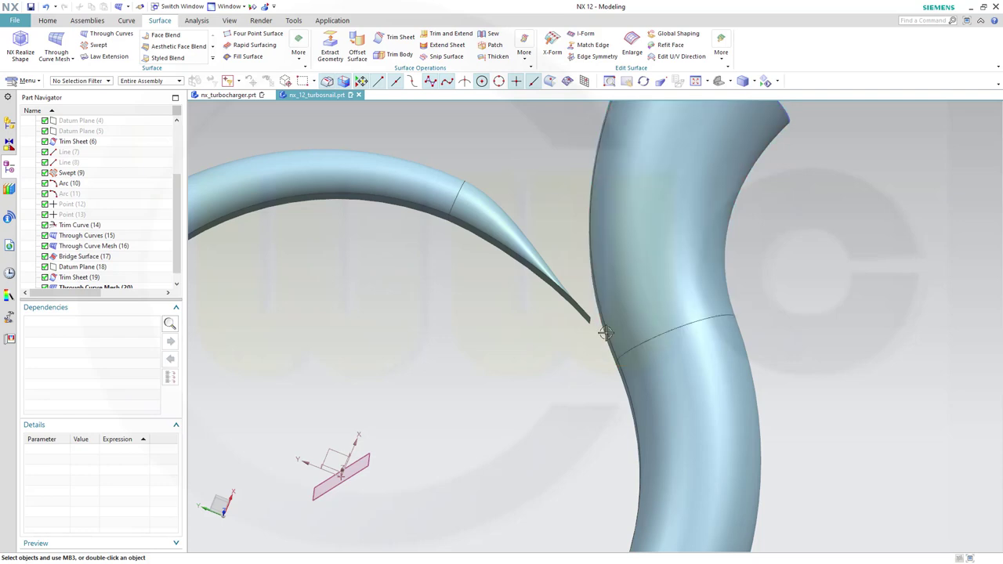
scroll(177, 235, down, 1)
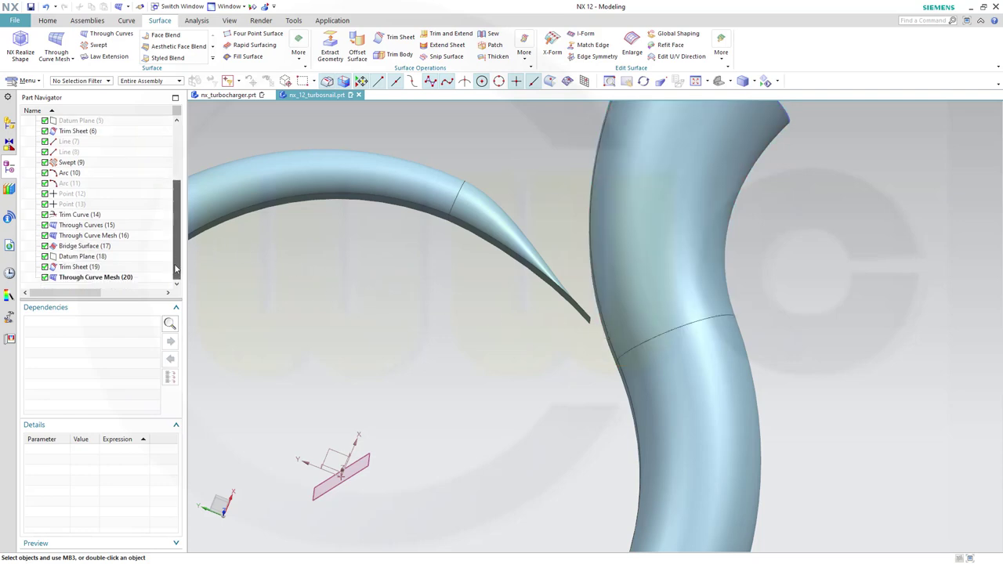
double_click(80, 257)
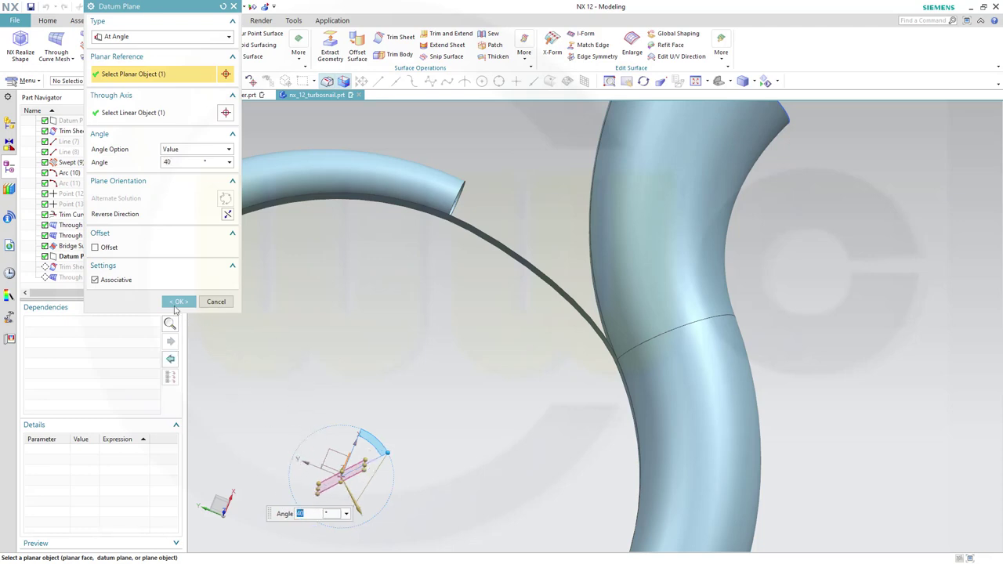
click(179, 302)
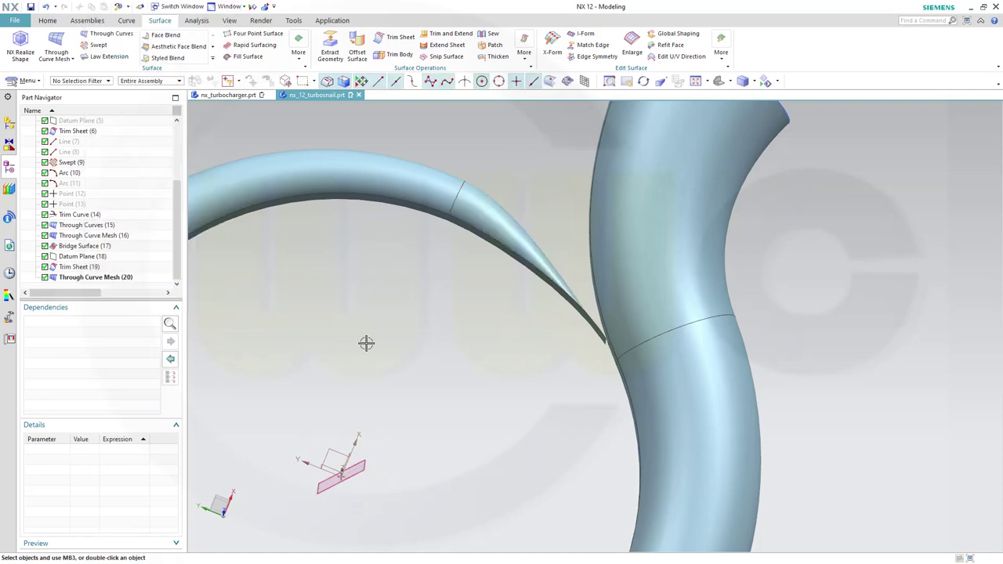
middle_drag(419, 343, 430, 315)
Hide Bridge Surface (17) and zoom out to view the whole housing.
click(472, 304)
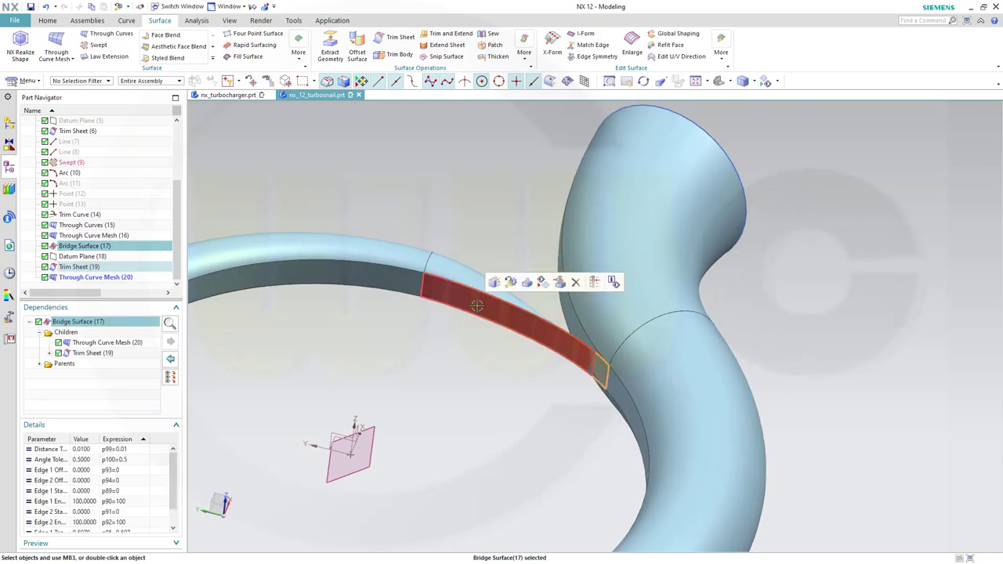
right_click(477, 305)
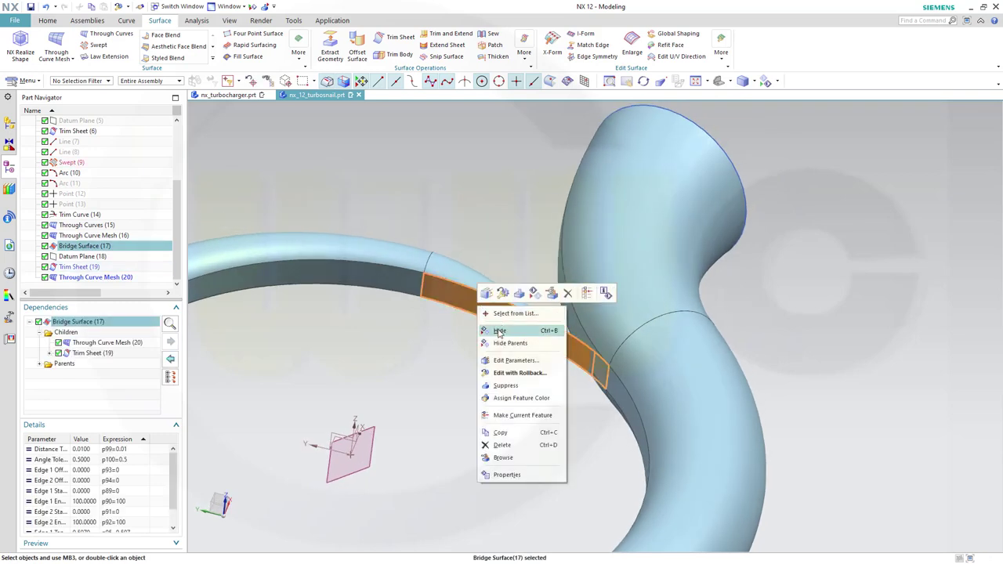
click(499, 331)
middle_drag(477, 339, 512, 423)
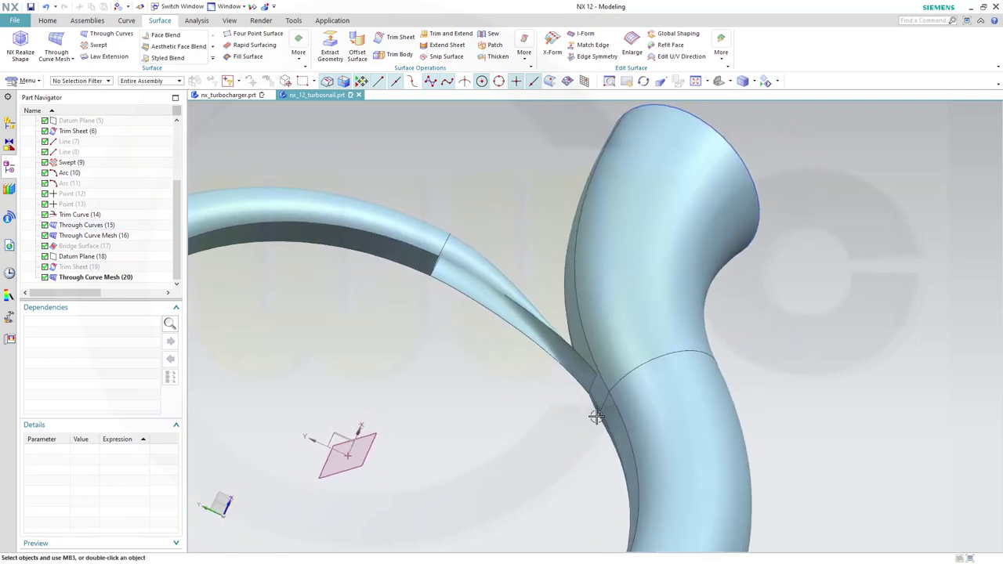
middle_drag(465, 371, 492, 398)
scroll(457, 376, down, 4)
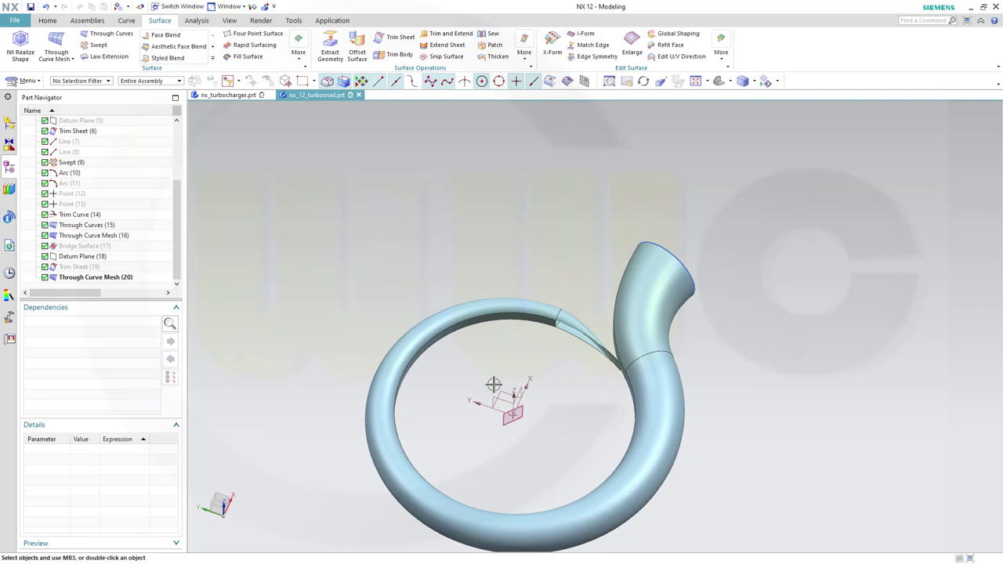